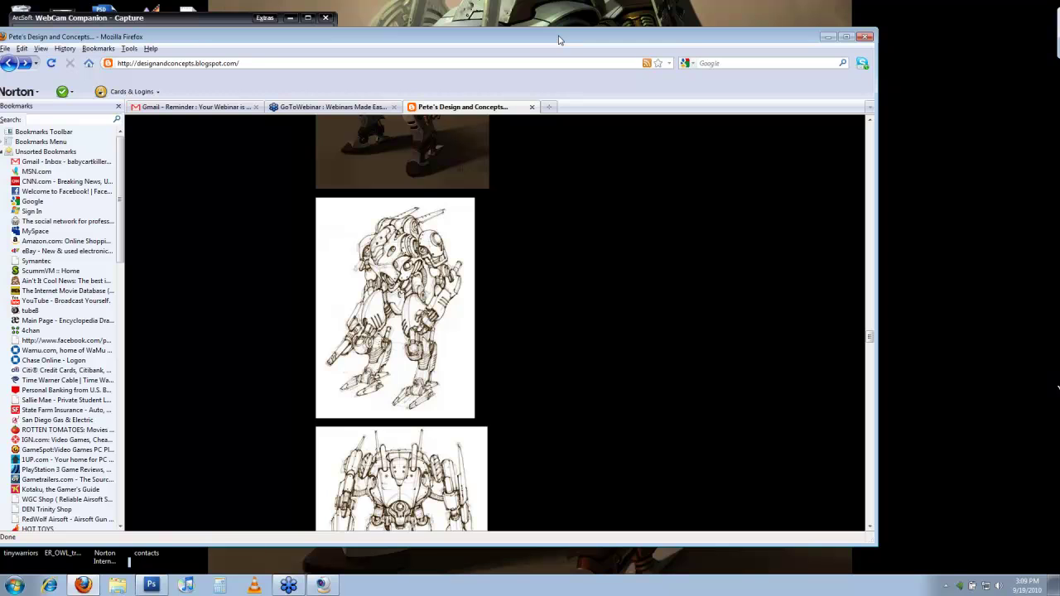
# Step: Move the browser window aside so that it no longer covers the webcam preview
pyautogui.moveTo(560, 40); pyautogui.dragTo(657, 41)
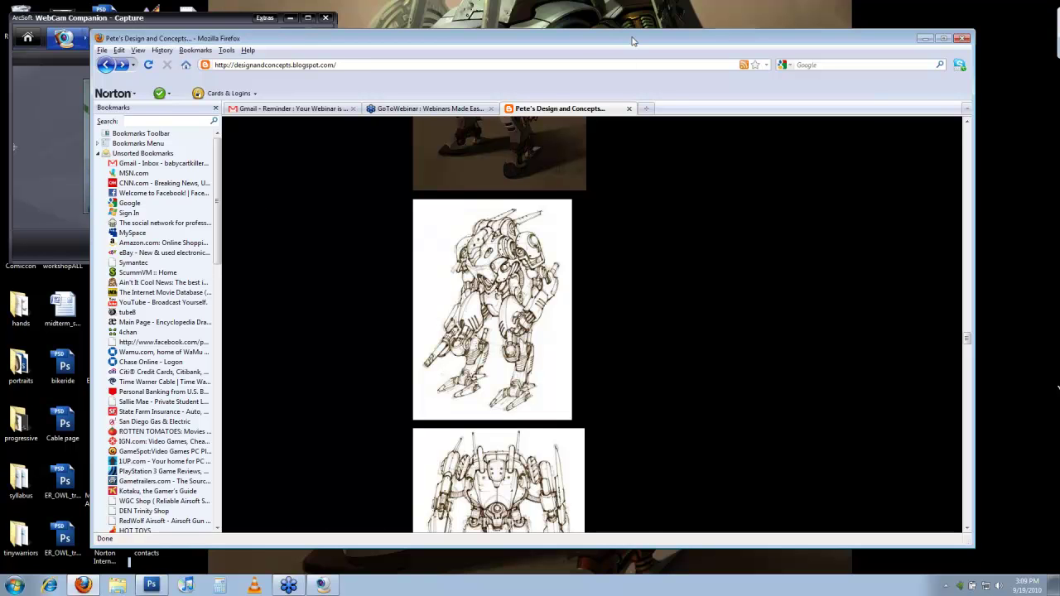
pyautogui.moveTo(632, 40); pyautogui.dragTo(647, 41)
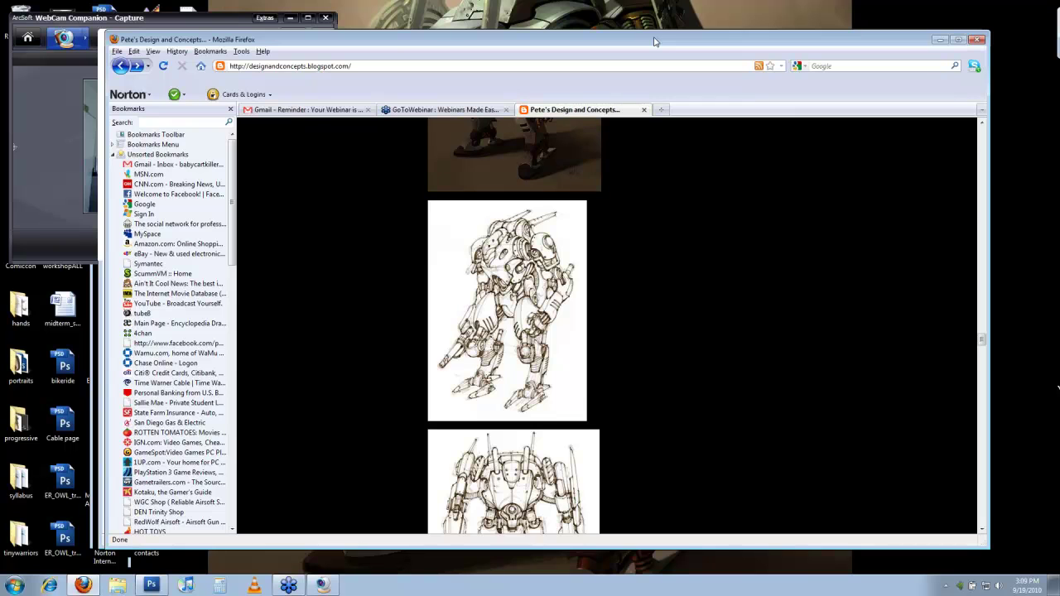
pyautogui.moveTo(654, 42); pyautogui.dragTo(797, 43)
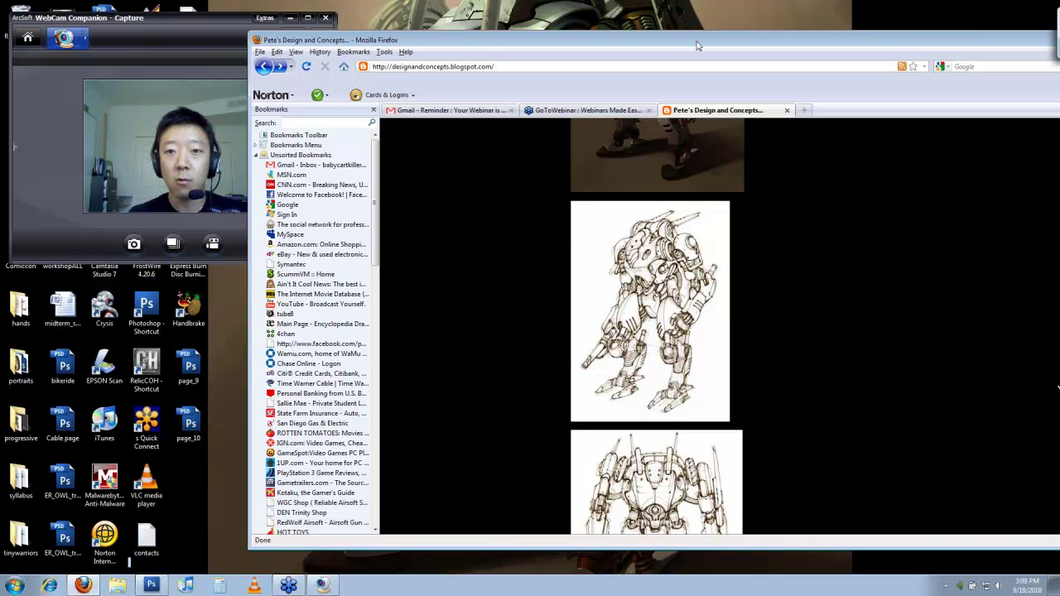
pyautogui.moveTo(698, 45); pyautogui.dragTo(666, 31)
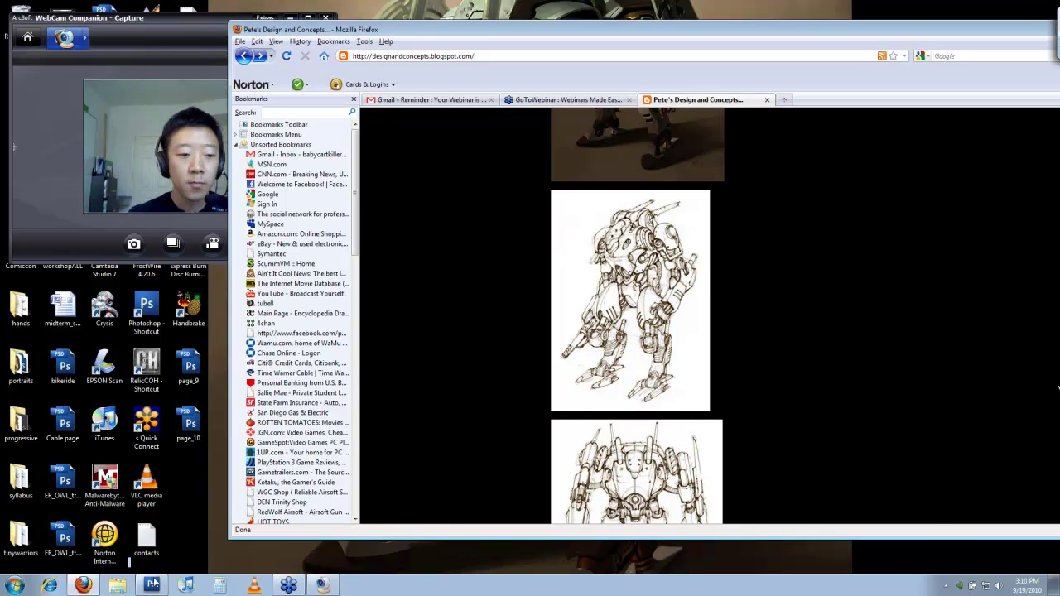
# Step: Switch to Photoshop, clear the webcam window out of the way and enlarge the bird sketch's document window
pyautogui.click(152, 585)
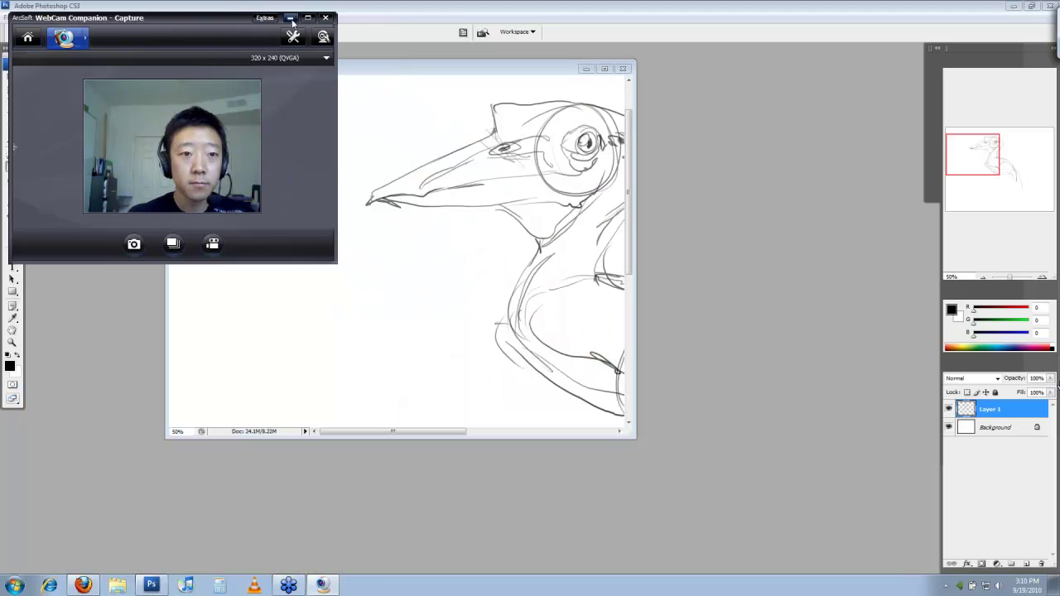
pyautogui.click(290, 18)
pyautogui.moveTo(582, 424); pyautogui.dragTo(816, 540)
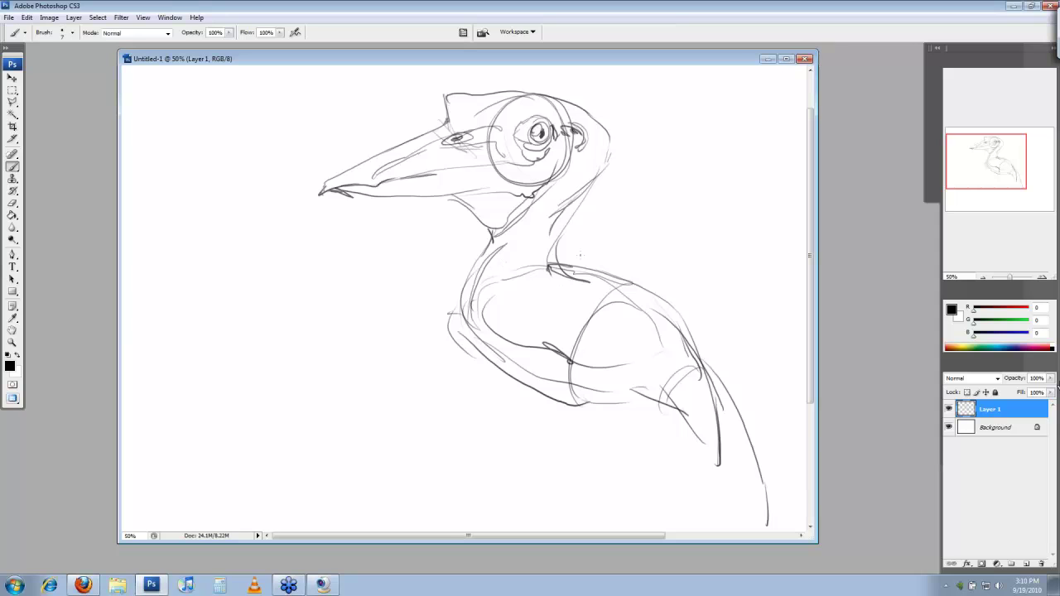
# Step: Display the bird sketch in full screen mode with the Brush tool active
pyautogui.press('f')
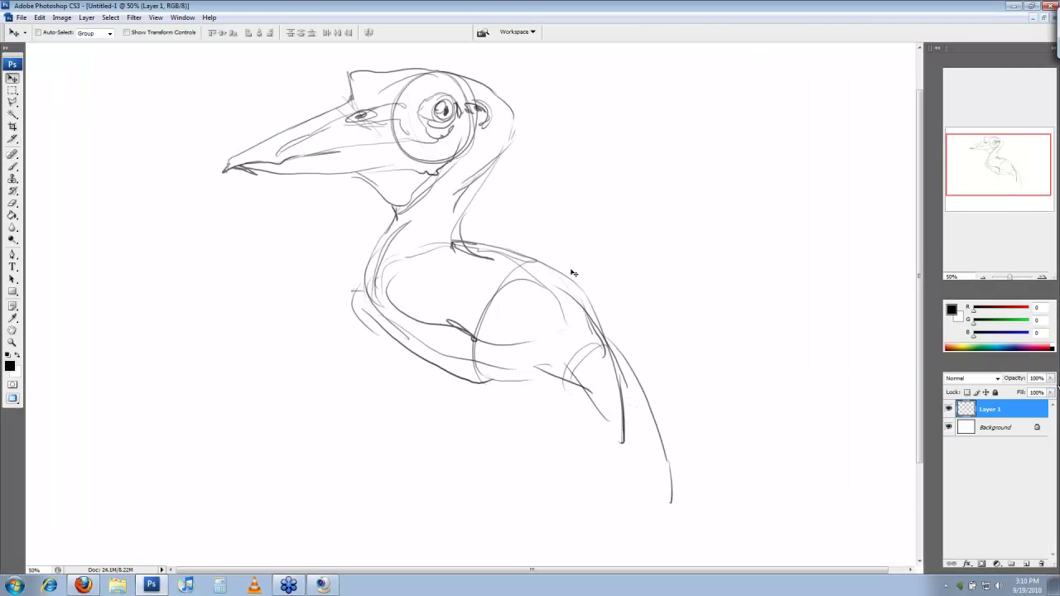
pyautogui.press('b')
pyautogui.moveTo(572, 272); pyautogui.dragTo(621, 291)
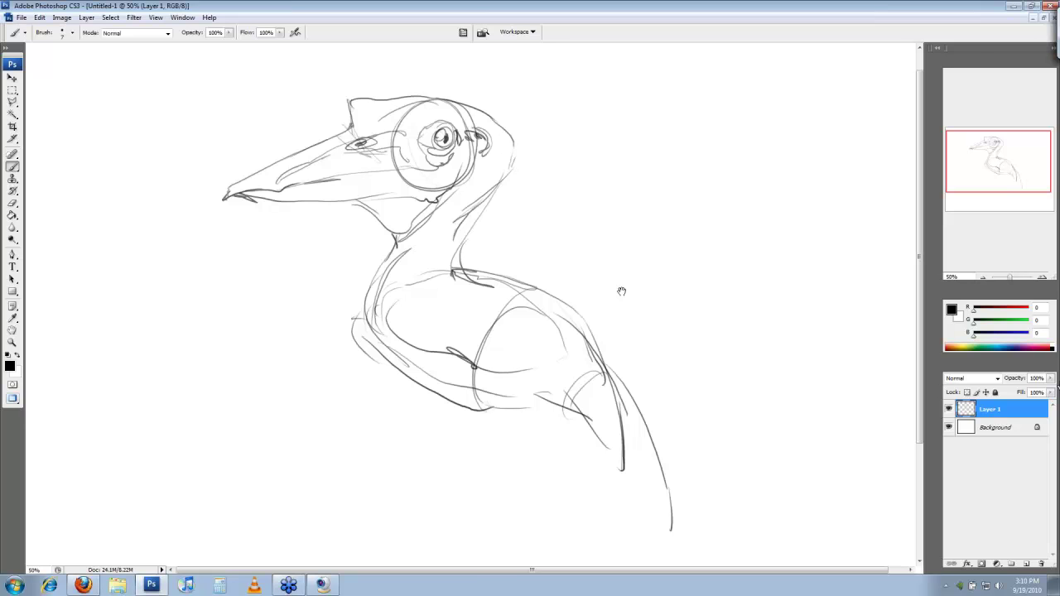
pyautogui.press('f')
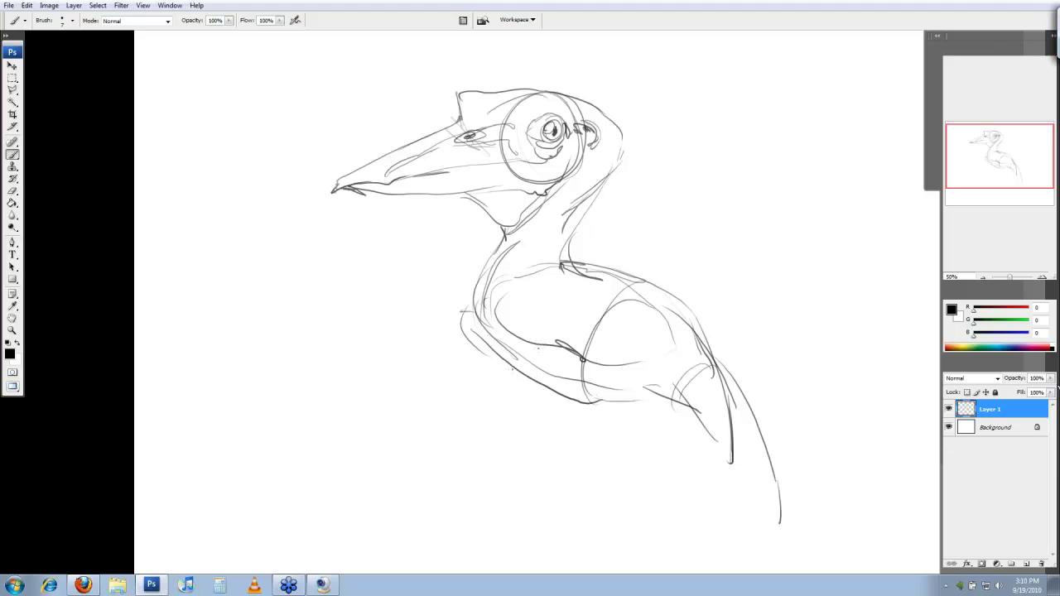
# Step: Sketch the upper curve of the folded wing, the breast and belly outline, and the tail feathers
pyautogui.moveTo(555, 326); pyautogui.dragTo(543, 343)
pyautogui.moveTo(461, 325); pyautogui.dragTo(564, 307)
pyautogui.moveTo(453, 346); pyautogui.dragTo(543, 436)
pyautogui.moveTo(540, 430)
pyautogui.mouseDown()
pyautogui.moveTo(650, 425)
pyautogui.moveTo(689, 357)
pyautogui.moveTo(646, 412)
pyautogui.moveTo(722, 499)
pyautogui.moveTo(726, 491)
pyautogui.mouseUp()
pyautogui.moveTo(714, 436)
pyautogui.mouseDown()
pyautogui.moveTo(725, 462)
pyautogui.moveTo(750, 480)
pyautogui.moveTo(742, 497)
pyautogui.mouseUp()
pyautogui.moveTo(744, 494); pyautogui.dragTo(756, 545)
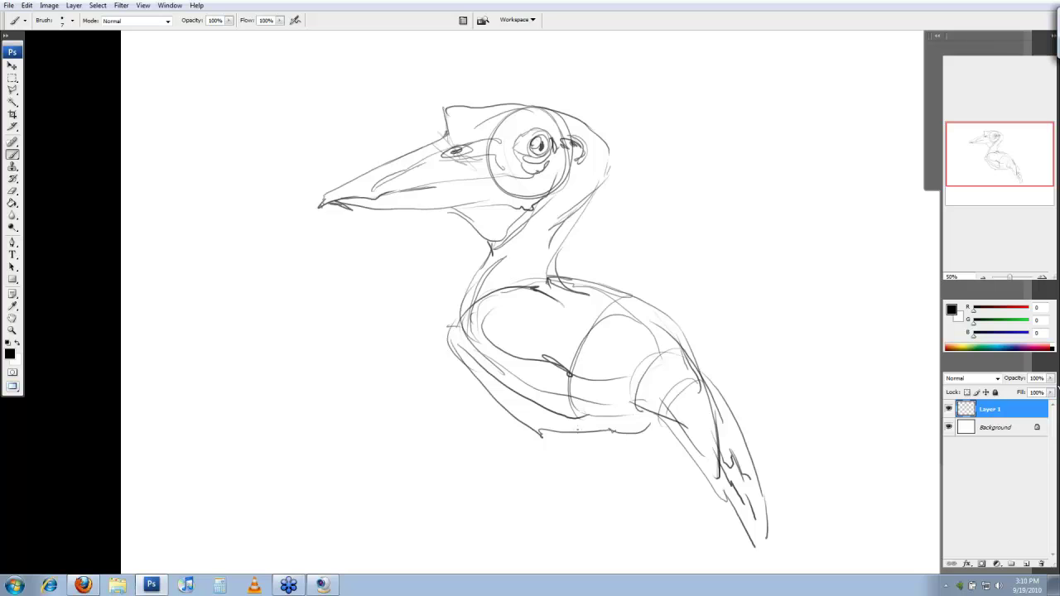
# Step: Sketch a sloping branch beneath the bird, with its legs and feet gripping the branch
pyautogui.moveTo(614, 414); pyautogui.dragTo(614, 412)
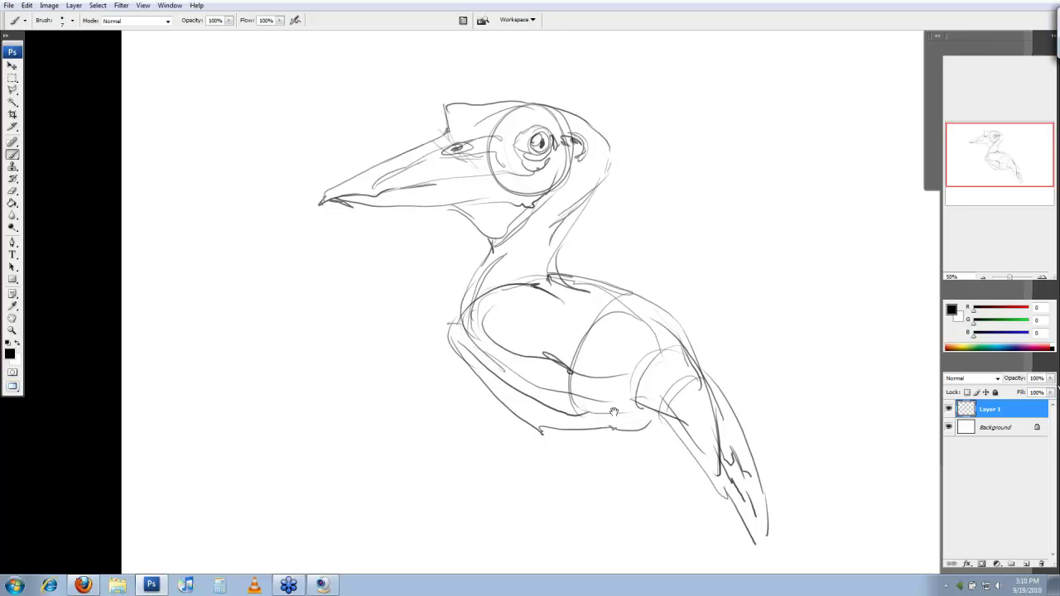
pyautogui.moveTo(647, 391); pyautogui.dragTo(695, 383)
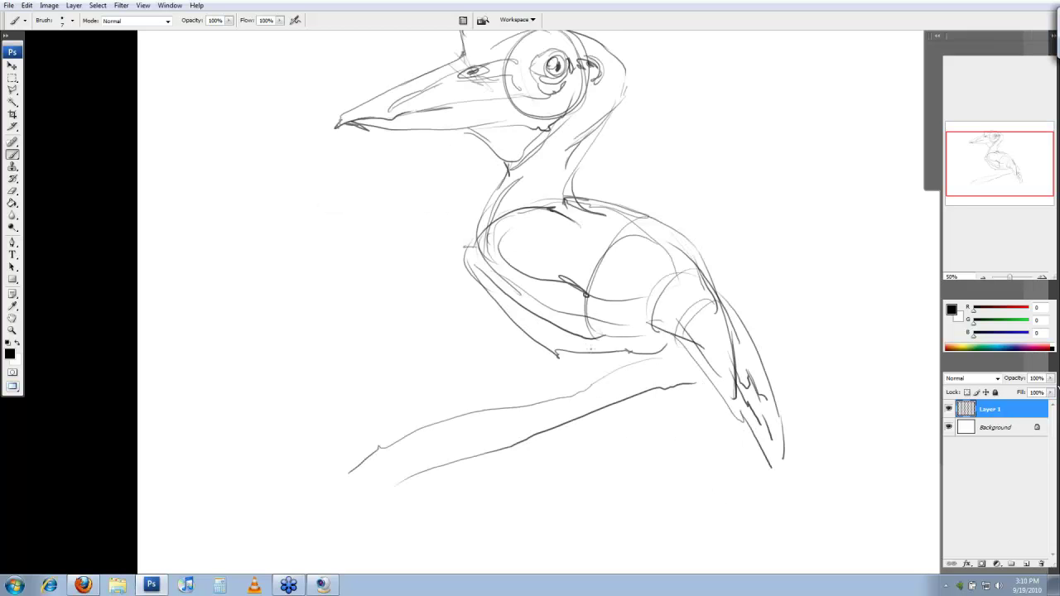
pyautogui.moveTo(578, 344); pyautogui.dragTo(587, 355)
pyautogui.moveTo(593, 334)
pyautogui.mouseDown()
pyautogui.moveTo(592, 360)
pyautogui.moveTo(627, 376)
pyautogui.moveTo(578, 391)
pyautogui.mouseUp()
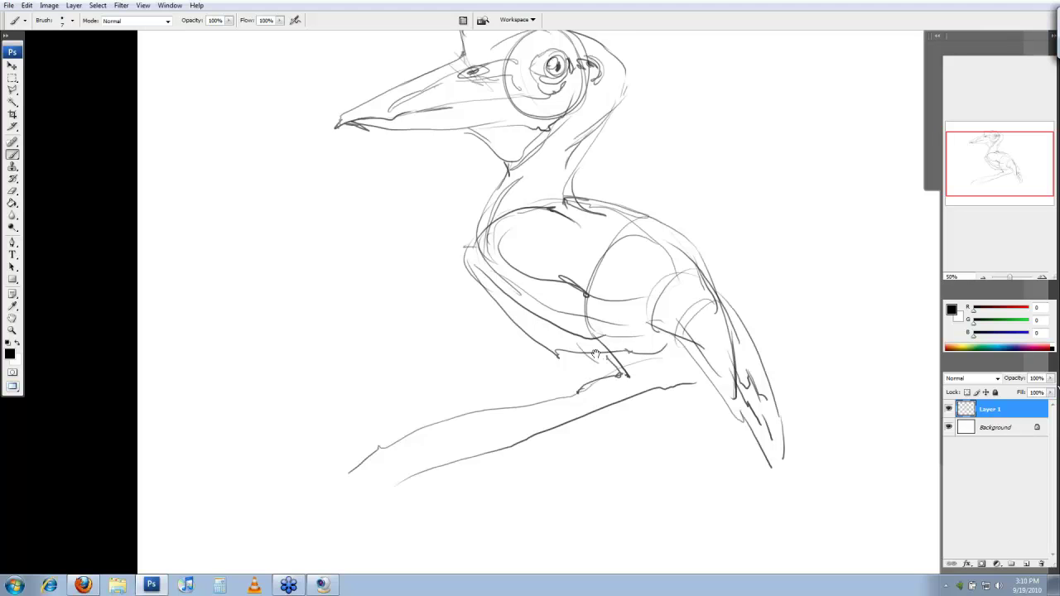
pyautogui.moveTo(595, 355); pyautogui.dragTo(592, 353)
pyautogui.moveTo(608, 420)
pyautogui.mouseDown()
pyautogui.moveTo(643, 417)
pyautogui.moveTo(582, 436)
pyautogui.moveTo(659, 431)
pyautogui.moveTo(681, 393)
pyautogui.moveTo(706, 396)
pyautogui.moveTo(693, 426)
pyautogui.moveTo(670, 404)
pyautogui.moveTo(694, 427)
pyautogui.mouseUp()
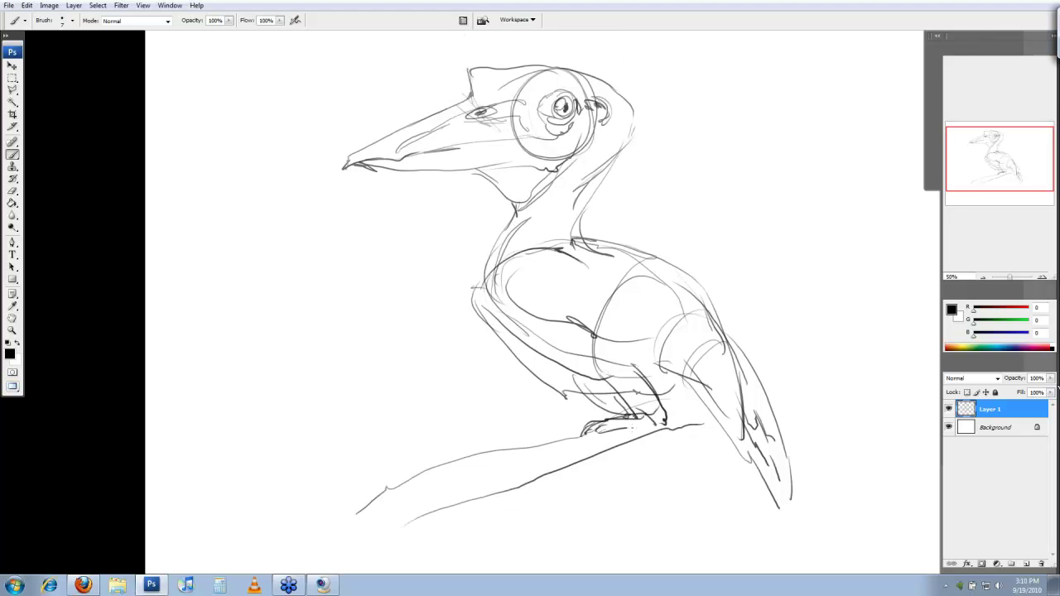
pyautogui.moveTo(660, 406); pyautogui.dragTo(691, 423)
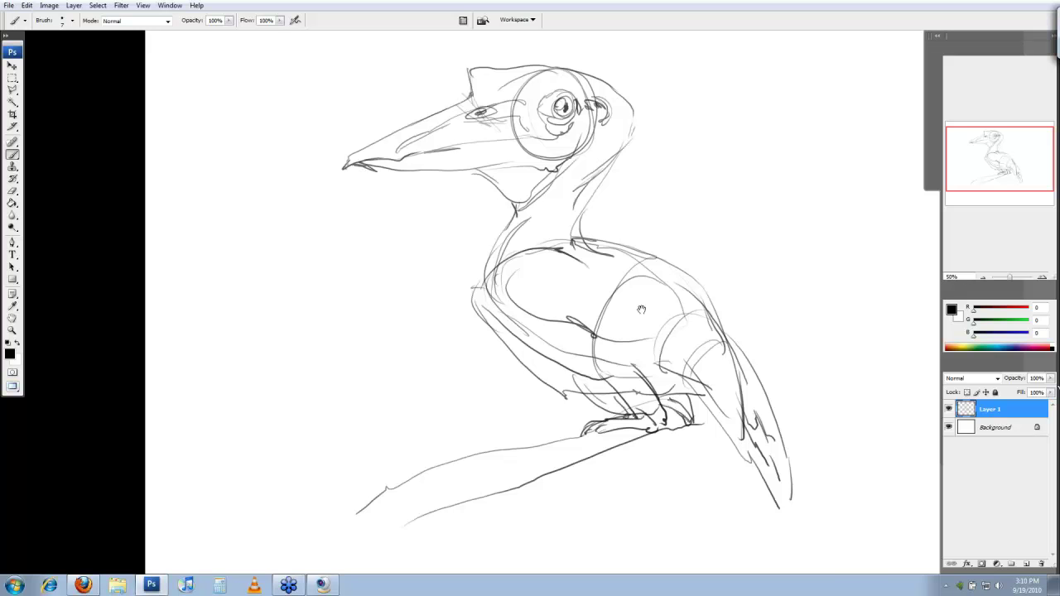
# Step: Add contour lines to the back of the neck, the shoulder and breast, and fold lines to the throat
pyautogui.moveTo(650, 336); pyautogui.dragTo(674, 398)
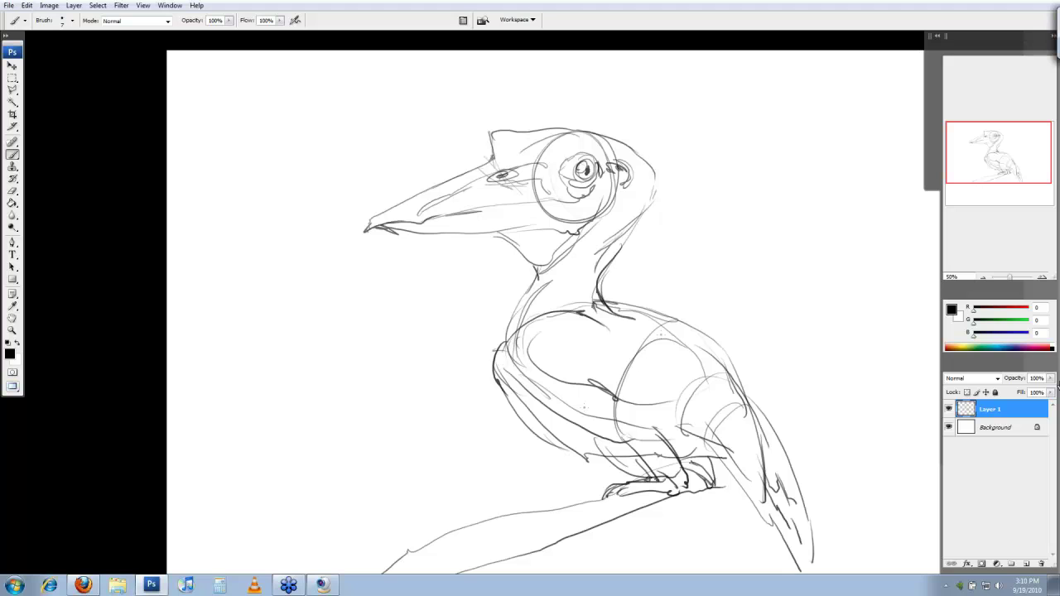
pyautogui.moveTo(611, 330)
pyautogui.mouseDown()
pyautogui.moveTo(659, 342)
pyautogui.moveTo(681, 358)
pyautogui.mouseUp()
pyautogui.moveTo(619, 336); pyautogui.dragTo(638, 376)
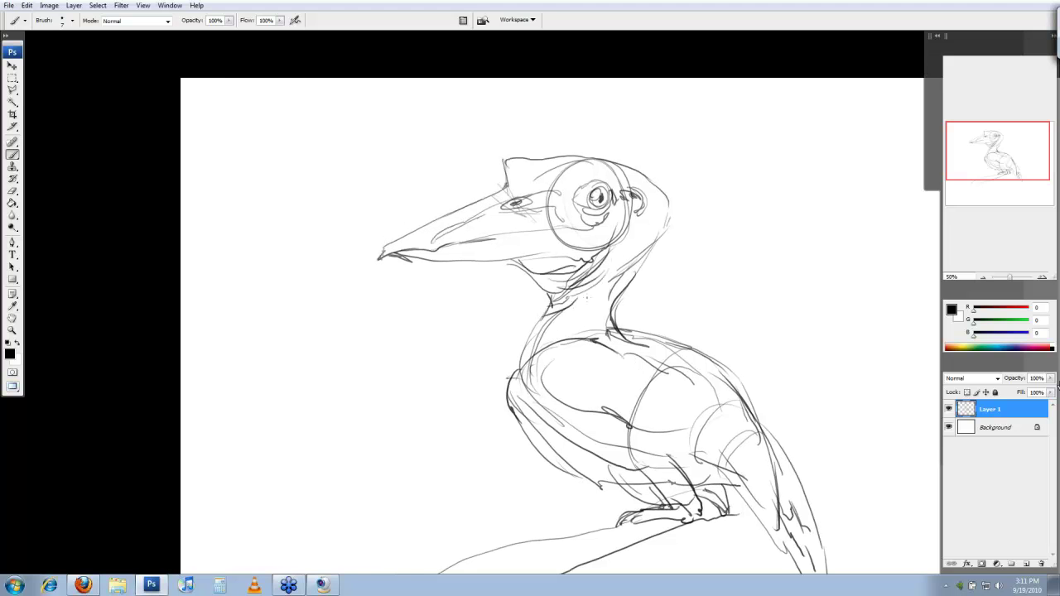
pyautogui.moveTo(699, 329); pyautogui.dragTo(637, 316)
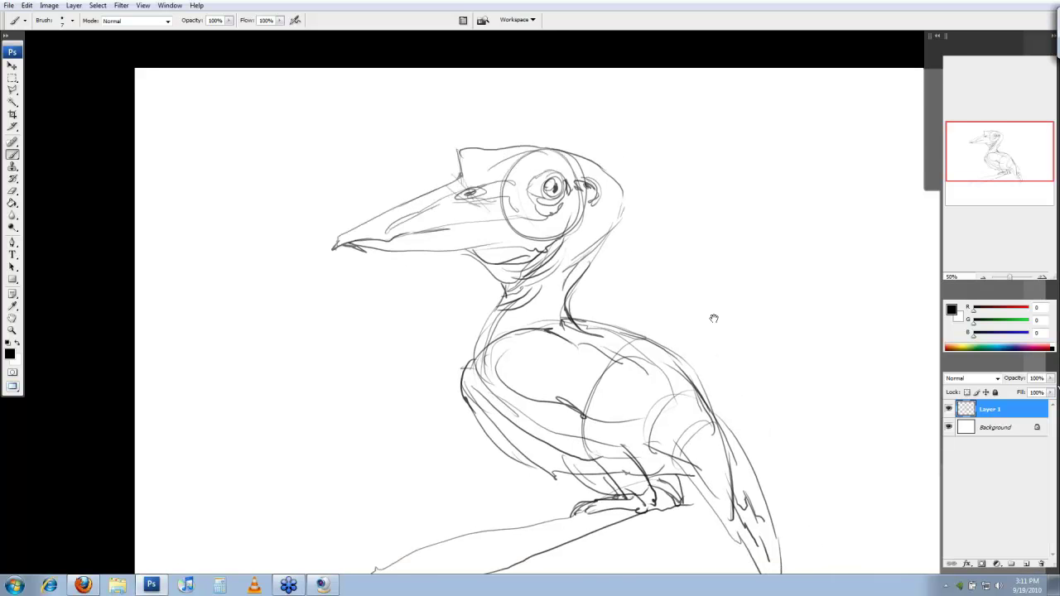
pyautogui.moveTo(715, 319); pyautogui.dragTo(678, 298)
pyautogui.moveTo(608, 328); pyautogui.dragTo(684, 309)
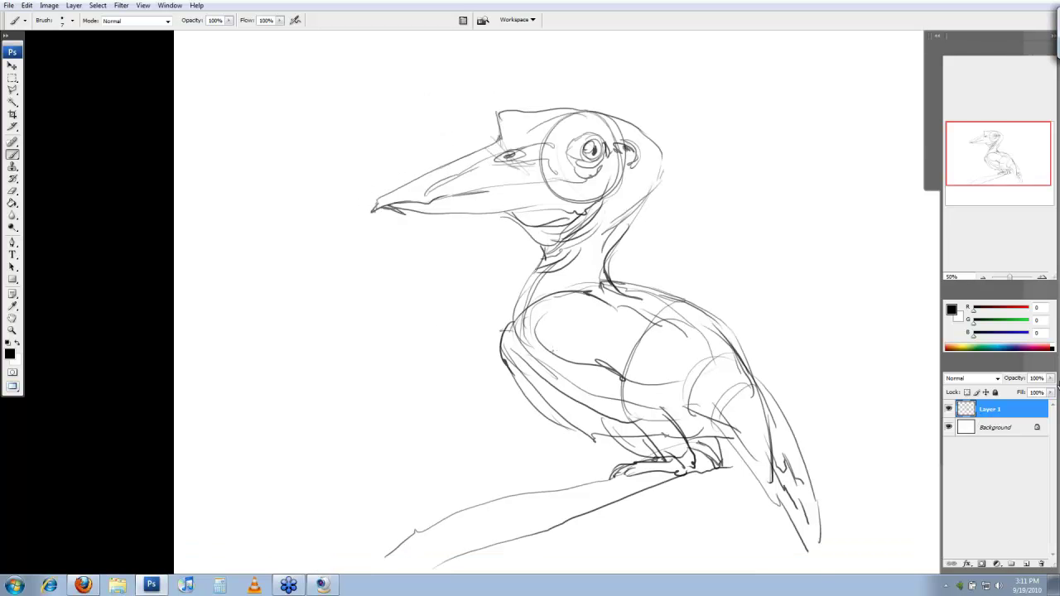
# Step: Switch to the tapered 19 px brush preset and reduce its size to 8 px
pyautogui.rightClick(652, 300)
pyautogui.moveTo(800, 360); pyautogui.dragTo(801, 369)
pyautogui.scroll(3, 799, 369)
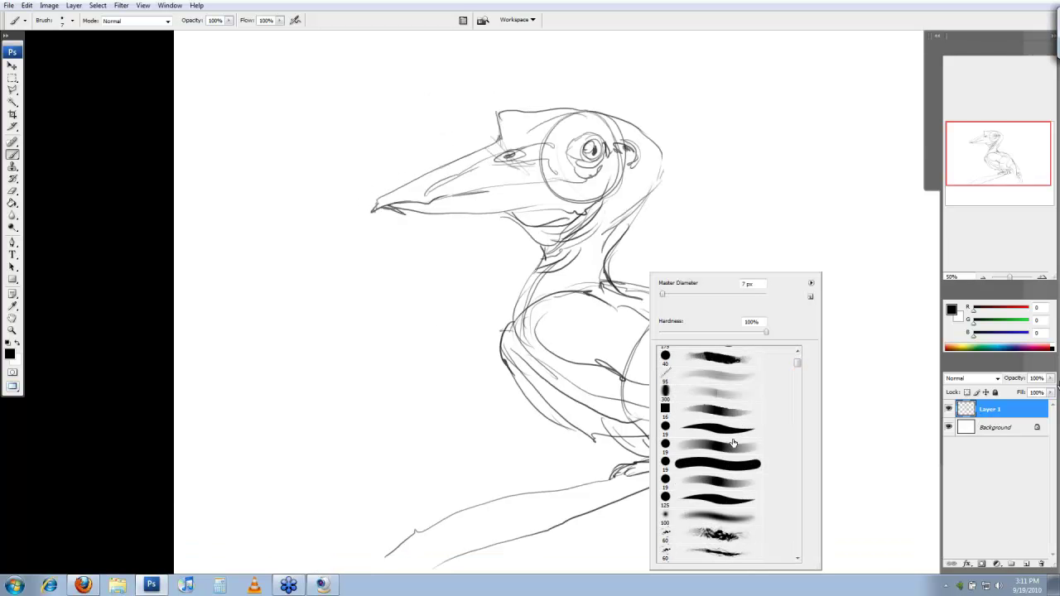
pyautogui.click(700, 430)
pyautogui.click(179, 319)
pyautogui.moveTo(598, 229); pyautogui.dragTo(598, 275)
pyautogui.press('[')
# Step: Draw curved bands across the beak, a brow line above the eye and short feathers on the back of the head
pyautogui.moveTo(453, 191)
pyautogui.mouseDown()
pyautogui.moveTo(481, 245)
pyautogui.moveTo(486, 236)
pyautogui.mouseUp()
pyautogui.moveTo(507, 177)
pyautogui.mouseDown()
pyautogui.moveTo(488, 232)
pyautogui.moveTo(522, 174)
pyautogui.moveTo(565, 150)
pyautogui.moveTo(593, 183)
pyautogui.moveTo(567, 190)
pyautogui.moveTo(602, 179)
pyautogui.moveTo(596, 163)
pyautogui.moveTo(602, 172)
pyautogui.moveTo(556, 170)
pyautogui.moveTo(622, 176)
pyautogui.moveTo(630, 193)
pyautogui.mouseUp()
pyautogui.moveTo(641, 181); pyautogui.dragTo(664, 198)
pyautogui.moveTo(645, 194)
pyautogui.mouseDown()
pyautogui.moveTo(663, 207)
pyautogui.moveTo(632, 225)
pyautogui.moveTo(641, 229)
pyautogui.mouseUp()
pyautogui.moveTo(638, 222); pyautogui.dragTo(630, 234)
pyautogui.moveTo(637, 228)
pyautogui.mouseDown()
pyautogui.moveTo(628, 237)
pyautogui.moveTo(648, 222)
pyautogui.mouseUp()
pyautogui.moveTo(642, 152)
pyautogui.mouseDown()
pyautogui.moveTo(654, 175)
pyautogui.moveTo(638, 184)
pyautogui.moveTo(663, 166)
pyautogui.moveTo(671, 186)
pyautogui.moveTo(660, 225)
pyautogui.mouseUp()
pyautogui.moveTo(664, 211); pyautogui.dragTo(632, 251)
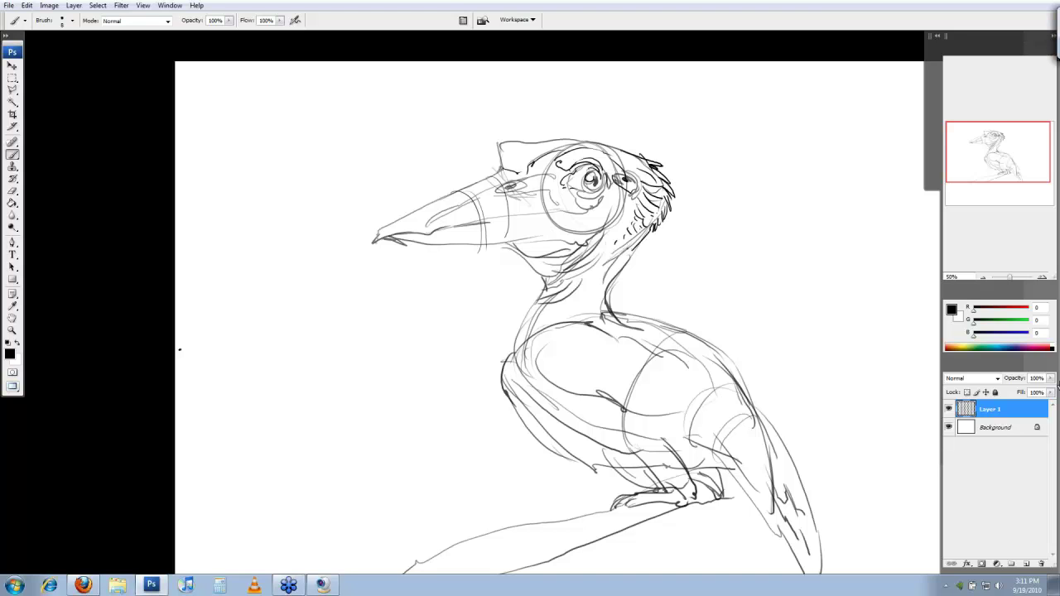
# Step: Darken the lower mouth line, the eye, the nostril and the front edge of the crest
pyautogui.moveTo(425, 247); pyautogui.dragTo(572, 245)
pyautogui.moveTo(585, 183)
pyautogui.mouseDown()
pyautogui.moveTo(600, 188)
pyautogui.moveTo(580, 198)
pyautogui.moveTo(612, 200)
pyautogui.mouseUp()
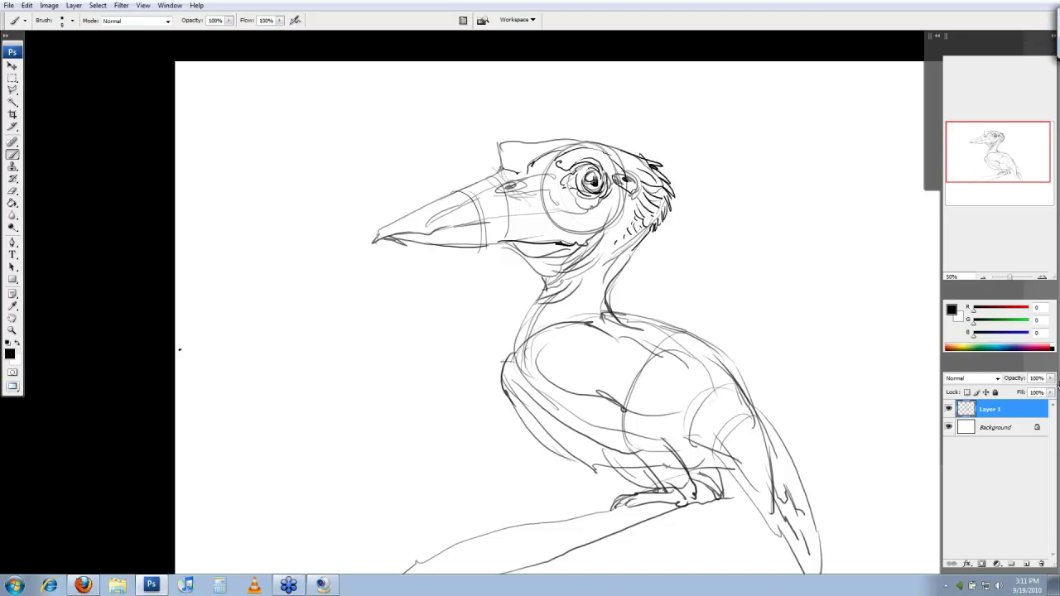
pyautogui.moveTo(507, 184)
pyautogui.mouseDown()
pyautogui.moveTo(537, 178)
pyautogui.moveTo(533, 195)
pyautogui.mouseUp()
pyautogui.moveTo(501, 142)
pyautogui.mouseDown()
pyautogui.moveTo(506, 176)
pyautogui.moveTo(547, 145)
pyautogui.mouseUp()
pyautogui.press('e')
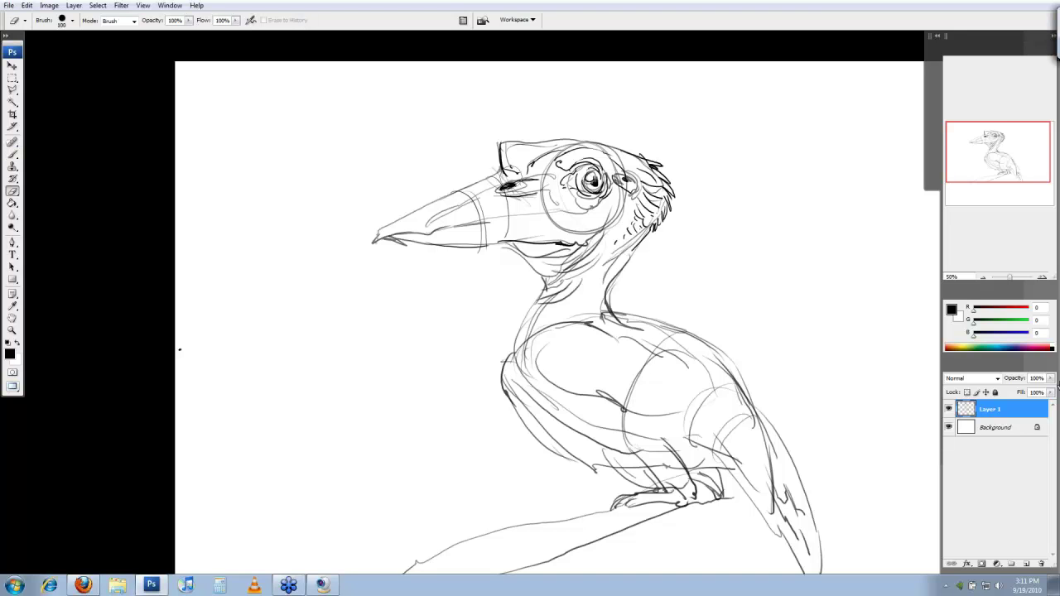
pyautogui.press('b')
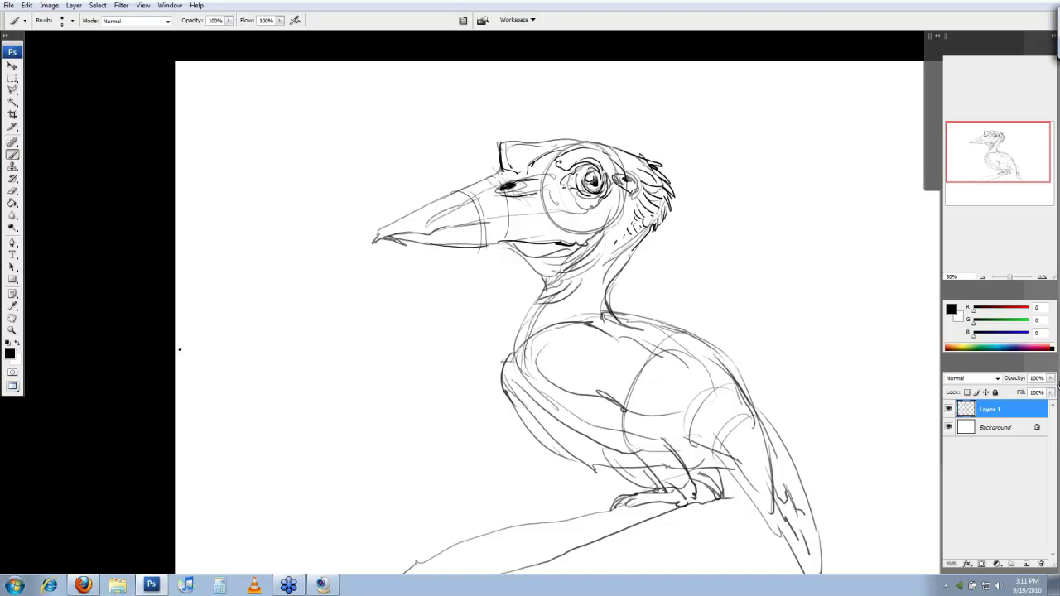
# Step: Strengthen the beak and cheek lines, and the contour from the throat down the neck to the shoulder
pyautogui.moveTo(503, 172)
pyautogui.mouseDown()
pyautogui.moveTo(373, 241)
pyautogui.moveTo(611, 204)
pyautogui.moveTo(629, 189)
pyautogui.moveTo(605, 223)
pyautogui.mouseUp()
pyautogui.moveTo(609, 217); pyautogui.dragTo(589, 228)
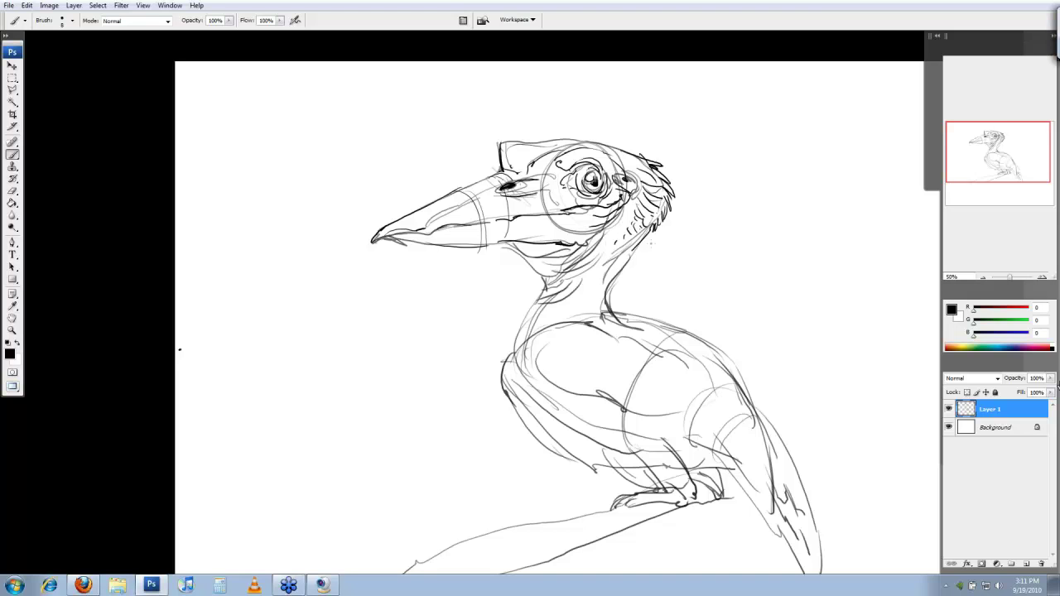
pyautogui.moveTo(499, 242); pyautogui.dragTo(544, 289)
pyautogui.moveTo(544, 289)
pyautogui.mouseDown()
pyautogui.moveTo(526, 339)
pyautogui.moveTo(602, 313)
pyautogui.moveTo(684, 332)
pyautogui.mouseUp()
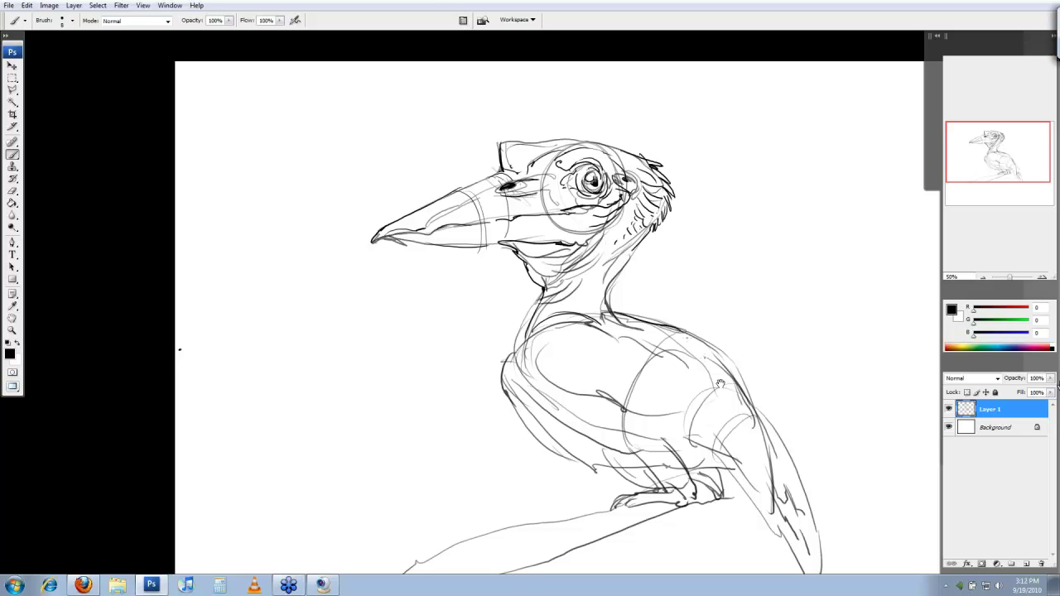
# Step: Reinforce the outline of the back, the lower wing edge and the tail down to its tip with dark lines
pyautogui.moveTo(721, 383); pyautogui.dragTo(709, 368)
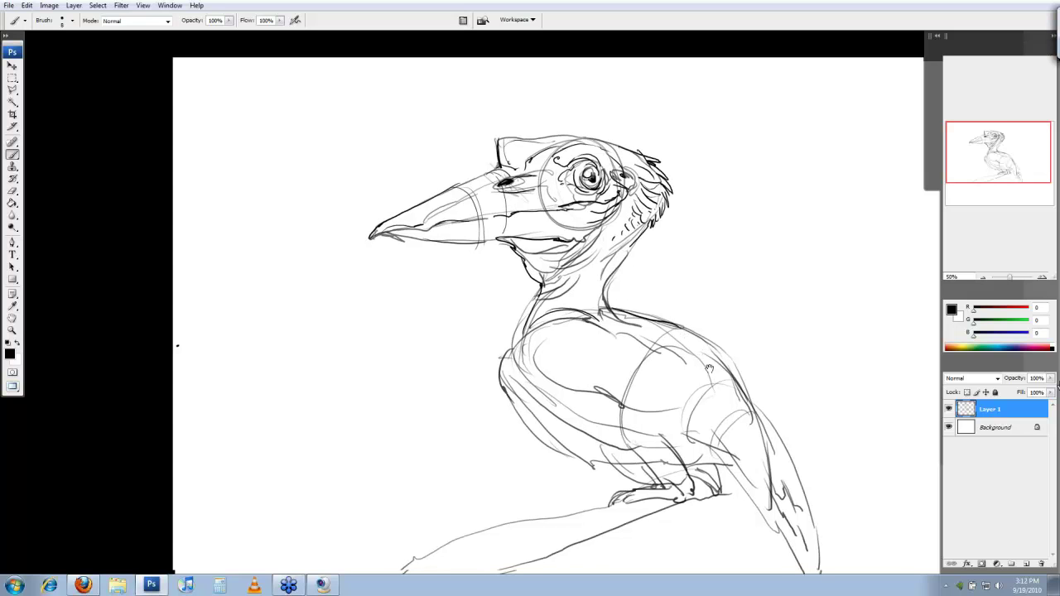
pyautogui.moveTo(758, 439); pyautogui.dragTo(717, 362)
pyautogui.moveTo(571, 294); pyautogui.dragTo(751, 467)
pyautogui.moveTo(734, 441); pyautogui.dragTo(775, 534)
pyautogui.moveTo(745, 368)
pyautogui.mouseDown()
pyautogui.moveTo(778, 479)
pyautogui.moveTo(776, 535)
pyautogui.mouseUp()
# Step: Darken the front leg's contour and add detail strokes to the feet on the branch
pyautogui.moveTo(559, 369)
pyautogui.mouseDown()
pyautogui.moveTo(591, 400)
pyautogui.moveTo(628, 407)
pyautogui.moveTo(598, 420)
pyautogui.mouseUp()
pyautogui.moveTo(672, 403); pyautogui.dragTo(661, 417)
pyautogui.moveTo(660, 404); pyautogui.dragTo(659, 412)
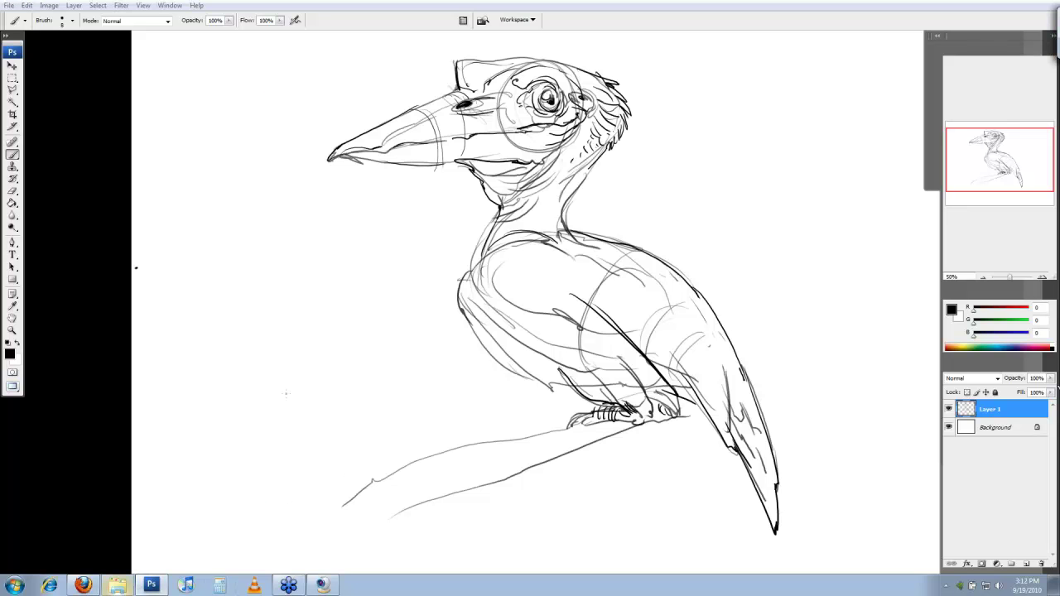
# Step: Find the classroom blackboard photo P1020810 in the Pictures library and open it
pyautogui.click(312, 257)
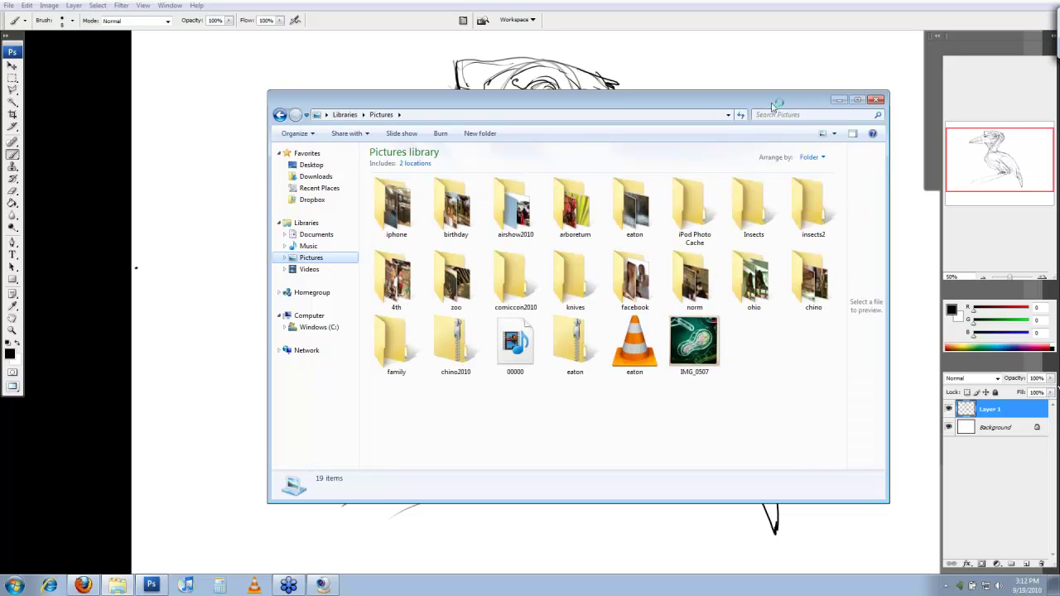
pyautogui.moveTo(773, 101); pyautogui.dragTo(686, 93)
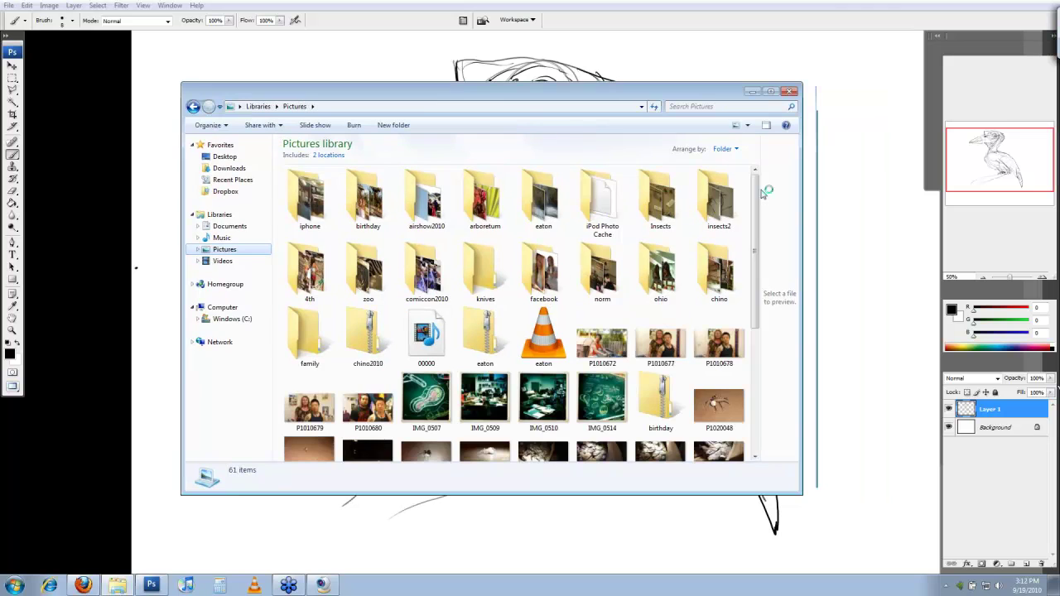
pyautogui.moveTo(756, 193); pyautogui.dragTo(749, 346)
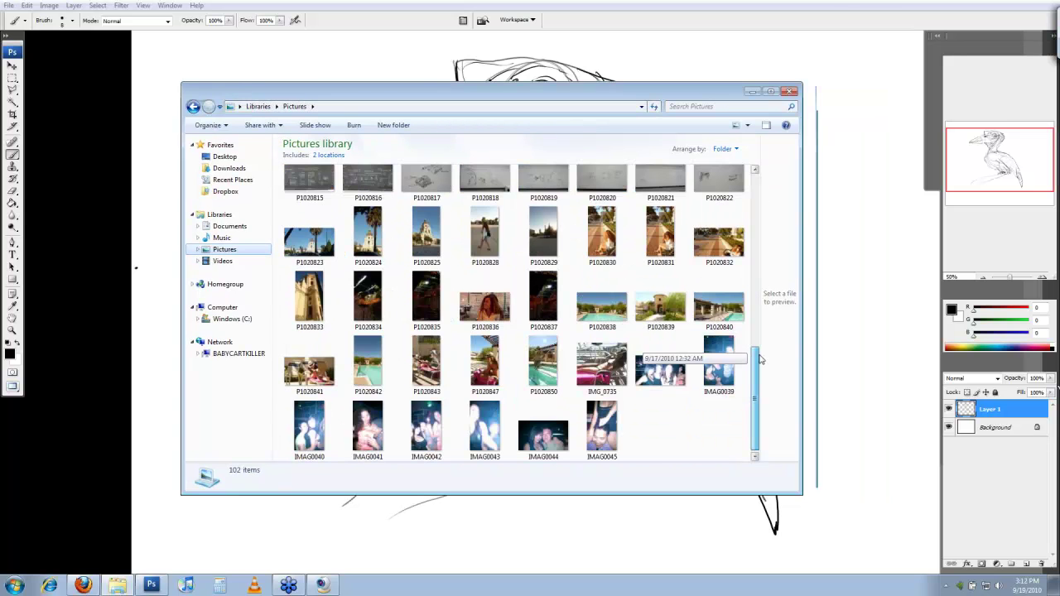
pyautogui.scroll(3, 761, 358)
pyautogui.doubleClick(611, 272)
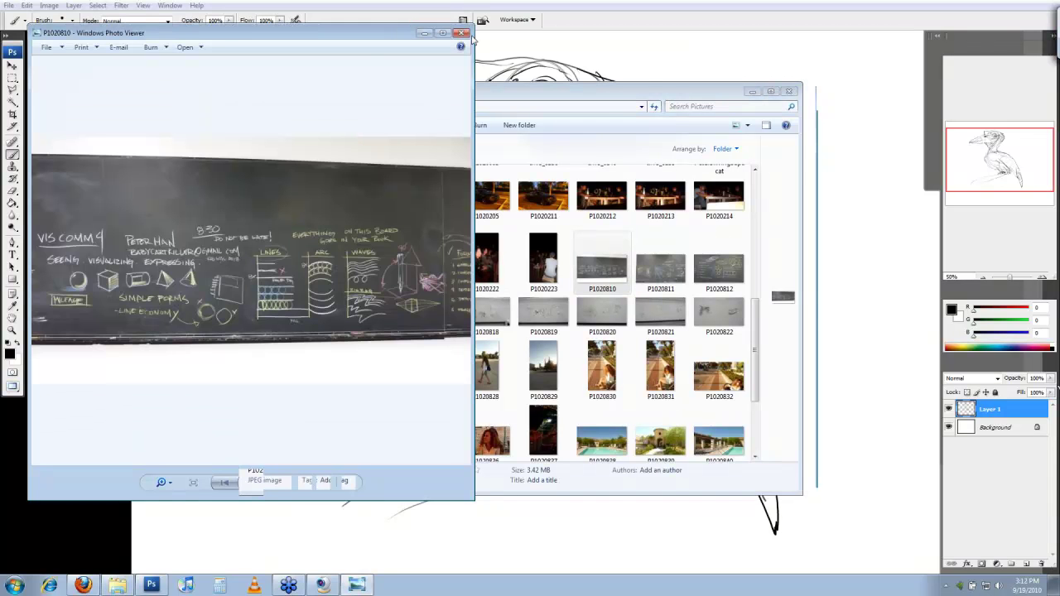
# Step: Enlarge the photo viewer window to examine the blackboard notes, and advance to the next blackboard photo
pyautogui.moveTo(275, 32); pyautogui.dragTo(474, 40)
pyautogui.moveTo(672, 510); pyautogui.dragTo(933, 455)
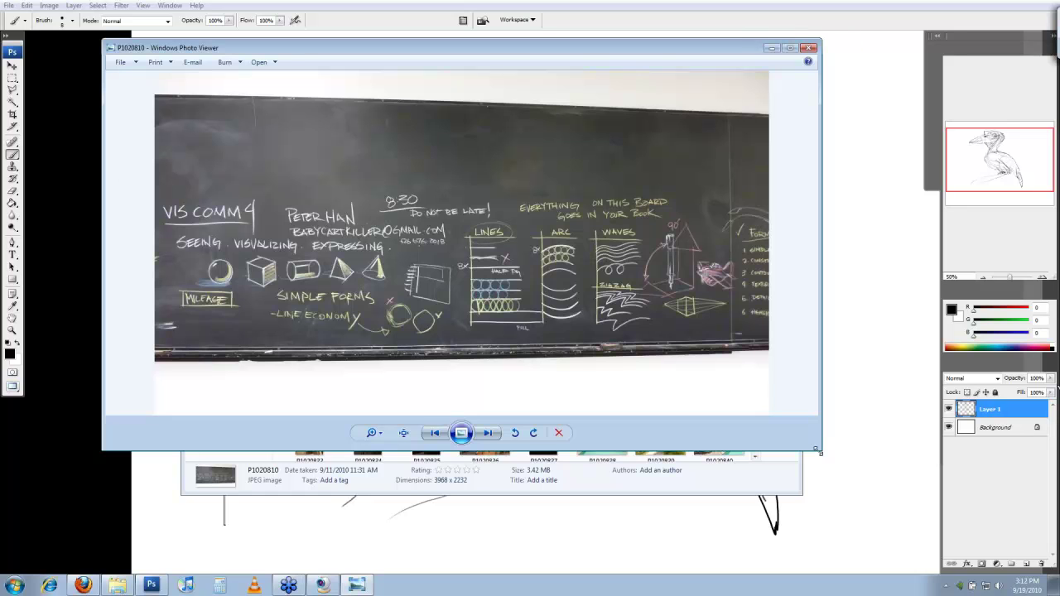
pyautogui.moveTo(816, 449); pyautogui.dragTo(856, 507)
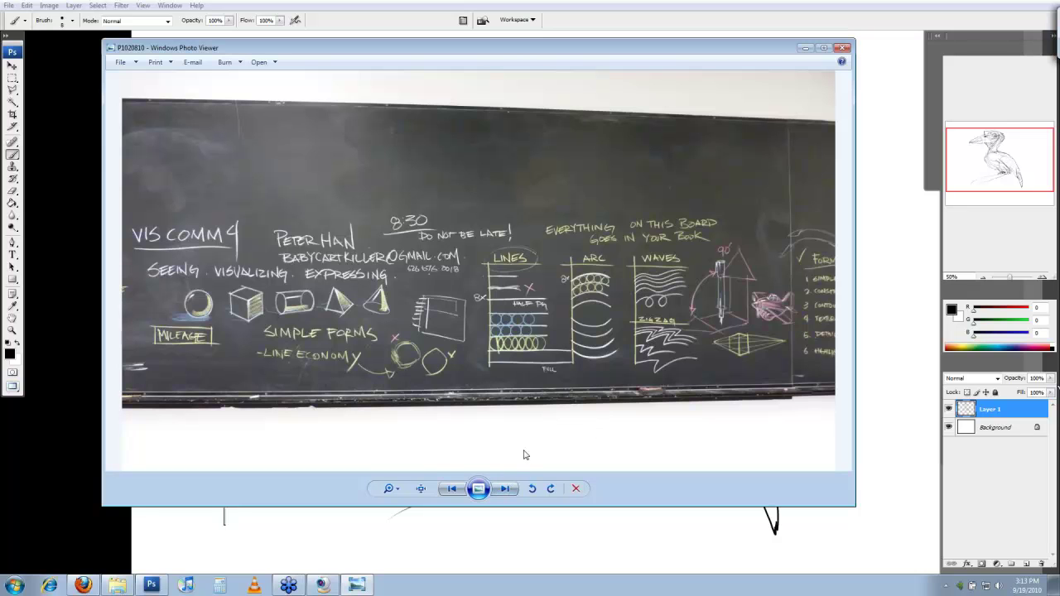
pyautogui.press('Right')
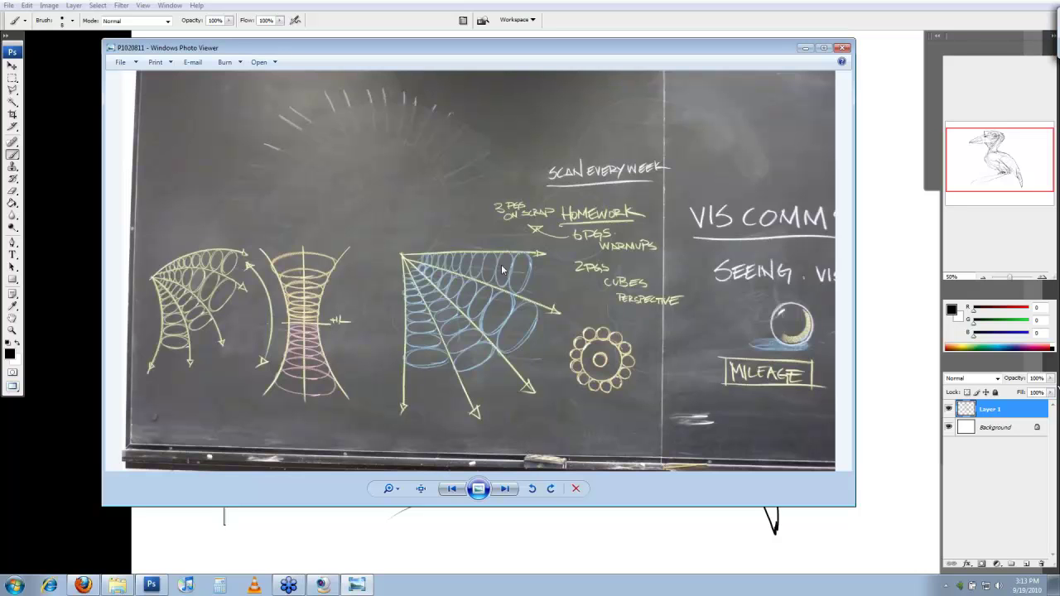
# Step: Review the warm-up and formula notes in blackboard photos P1020810 to P1020812, repositioning the viewer window and closing it when done
pyautogui.click(452, 489)
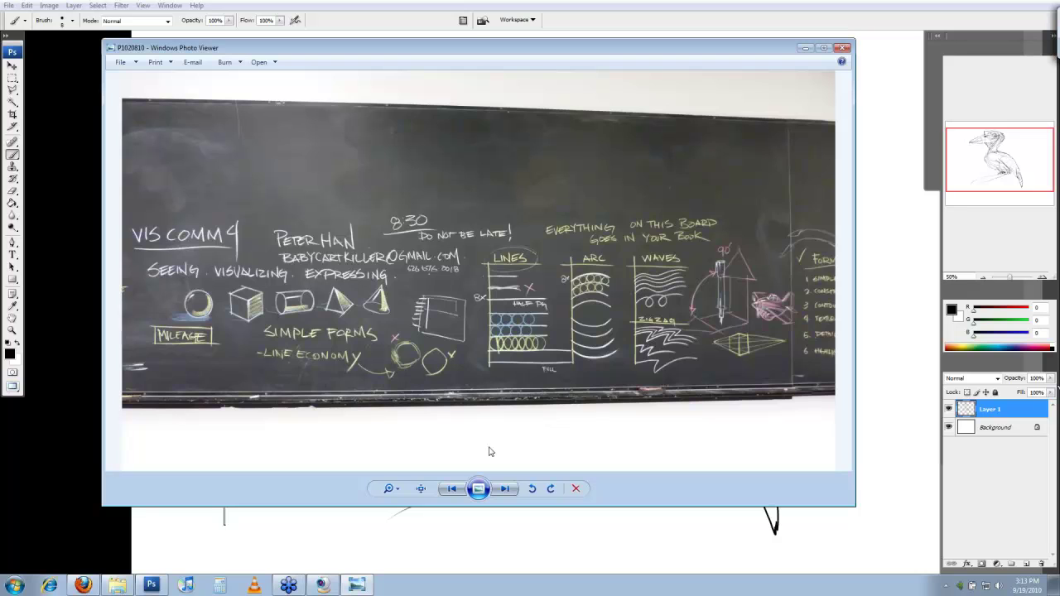
pyautogui.click(504, 488)
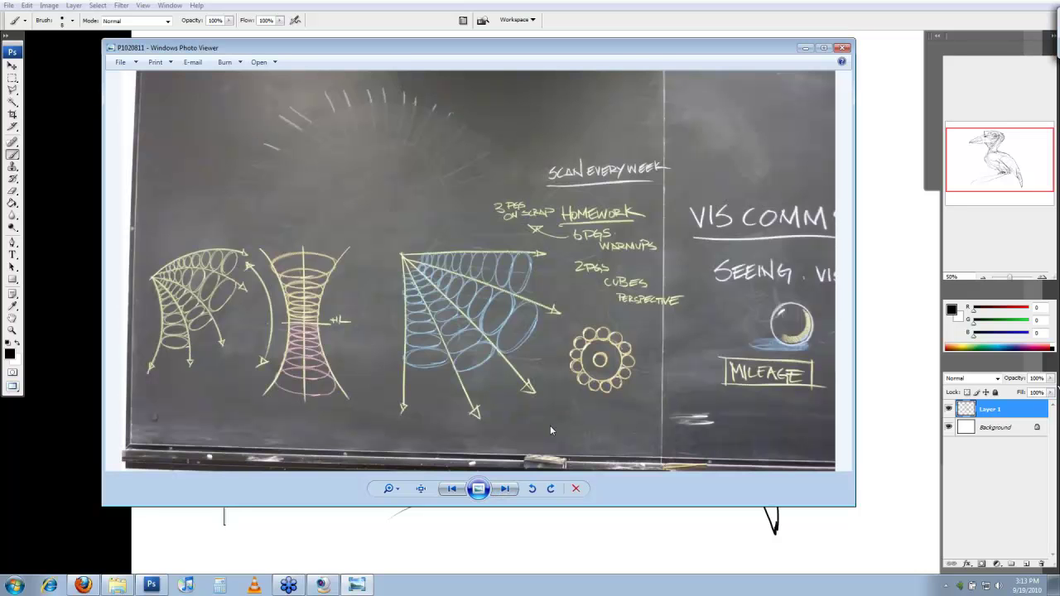
pyautogui.click(512, 484)
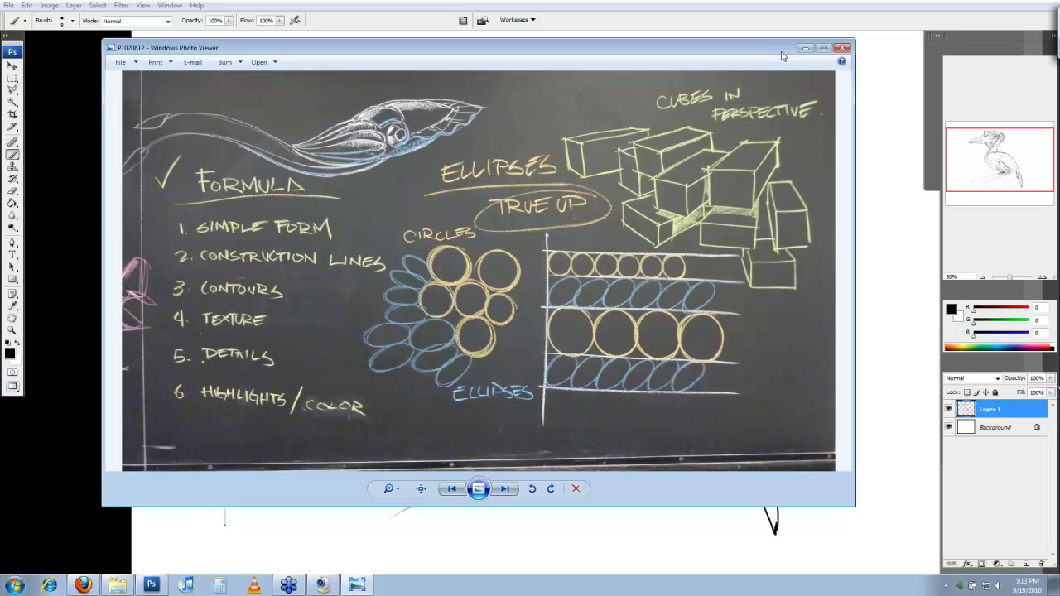
pyautogui.moveTo(781, 55); pyautogui.dragTo(771, 68)
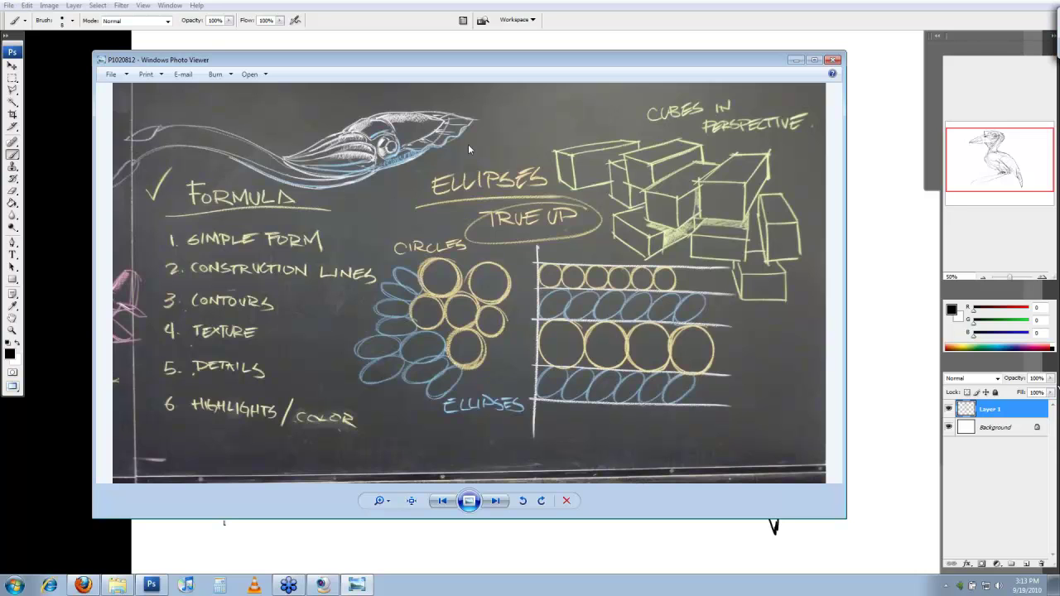
pyautogui.click(834, 61)
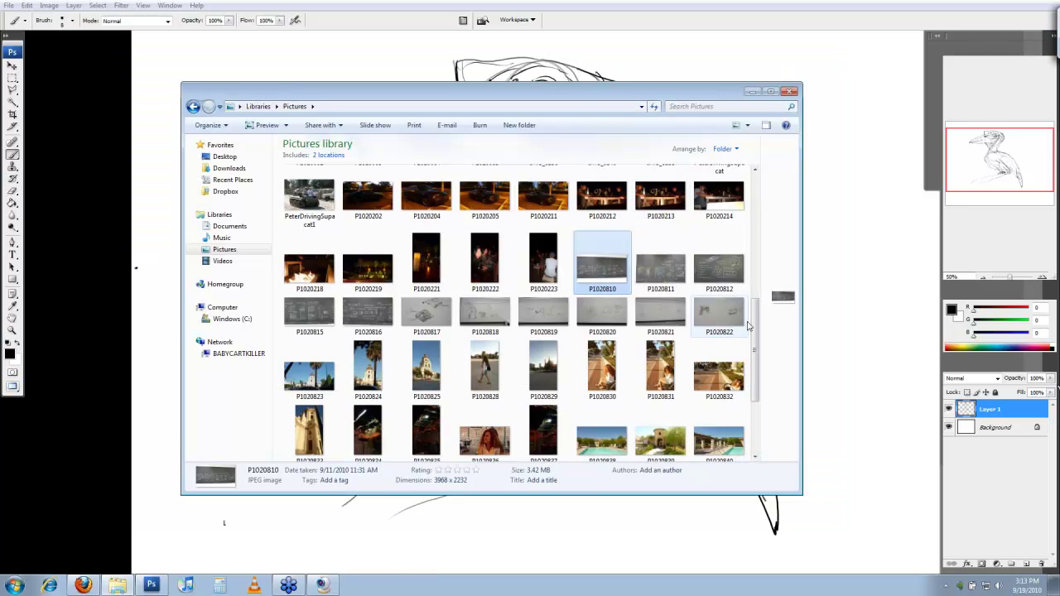
# Step: Put away the Pictures library and the Photoshop sketch, and open the cassowary photo IMG_0530 from the desktop's chalk folder
pyautogui.moveTo(753, 326); pyautogui.dragTo(756, 193)
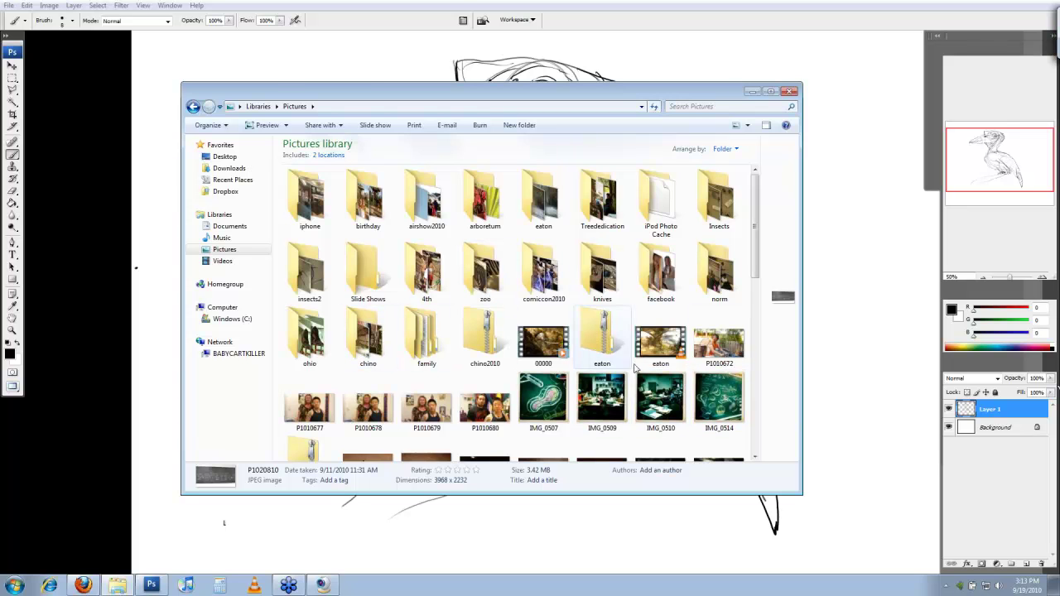
pyautogui.click(752, 92)
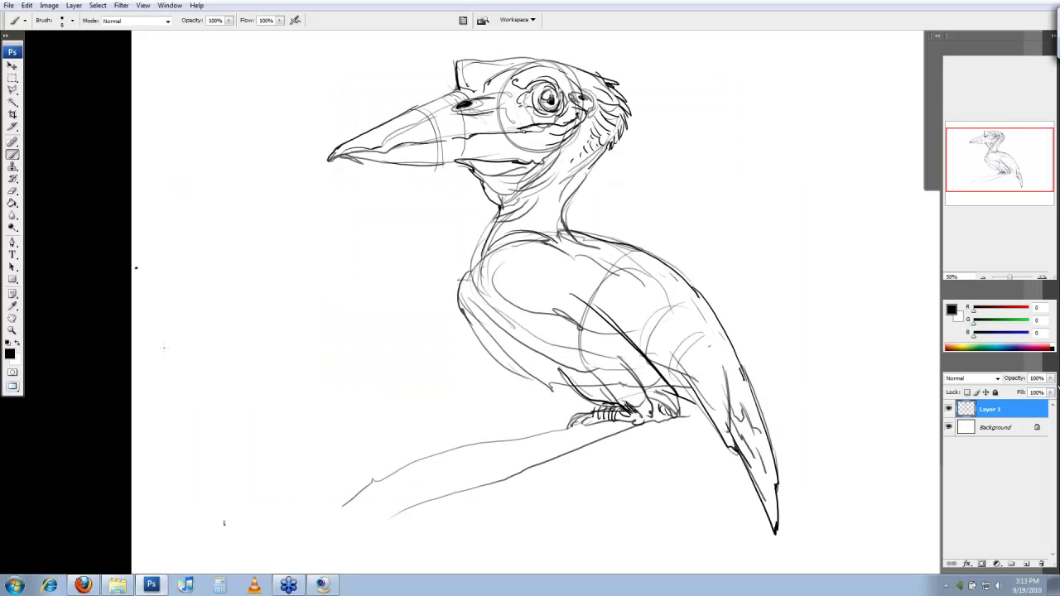
pyautogui.press('f')
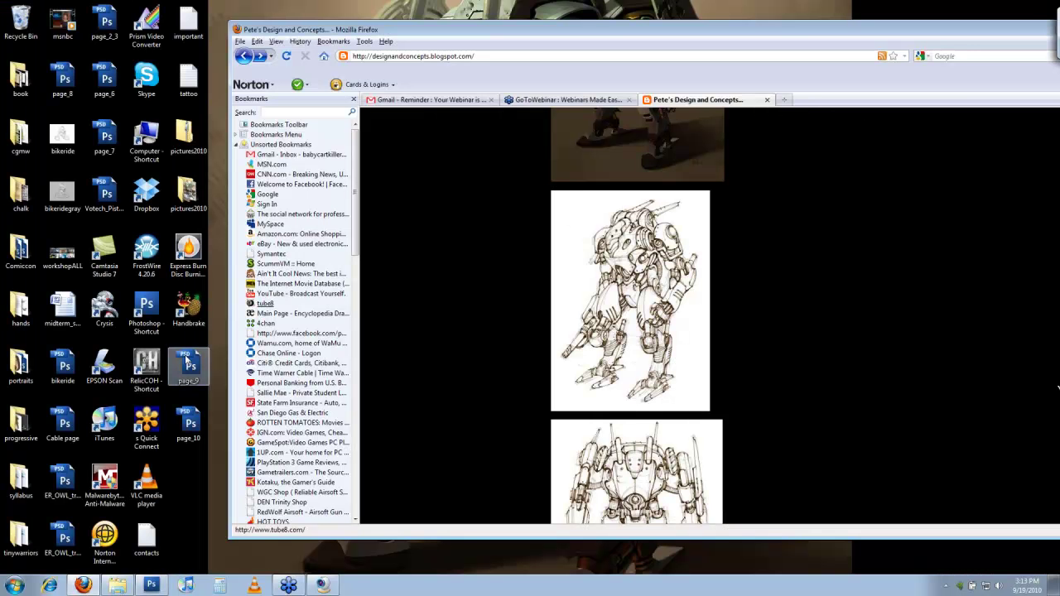
pyautogui.click(116, 585)
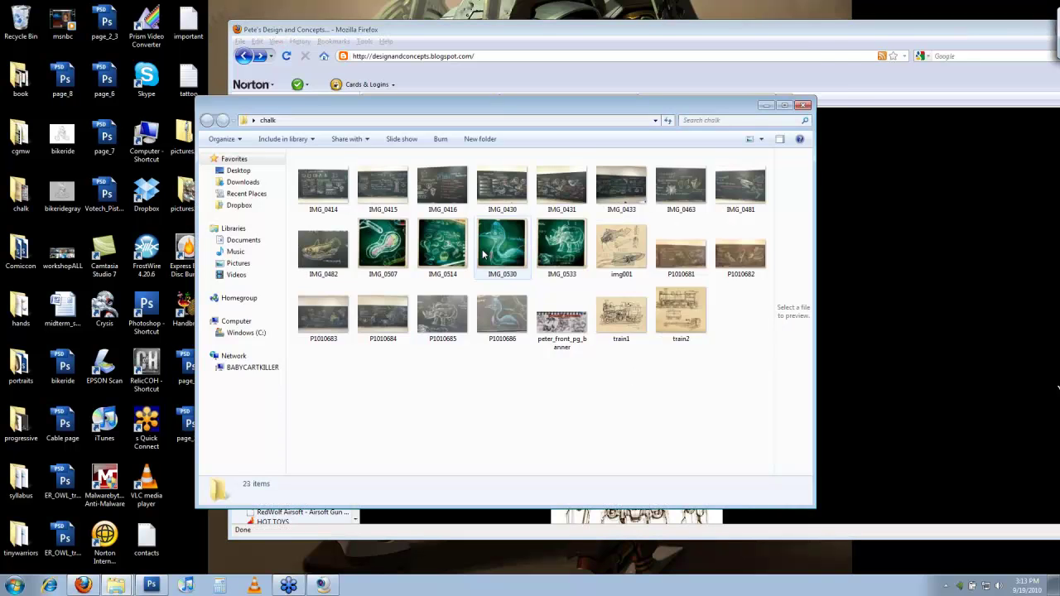
pyautogui.doubleClick(484, 255)
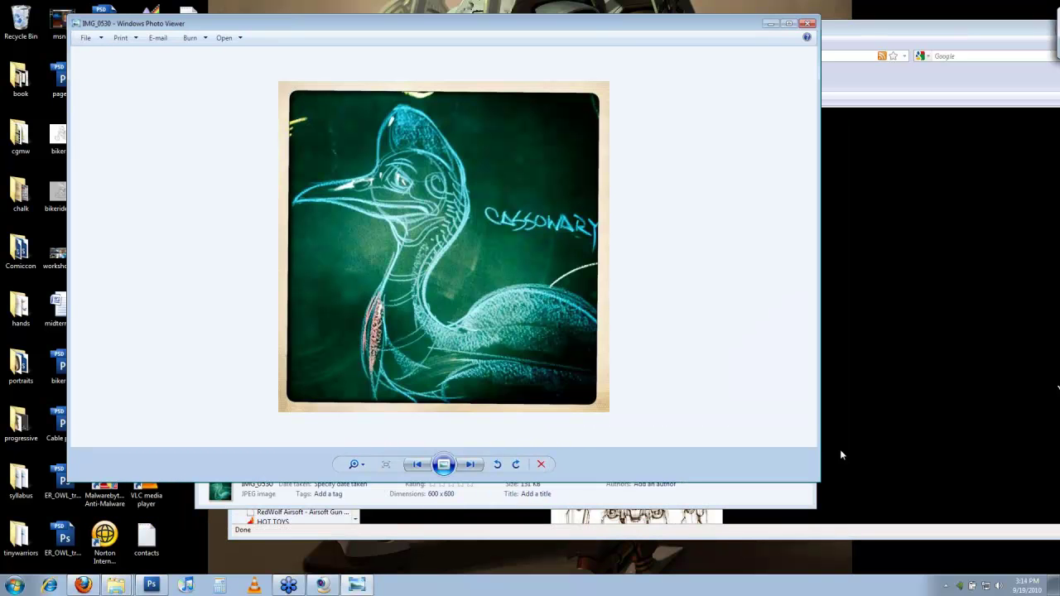
# Step: Enlarge and reposition the photo viewer window, and browse through IMG_0533 and img001 to the insect blackboard photo P1010681
pyautogui.moveTo(819, 481); pyautogui.dragTo(889, 566)
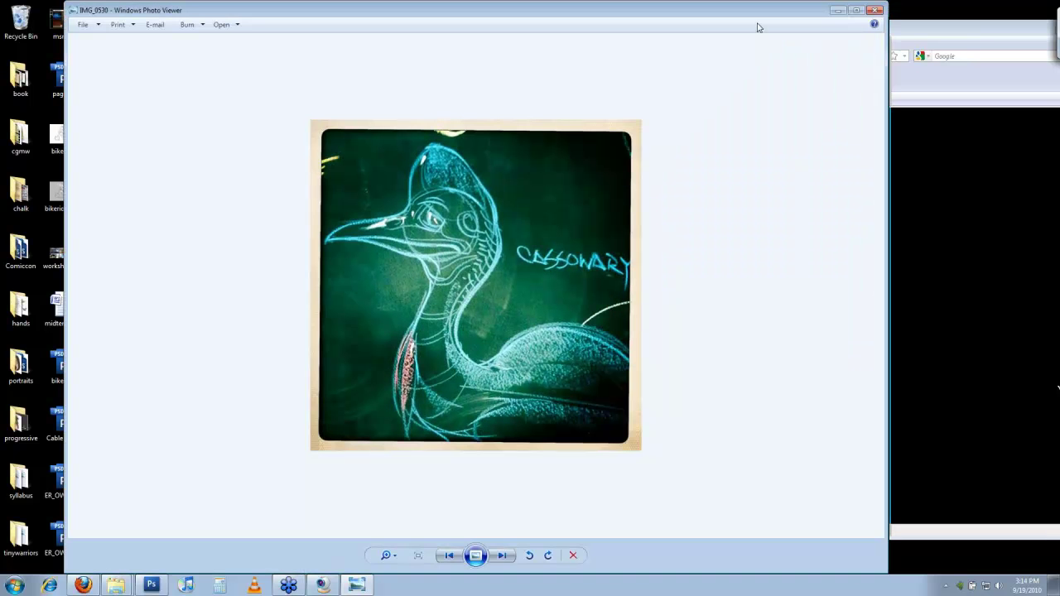
pyautogui.moveTo(757, 28); pyautogui.dragTo(673, 45)
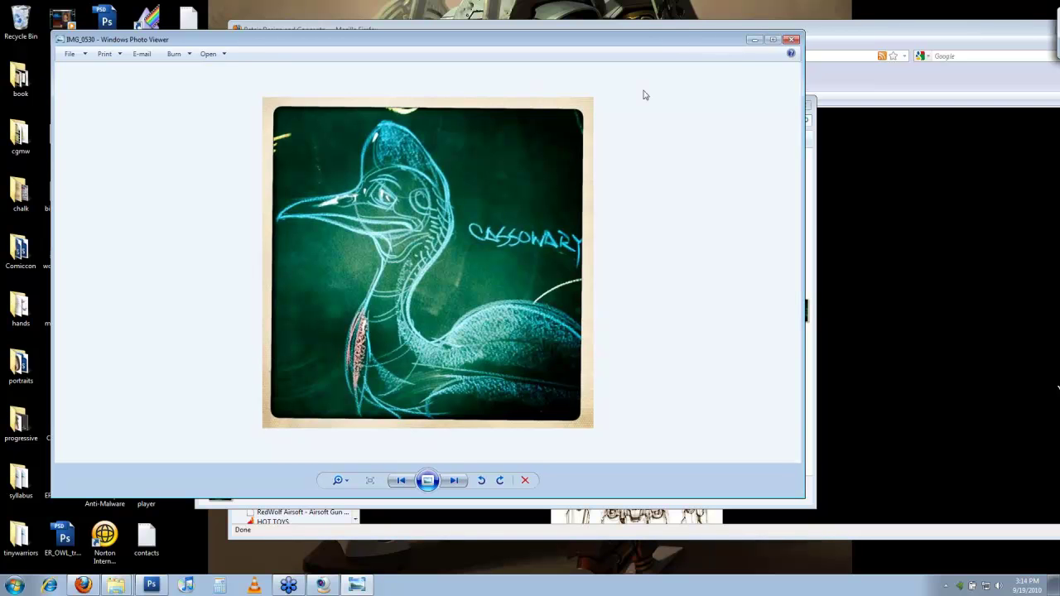
pyautogui.press('Right')
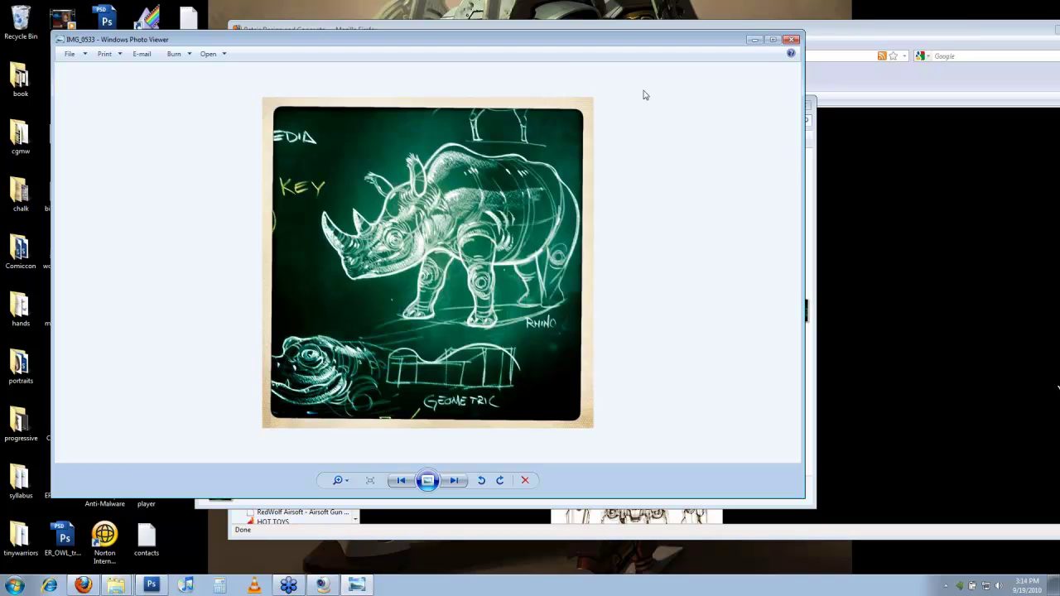
pyautogui.press('Right')
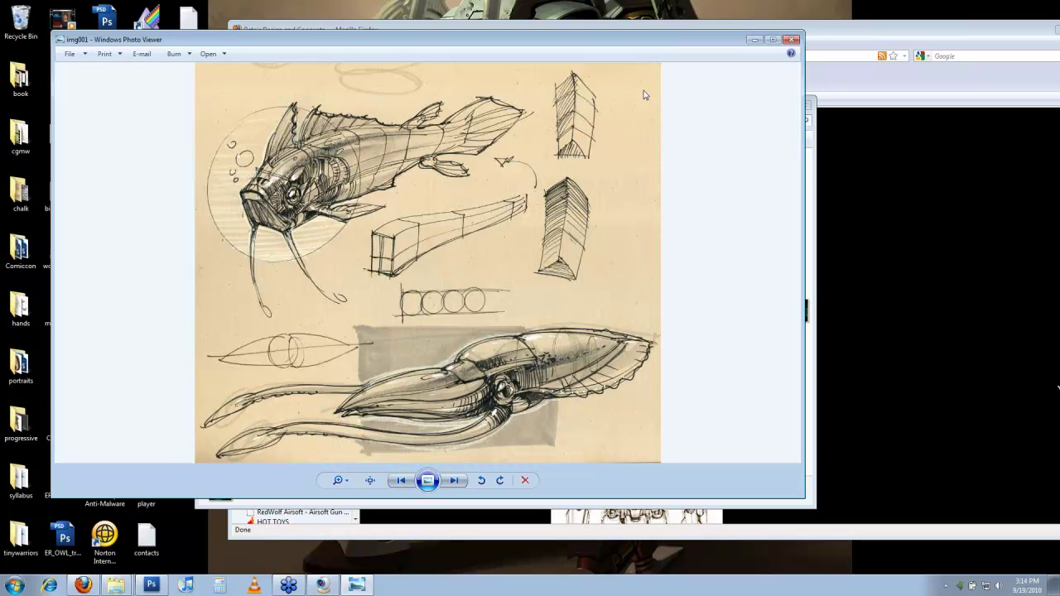
pyautogui.press('Right')
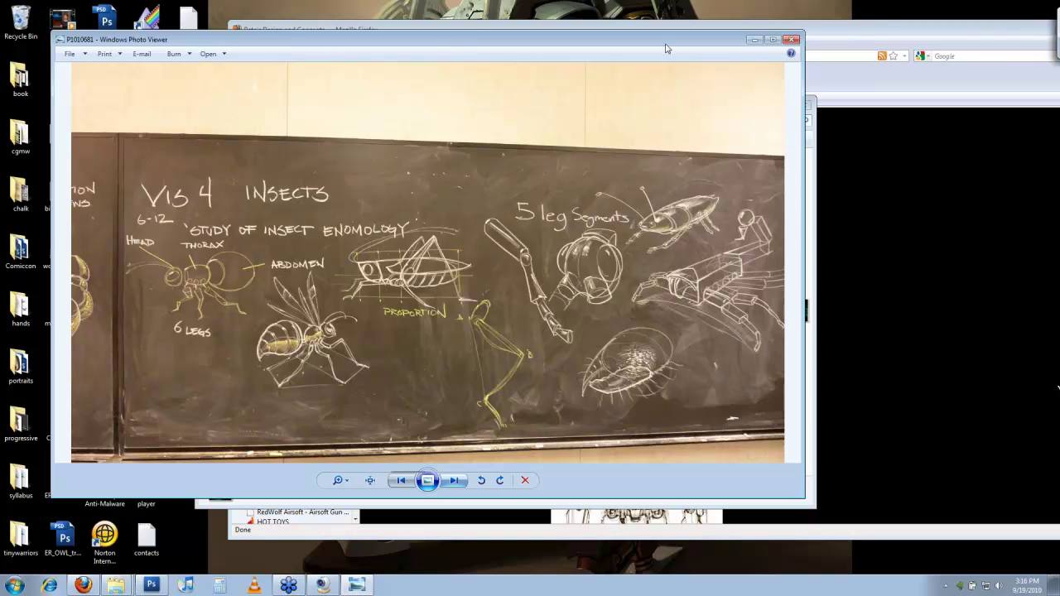
# Step: Continue through the insect and animal blackboard photos from P1010682 to P1010684, nudging the viewer window aside
pyautogui.press('Right')
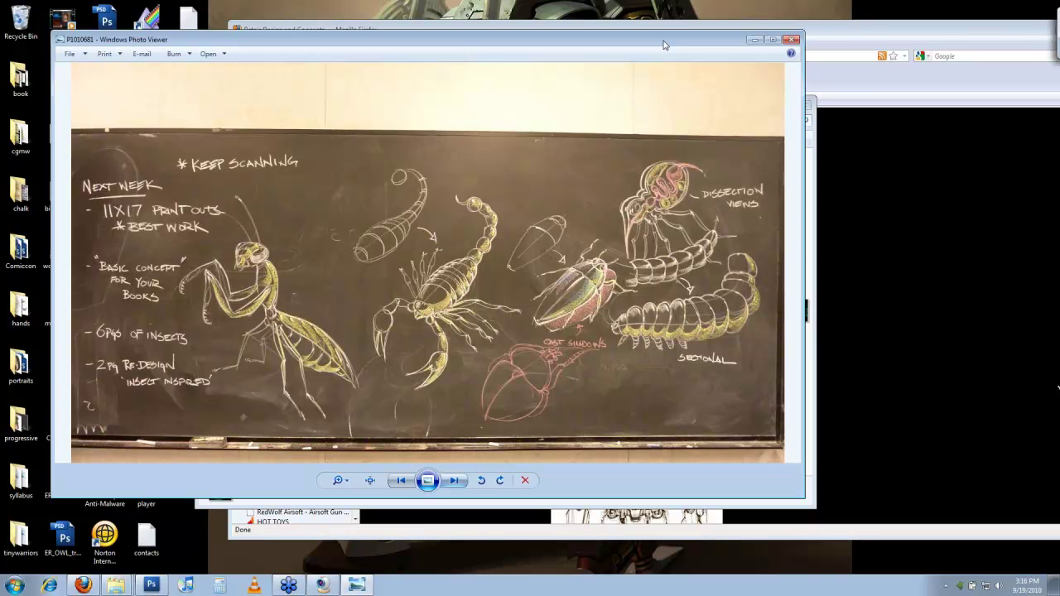
pyautogui.press('Right')
pyautogui.moveTo(664, 44); pyautogui.dragTo(678, 45)
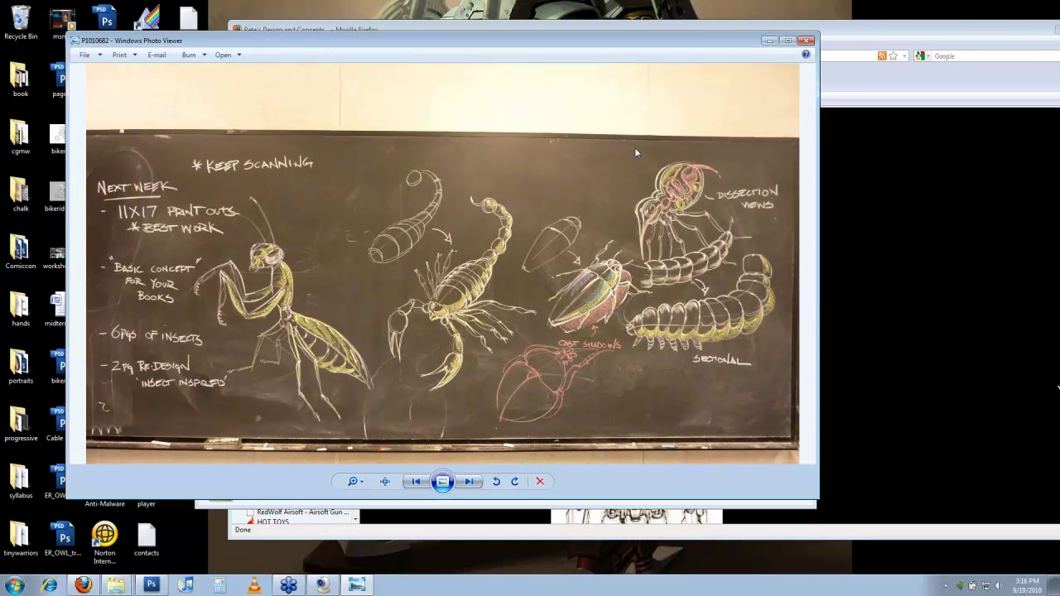
pyautogui.click(469, 482)
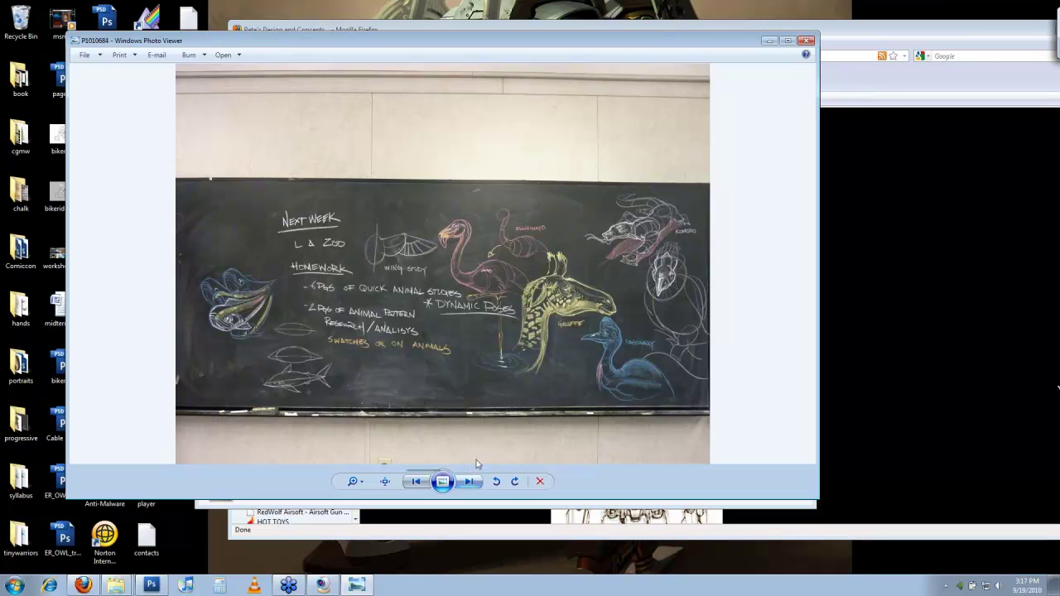
pyautogui.press('Right')
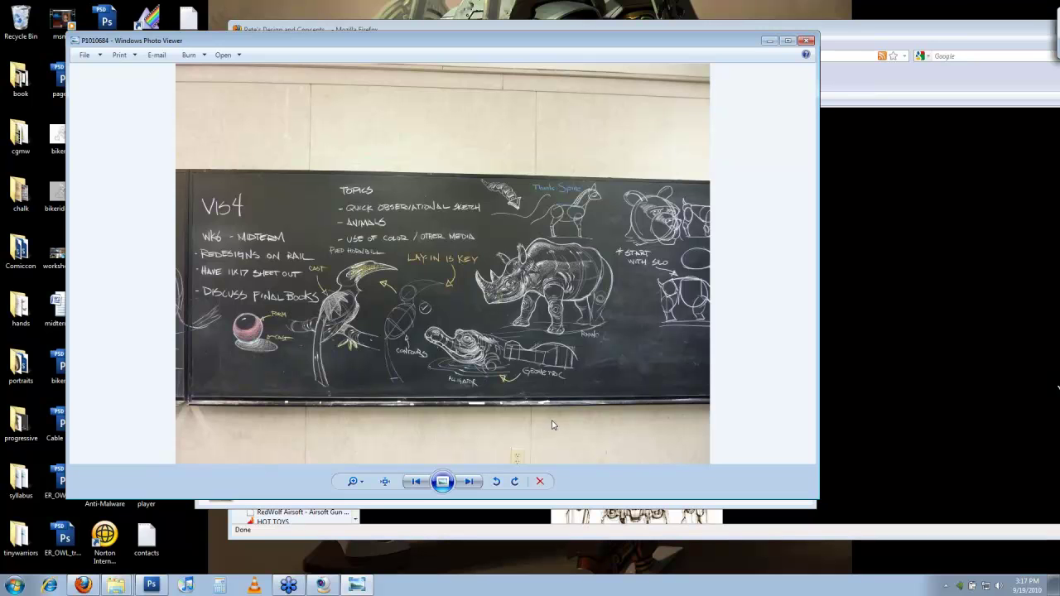
# Step: Magnify photo P1010684 around the pied hornbill drawing and its lay-in sketch
pyautogui.click(352, 482)
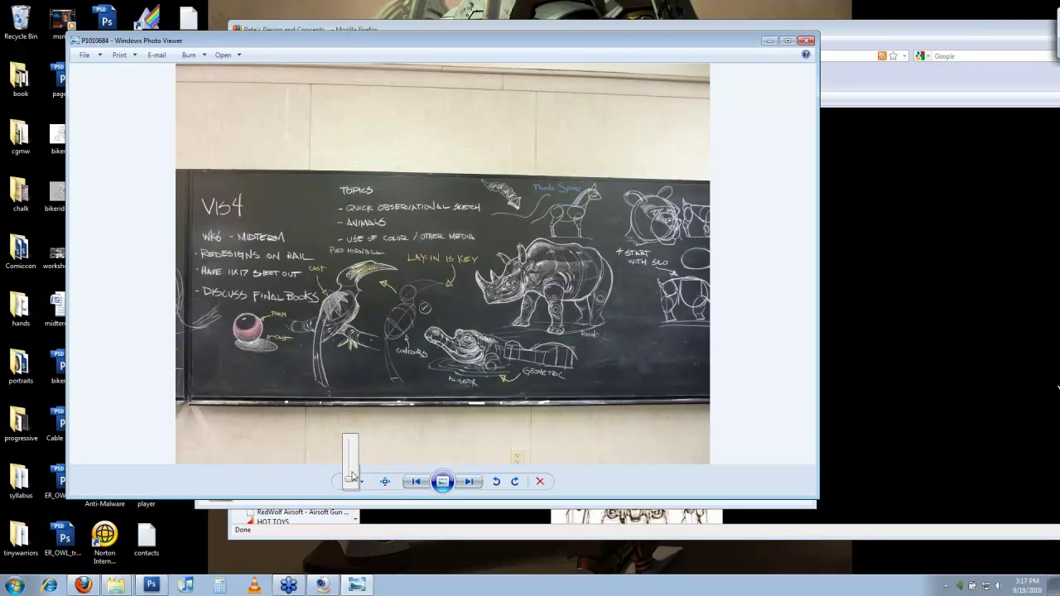
pyautogui.click(353, 469)
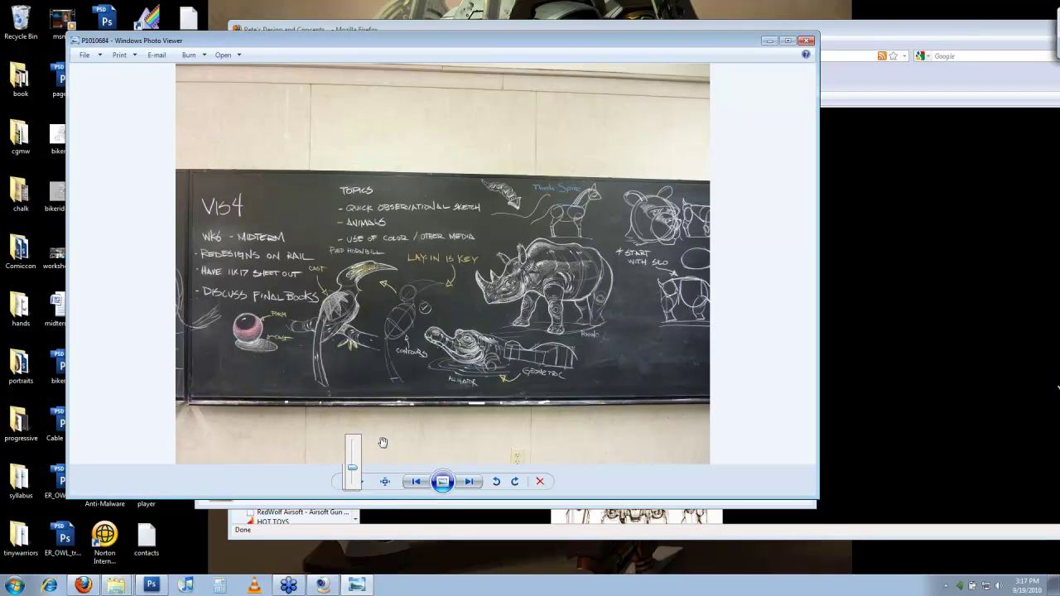
pyautogui.click(406, 326)
pyautogui.scroll(1, 406, 326)
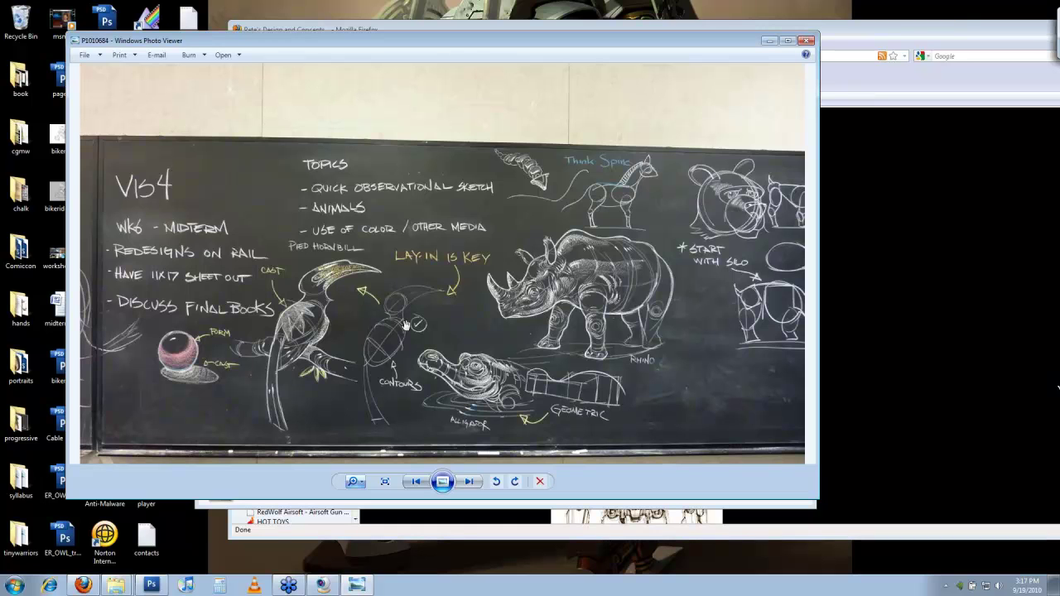
pyautogui.scroll(3, 405, 325)
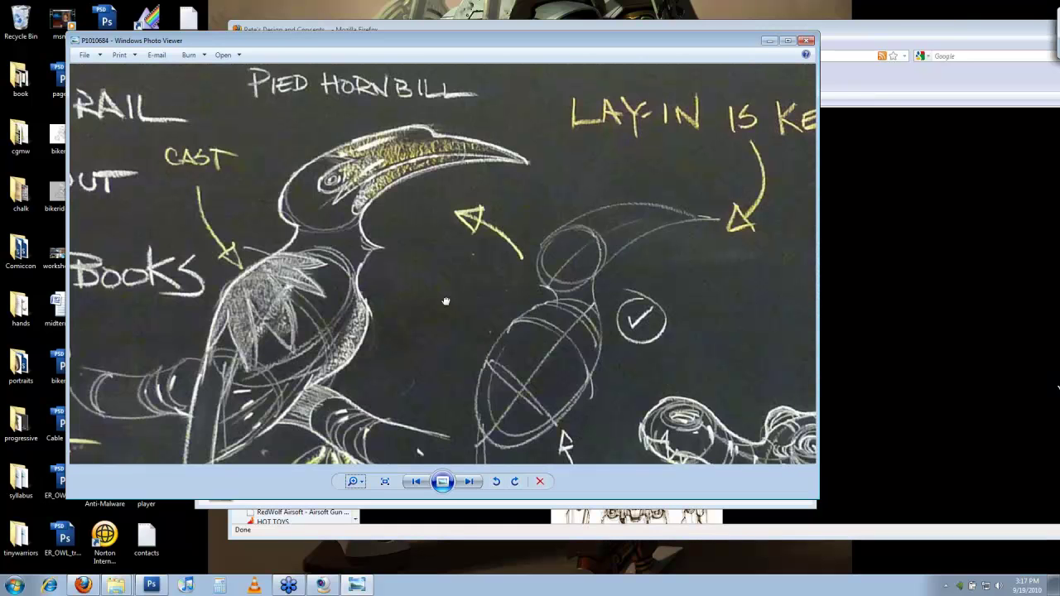
pyautogui.moveTo(445, 301); pyautogui.dragTo(477, 275)
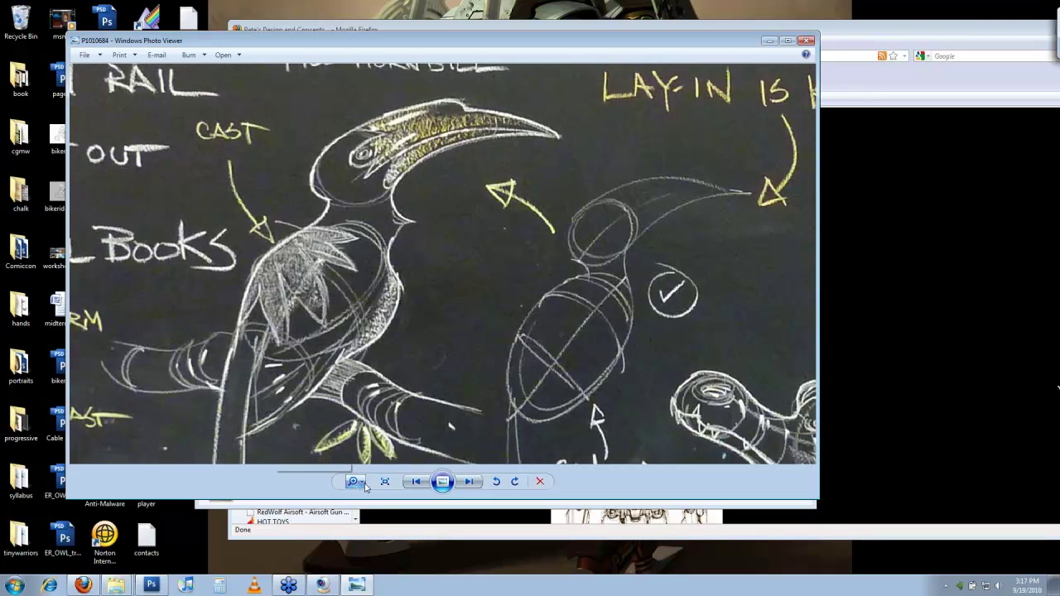
# Step: Fine-tune the magnification so the hornbill and its contour lay-in fit together, and enlarge the viewer window slightly
pyautogui.click(365, 487)
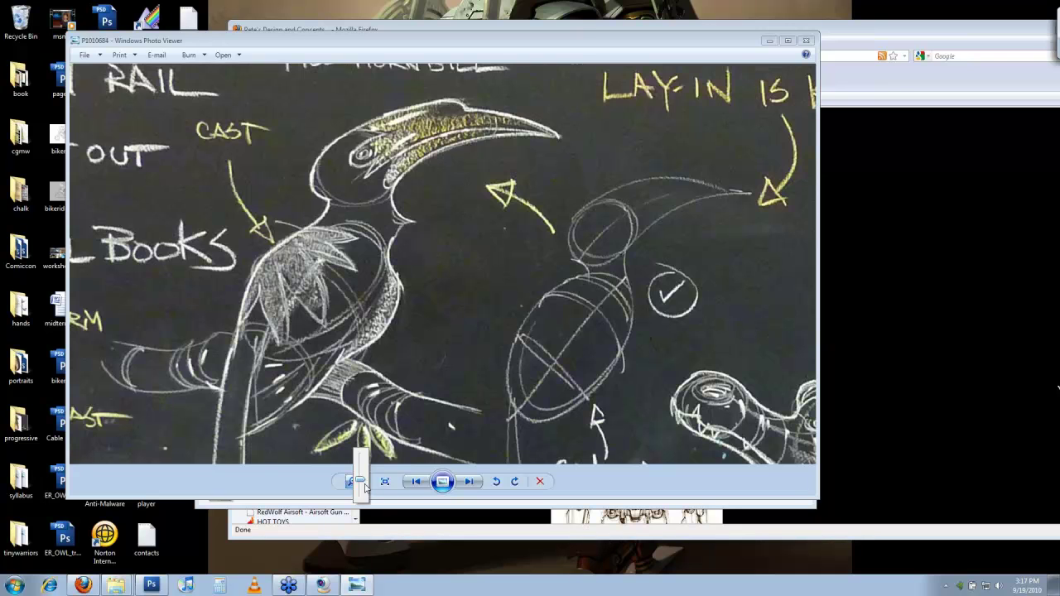
pyautogui.moveTo(365, 487); pyautogui.dragTo(362, 476)
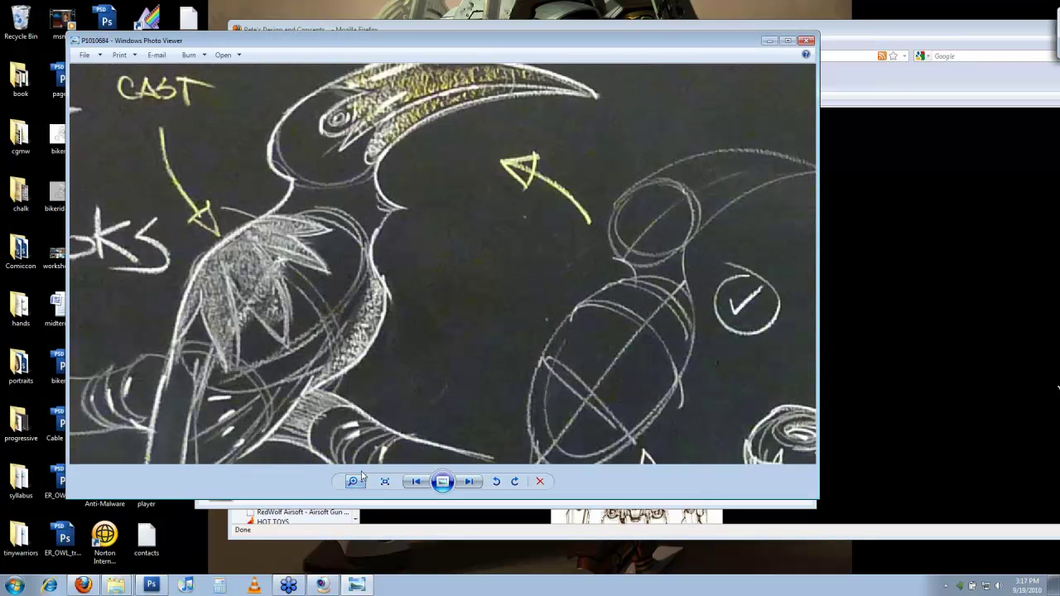
pyautogui.scroll(-2, 362, 476)
pyautogui.moveTo(820, 501); pyautogui.dragTo(818, 500)
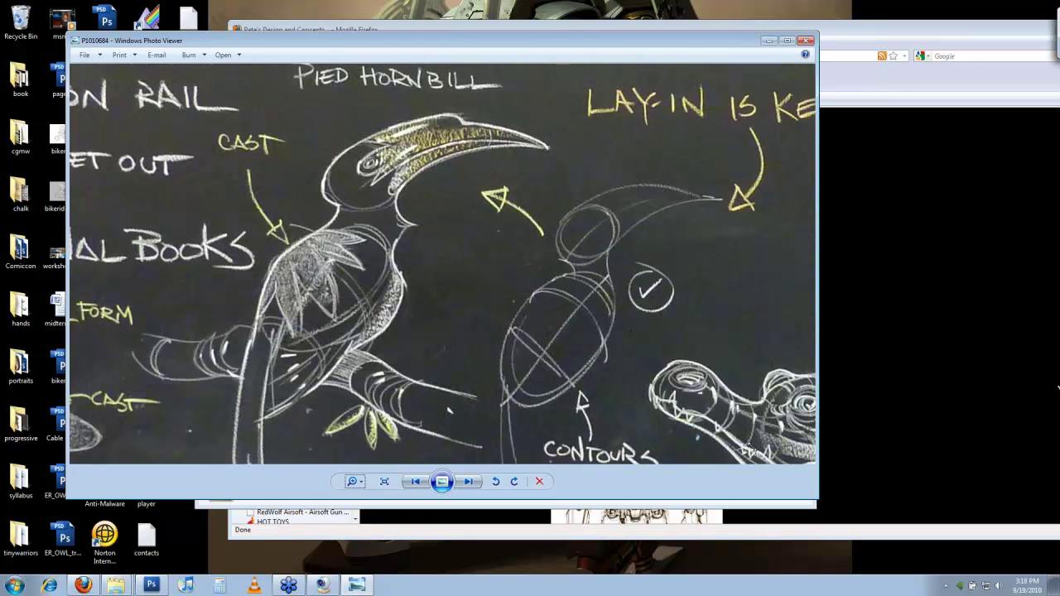
pyautogui.moveTo(817, 499); pyautogui.dragTo(835, 522)
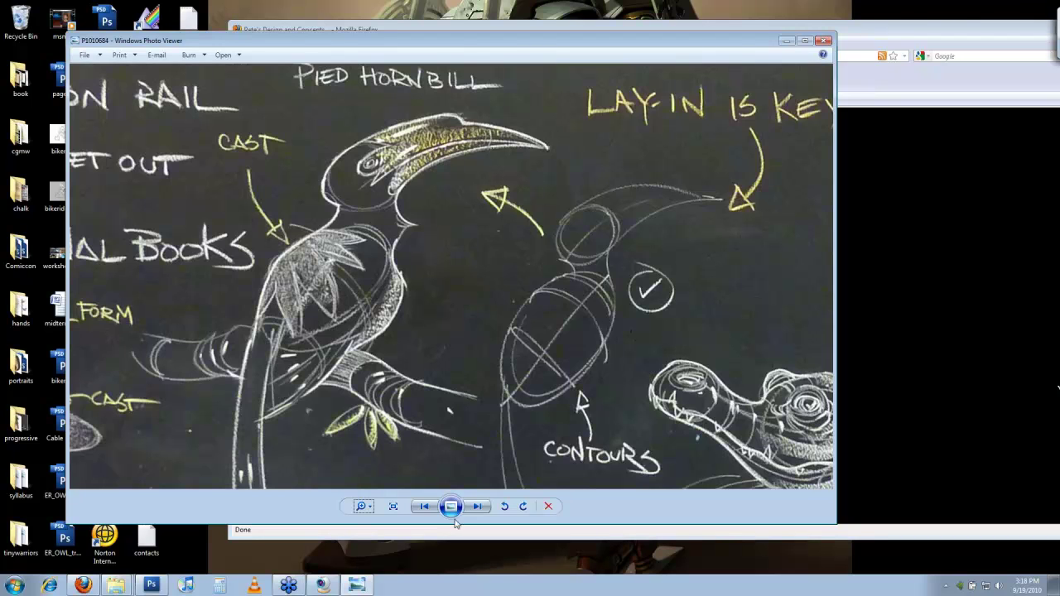
# Step: Zoom out to examine the whole animal blackboard, and advance past the rhino close-up P1010685
pyautogui.click(365, 507)
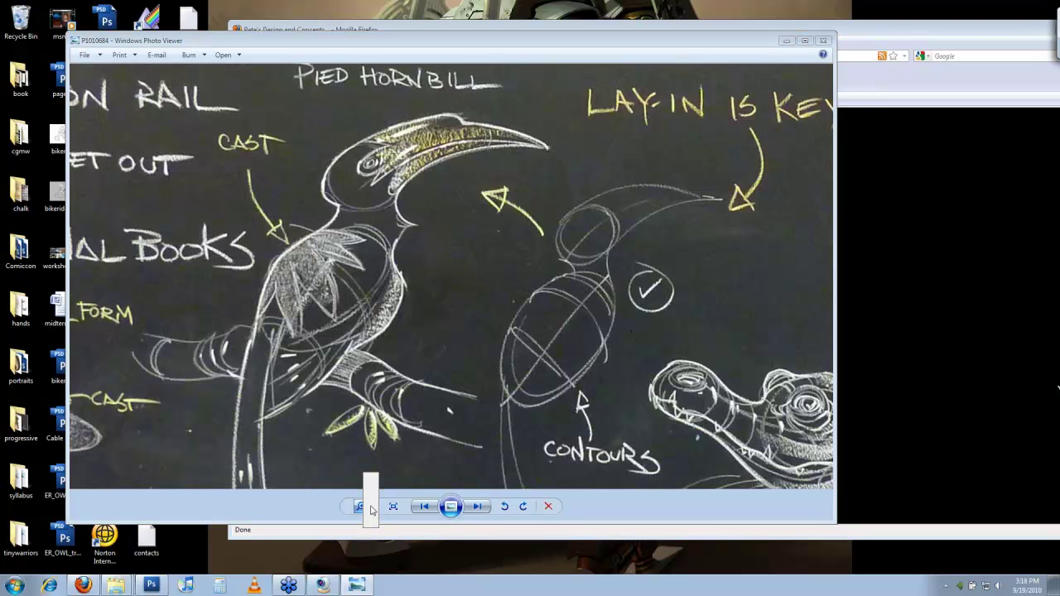
pyautogui.click(371, 511)
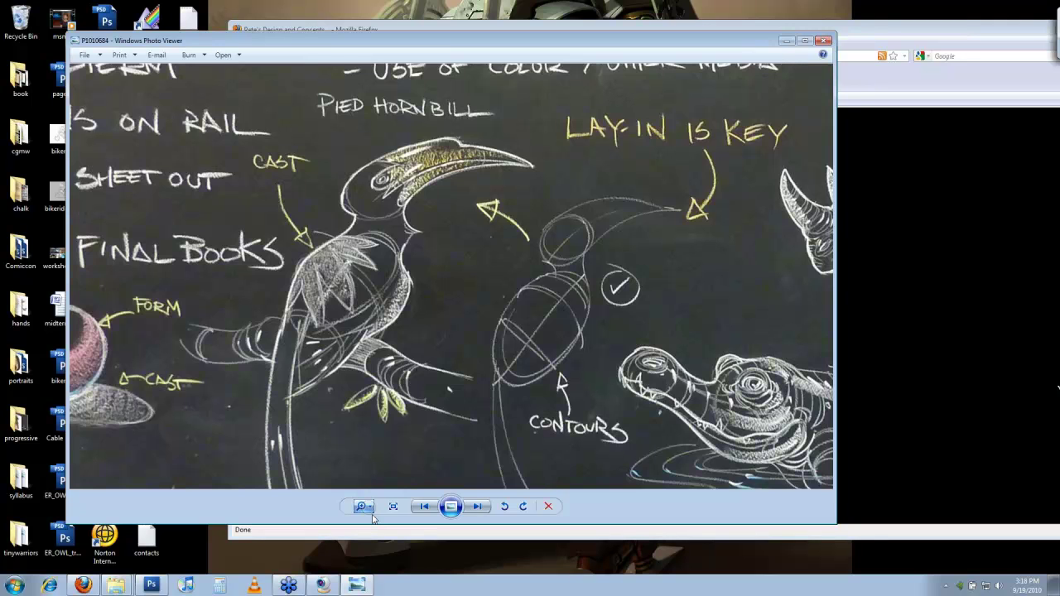
pyautogui.click(367, 512)
pyautogui.click(362, 514)
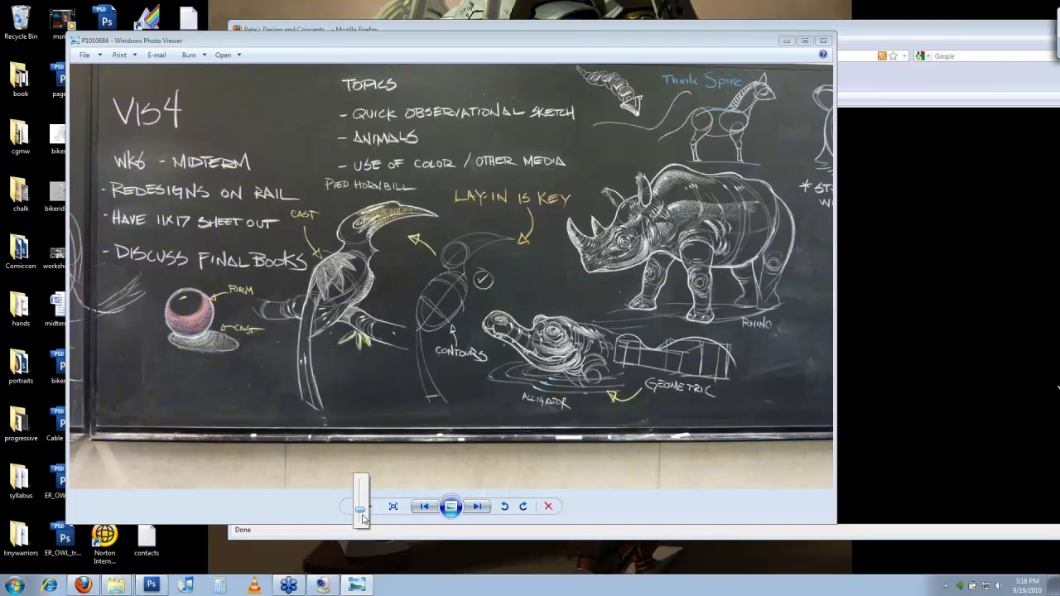
pyautogui.click(363, 520)
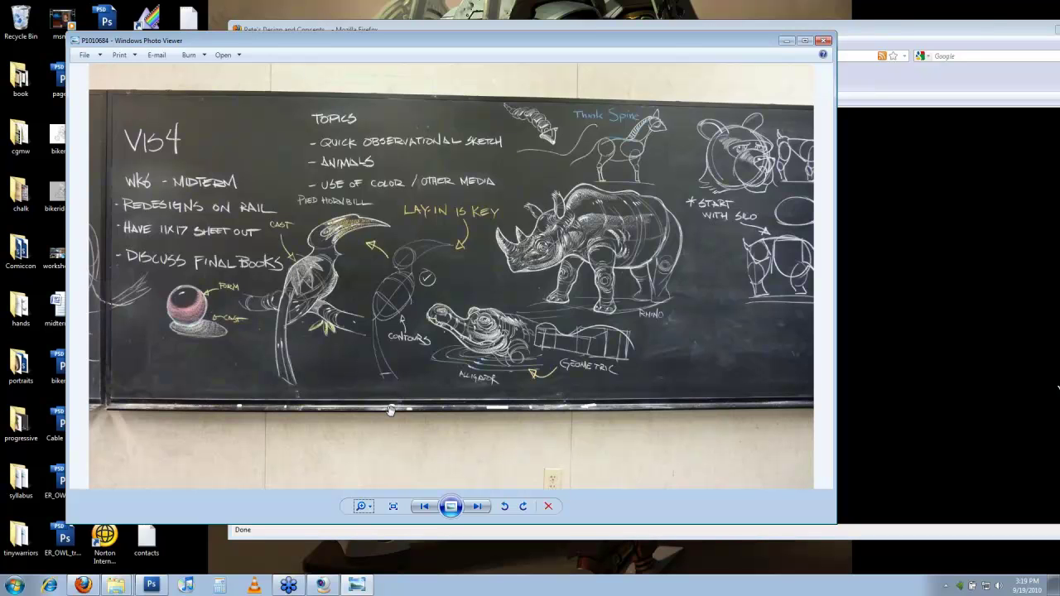
pyautogui.click(479, 505)
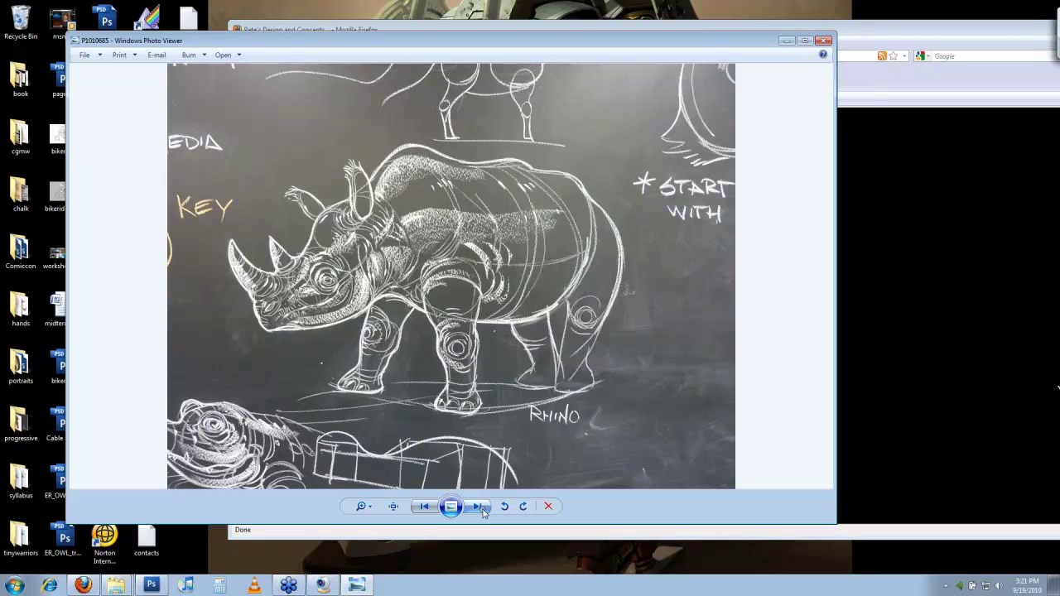
pyautogui.click(478, 507)
# Step: Return to the chalk folder and open the coelacanth photo IMG_0482
pyautogui.click(824, 42)
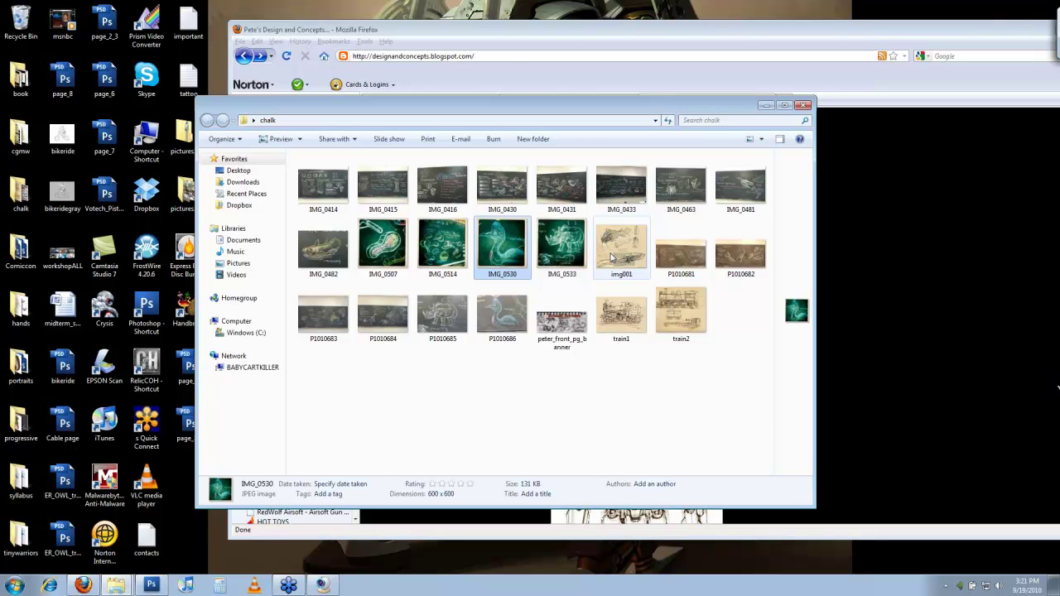
pyautogui.moveTo(410, 106); pyautogui.dragTo(373, 112)
pyautogui.doubleClick(286, 255)
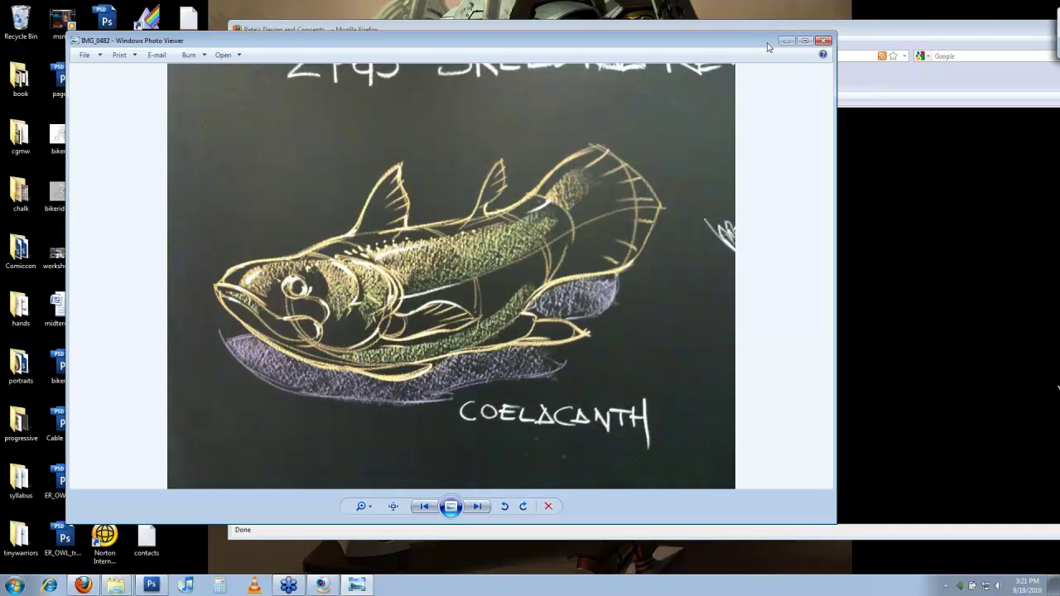
# Step: Close the coelacanth photo and open blackboard photo IMG_0481 to view the mosasaur, triceratops and lion skeletal constructions
pyautogui.moveTo(768, 47); pyautogui.dragTo(764, 48)
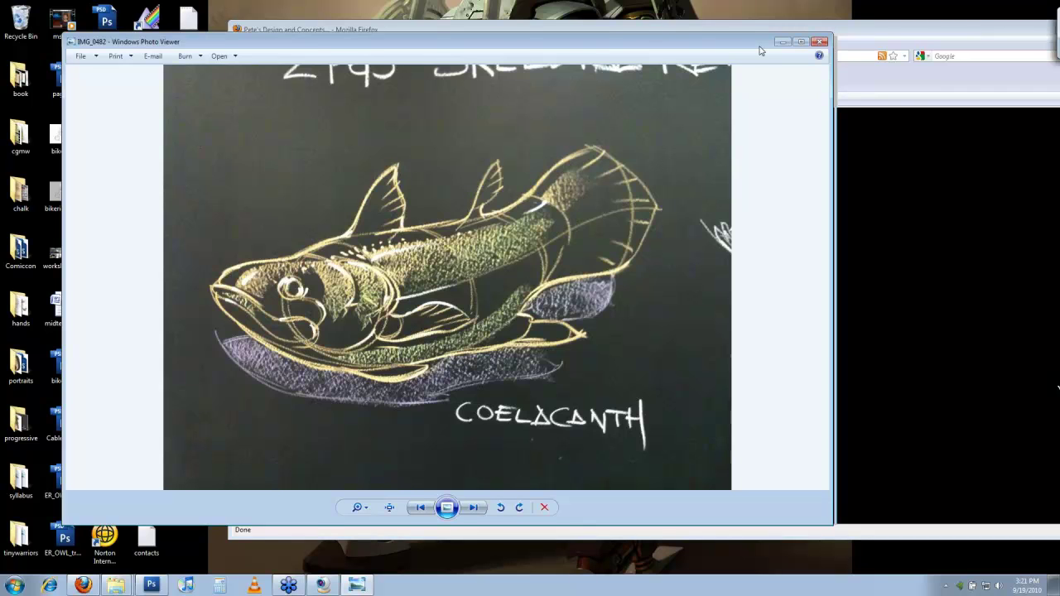
pyautogui.moveTo(760, 51); pyautogui.dragTo(749, 58)
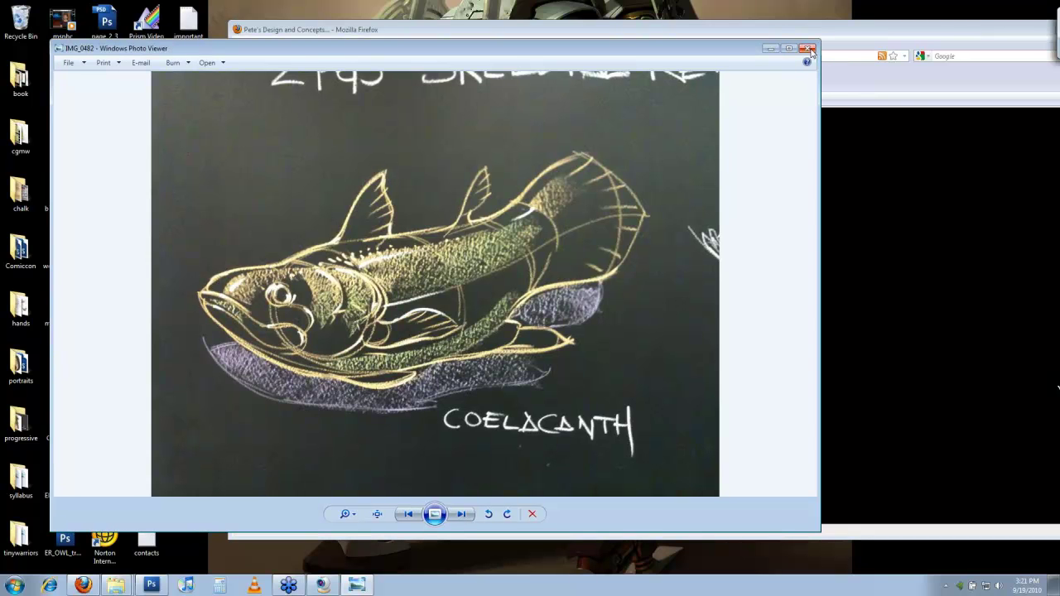
pyautogui.click(810, 50)
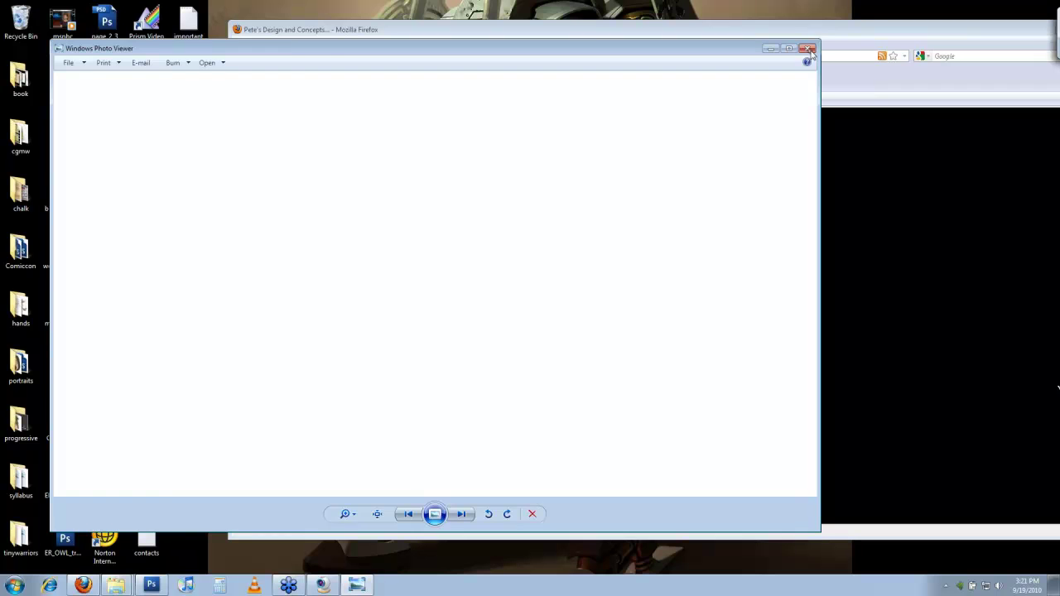
pyautogui.click(703, 201)
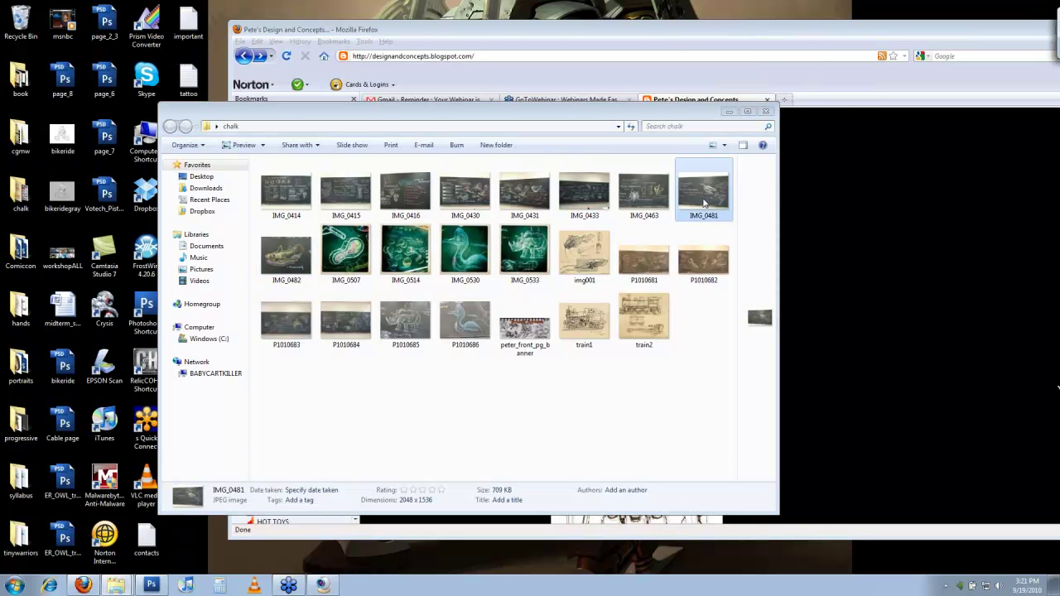
pyautogui.doubleClick(703, 201)
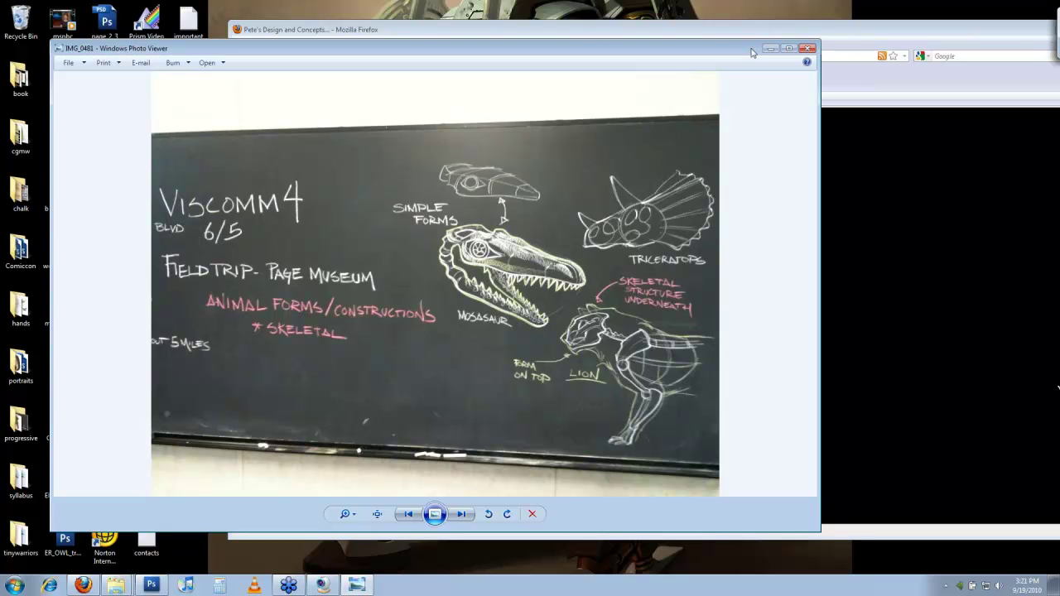
# Step: Put away the photo and the chalk folder, and browse the Firefox blog page down to the horned pack-creature designs
pyautogui.click(807, 49)
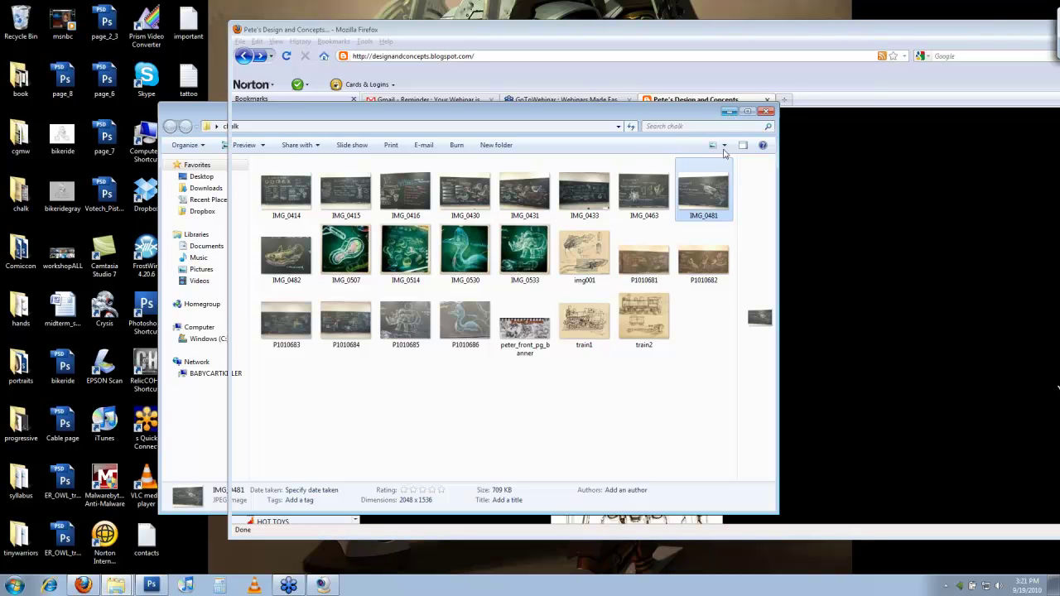
pyautogui.click(729, 111)
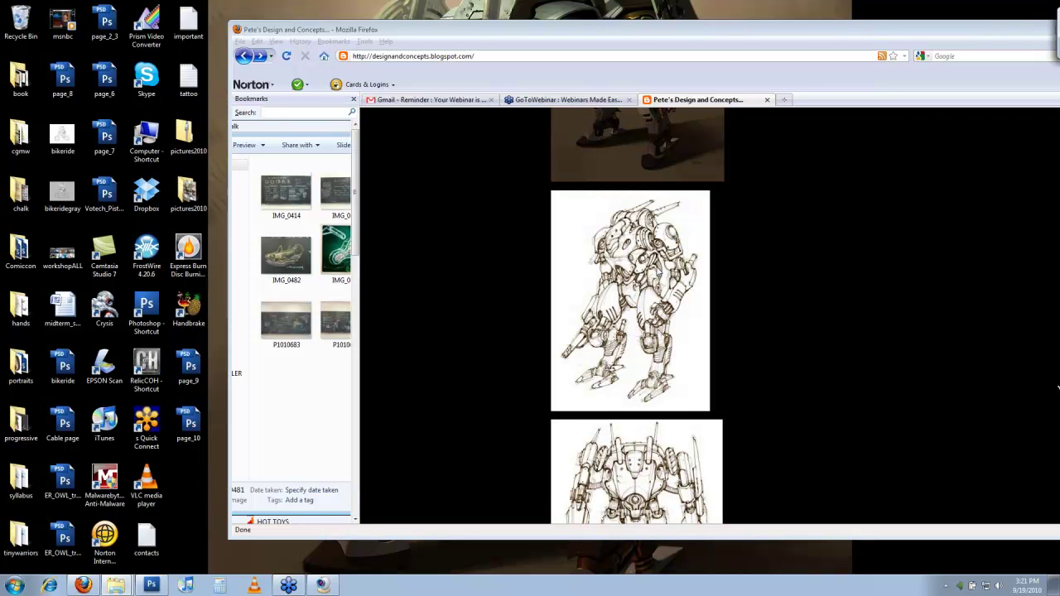
pyautogui.moveTo(758, 35); pyautogui.dragTo(534, 31)
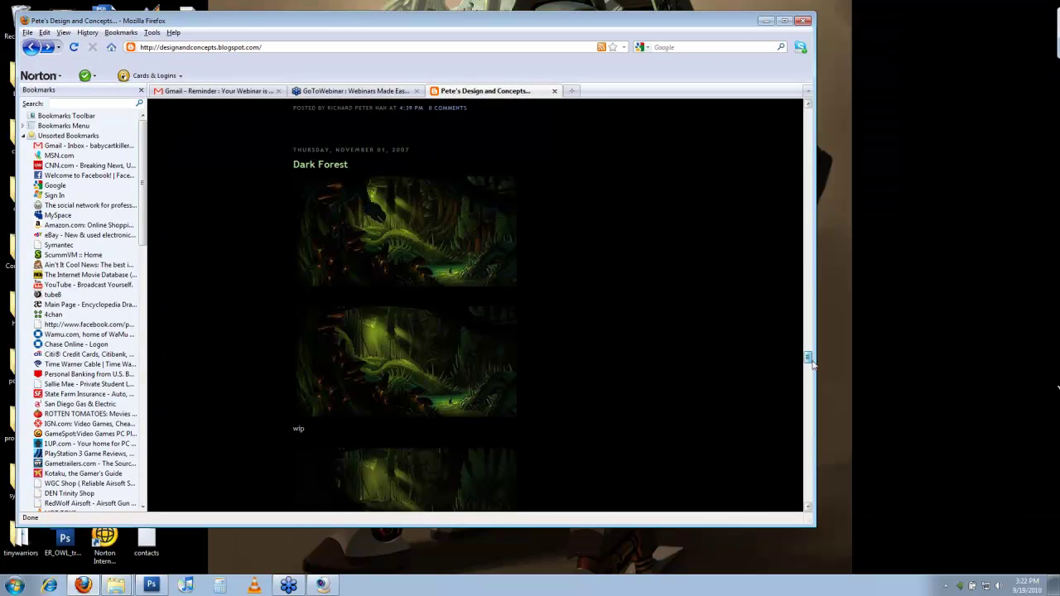
pyautogui.moveTo(812, 365)
pyautogui.mouseDown()
pyautogui.moveTo(816, 393)
pyautogui.moveTo(809, 195)
pyautogui.moveTo(812, 487)
pyautogui.mouseUp()
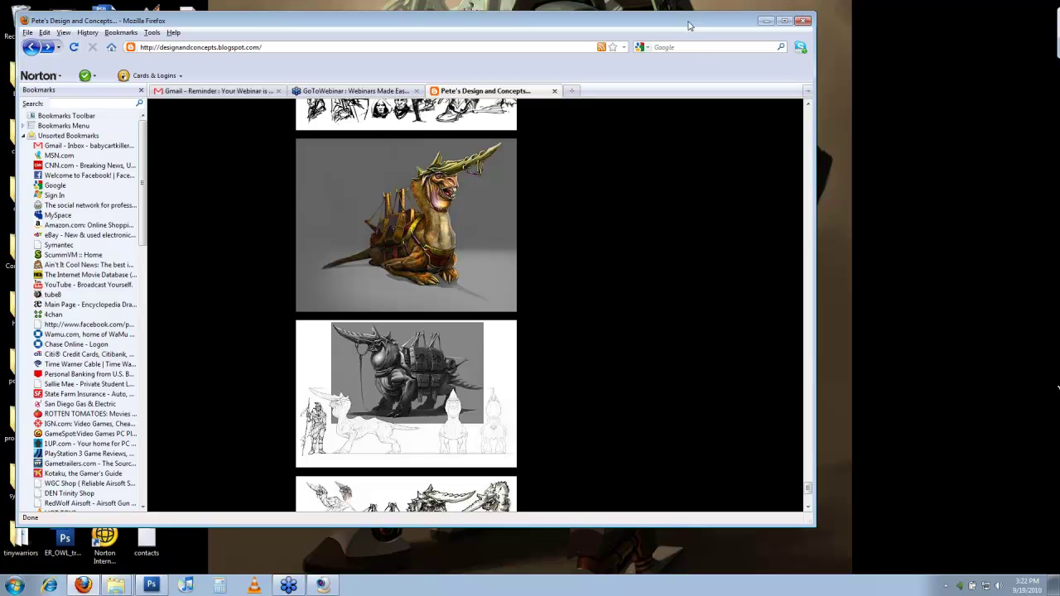
pyautogui.moveTo(688, 25); pyautogui.dragTo(733, 36)
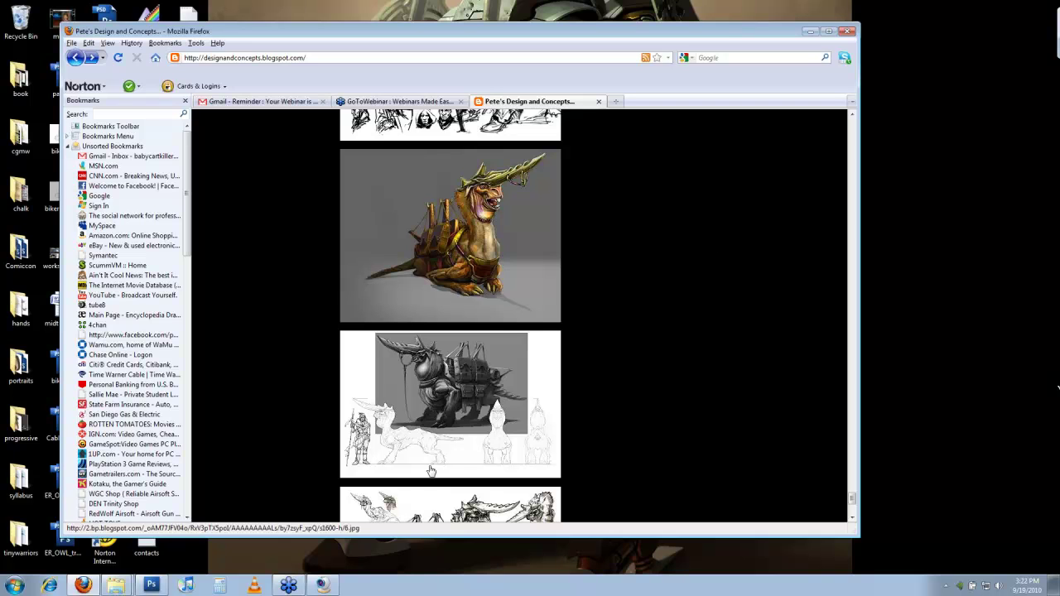
# Step: Open the grey horned pack-creature sheet at full size and examine its side, front and back view line drawings
pyautogui.click(446, 440)
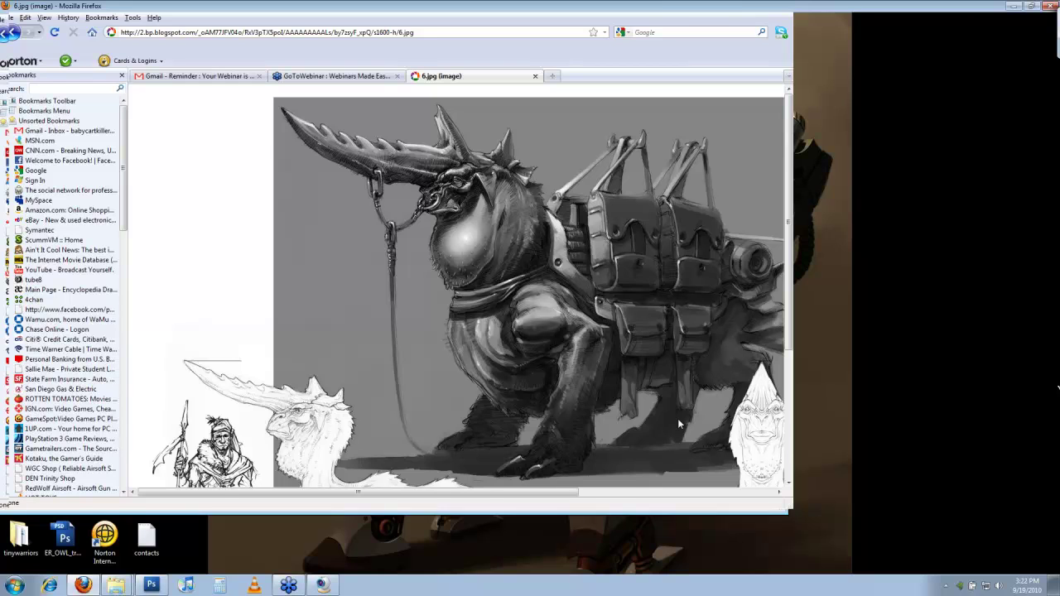
pyautogui.scroll(-3, 681, 425)
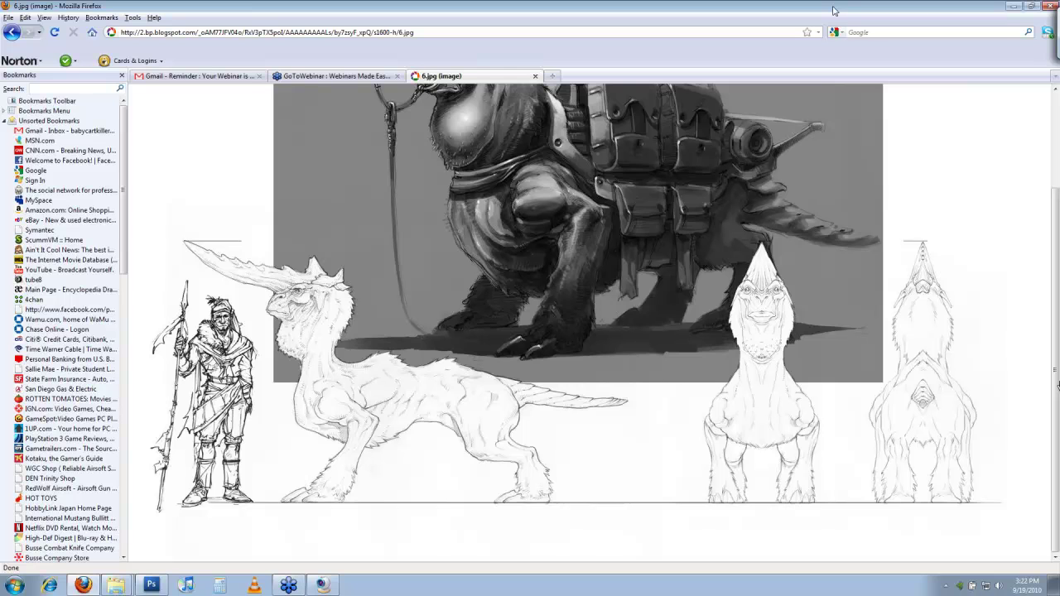
pyautogui.doubleClick(834, 10)
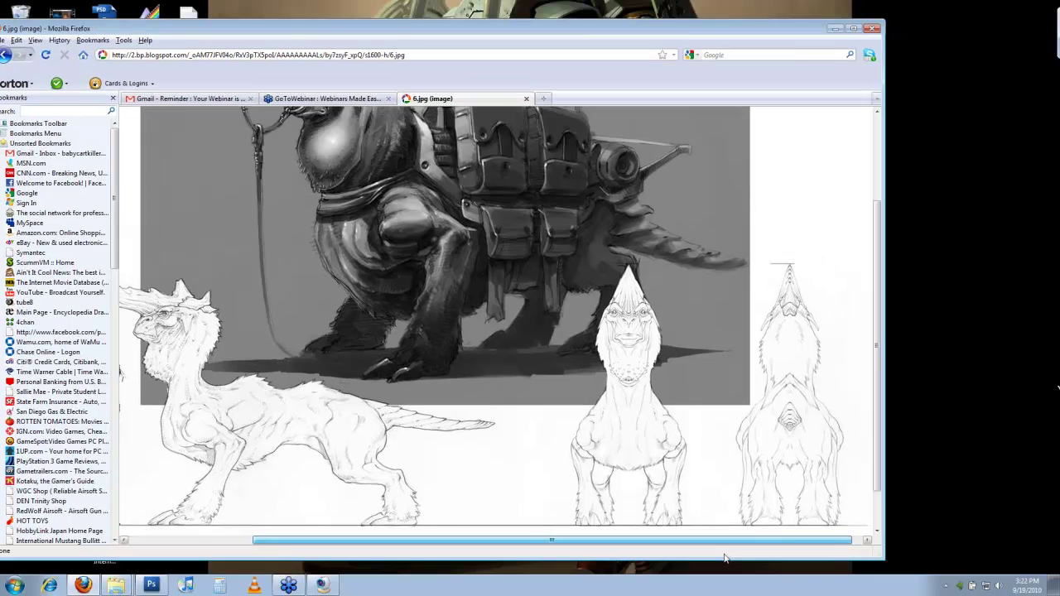
pyautogui.moveTo(724, 559); pyautogui.dragTo(709, 560)
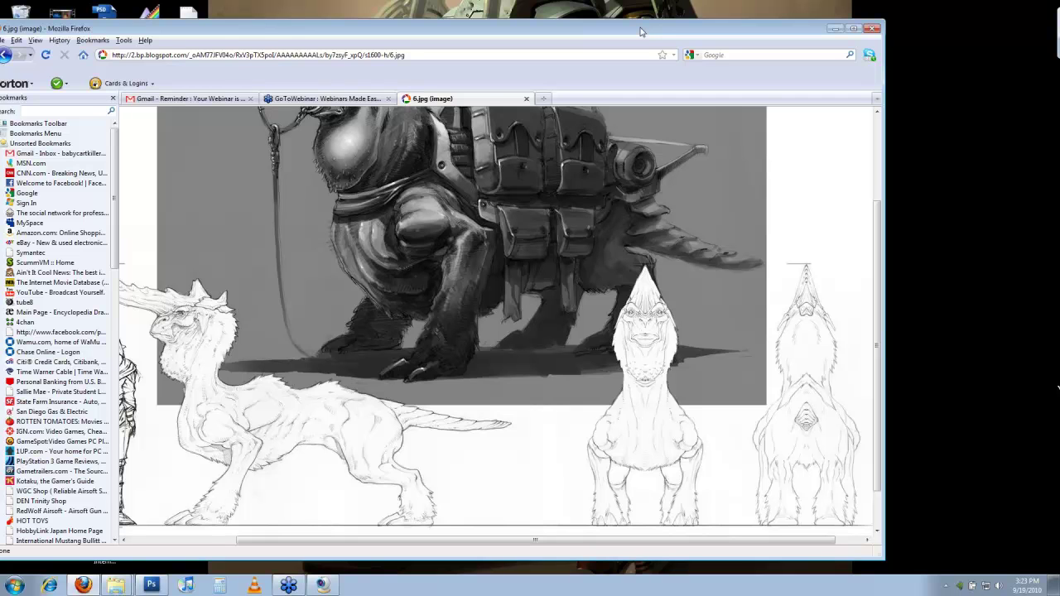
pyautogui.moveTo(641, 31); pyautogui.dragTo(669, 34)
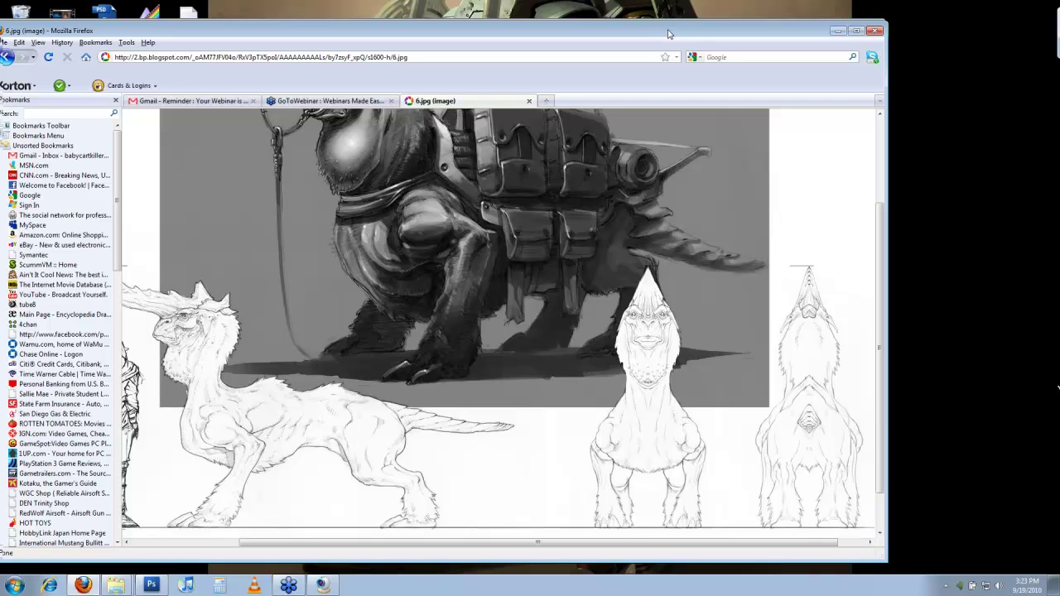
pyautogui.moveTo(669, 34); pyautogui.dragTo(711, 32)
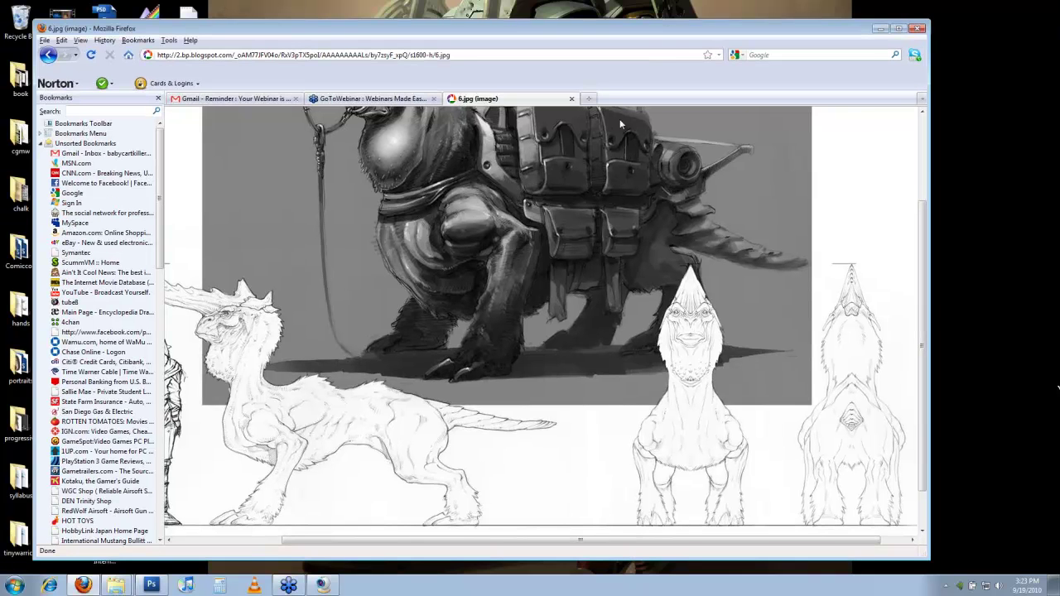
# Step: Return to the blog, load its older posts, and browse down to the Warhawk vehicle designs
pyautogui.hotkey('alt', 'Left')
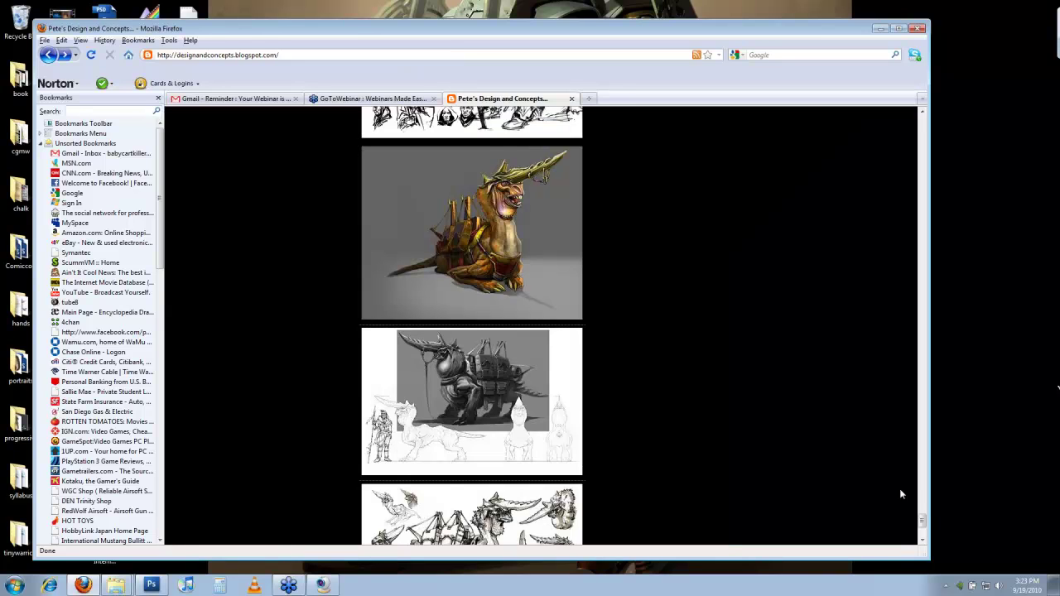
pyautogui.moveTo(922, 520); pyautogui.dragTo(925, 535)
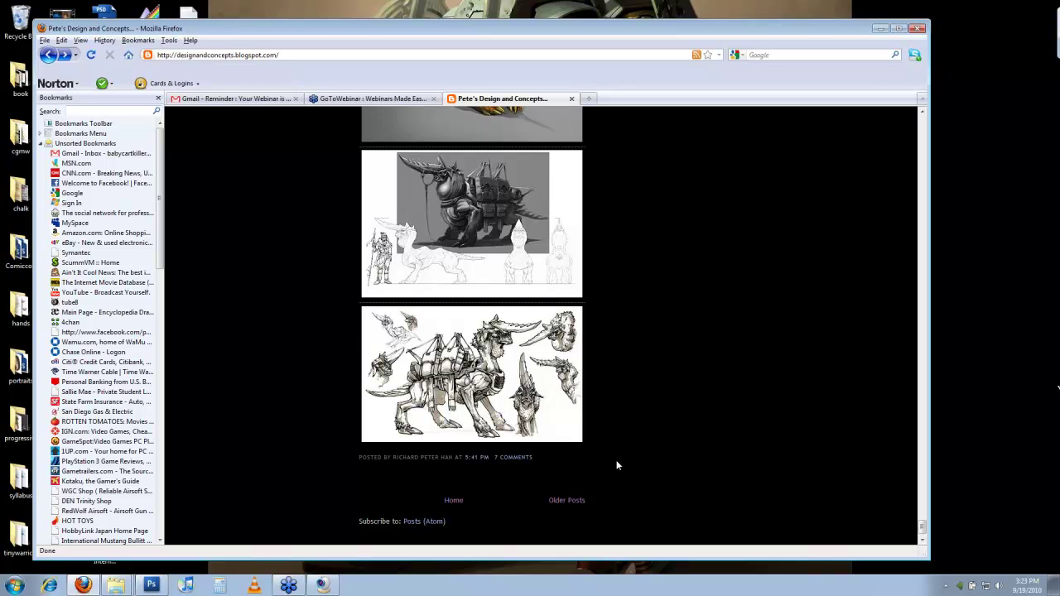
pyautogui.click(576, 502)
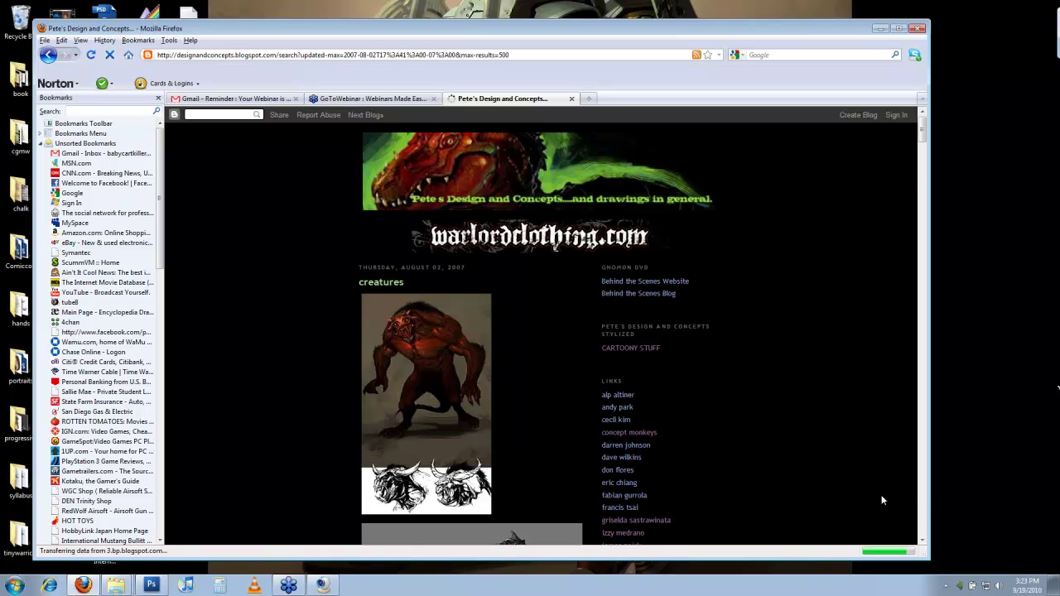
pyautogui.click(926, 502)
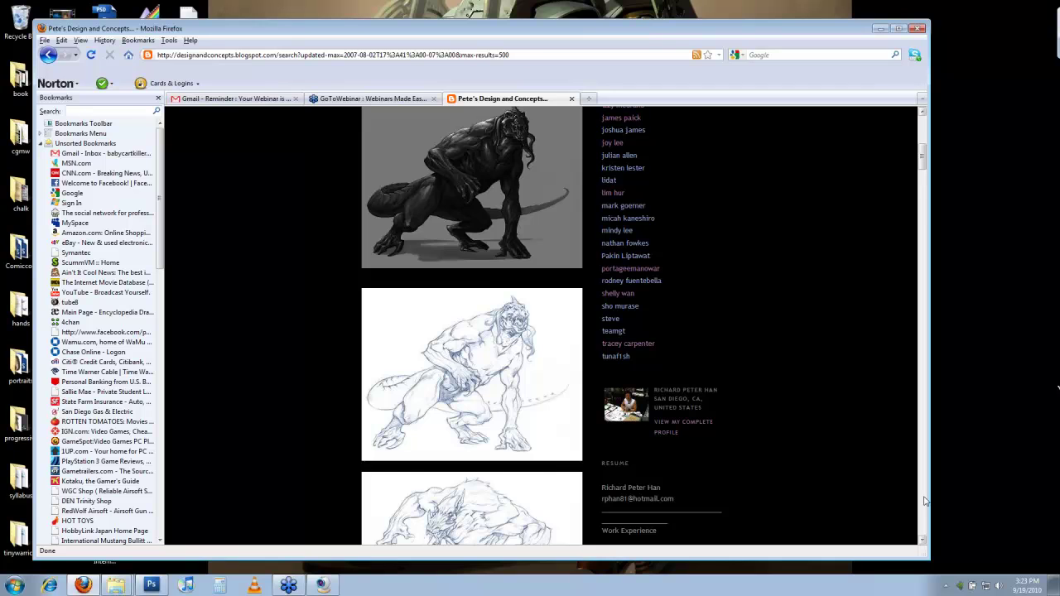
pyautogui.click(925, 501)
pyautogui.click(926, 509)
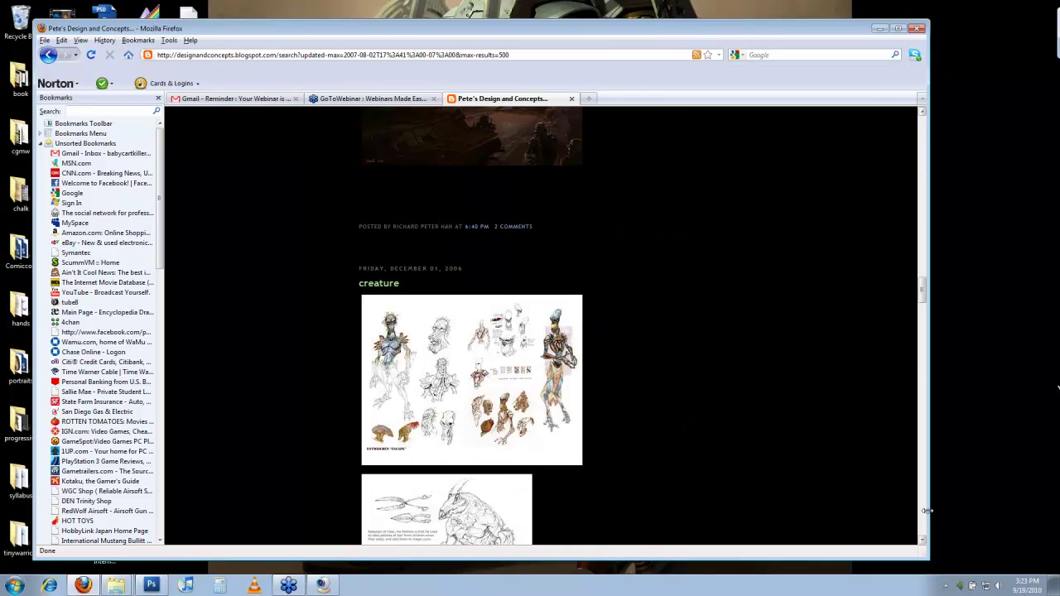
pyautogui.click(926, 511)
pyautogui.click(925, 511)
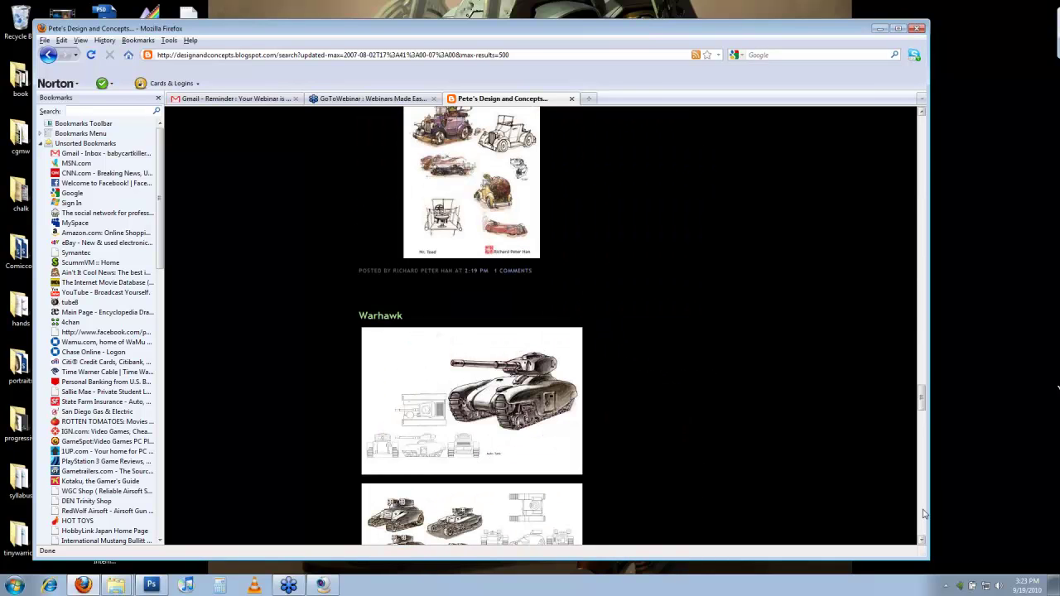
# Step: View the Warhawk main tank sheet at full size with its orthographic drawings, and return to the blog
pyautogui.click(538, 430)
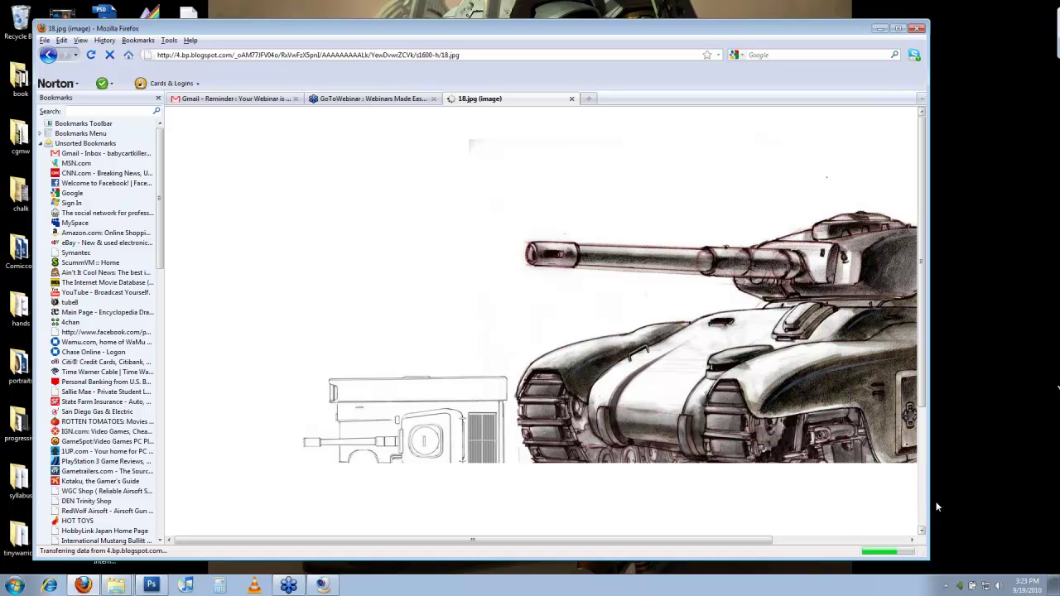
pyautogui.click(922, 507)
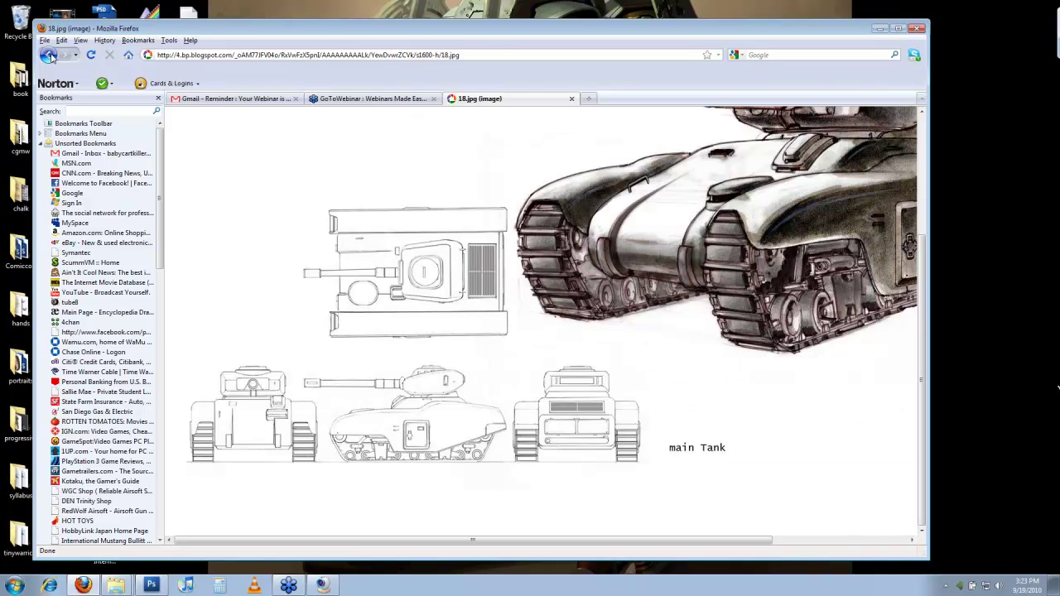
pyautogui.click(49, 54)
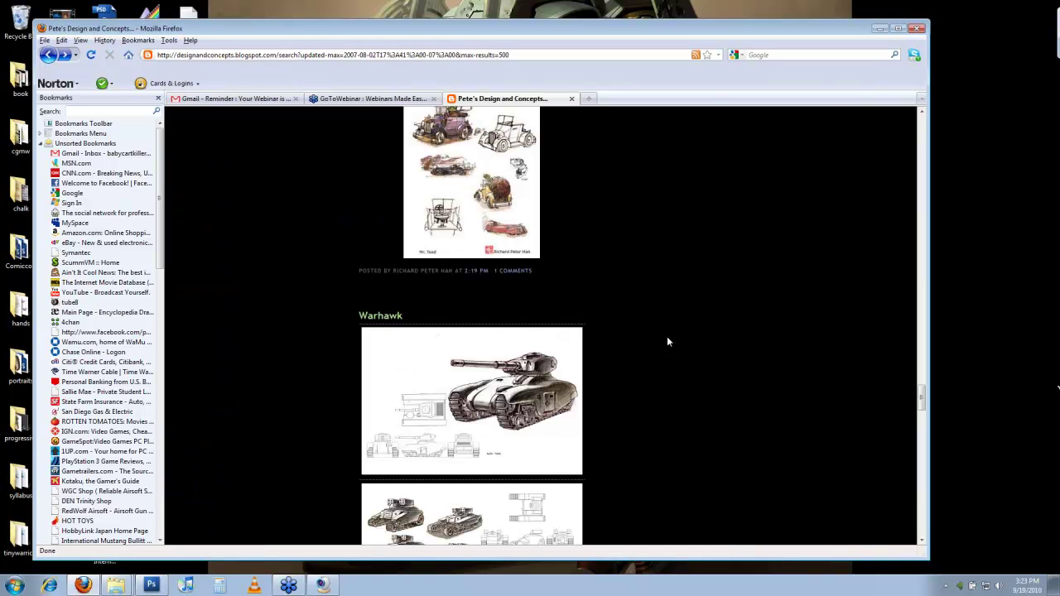
# Step: Open the Eucadian Jeep sheet from the Warhawk post at full size, and make the browser window narrower
pyautogui.click(923, 500)
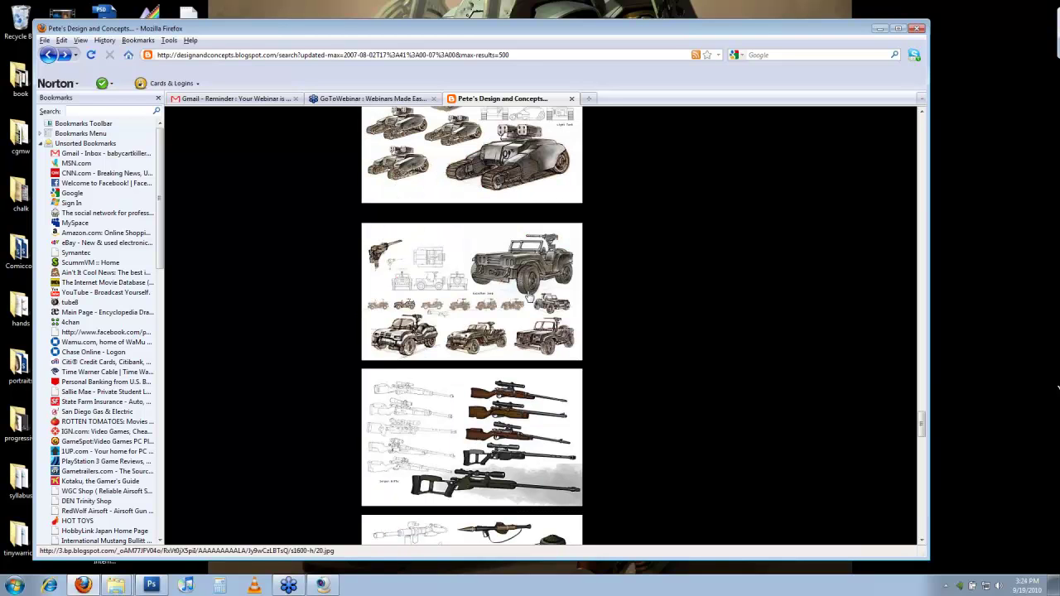
pyautogui.click(527, 297)
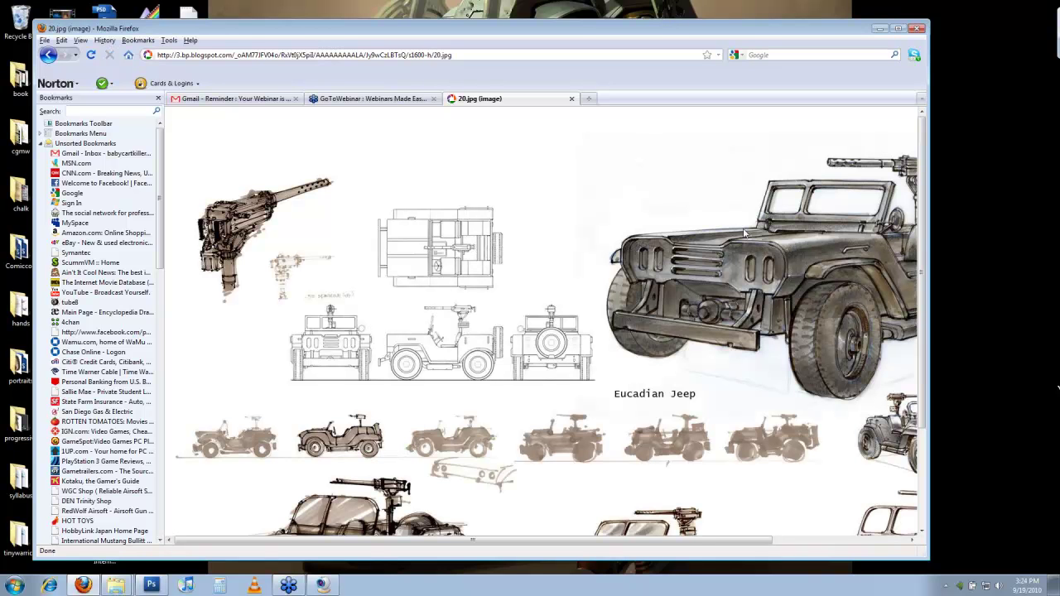
pyautogui.moveTo(743, 28); pyautogui.dragTo(735, 24)
pyautogui.moveTo(922, 556); pyautogui.dragTo(856, 551)
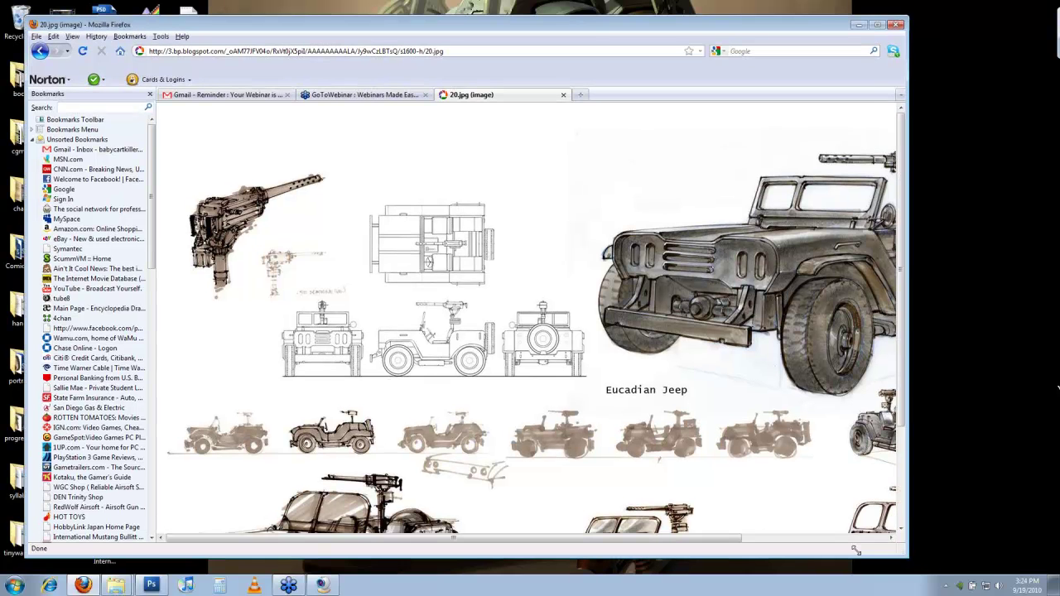
# Step: Return to the older posts and browse from the Warhawk vehicles back up to the creatures post
pyautogui.click(59, 48)
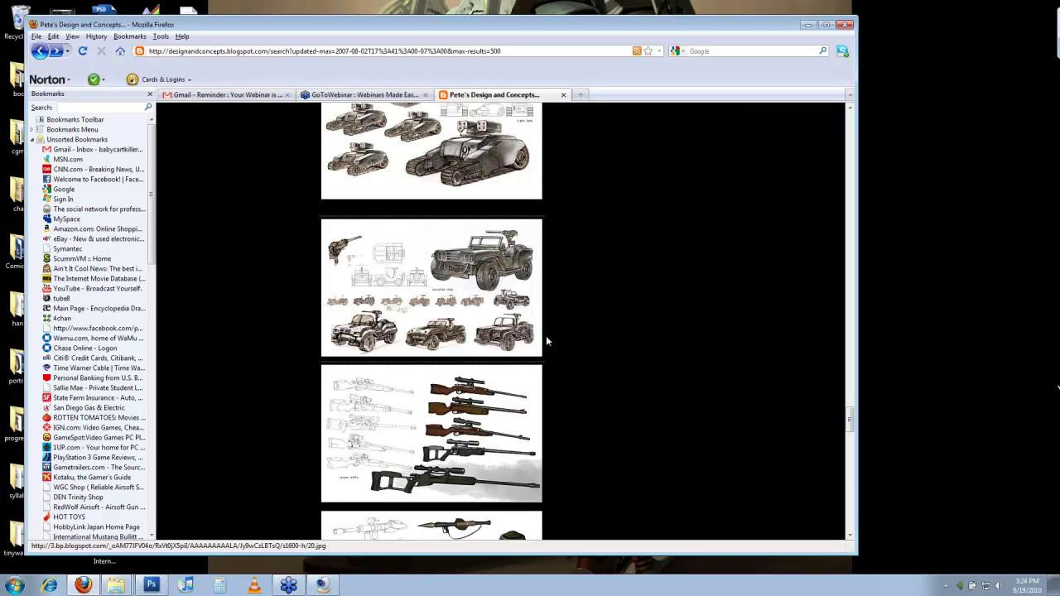
pyautogui.scroll(3, 546, 336)
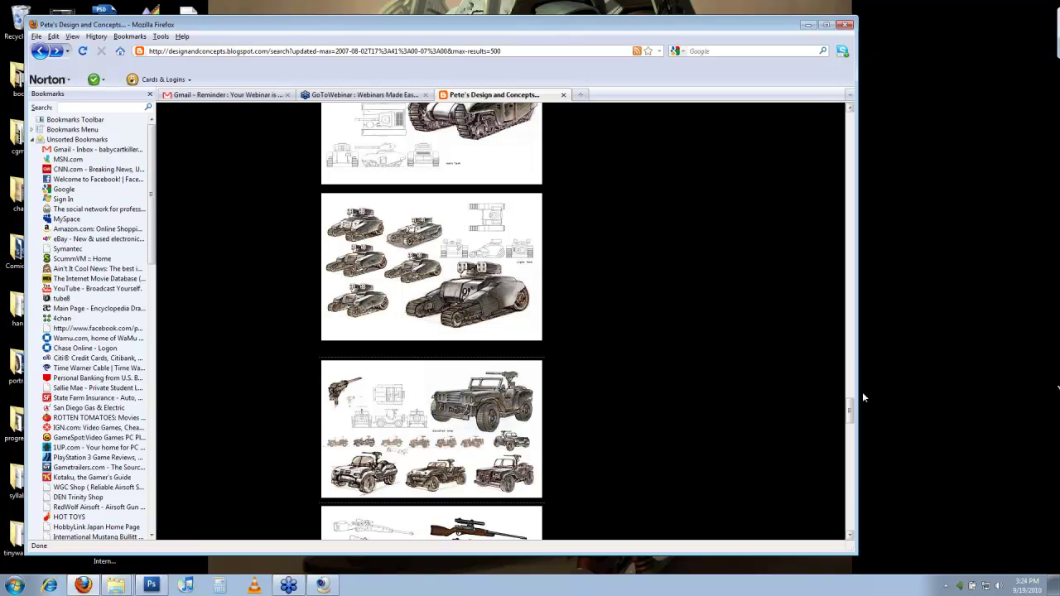
pyautogui.moveTo(851, 405); pyautogui.dragTo(847, 146)
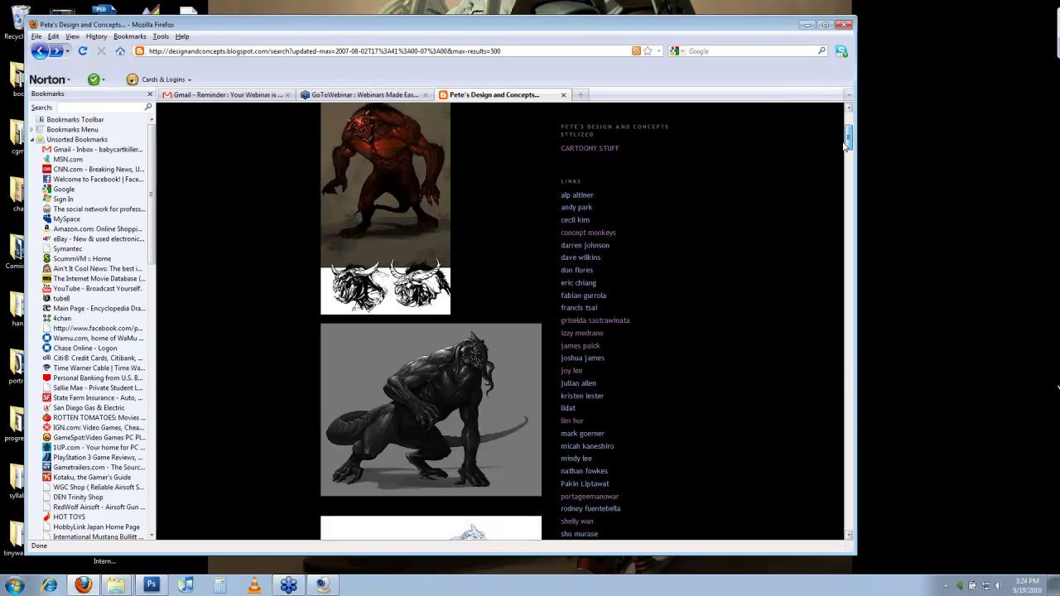
pyautogui.scroll(2, 847, 147)
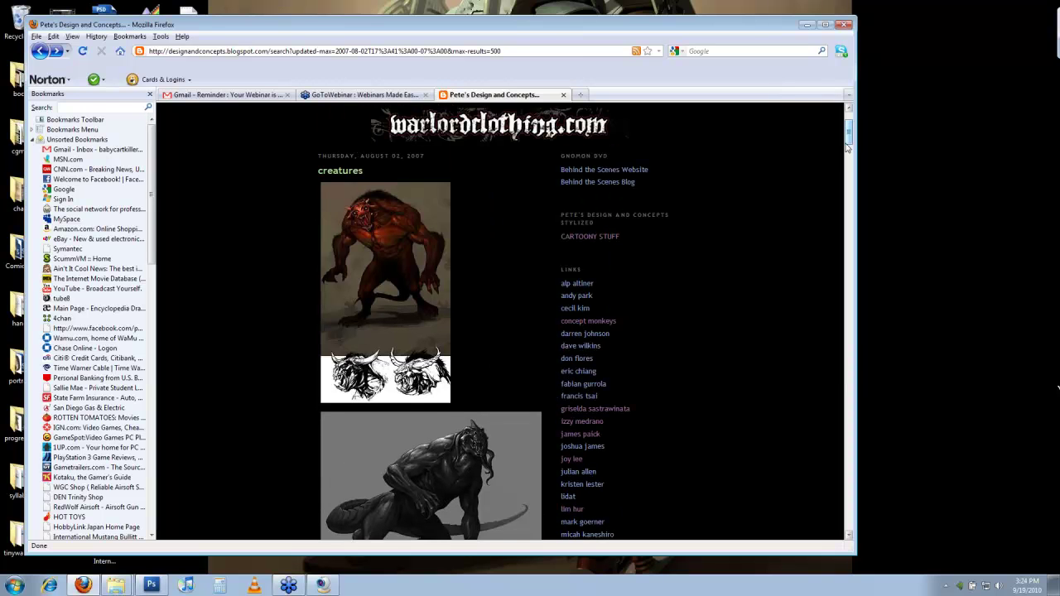
pyautogui.scroll(1, 847, 145)
pyautogui.scroll(-4, 848, 142)
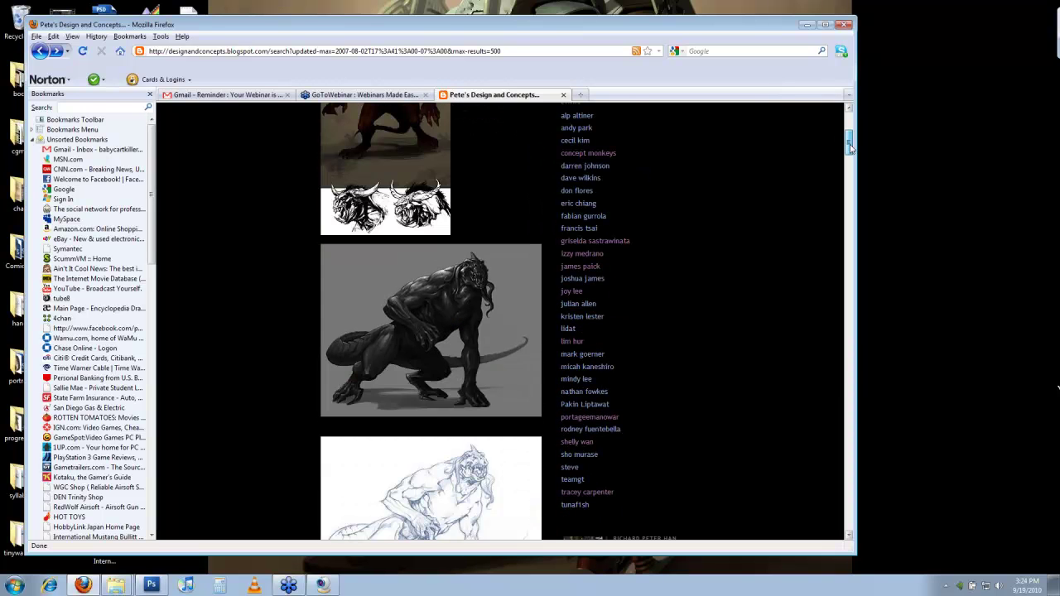
pyautogui.scroll(-2, 850, 149)
pyautogui.scroll(5, 851, 153)
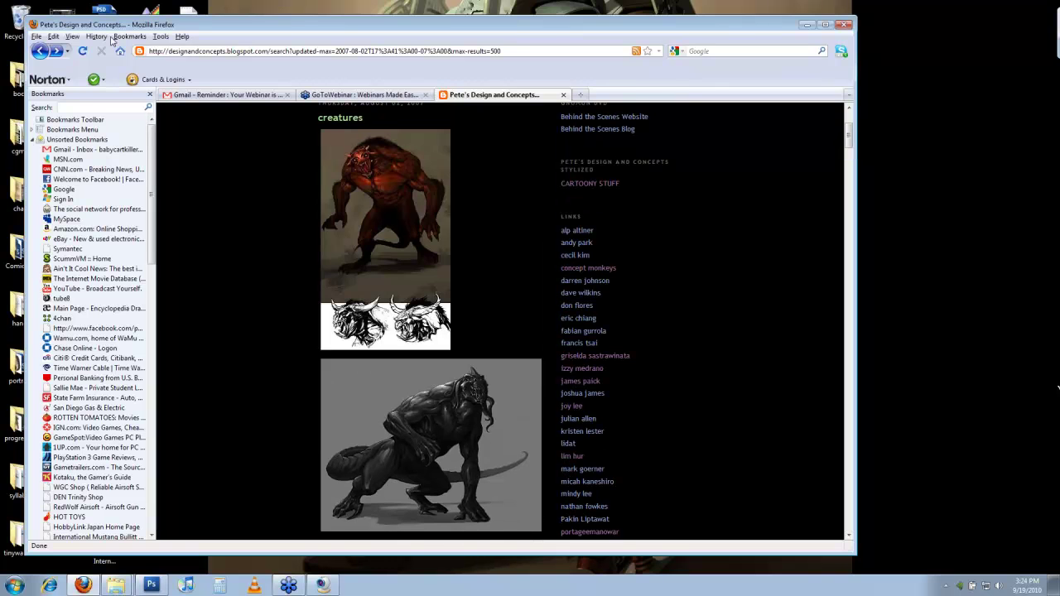
# Step: Return to the blog's main page and examine the twin-boom aircraft sketches with their orthographic line drawings
pyautogui.click(40, 51)
pyautogui.moveTo(848, 522); pyautogui.dragTo(848, 480)
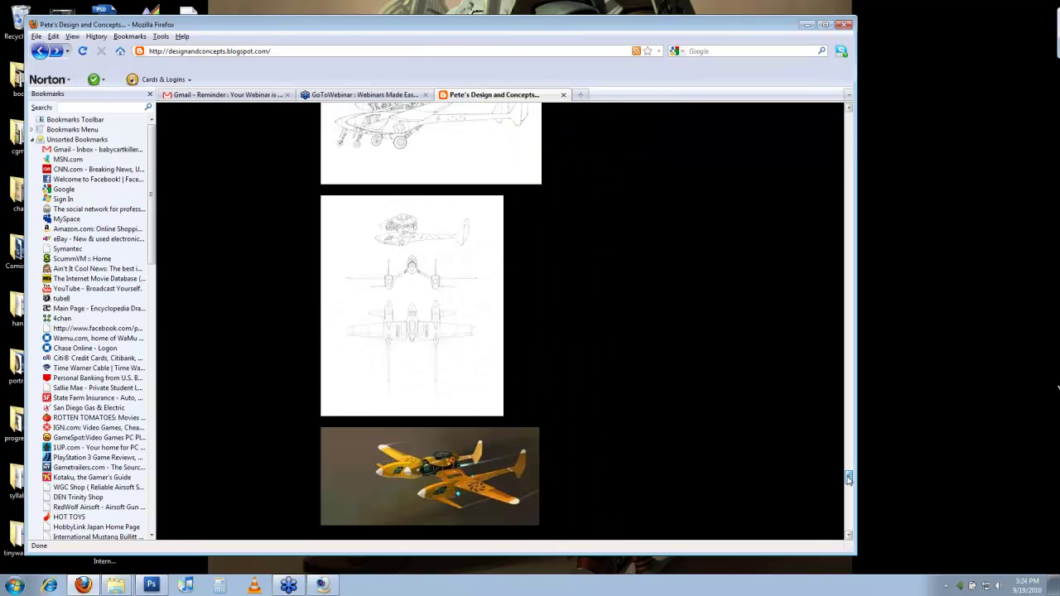
pyautogui.scroll(-6, 848, 479)
pyautogui.scroll(8, 849, 479)
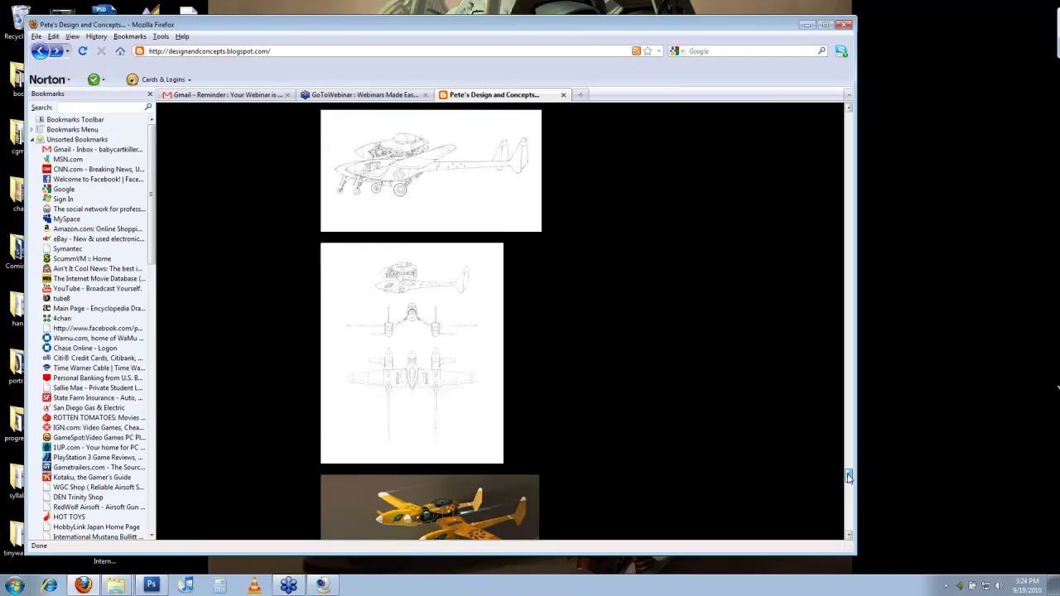
pyautogui.scroll(4, 848, 479)
pyautogui.scroll(1, 848, 472)
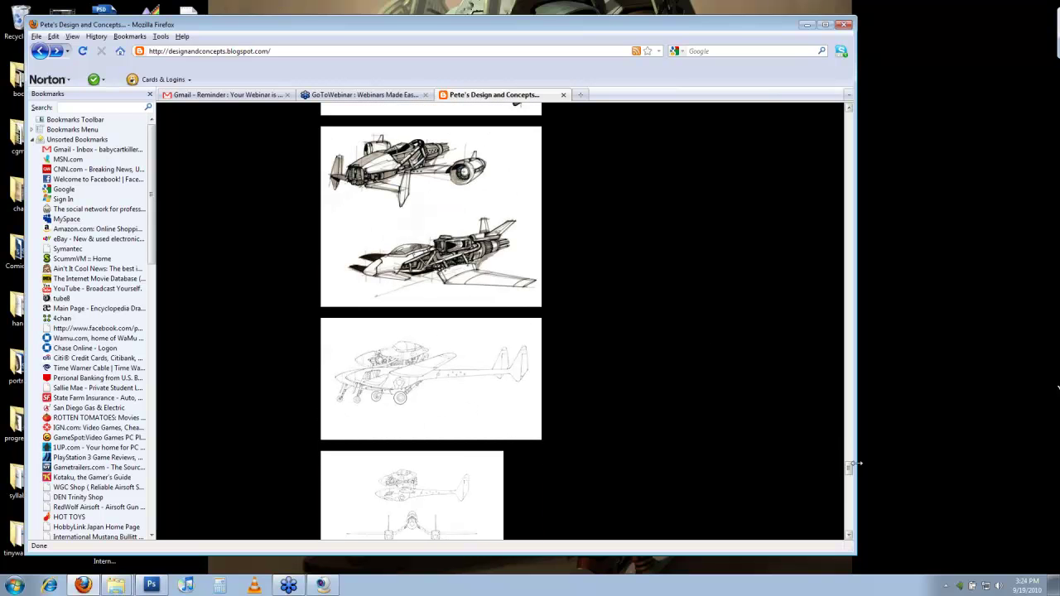
pyautogui.scroll(-1, 852, 482)
pyautogui.scroll(-4, 851, 482)
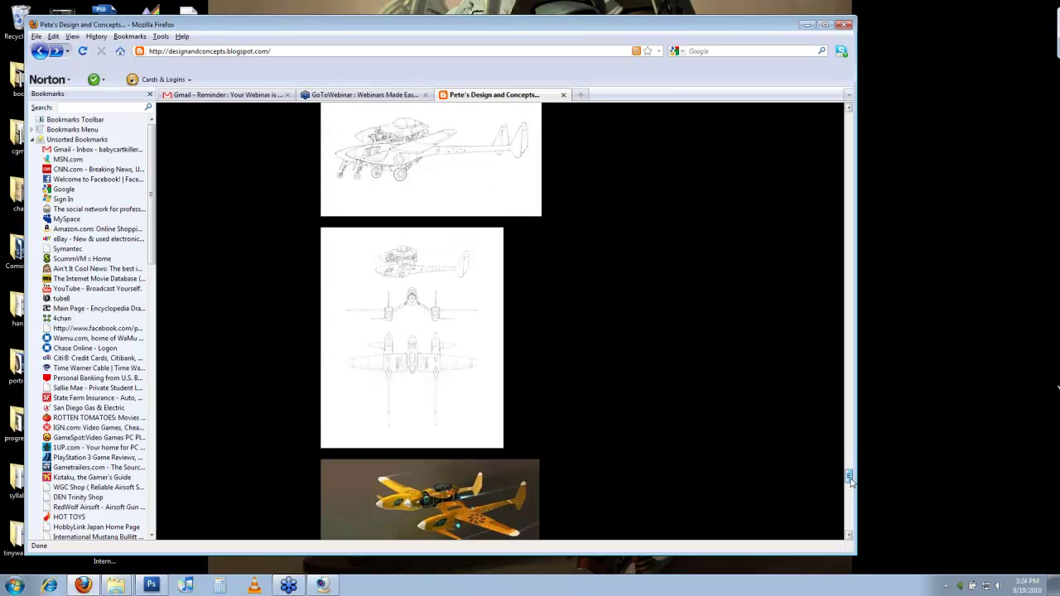
# Step: Browse the Nomad post from the desert scene through the character sketches to the horned pack creature's orthographic drawings
pyautogui.scroll(-6, 853, 489)
pyautogui.scroll(-7, 852, 489)
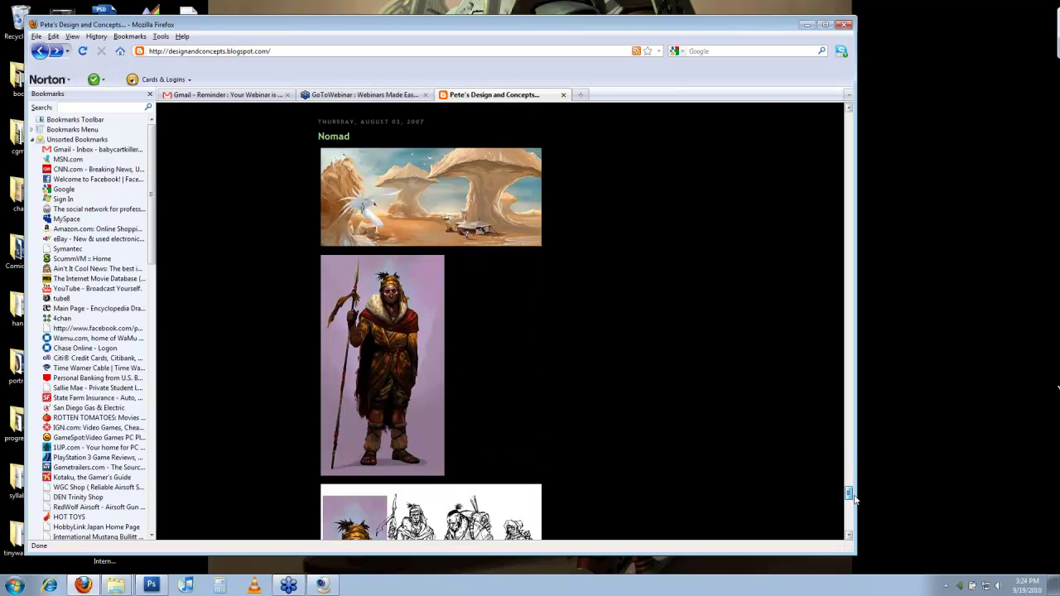
pyautogui.scroll(-1, 574, 141)
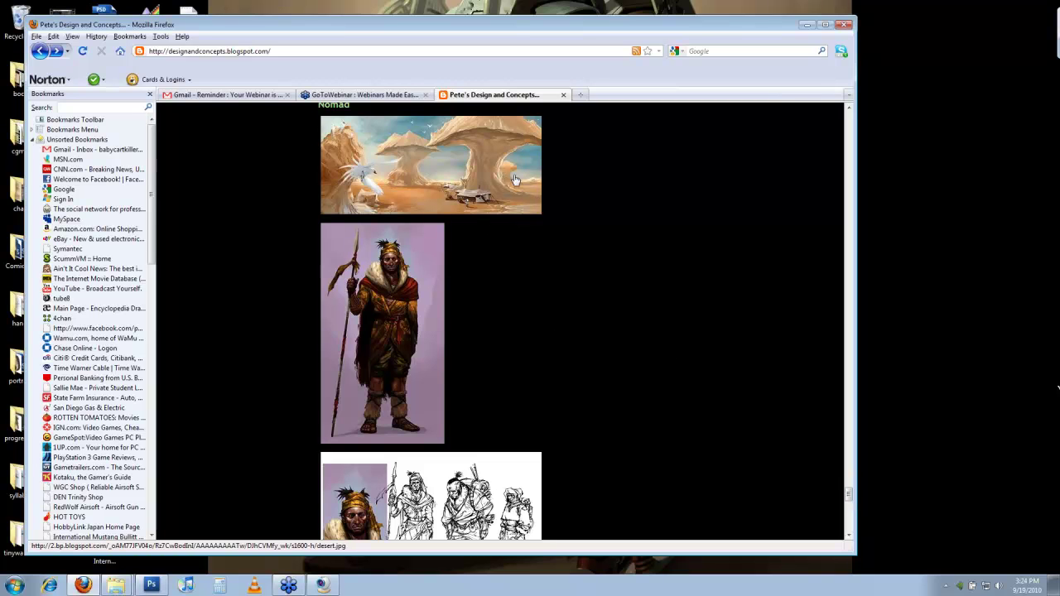
pyautogui.click(849, 494)
pyautogui.moveTo(850, 494); pyautogui.dragTo(850, 513)
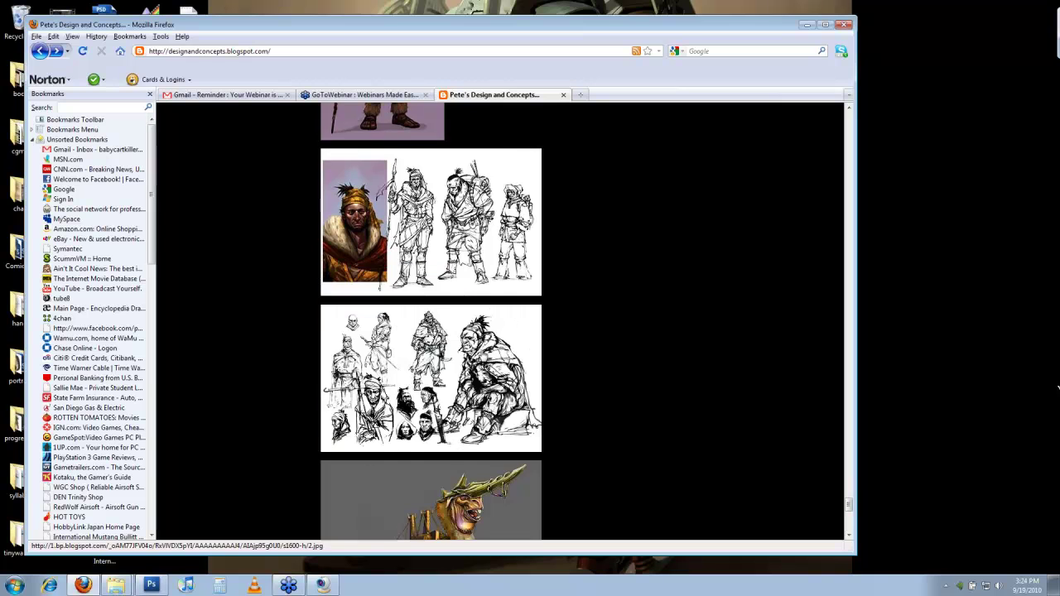
pyautogui.scroll(-5, 516, 287)
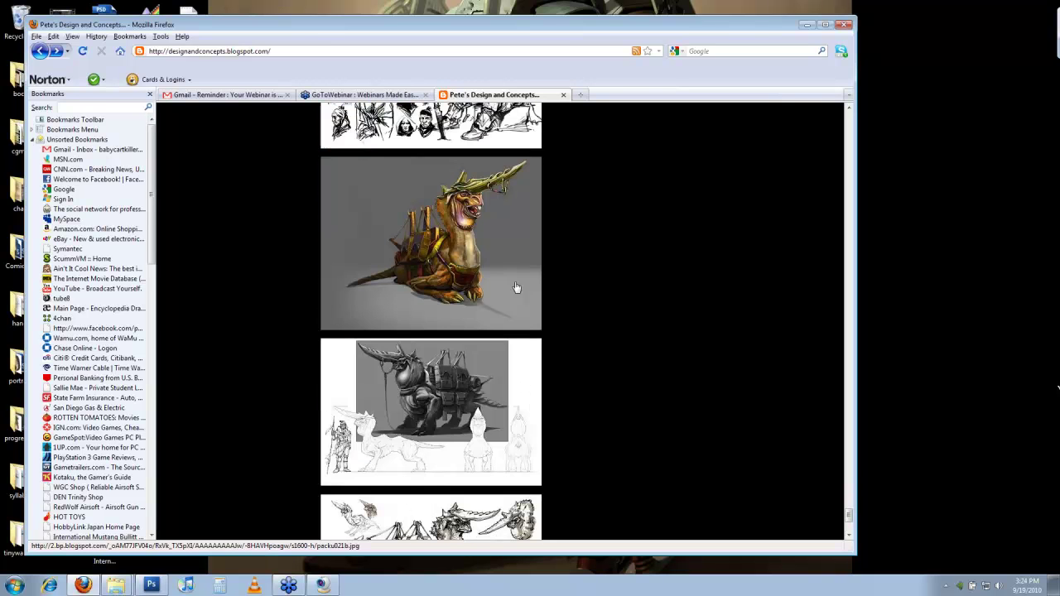
pyautogui.scroll(-4, 516, 288)
pyautogui.scroll(1, 753, 419)
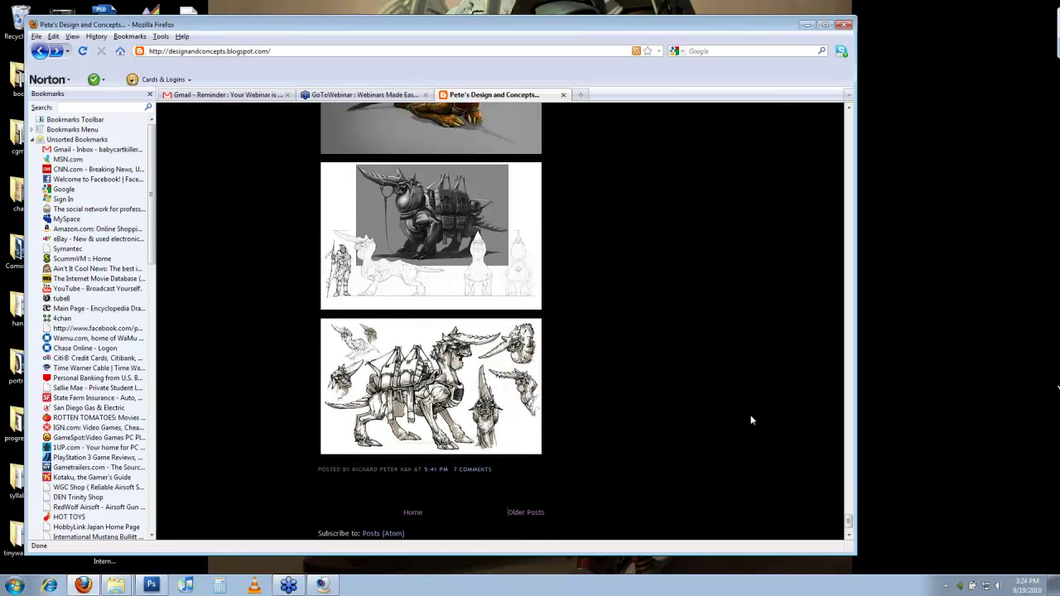
pyautogui.moveTo(851, 521); pyautogui.dragTo(851, 496)
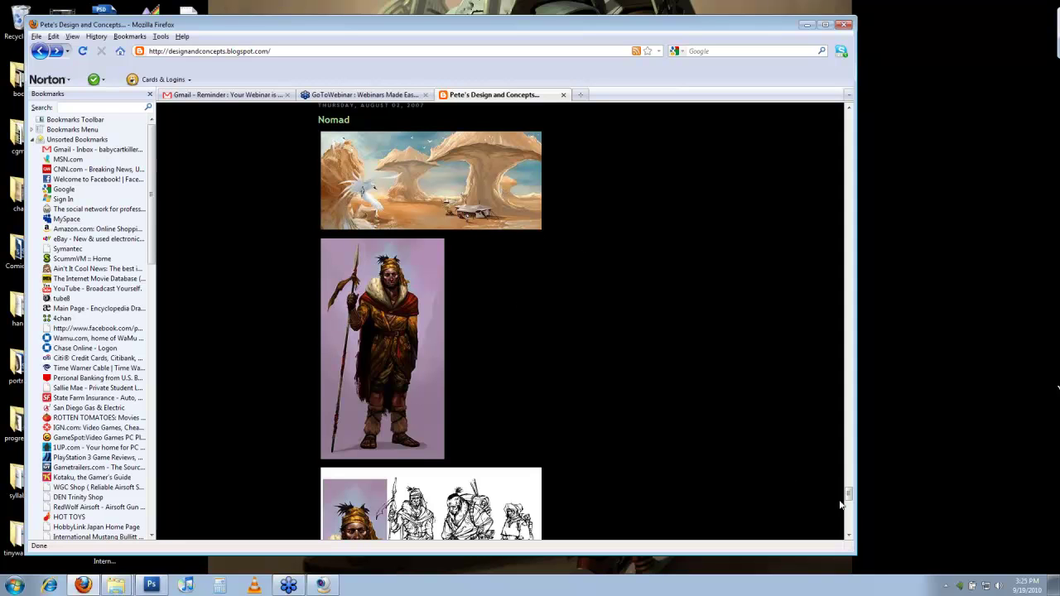
pyautogui.moveTo(848, 497)
pyautogui.mouseDown()
pyautogui.moveTo(852, 427)
pyautogui.moveTo(856, 507)
pyautogui.mouseUp()
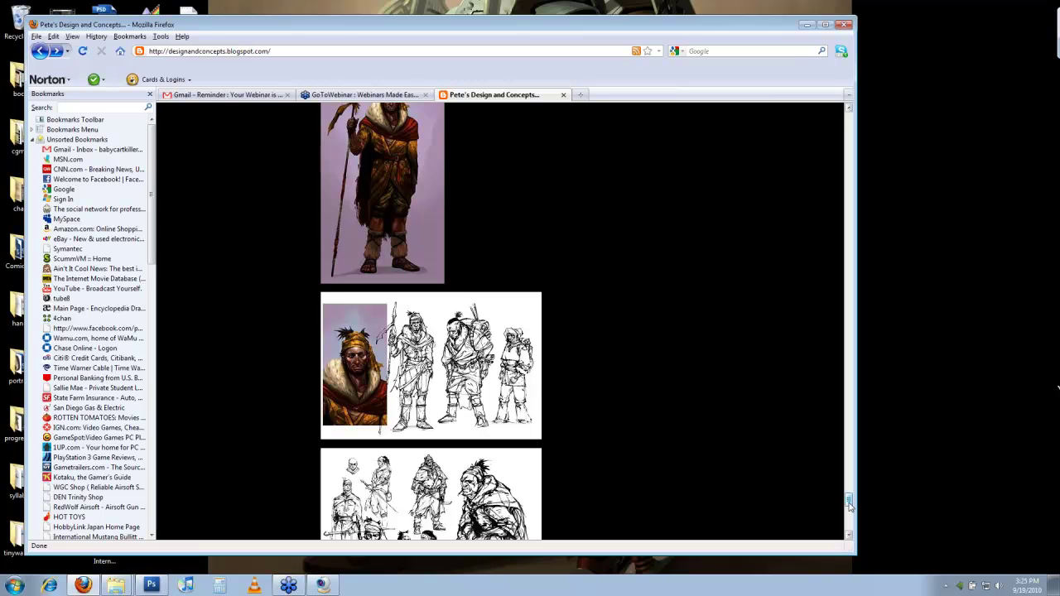
pyautogui.moveTo(849, 506); pyautogui.dragTo(850, 523)
# Step: Load the blog's older posts, view the battleground city painting at full size, and return to the posts
pyautogui.click(531, 469)
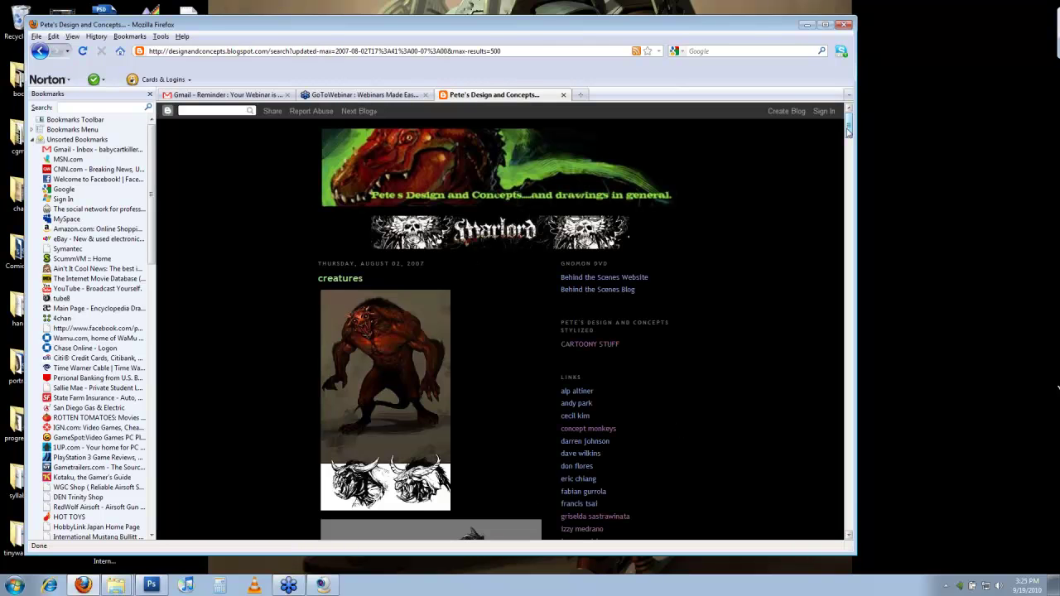
pyautogui.moveTo(848, 131)
pyautogui.mouseDown()
pyautogui.moveTo(849, 517)
pyautogui.moveTo(851, 270)
pyautogui.mouseUp()
pyautogui.click(533, 397)
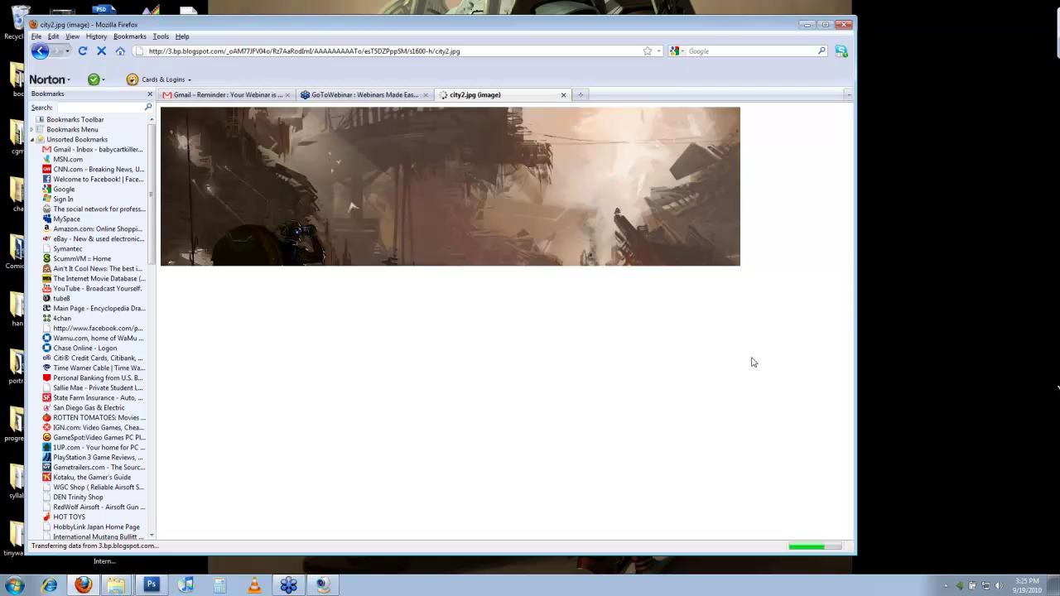
pyautogui.click(39, 51)
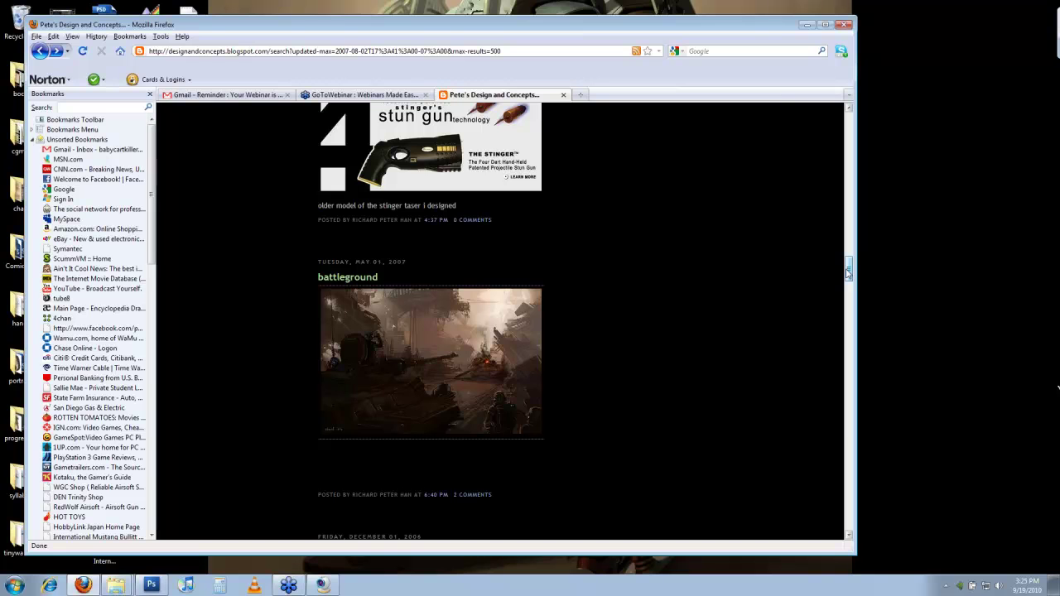
# Step: Leave the browser for the bird sketch in Photoshop and show it in full screen mode with the menu bar
pyautogui.moveTo(848, 272); pyautogui.dragTo(808, 29)
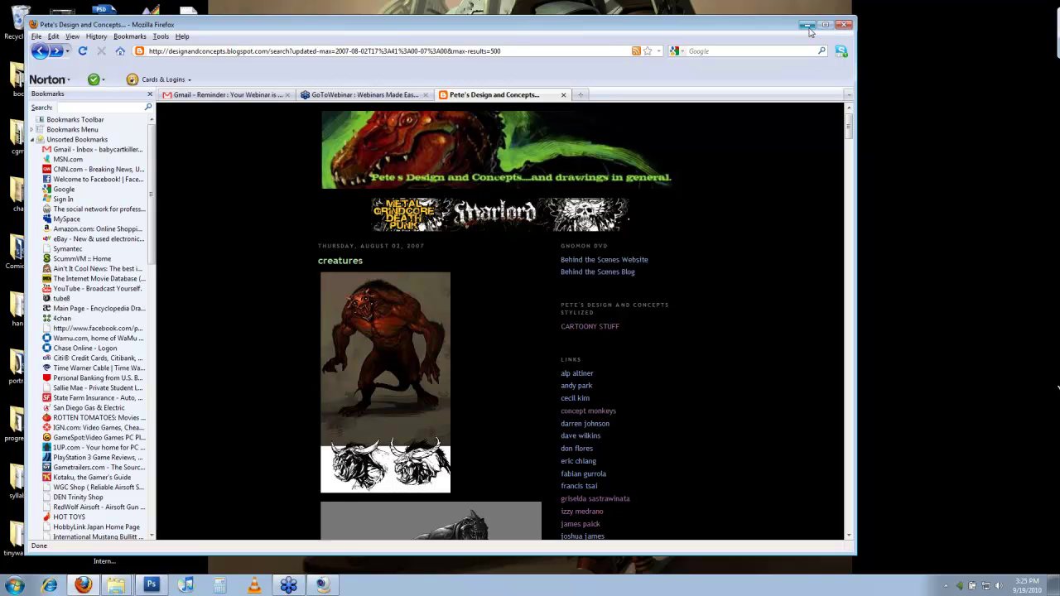
pyautogui.click(808, 25)
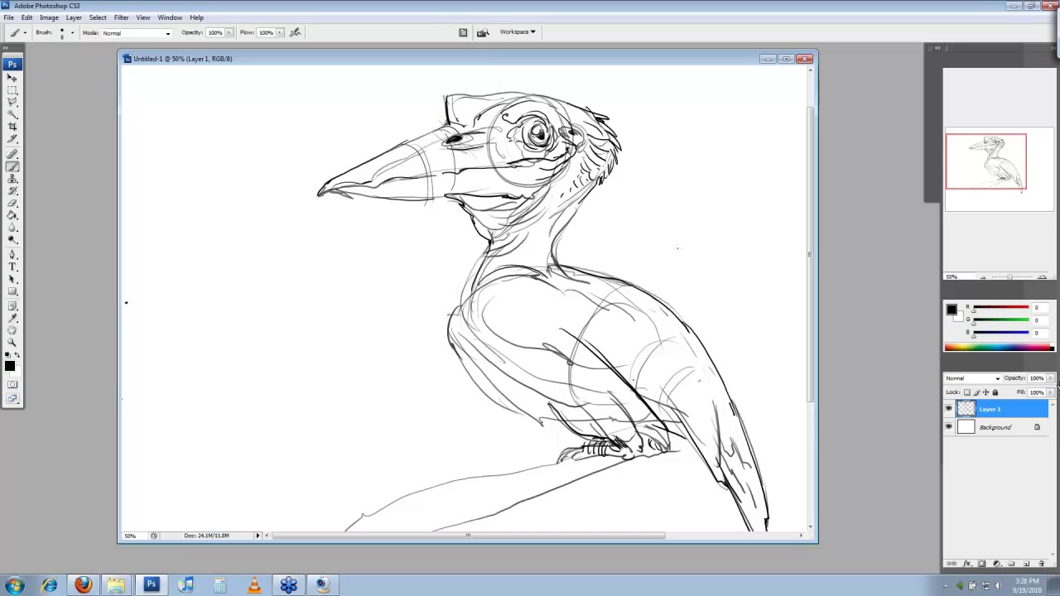
pyautogui.press('f')
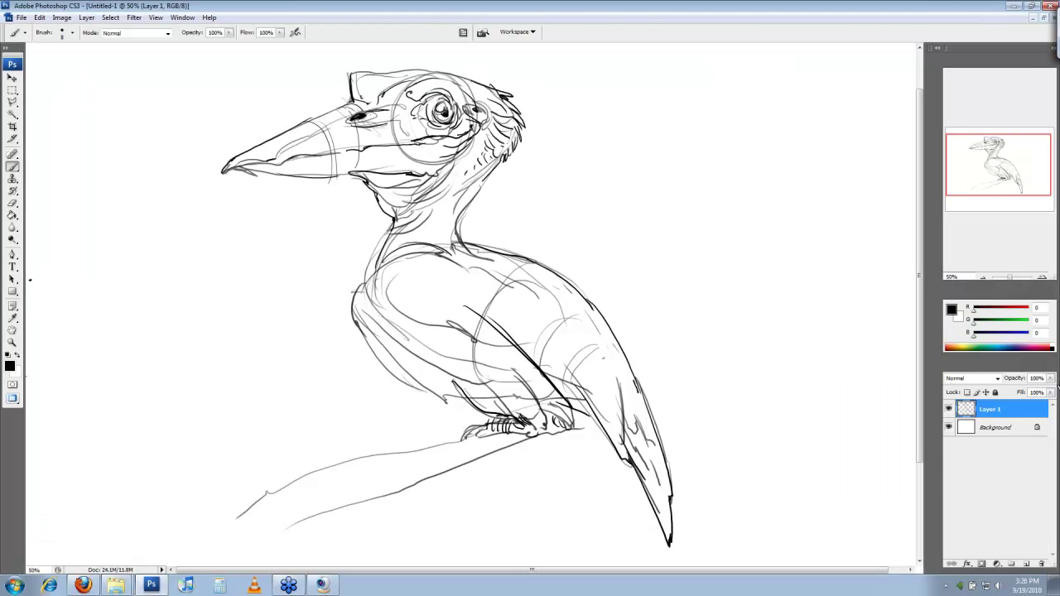
pyautogui.moveTo(494, 307); pyautogui.dragTo(472, 303)
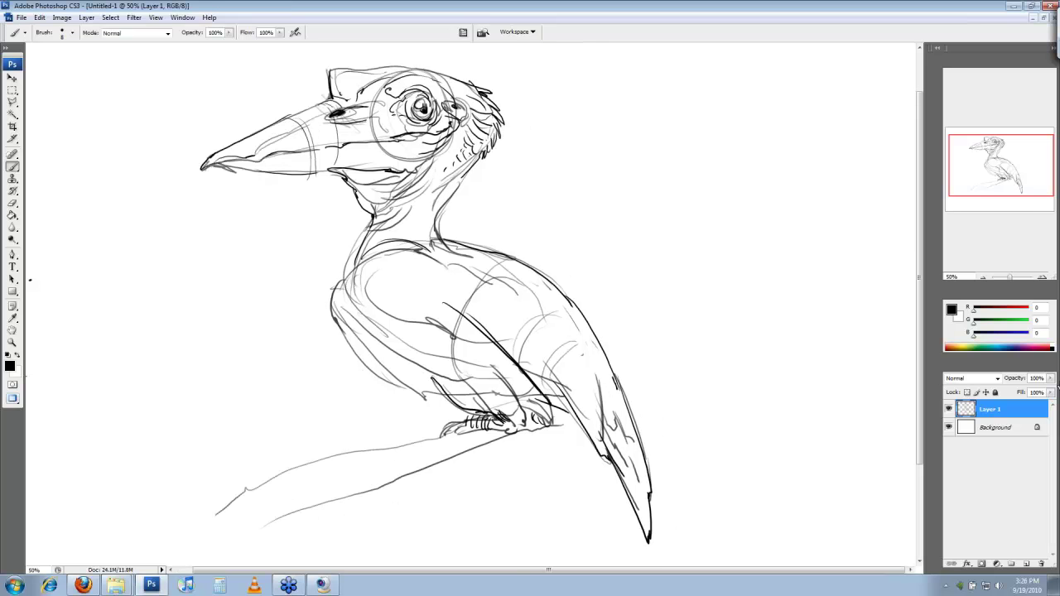
pyautogui.press('f')
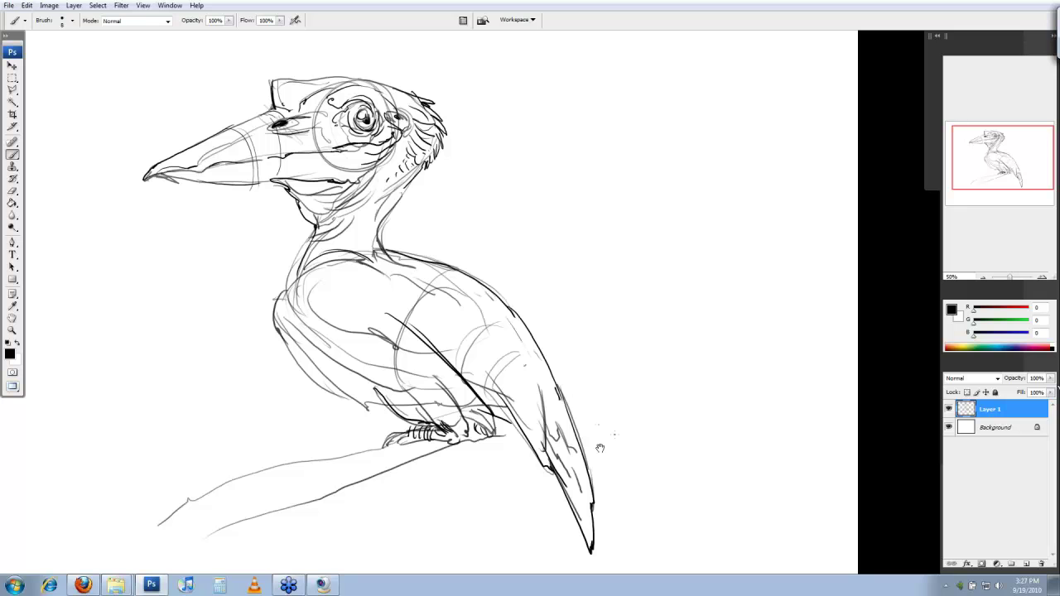
# Step: Draw long feather lines along the folded wing, and outline the far wing tip projecting behind the bird's back
pyautogui.moveTo(600, 448)
pyautogui.mouseDown()
pyautogui.moveTo(613, 431)
pyautogui.moveTo(671, 436)
pyautogui.mouseUp()
pyautogui.moveTo(456, 294); pyautogui.dragTo(530, 359)
pyautogui.moveTo(470, 375); pyautogui.dragTo(547, 411)
pyautogui.moveTo(537, 355); pyautogui.dragTo(571, 388)
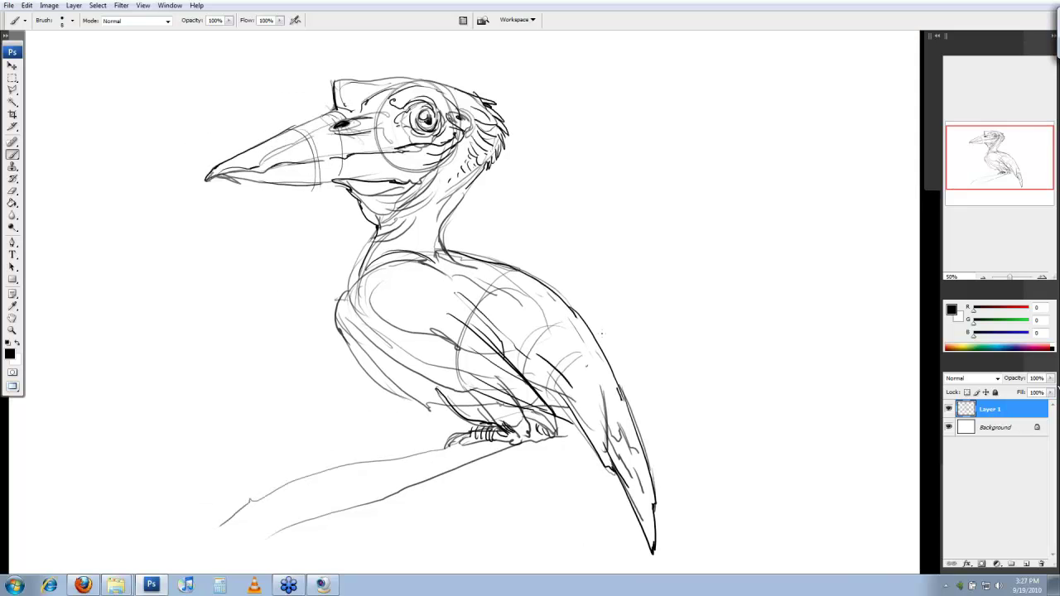
pyautogui.moveTo(586, 333); pyautogui.dragTo(685, 399)
pyautogui.moveTo(605, 368); pyautogui.dragTo(674, 403)
# Step: Erase stray lines around the near wing's lower edge and redraw its feather contours toward the tail
pyautogui.press('e')
pyautogui.moveTo(538, 398)
pyautogui.mouseDown()
pyautogui.moveTo(500, 353)
pyautogui.moveTo(587, 416)
pyautogui.mouseUp()
pyautogui.press('b')
pyautogui.press('e')
pyautogui.moveTo(495, 376); pyautogui.dragTo(566, 405)
pyautogui.press('b')
pyautogui.moveTo(498, 386); pyautogui.dragTo(582, 430)
pyautogui.moveTo(501, 367)
pyautogui.mouseDown()
pyautogui.moveTo(582, 423)
pyautogui.moveTo(549, 368)
pyautogui.moveTo(589, 437)
pyautogui.mouseUp()
pyautogui.press('e')
pyautogui.press('b')
pyautogui.press('e')
pyautogui.moveTo(504, 329); pyautogui.dragTo(568, 367)
pyautogui.press('b')
pyautogui.press('b')
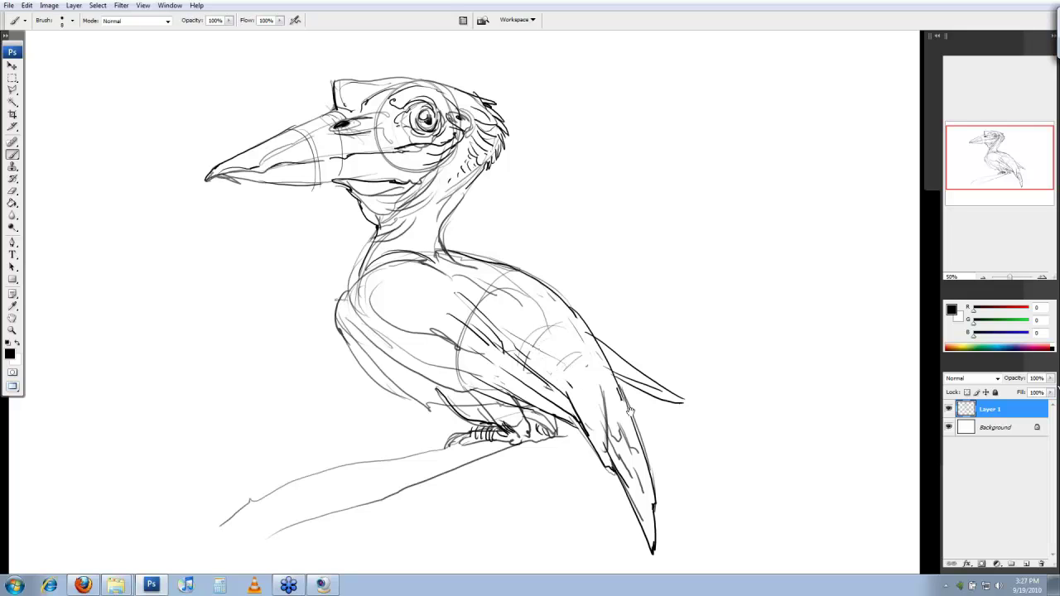
# Step: Define the branch's underside below the feet and extend the branch upward behind the tail
pyautogui.moveTo(631, 412); pyautogui.dragTo(637, 372)
pyautogui.moveTo(454, 443); pyautogui.dragTo(595, 412)
pyautogui.moveTo(644, 400); pyautogui.dragTo(752, 340)
pyautogui.moveTo(674, 357); pyautogui.dragTo(760, 291)
pyautogui.moveTo(694, 343); pyautogui.dragTo(713, 376)
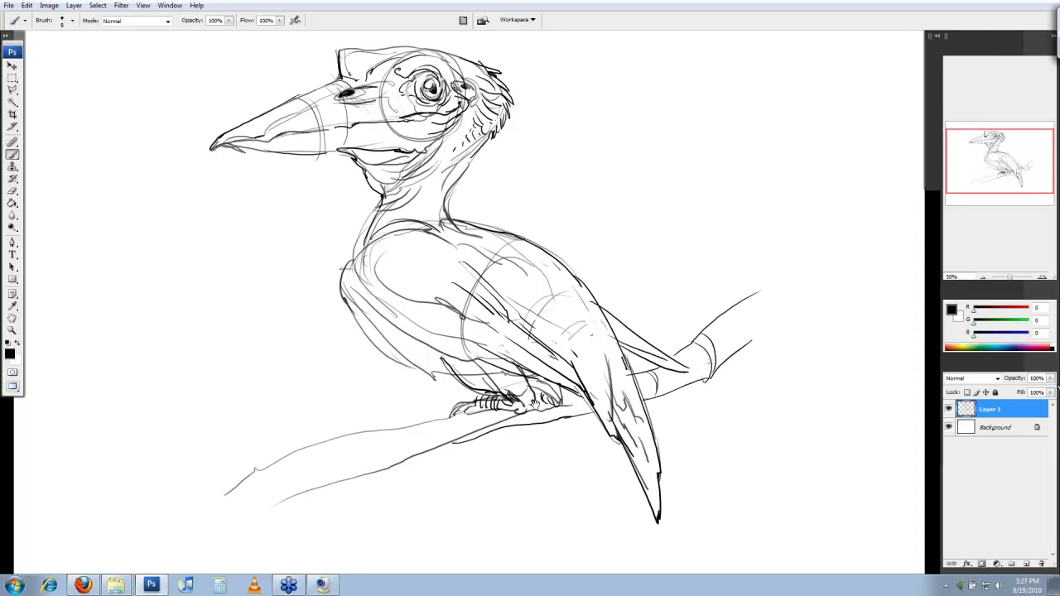
# Step: Draw curved cross-contour lines around the branch just in front of the bird's feet
pyautogui.moveTo(547, 398); pyautogui.dragTo(551, 396)
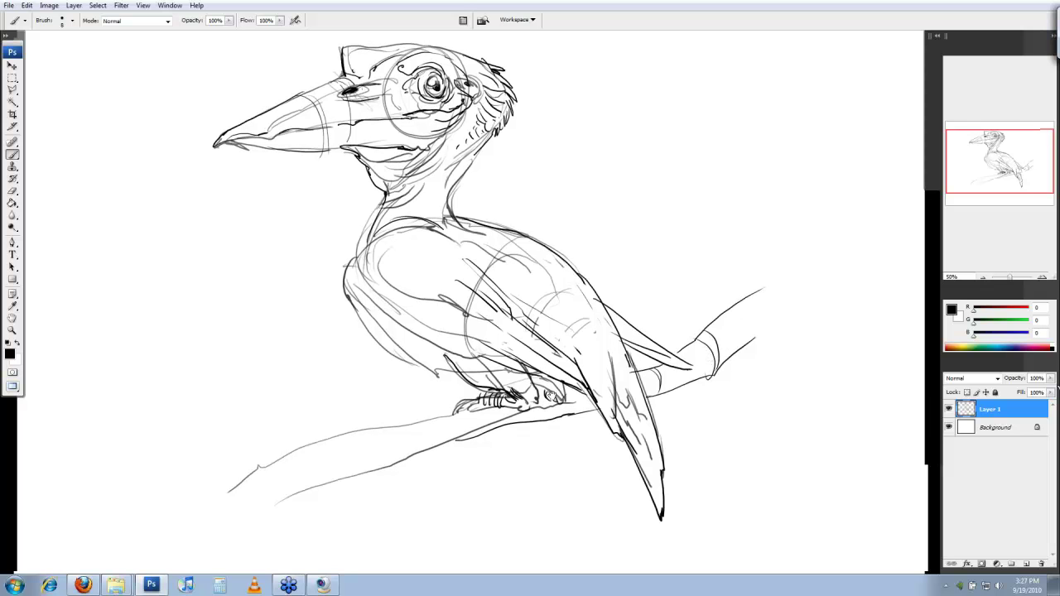
pyautogui.moveTo(551, 396); pyautogui.dragTo(702, 372)
pyautogui.moveTo(587, 390); pyautogui.dragTo(603, 416)
pyautogui.moveTo(597, 389); pyautogui.dragTo(607, 415)
pyautogui.moveTo(538, 403); pyautogui.dragTo(554, 420)
pyautogui.moveTo(548, 403); pyautogui.dragTo(557, 427)
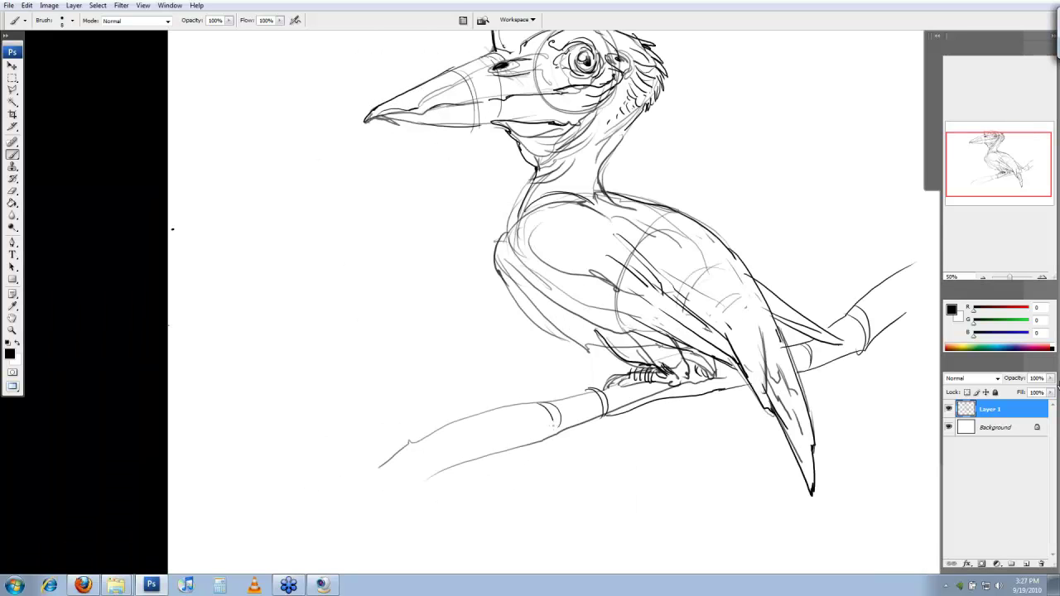
# Step: Wrap doubled cross-contour lines around the branch's front end and around its section behind the tail
pyautogui.moveTo(172, 228); pyautogui.dragTo(121, 248)
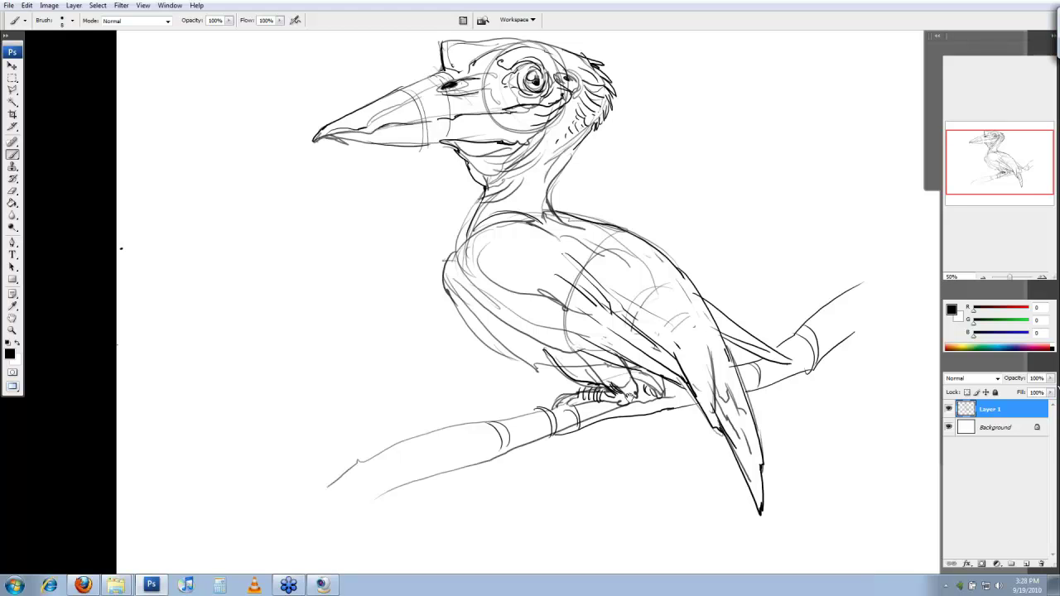
pyautogui.moveTo(625, 404); pyautogui.dragTo(608, 441)
pyautogui.moveTo(381, 480); pyautogui.dragTo(404, 521)
pyautogui.moveTo(390, 473); pyautogui.dragTo(407, 517)
pyautogui.moveTo(794, 356); pyautogui.dragTo(802, 400)
pyautogui.moveTo(797, 355); pyautogui.dragTo(805, 372)
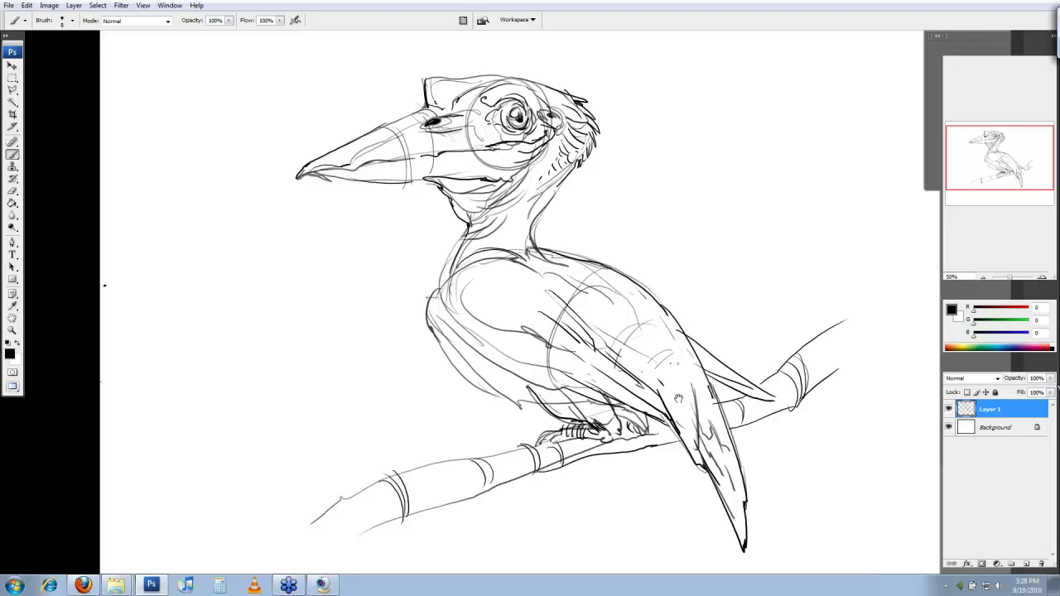
# Step: Refine the casque and breast outline, and erase and redraw the feather lines on the upper tail
pyautogui.moveTo(679, 398); pyautogui.dragTo(685, 403)
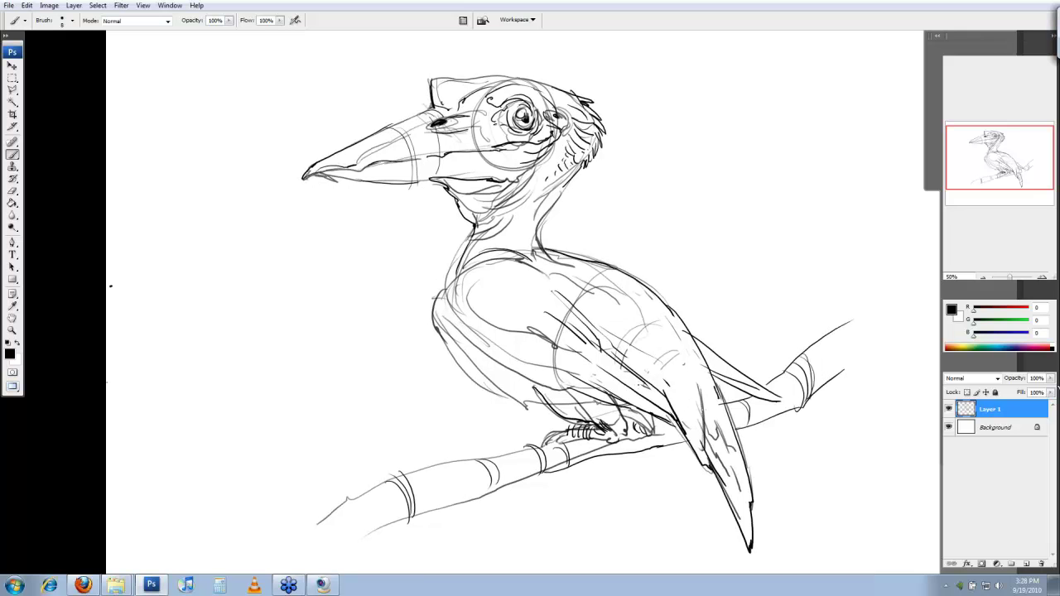
pyautogui.moveTo(716, 416); pyautogui.dragTo(712, 458)
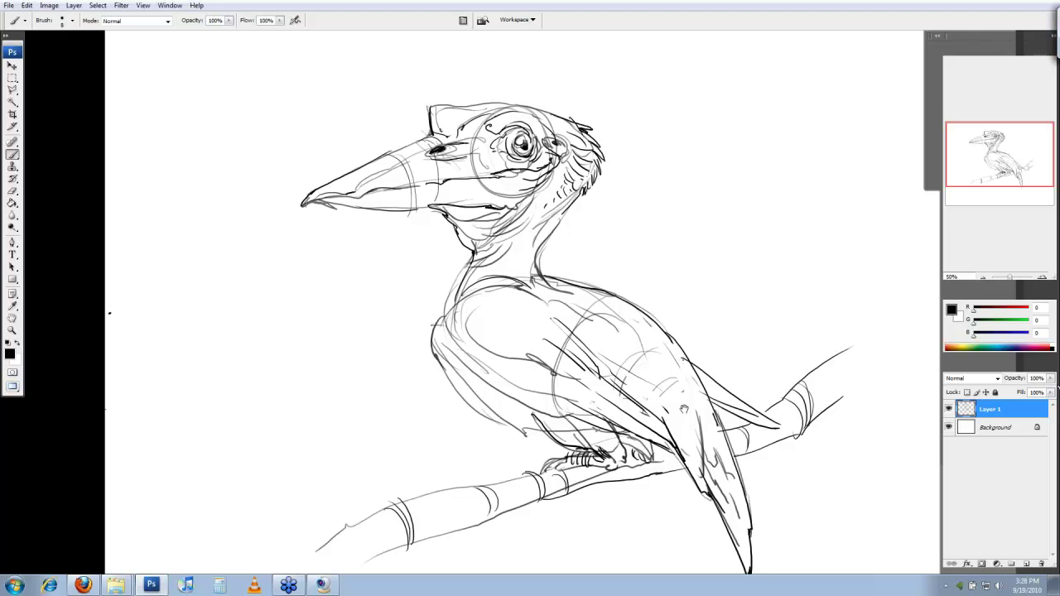
pyautogui.moveTo(684, 409)
pyautogui.mouseDown()
pyautogui.moveTo(688, 399)
pyautogui.moveTo(796, 449)
pyautogui.mouseUp()
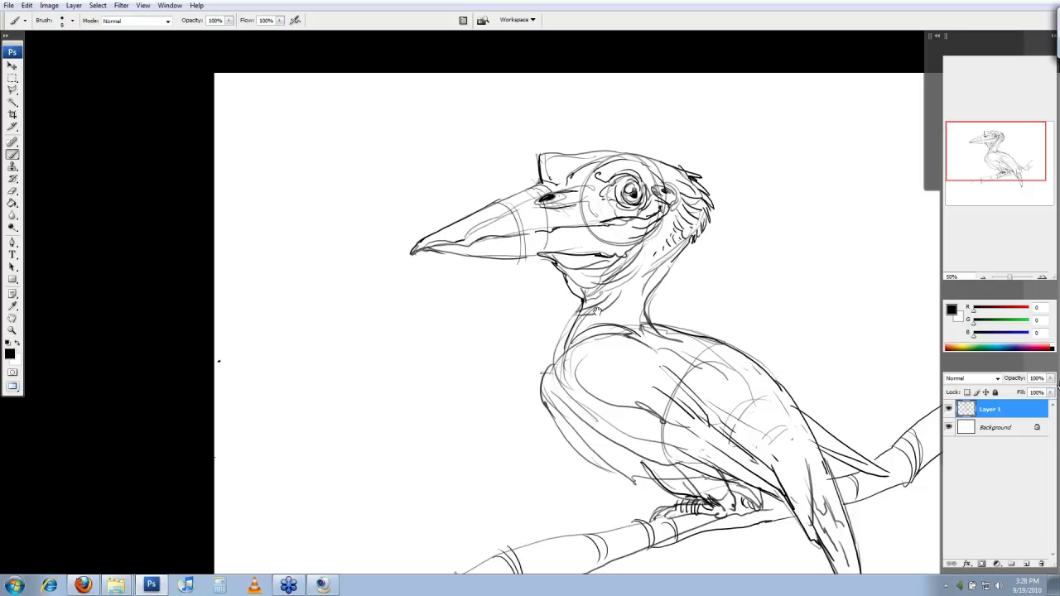
pyautogui.moveTo(597, 311)
pyautogui.mouseDown()
pyautogui.moveTo(578, 304)
pyautogui.moveTo(575, 323)
pyautogui.moveTo(564, 287)
pyautogui.mouseUp()
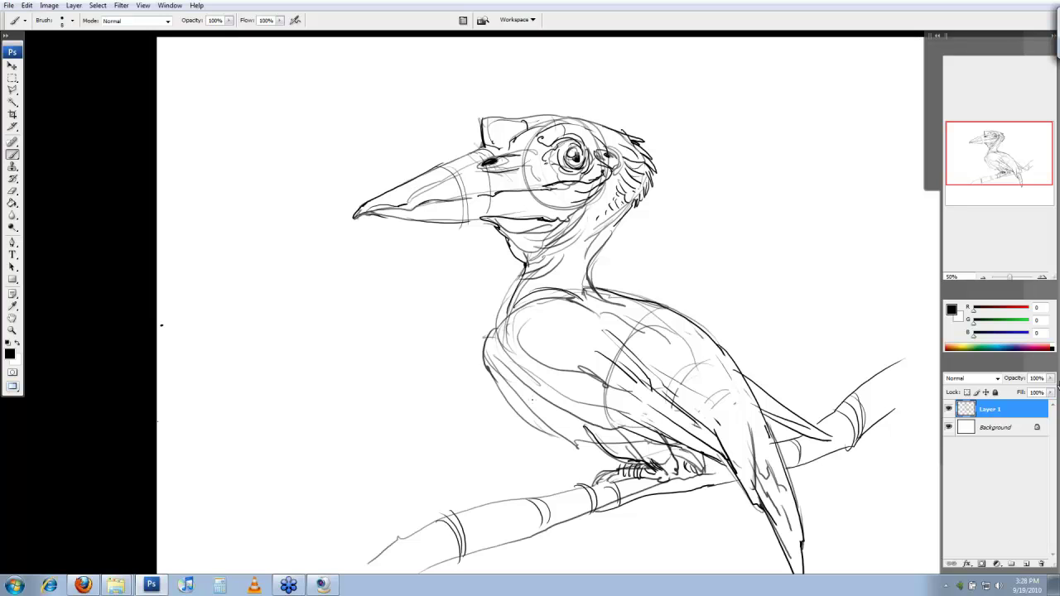
pyautogui.moveTo(532, 400); pyautogui.dragTo(520, 361)
pyautogui.press('e')
pyautogui.moveTo(742, 421); pyautogui.dragTo(744, 461)
pyautogui.press('b')
pyautogui.moveTo(736, 388); pyautogui.dragTo(749, 432)
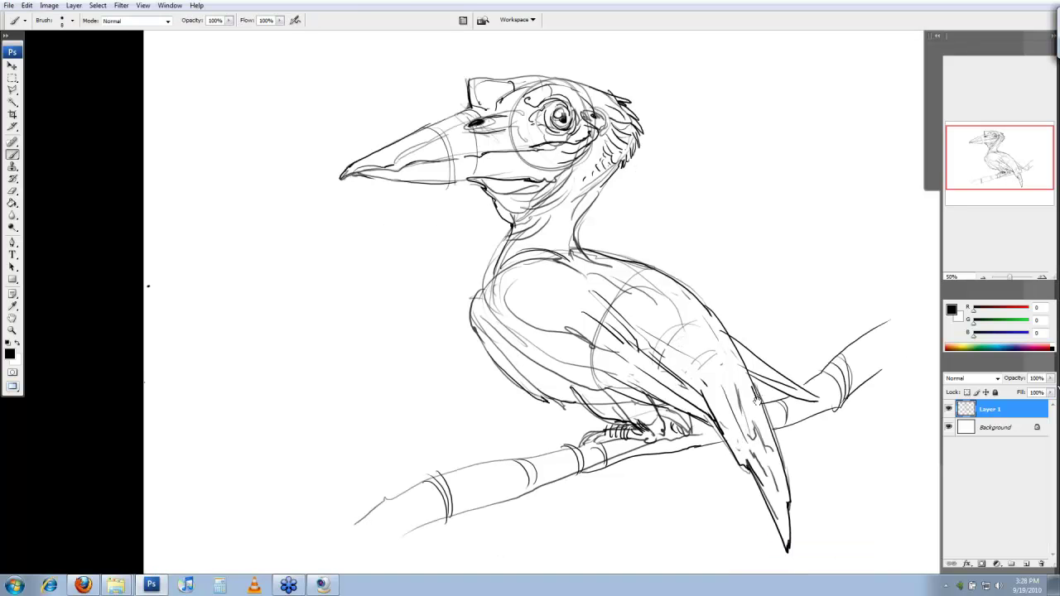
# Step: Rework the bird's feet and add cross-contour lines around the branch directly beneath them
pyautogui.moveTo(757, 400); pyautogui.dragTo(757, 361)
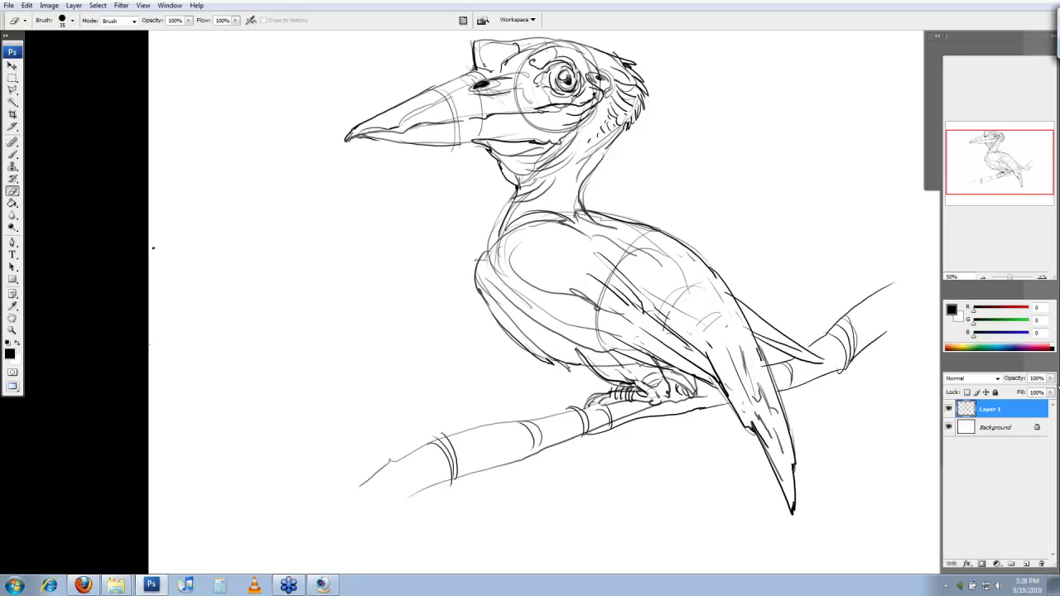
pyautogui.moveTo(643, 380)
pyautogui.mouseDown()
pyautogui.moveTo(666, 395)
pyautogui.moveTo(644, 402)
pyautogui.moveTo(695, 396)
pyautogui.mouseUp()
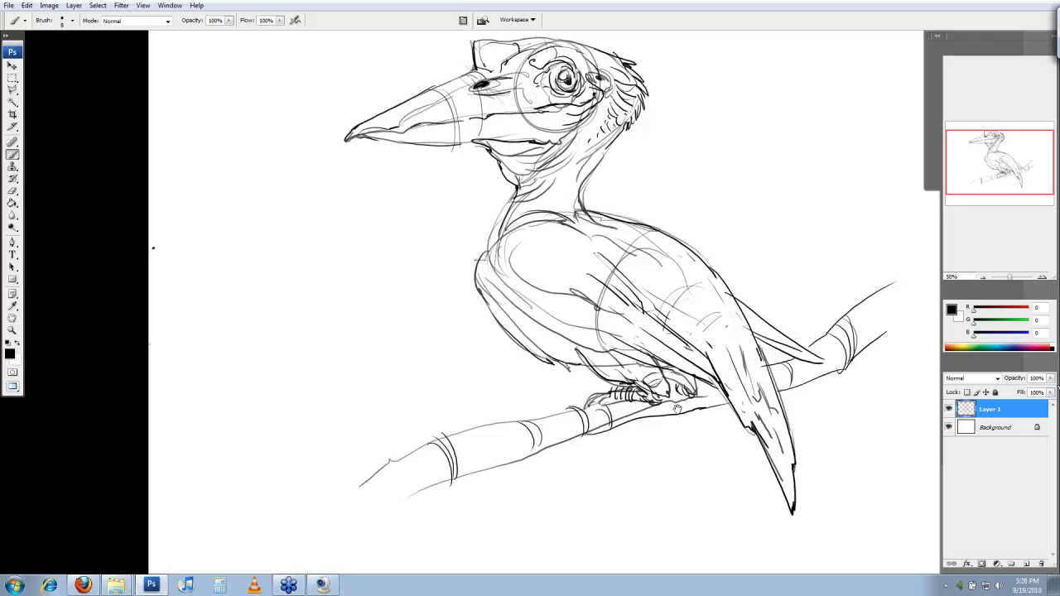
pyautogui.moveTo(677, 409); pyautogui.dragTo(680, 411)
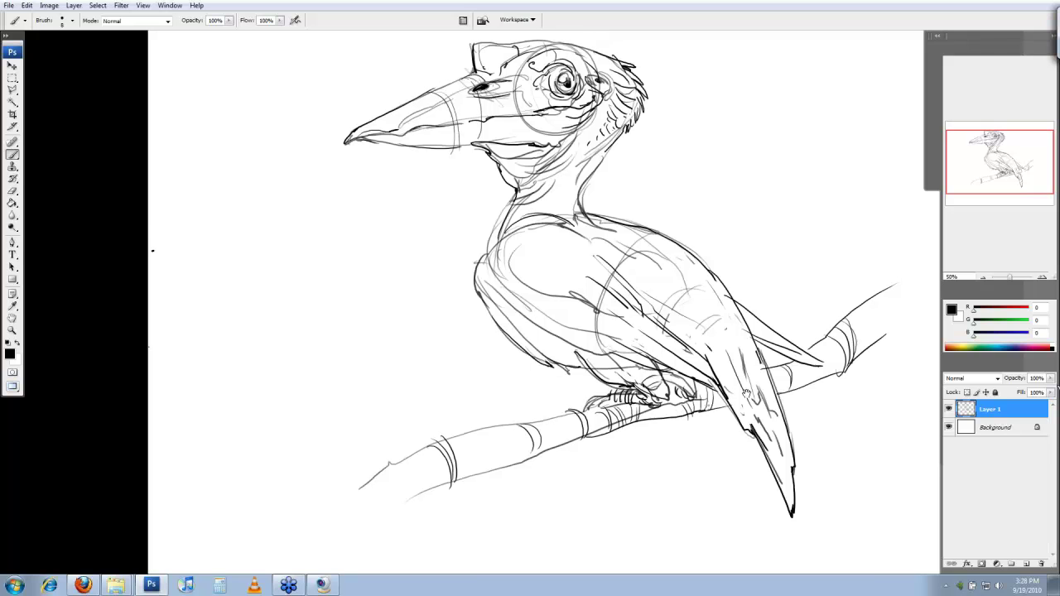
pyautogui.moveTo(746, 393); pyautogui.dragTo(739, 395)
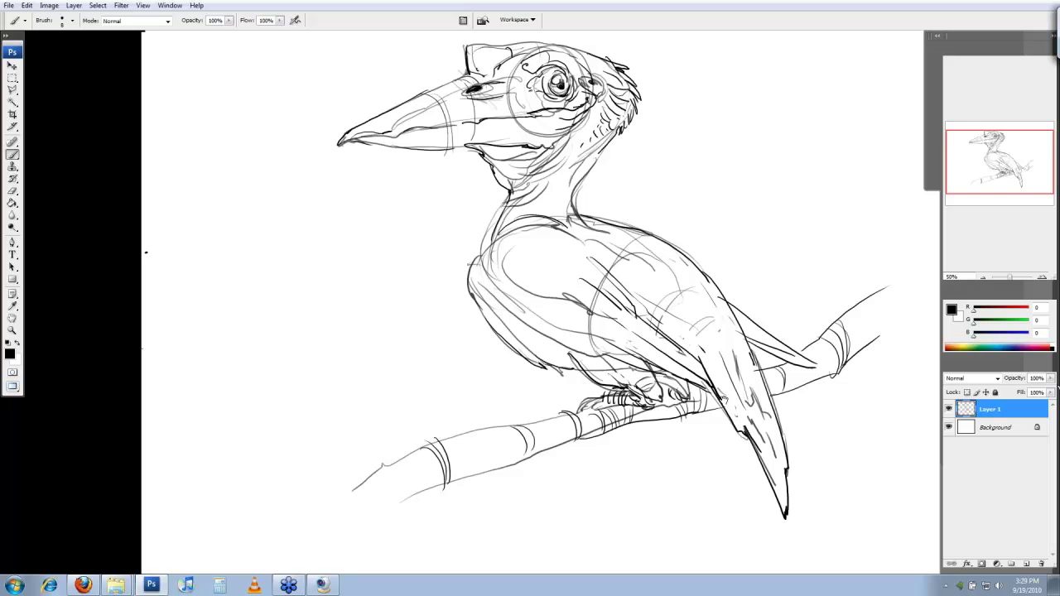
# Step: Add cross-contour lines around the branch's far end behind the bird's tail
pyautogui.moveTo(146, 253)
pyautogui.mouseDown()
pyautogui.moveTo(44, 297)
pyautogui.moveTo(42, 315)
pyautogui.mouseUp()
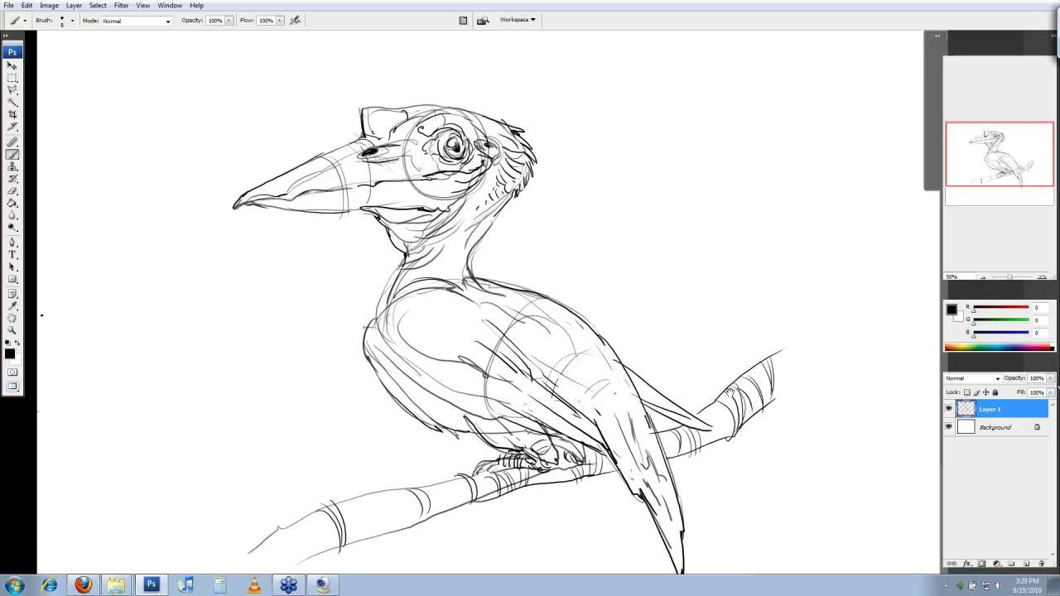
pyautogui.moveTo(556, 478)
pyautogui.mouseDown()
pyautogui.moveTo(635, 377)
pyautogui.moveTo(584, 478)
pyautogui.mouseUp()
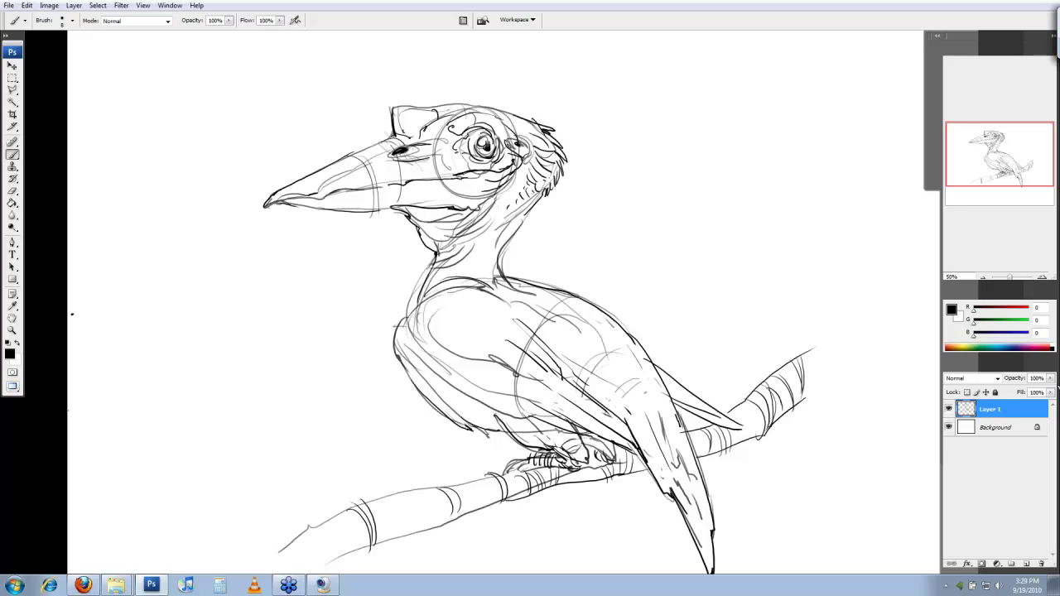
pyautogui.moveTo(628, 355); pyautogui.dragTo(624, 331)
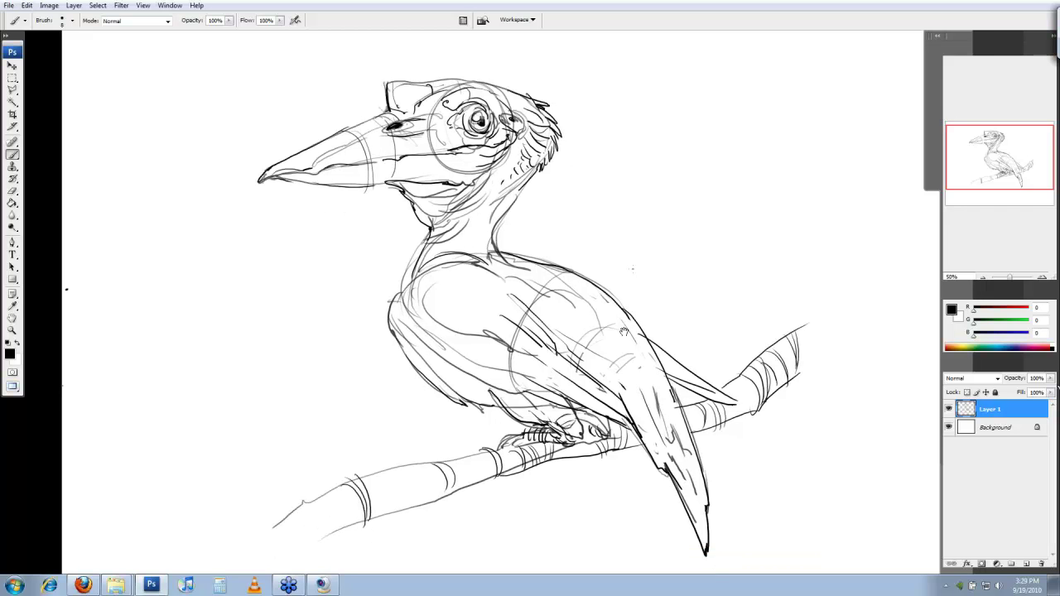
pyautogui.moveTo(624, 332); pyautogui.dragTo(629, 371)
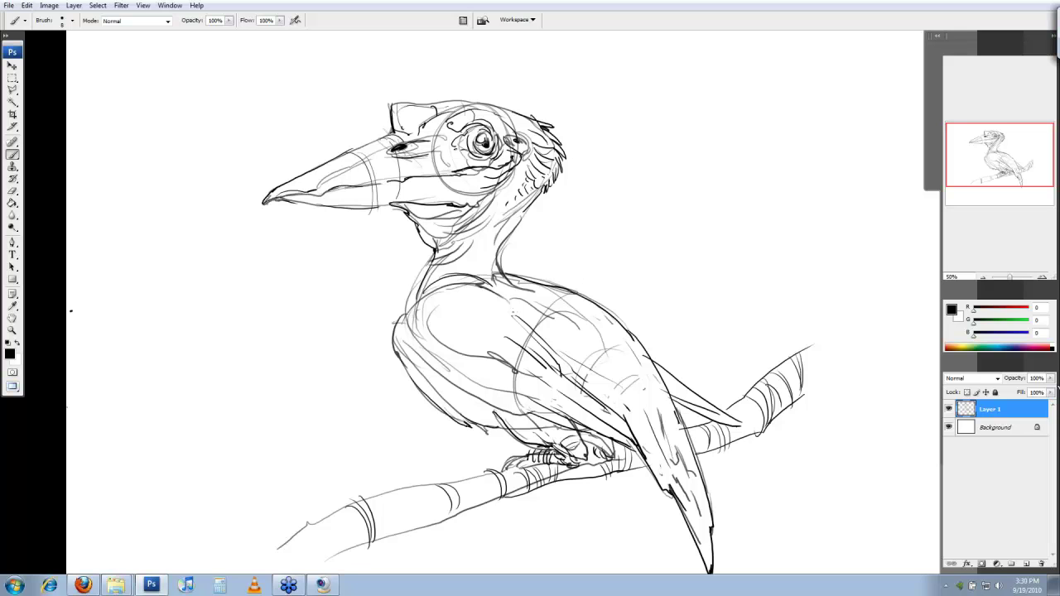
# Step: Draw a short notched edge across the front of the bird's shoulder
pyautogui.moveTo(404, 315)
pyautogui.mouseDown()
pyautogui.moveTo(436, 291)
pyautogui.moveTo(497, 316)
pyautogui.mouseUp()
pyautogui.moveTo(742, 381); pyautogui.dragTo(734, 375)
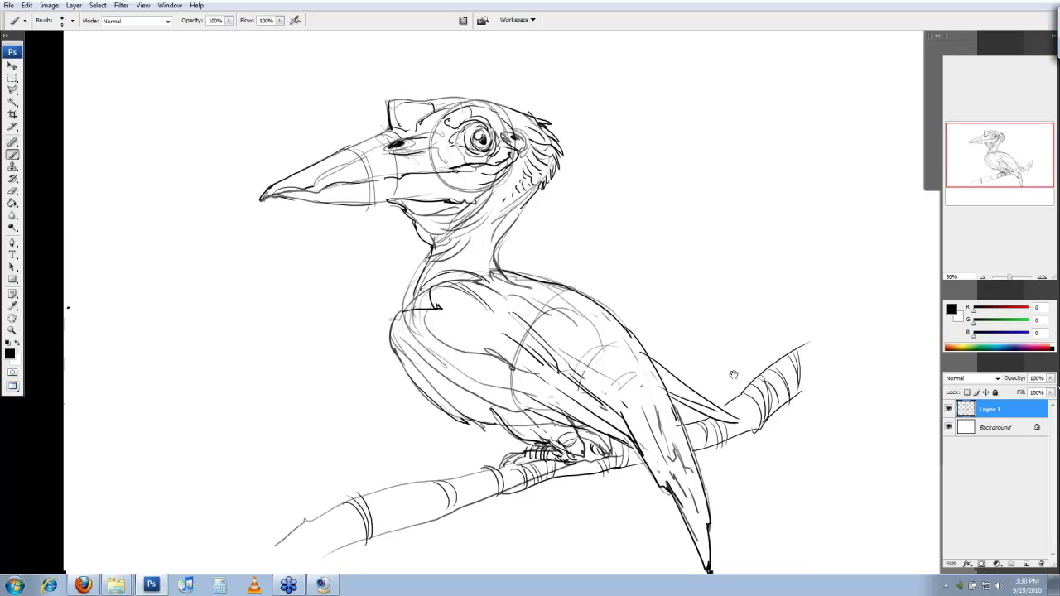
pyautogui.moveTo(734, 375); pyautogui.dragTo(721, 362)
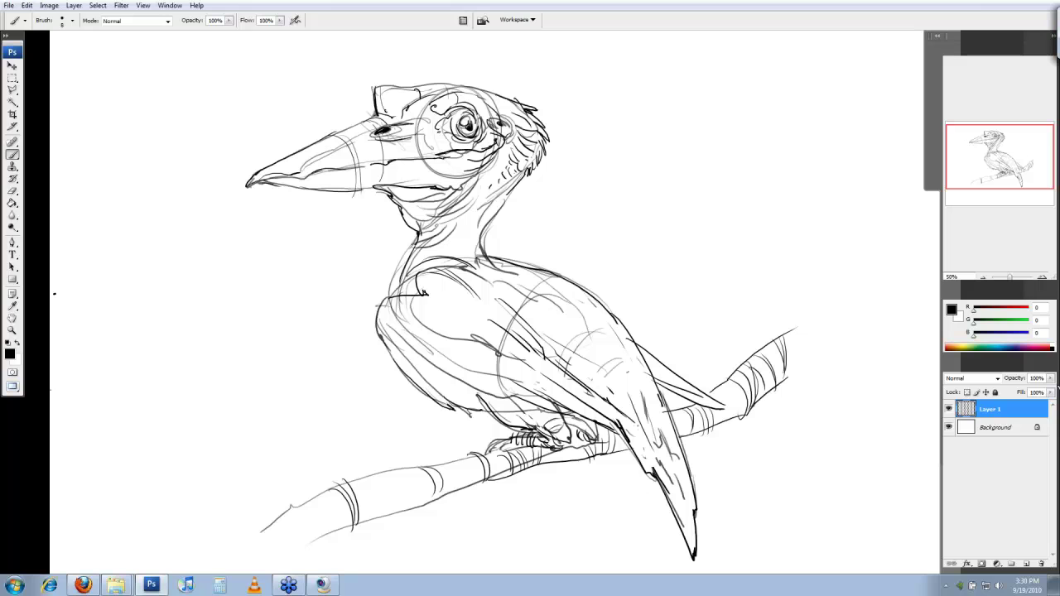
# Step: Erase the lower wing tip and redraw its long feather edges extending over the base of the tail
pyautogui.press('e')
pyautogui.moveTo(613, 421); pyautogui.dragTo(648, 431)
pyautogui.press('b')
pyautogui.moveTo(754, 363); pyautogui.dragTo(742, 377)
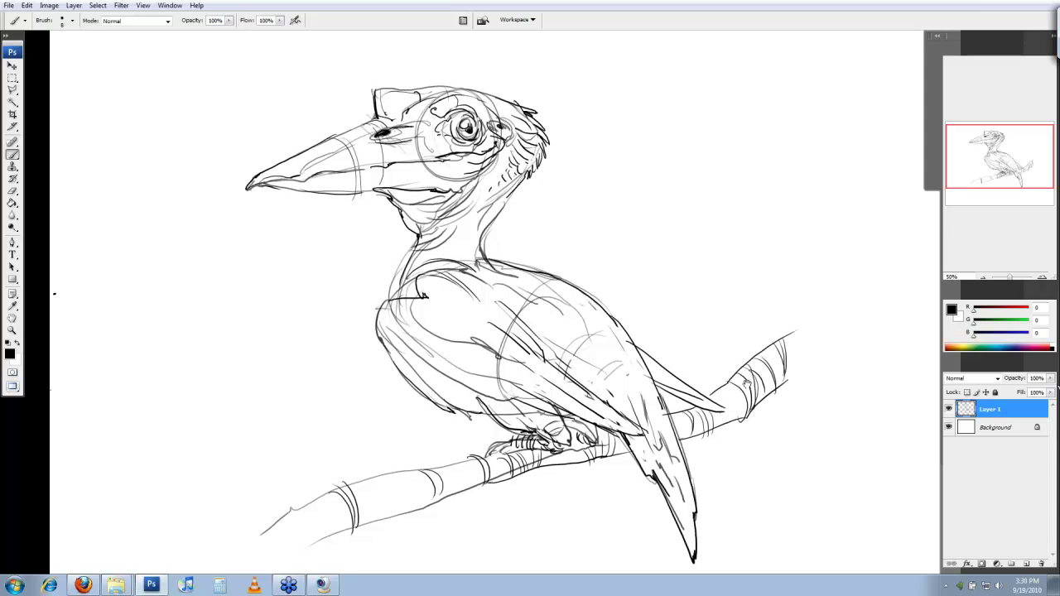
pyautogui.moveTo(747, 384); pyautogui.dragTo(762, 396)
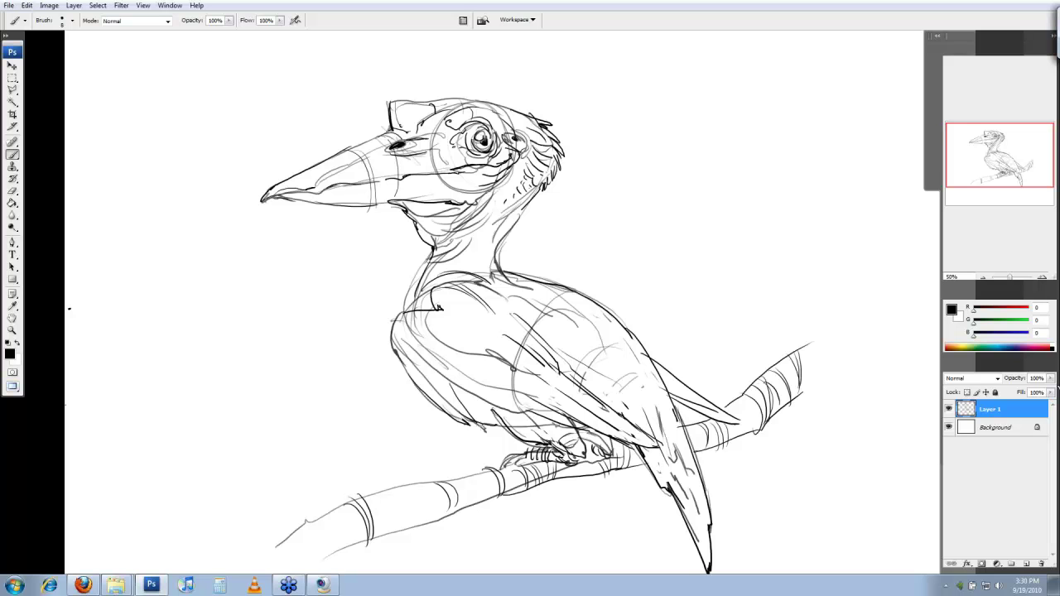
# Step: Add feather strokes along the lower breast and draw a three-leaf sprig hanging beneath the branch in front of the feet
pyautogui.moveTo(647, 371); pyautogui.dragTo(780, 278)
pyautogui.press('e')
pyautogui.moveTo(474, 414); pyautogui.dragTo(537, 397)
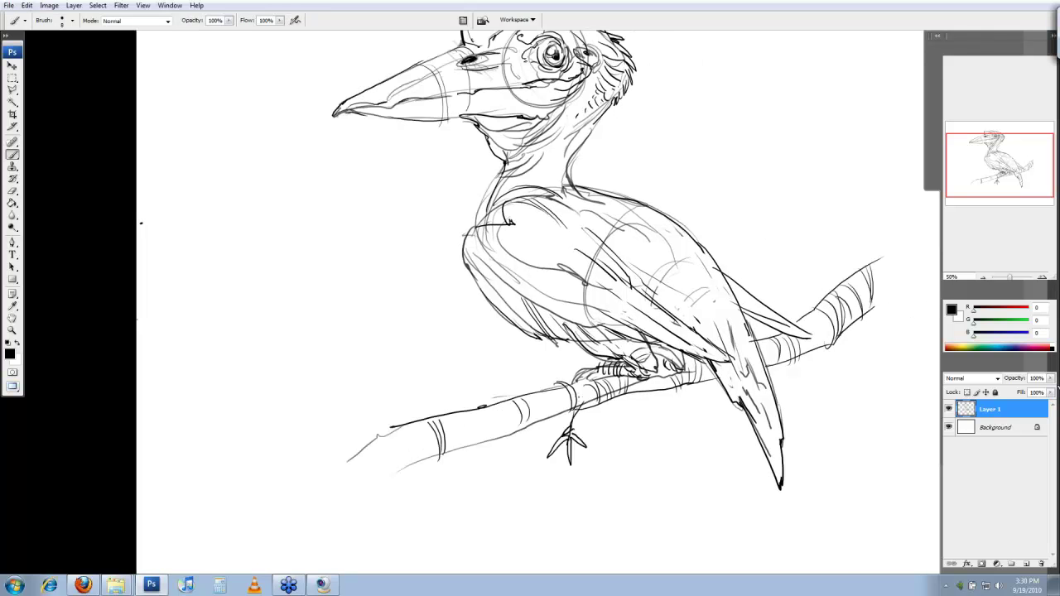
# Step: Draw small leafy sprigs and loose buds above and below the front section of the branch
pyautogui.moveTo(511, 388)
pyautogui.mouseDown()
pyautogui.moveTo(555, 378)
pyautogui.moveTo(524, 380)
pyautogui.moveTo(537, 377)
pyautogui.mouseUp()
pyautogui.moveTo(499, 382)
pyautogui.mouseDown()
pyautogui.moveTo(566, 366)
pyautogui.moveTo(560, 356)
pyautogui.moveTo(602, 394)
pyautogui.moveTo(562, 403)
pyautogui.mouseUp()
pyautogui.moveTo(472, 426); pyautogui.dragTo(444, 464)
pyautogui.moveTo(462, 437); pyautogui.dragTo(471, 447)
pyautogui.moveTo(463, 446); pyautogui.dragTo(454, 457)
pyautogui.moveTo(522, 425); pyautogui.dragTo(524, 426)
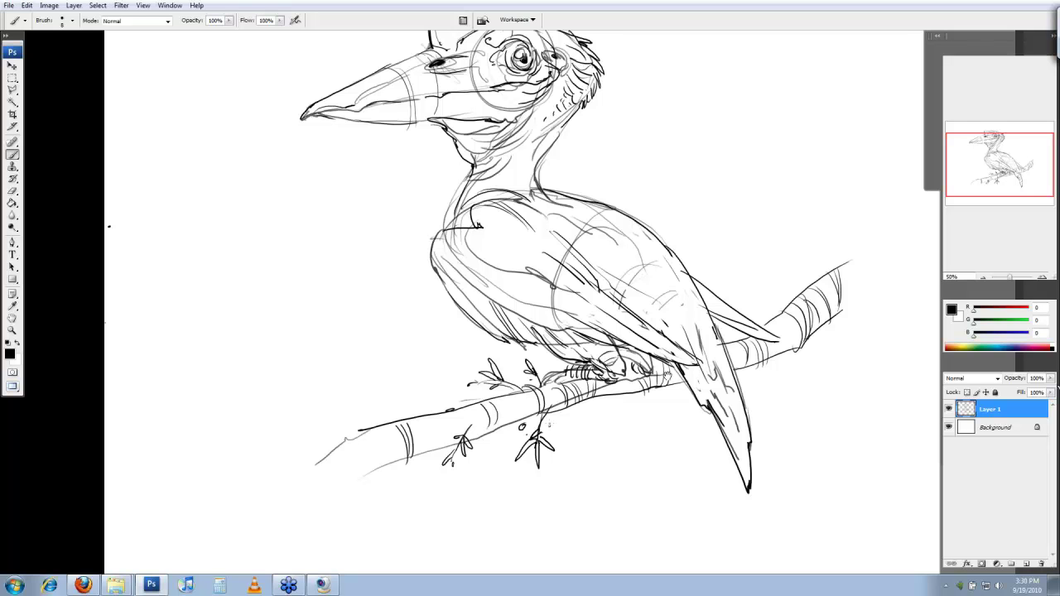
# Step: Draw a small leafy sprig on top of the branch's far end behind the tail
pyautogui.moveTo(668, 376); pyautogui.dragTo(644, 381)
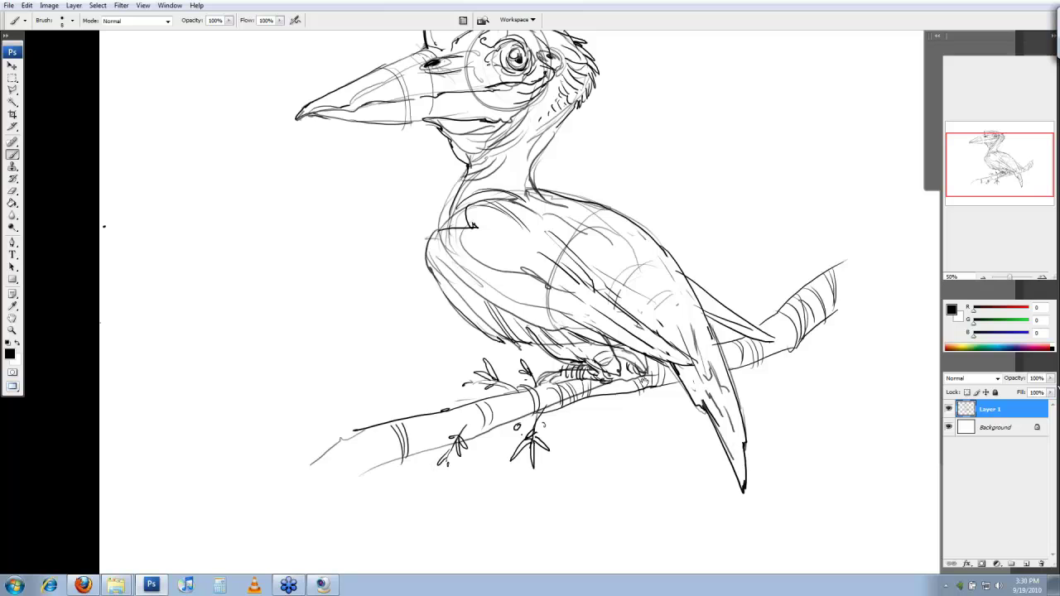
pyautogui.moveTo(787, 301); pyautogui.dragTo(785, 278)
pyautogui.moveTo(791, 299); pyautogui.dragTo(795, 280)
pyautogui.moveTo(787, 300); pyautogui.dragTo(778, 295)
pyautogui.moveTo(704, 379); pyautogui.dragTo(620, 421)
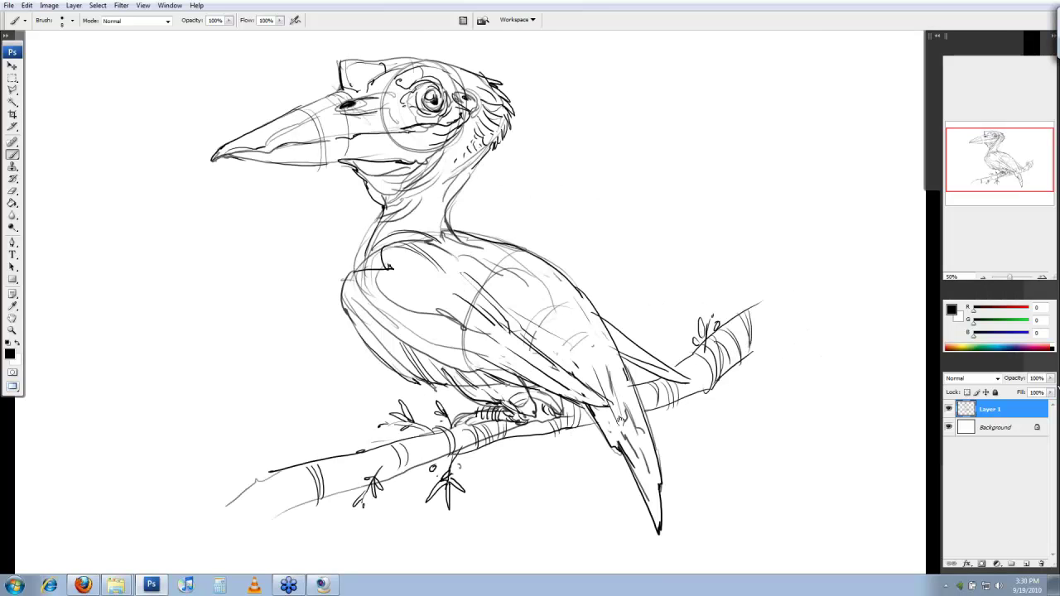
# Step: Add small leaves around the branch's front end, fill out the hanging sprig, and draw a knot where the front sprig attaches
pyautogui.moveTo(621, 421); pyautogui.dragTo(624, 418)
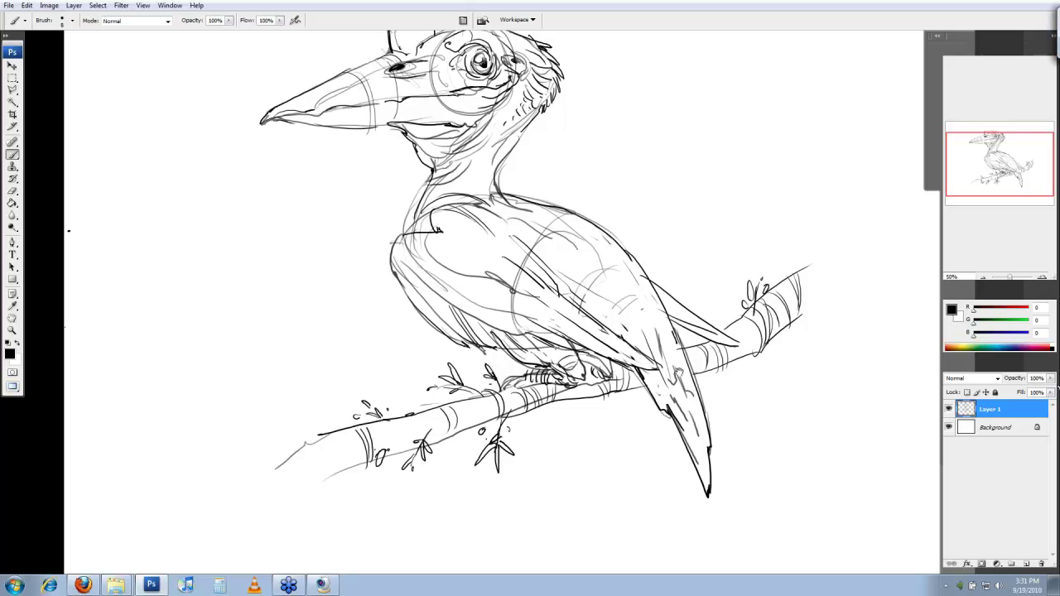
pyautogui.moveTo(678, 372); pyautogui.dragTo(670, 378)
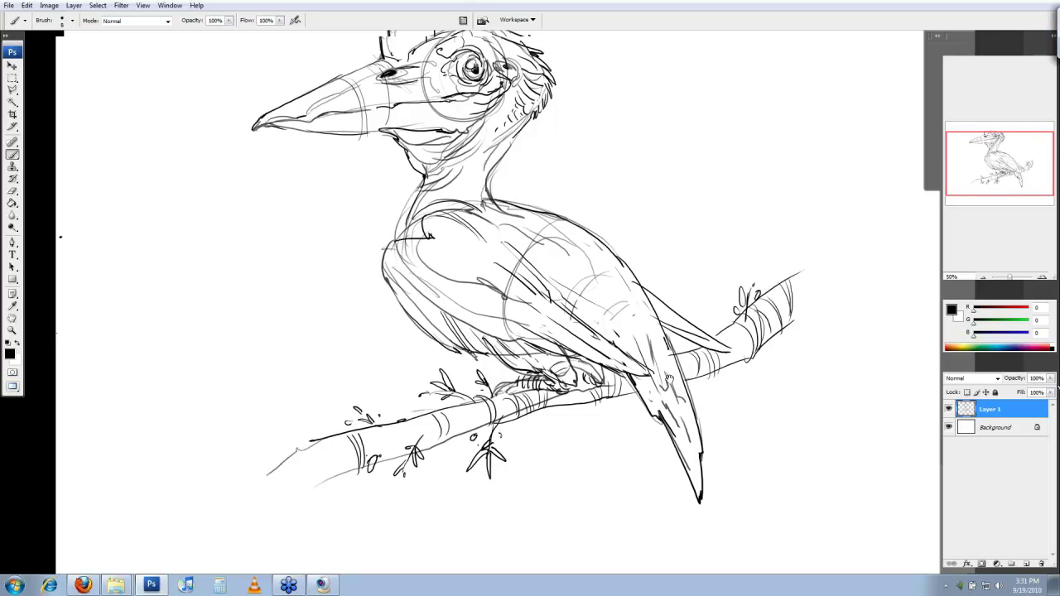
pyautogui.moveTo(670, 378); pyautogui.dragTo(663, 385)
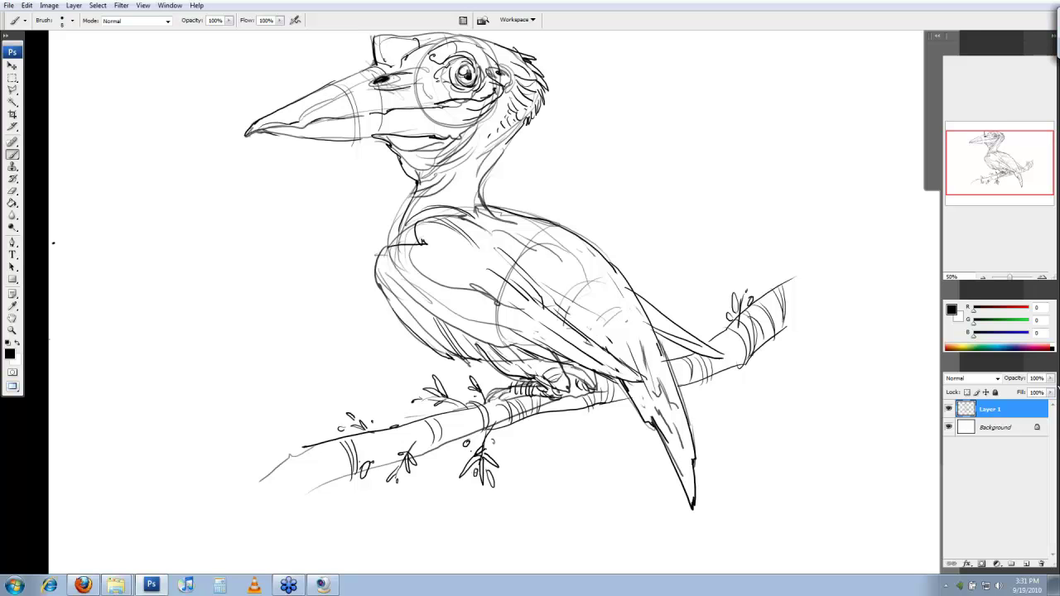
pyautogui.moveTo(580, 331); pyautogui.dragTo(587, 336)
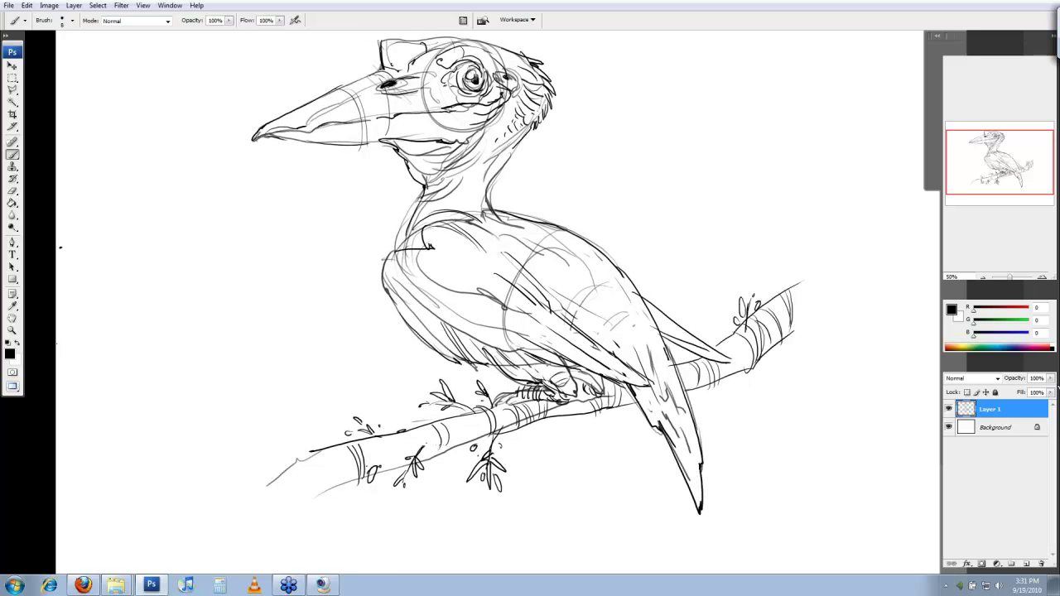
pyautogui.moveTo(580, 332); pyautogui.dragTo(583, 339)
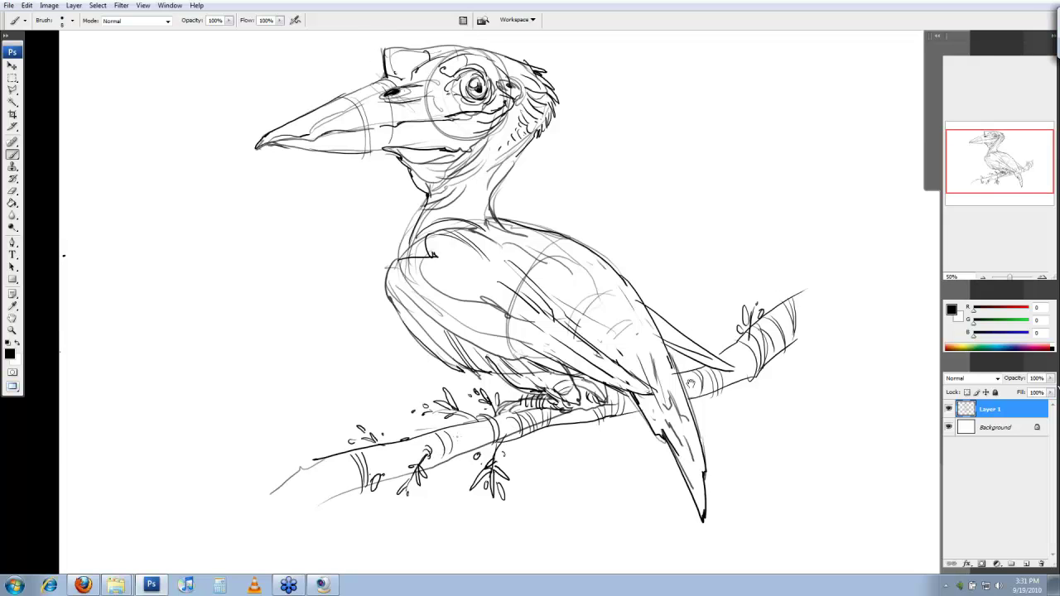
pyautogui.moveTo(690, 383); pyautogui.dragTo(676, 413)
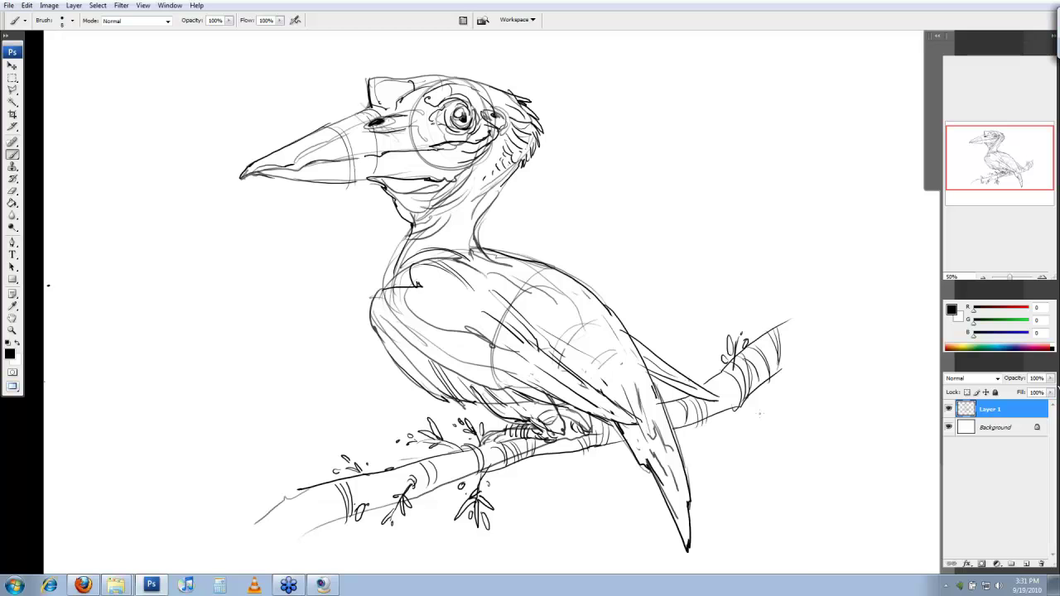
# Step: Draw a small lizard-like creature with clawed limbs and body bands hanging from the tip of the beak
pyautogui.moveTo(613, 340); pyautogui.dragTo(778, 403)
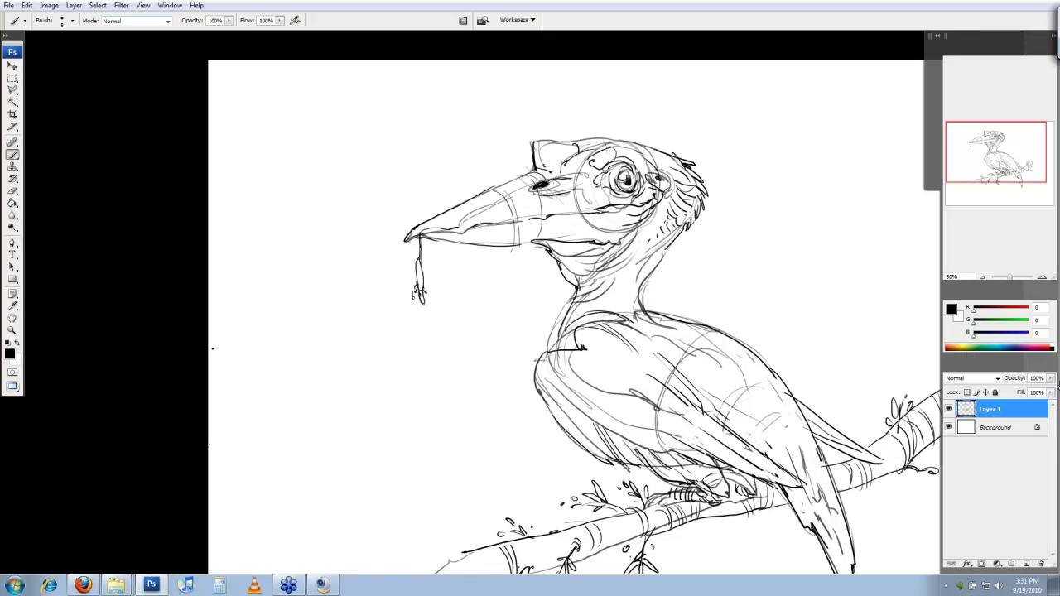
pyautogui.moveTo(417, 266)
pyautogui.mouseDown()
pyautogui.moveTo(409, 272)
pyautogui.moveTo(432, 254)
pyautogui.mouseUp()
pyautogui.moveTo(410, 220); pyautogui.dragTo(411, 230)
pyautogui.moveTo(421, 291); pyautogui.dragTo(423, 302)
pyautogui.press('e')
pyautogui.press('b')
pyautogui.press('e')
pyautogui.press('b')
pyautogui.press('b')
pyautogui.moveTo(459, 272); pyautogui.dragTo(509, 275)
pyautogui.press('e')
pyautogui.press('b')
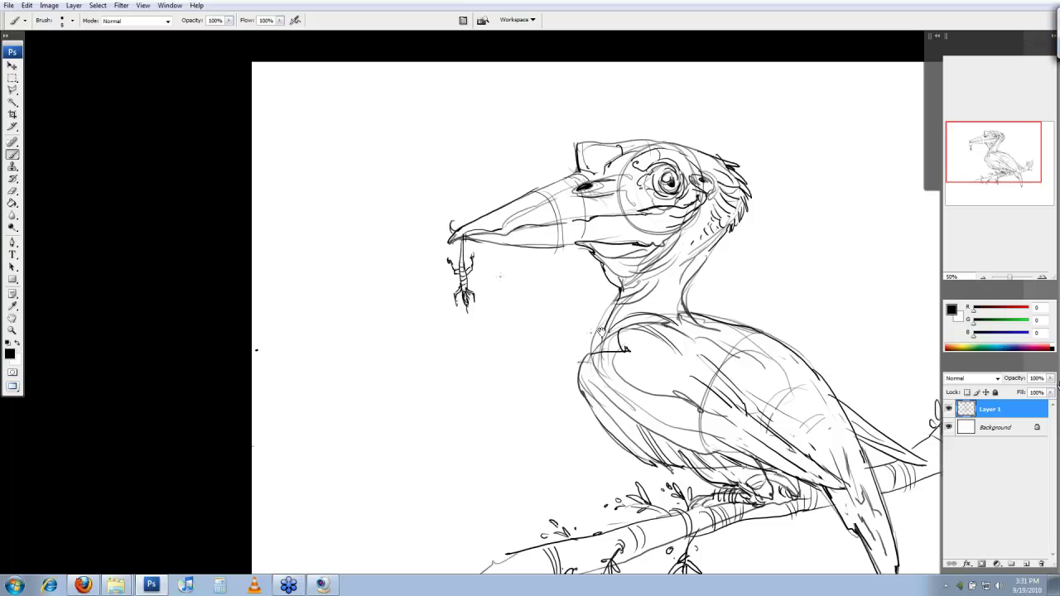
# Step: Refine the limbs and claws of the small creature hanging from the beak
pyautogui.moveTo(601, 332); pyautogui.dragTo(602, 331)
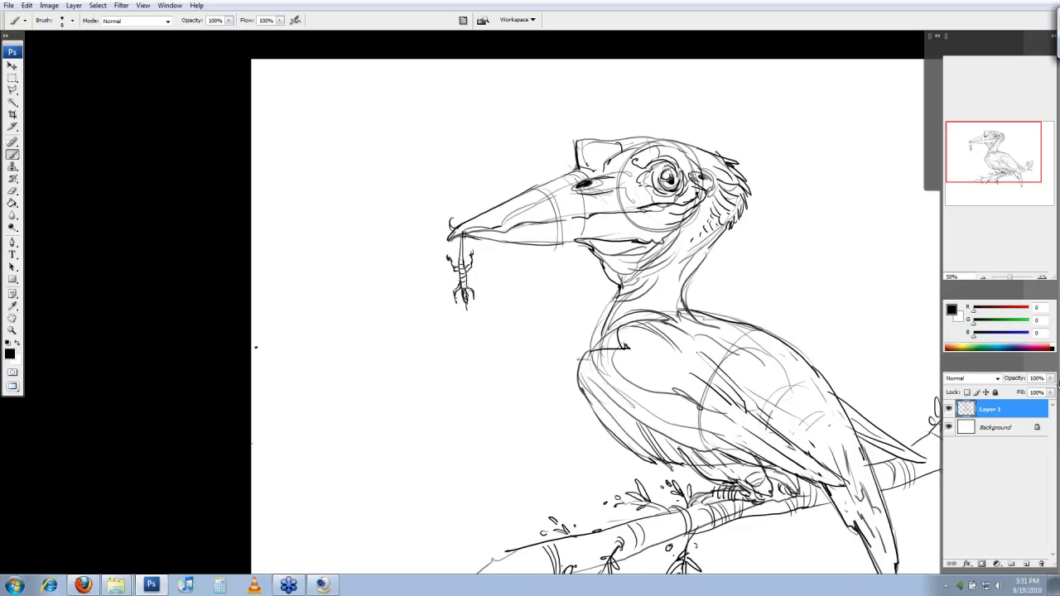
pyautogui.moveTo(482, 284)
pyautogui.mouseDown()
pyautogui.moveTo(502, 294)
pyautogui.moveTo(493, 308)
pyautogui.mouseUp()
pyautogui.press('e')
pyautogui.press('b')
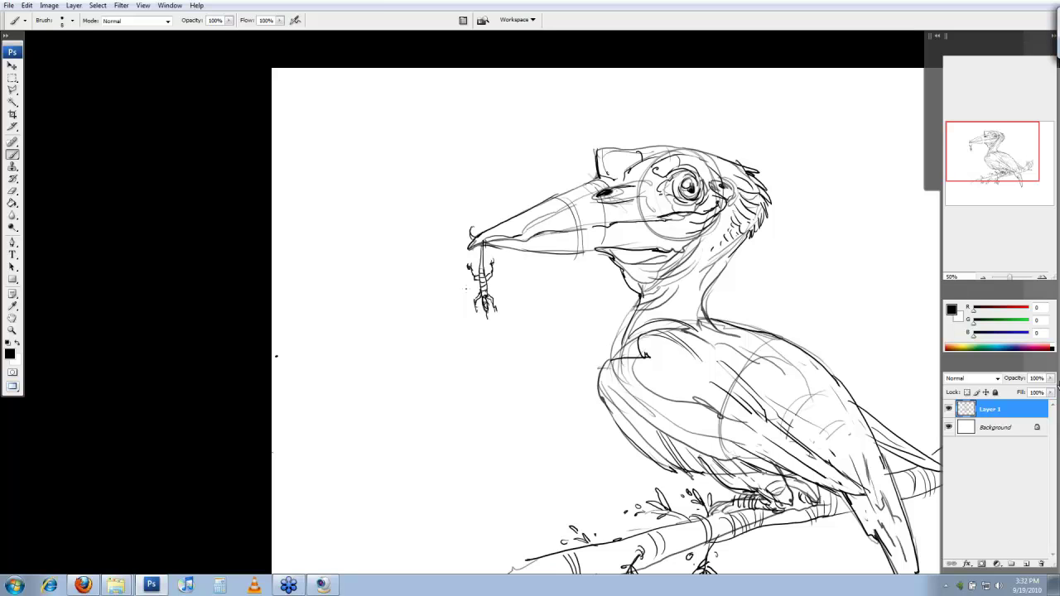
pyautogui.press('e')
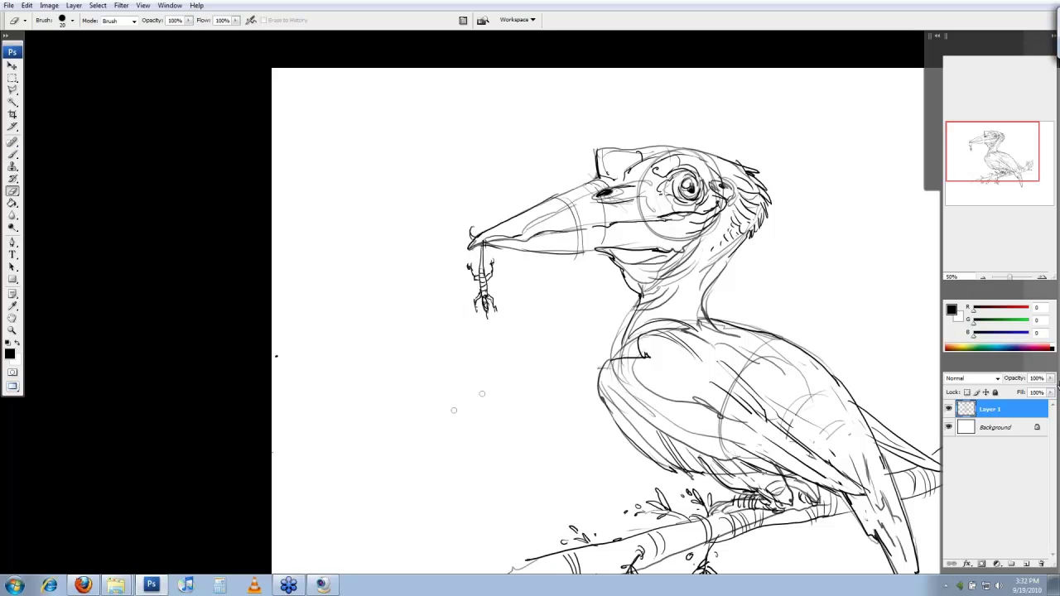
pyautogui.press('b')
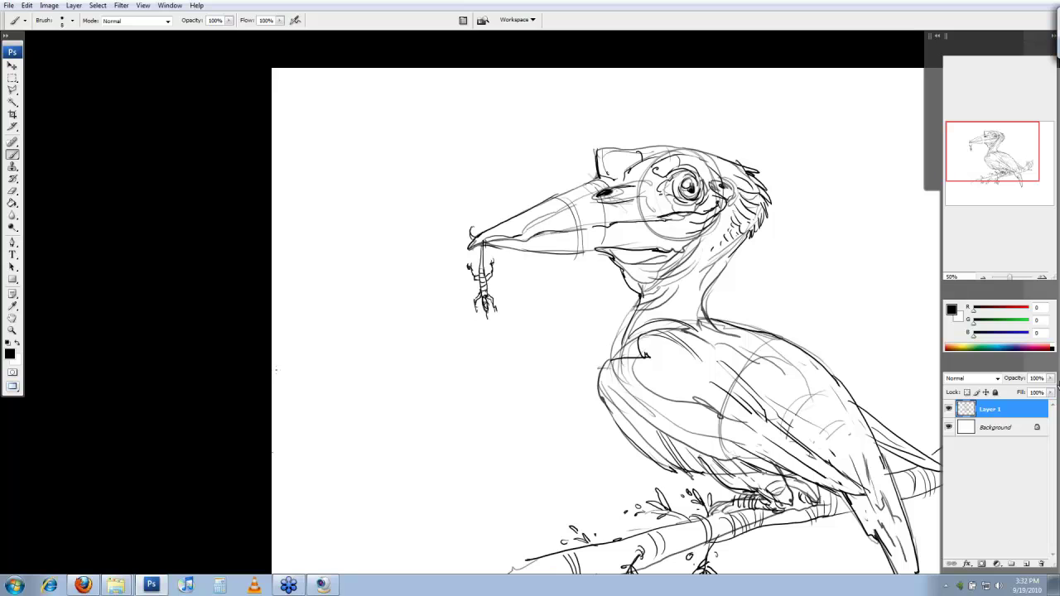
# Step: Erase and redraw the nostril opening and add wrinkle lines in front of the eye
pyautogui.press('e')
pyautogui.moveTo(619, 189)
pyautogui.mouseDown()
pyautogui.moveTo(594, 197)
pyautogui.moveTo(613, 197)
pyautogui.moveTo(653, 169)
pyautogui.moveTo(670, 204)
pyautogui.moveTo(644, 201)
pyautogui.moveTo(657, 202)
pyautogui.mouseUp()
pyautogui.press('b')
pyautogui.press('e')
pyautogui.press('b')
pyautogui.moveTo(656, 202); pyautogui.dragTo(673, 194)
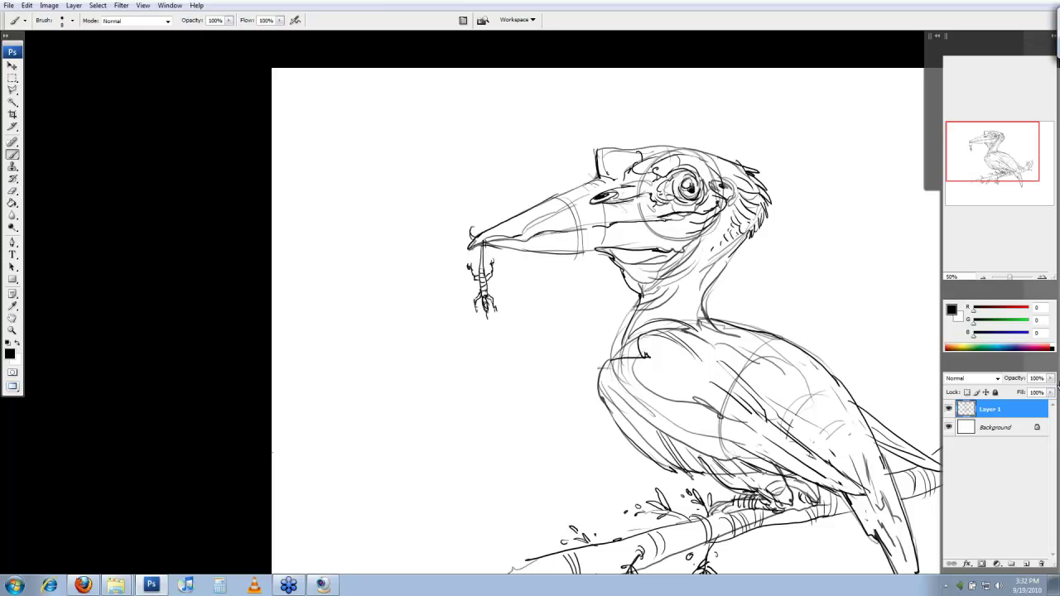
# Step: Add contour strokes behind the brow and short feather tufts down the back of the neck
pyautogui.moveTo(705, 153); pyautogui.dragTo(718, 177)
pyautogui.moveTo(726, 172); pyautogui.dragTo(740, 164)
pyautogui.moveTo(733, 245)
pyautogui.mouseDown()
pyautogui.moveTo(725, 253)
pyautogui.moveTo(737, 258)
pyautogui.mouseUp()
pyautogui.moveTo(739, 250); pyautogui.dragTo(725, 269)
# Step: Draw small tooth-like serrations along the beak's cutting edge
pyautogui.press('space')
pyautogui.moveTo(762, 318); pyautogui.dragTo(762, 310)
pyautogui.moveTo(572, 228); pyautogui.dragTo(575, 232)
pyautogui.moveTo(532, 235); pyautogui.dragTo(547, 231)
pyautogui.moveTo(551, 229); pyautogui.dragTo(556, 231)
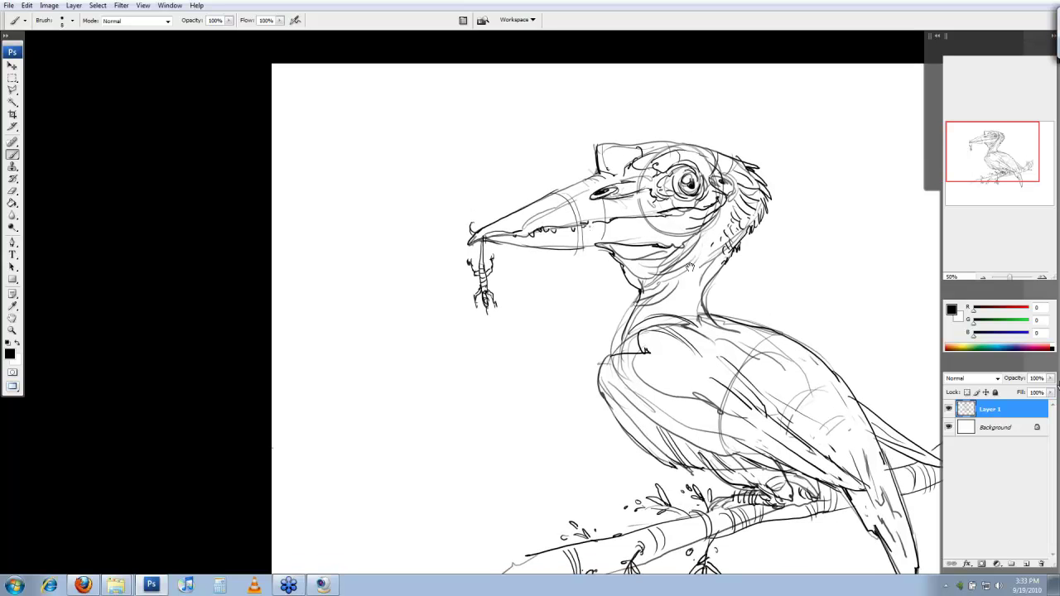
pyautogui.moveTo(688, 266); pyautogui.dragTo(648, 283)
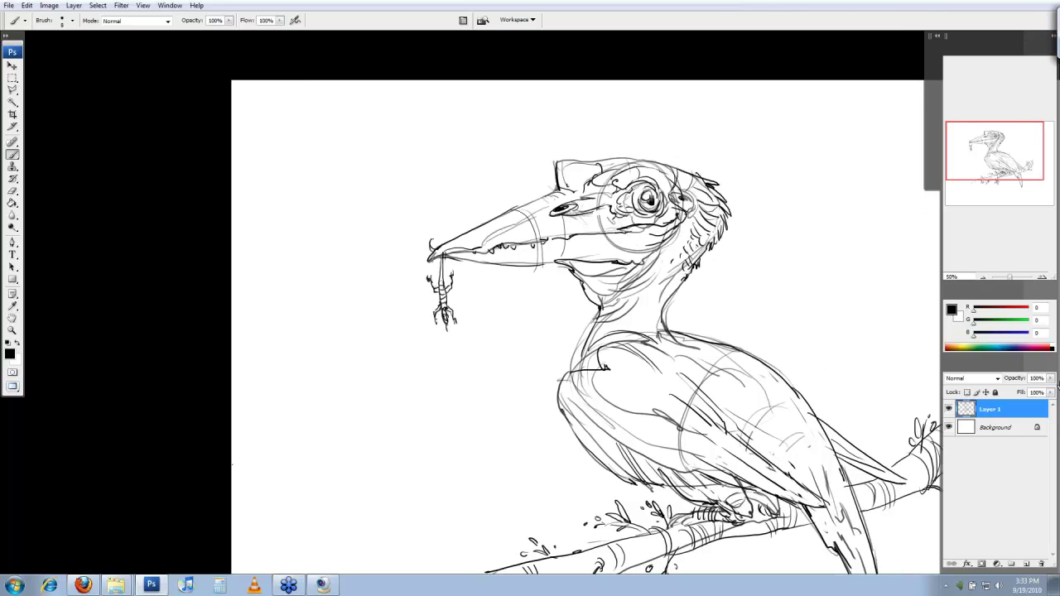
pyautogui.moveTo(681, 429); pyautogui.dragTo(654, 423)
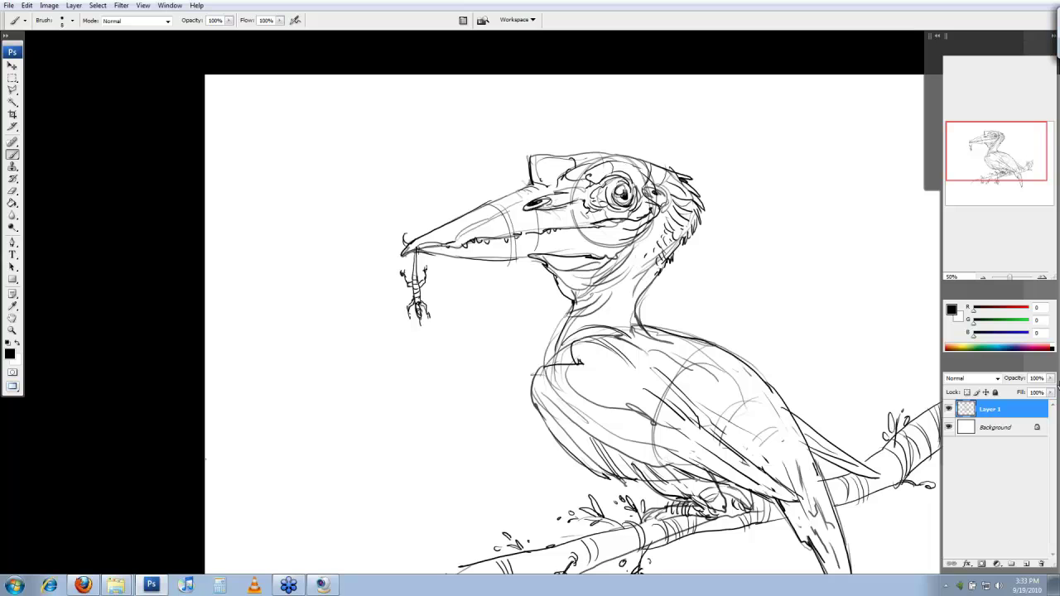
pyautogui.moveTo(744, 428); pyautogui.dragTo(644, 398)
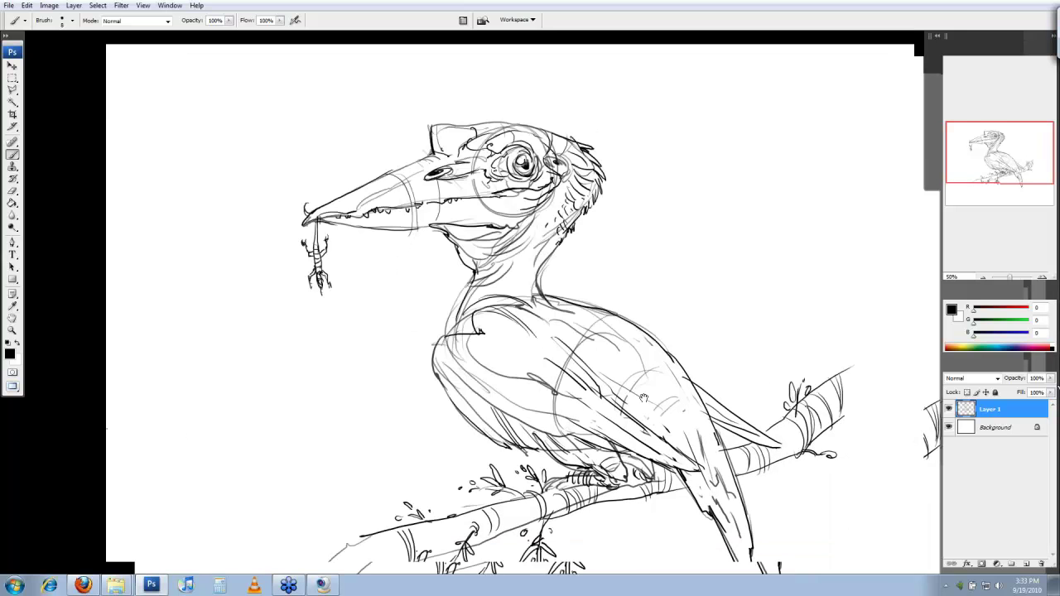
pyautogui.moveTo(644, 399); pyautogui.dragTo(622, 387)
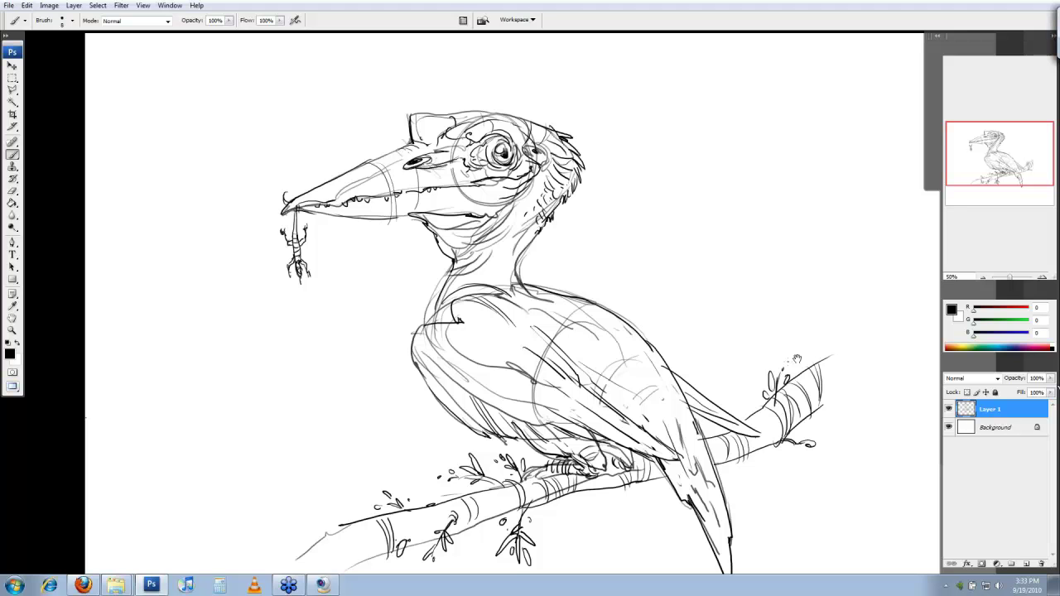
# Step: Add short feather strokes over the rear wing, lower back and upper tail
pyautogui.moveTo(797, 358); pyautogui.dragTo(789, 352)
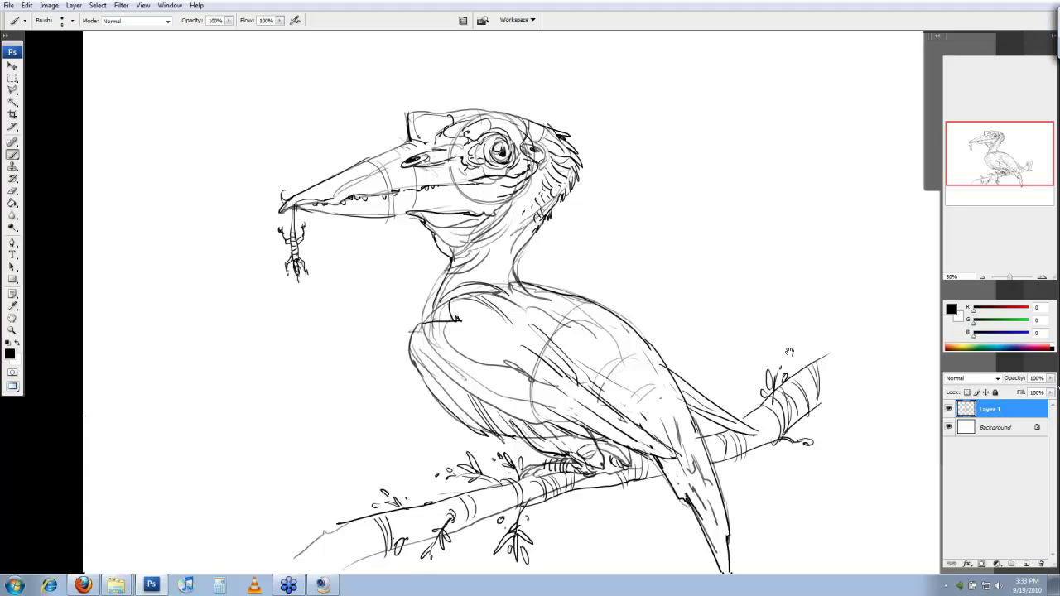
pyautogui.moveTo(790, 352); pyautogui.dragTo(768, 366)
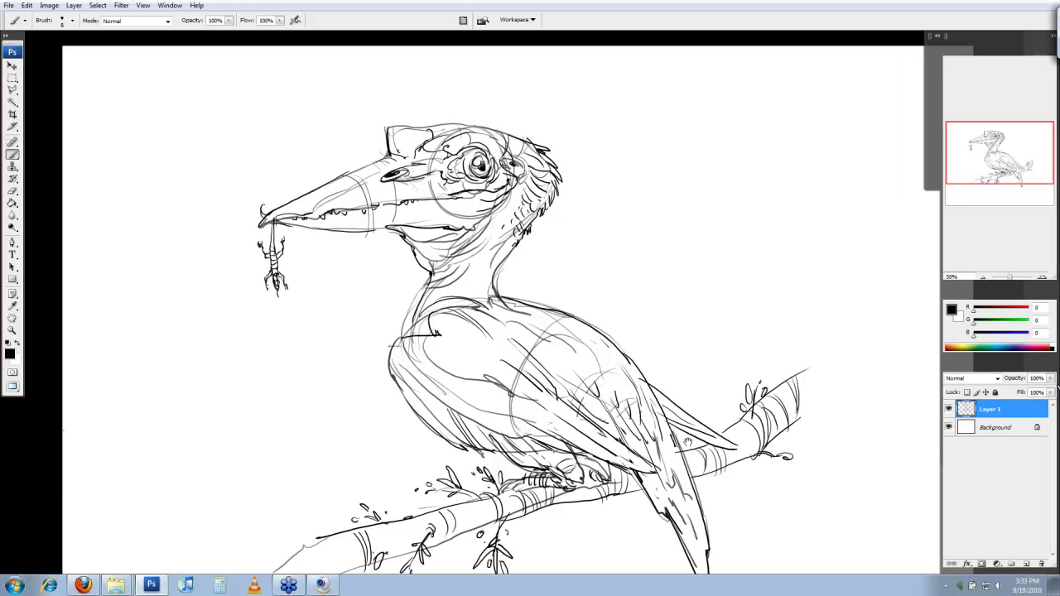
pyautogui.moveTo(688, 443); pyautogui.dragTo(681, 422)
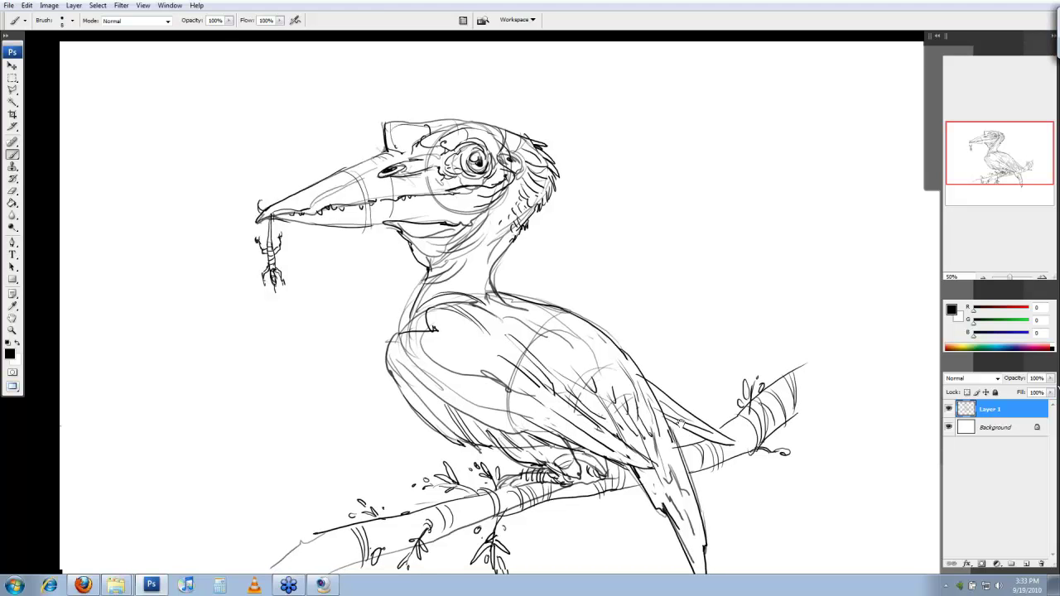
pyautogui.moveTo(681, 422); pyautogui.dragTo(676, 403)
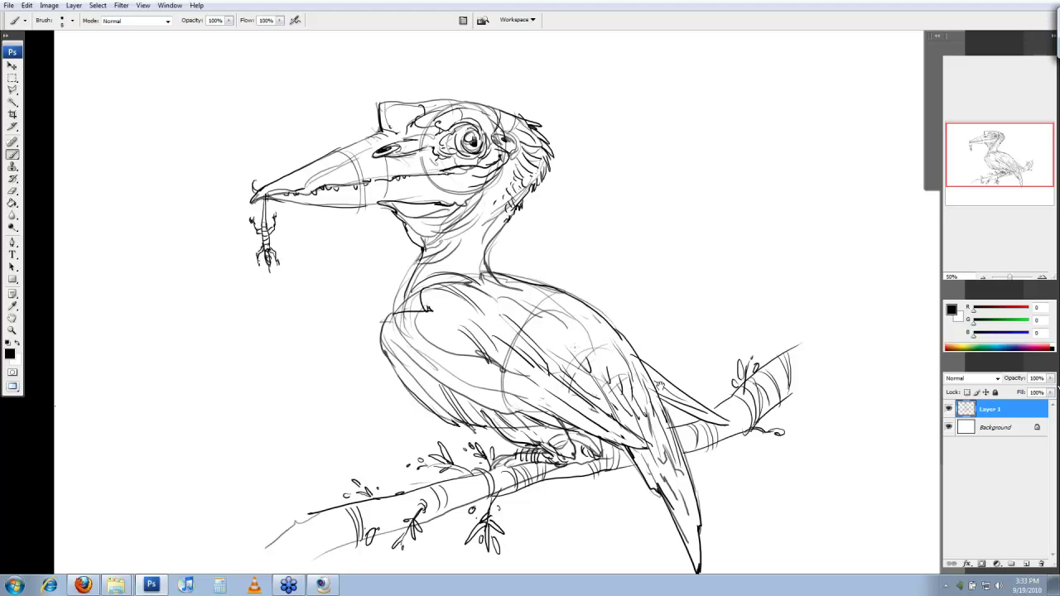
pyautogui.moveTo(662, 386); pyautogui.dragTo(666, 389)
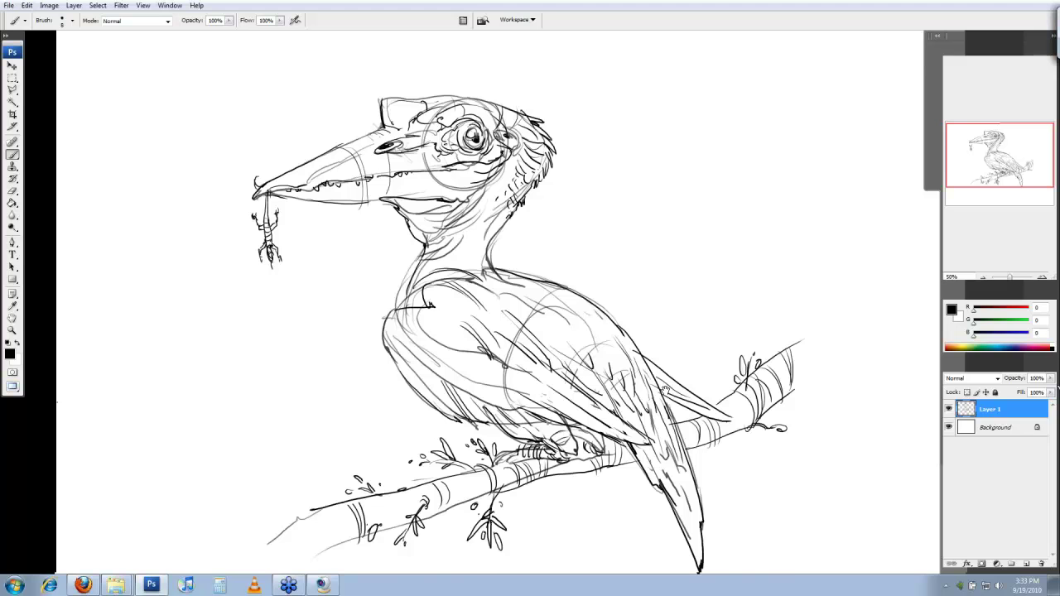
# Step: Add short feather strokes at the base of the throat and nape, and stipple small marks down the neck
pyautogui.moveTo(665, 389); pyautogui.dragTo(775, 426)
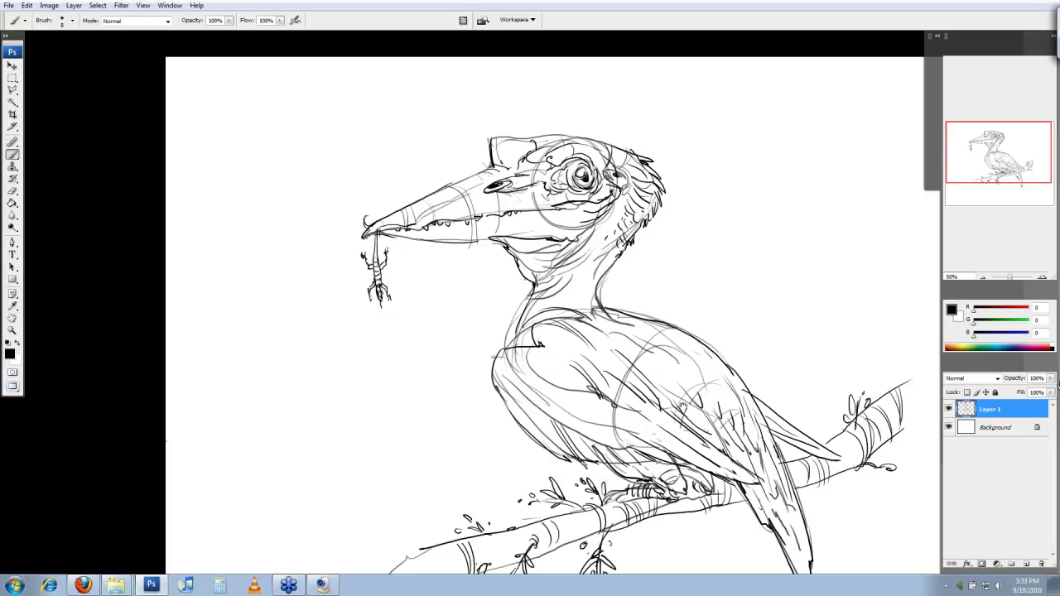
pyautogui.moveTo(683, 407); pyautogui.dragTo(694, 366)
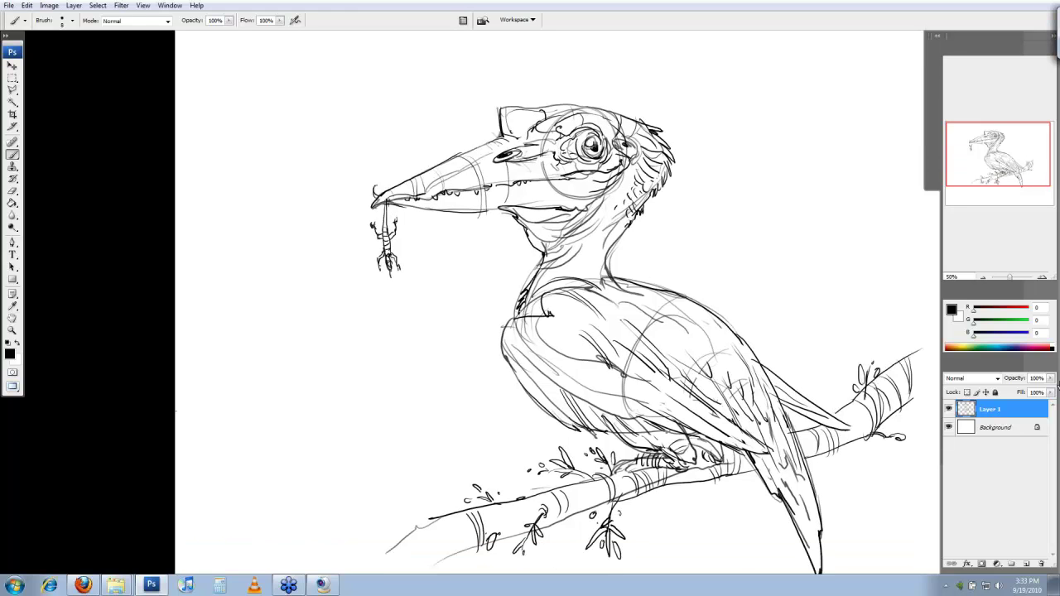
pyautogui.moveTo(702, 236); pyautogui.dragTo(701, 245)
pyautogui.moveTo(623, 231); pyautogui.dragTo(613, 250)
pyautogui.moveTo(600, 267); pyautogui.dragTo(607, 287)
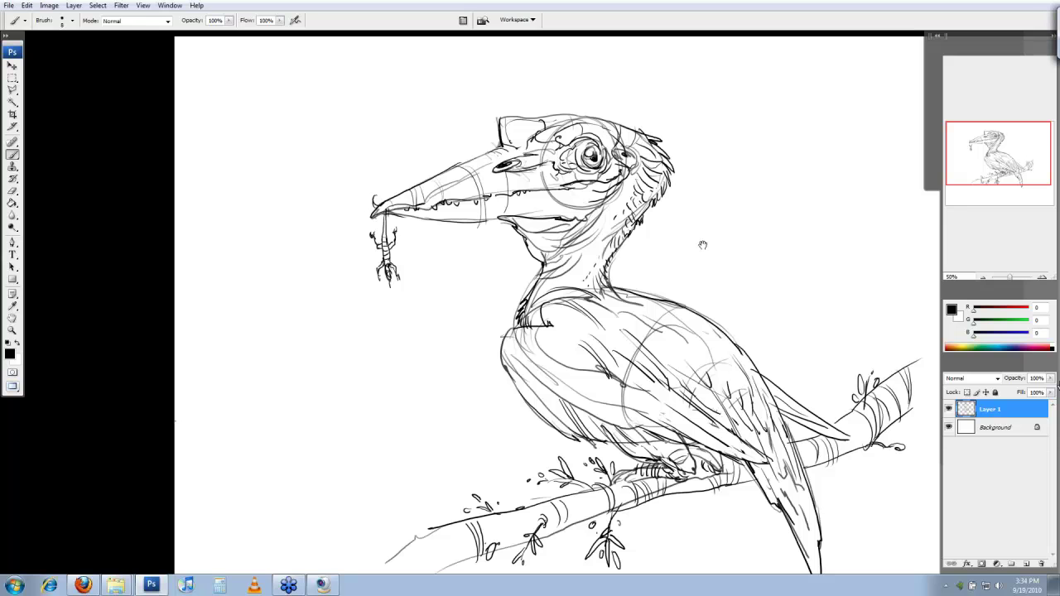
pyautogui.moveTo(702, 245); pyautogui.dragTo(705, 251)
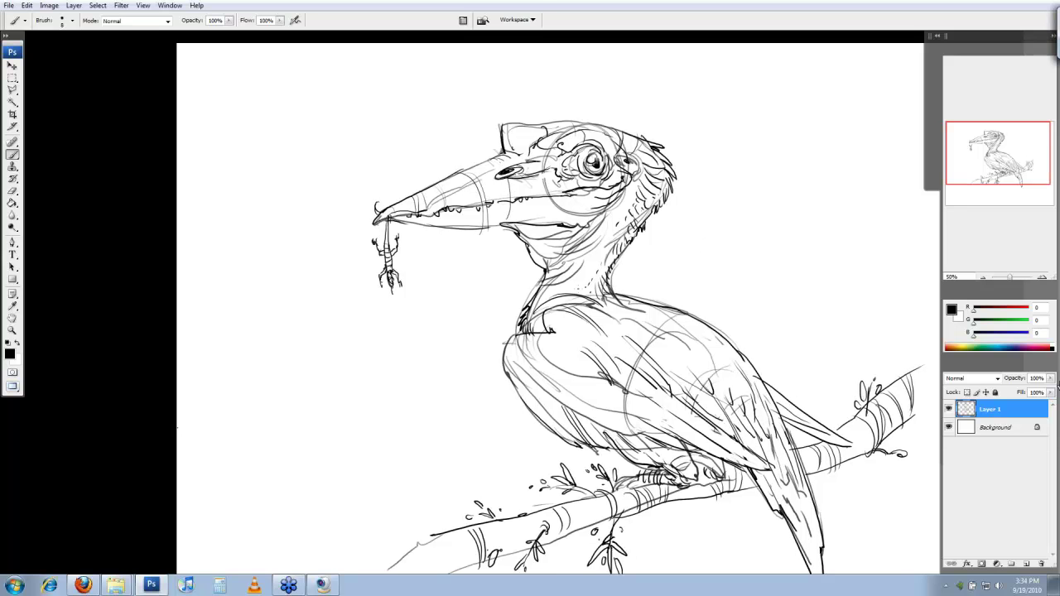
pyautogui.moveTo(579, 286); pyautogui.dragTo(575, 293)
pyautogui.moveTo(596, 290); pyautogui.dragTo(584, 243)
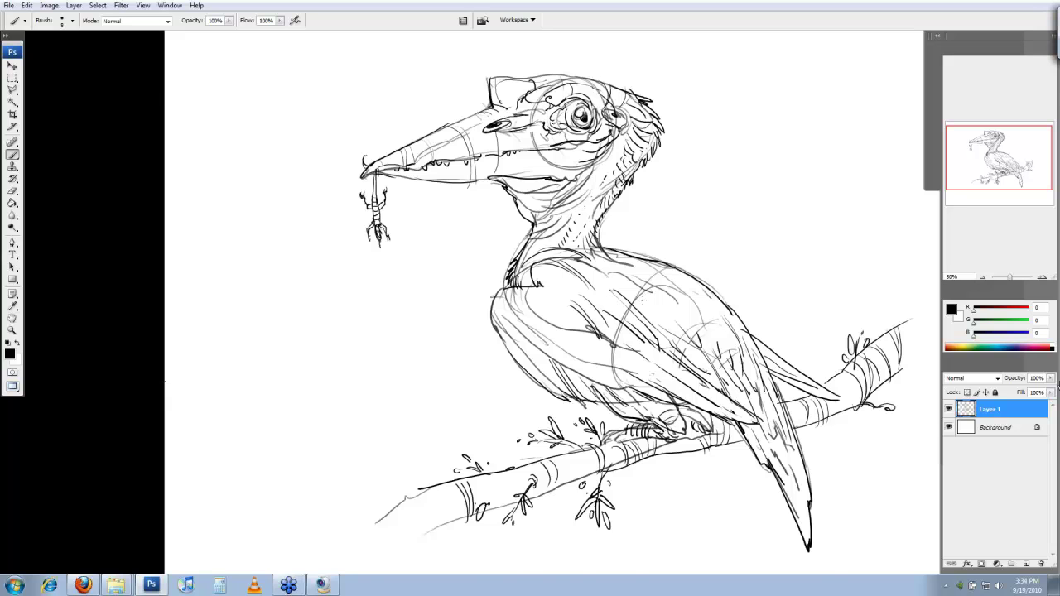
# Step: Hatch short wrinkle and shading strokes around the eye and behind the brow
pyautogui.moveTo(580, 149); pyautogui.dragTo(605, 248)
pyautogui.moveTo(601, 201); pyautogui.dragTo(592, 215)
pyautogui.moveTo(602, 205)
pyautogui.mouseDown()
pyautogui.moveTo(585, 224)
pyautogui.moveTo(626, 233)
pyautogui.mouseUp()
pyautogui.moveTo(634, 223); pyautogui.dragTo(632, 232)
pyautogui.moveTo(620, 192); pyautogui.dragTo(615, 199)
pyautogui.moveTo(624, 194); pyautogui.dragTo(619, 207)
pyautogui.moveTo(627, 203)
pyautogui.mouseDown()
pyautogui.moveTo(578, 204)
pyautogui.moveTo(571, 216)
pyautogui.mouseUp()
pyautogui.moveTo(580, 206); pyautogui.dragTo(569, 221)
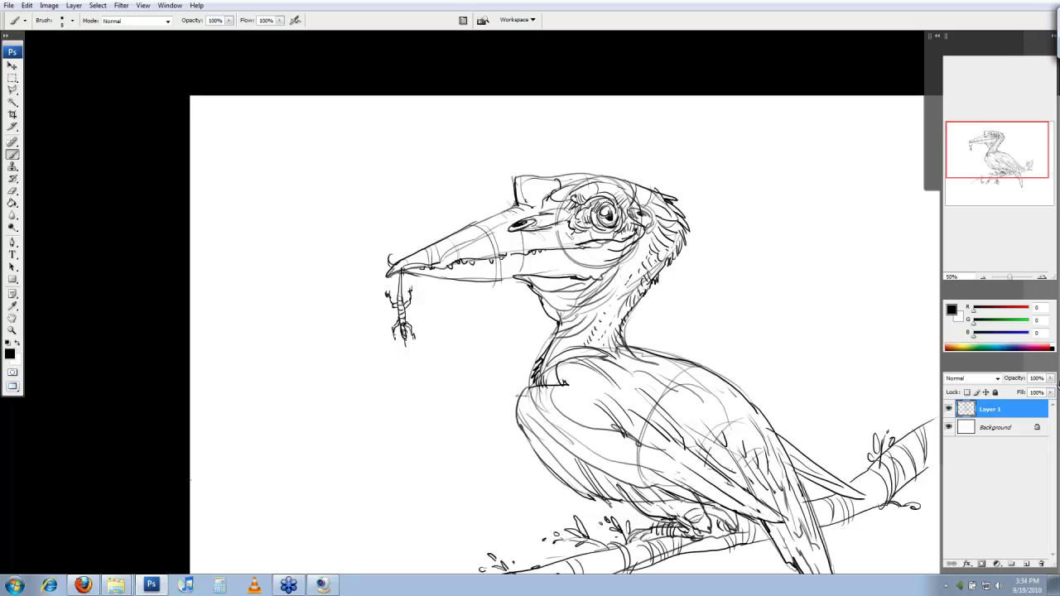
pyautogui.moveTo(633, 189); pyautogui.dragTo(625, 204)
# Step: Hatch the casque and the area around the nostril, and add small texture marks below the eye
pyautogui.moveTo(528, 183); pyautogui.dragTo(534, 206)
pyautogui.moveTo(545, 178); pyautogui.dragTo(544, 197)
pyautogui.moveTo(555, 181)
pyautogui.mouseDown()
pyautogui.moveTo(550, 193)
pyautogui.moveTo(575, 184)
pyautogui.moveTo(553, 210)
pyautogui.moveTo(518, 220)
pyautogui.moveTo(537, 228)
pyautogui.mouseUp()
pyautogui.moveTo(545, 216); pyautogui.dragTo(542, 231)
pyautogui.moveTo(548, 213); pyautogui.dragTo(545, 227)
pyautogui.moveTo(555, 213); pyautogui.dragTo(548, 225)
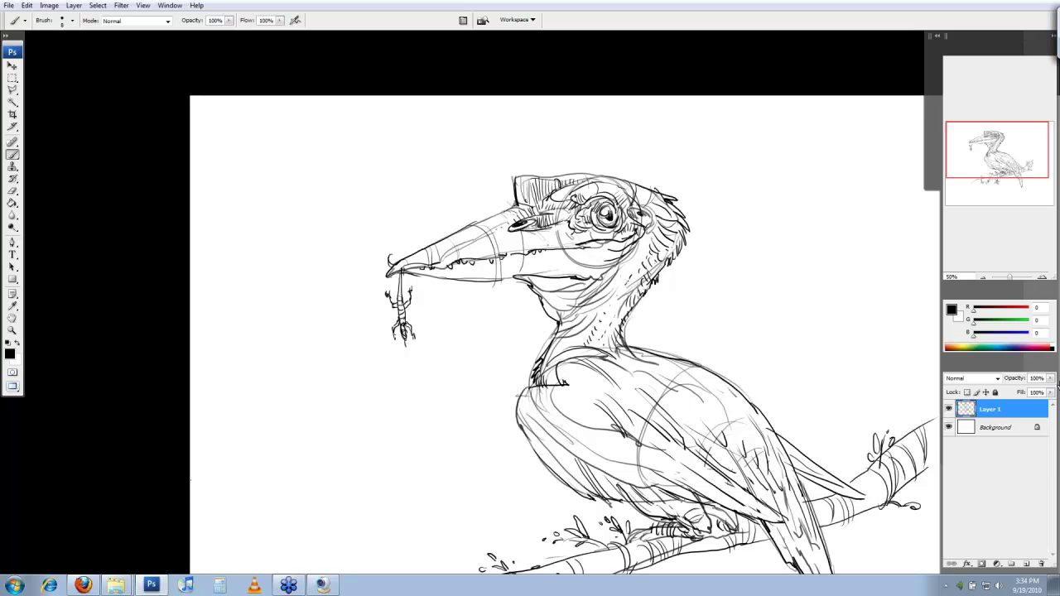
pyautogui.moveTo(572, 238); pyautogui.dragTo(560, 244)
# Step: Draw short feather tufts along the crown and down the back of the head
pyautogui.moveTo(688, 300); pyautogui.dragTo(713, 323)
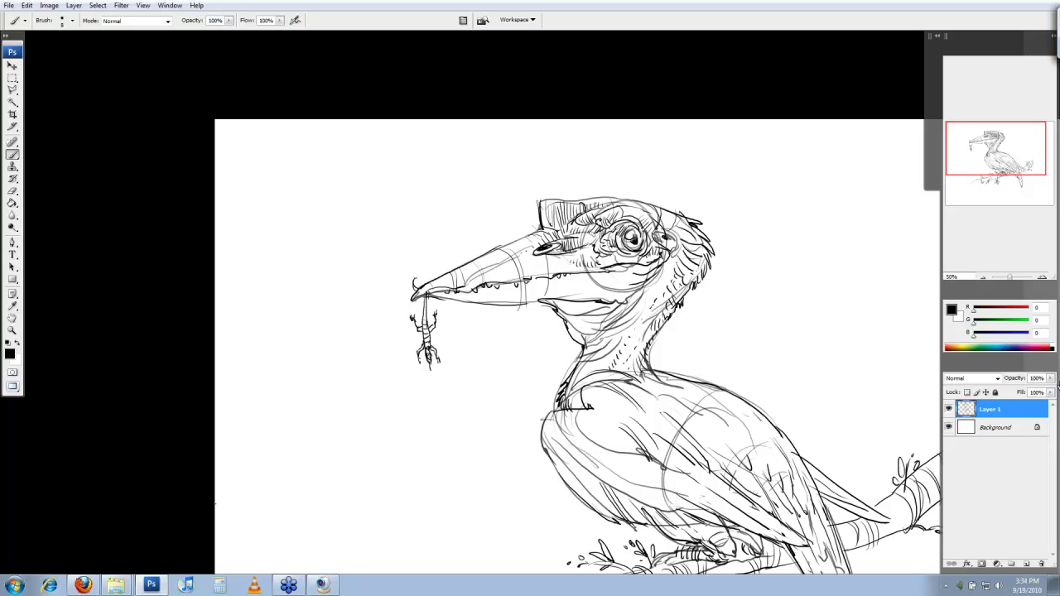
pyautogui.moveTo(630, 199)
pyautogui.mouseDown()
pyautogui.moveTo(663, 203)
pyautogui.moveTo(691, 228)
pyautogui.mouseUp()
pyautogui.moveTo(690, 237)
pyautogui.mouseDown()
pyautogui.moveTo(701, 242)
pyautogui.moveTo(659, 286)
pyautogui.mouseUp()
pyautogui.moveTo(669, 282); pyautogui.dragTo(661, 291)
# Step: Add short feather strokes and small feather-tip marks across the upper wing and back
pyautogui.moveTo(664, 369); pyautogui.dragTo(659, 366)
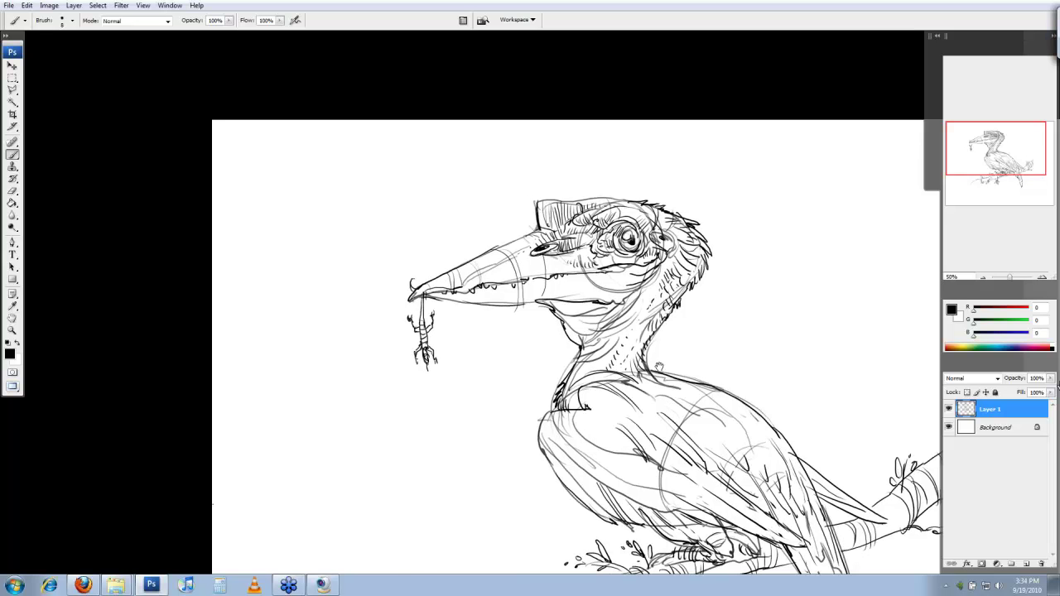
pyautogui.moveTo(660, 366); pyautogui.dragTo(527, 298)
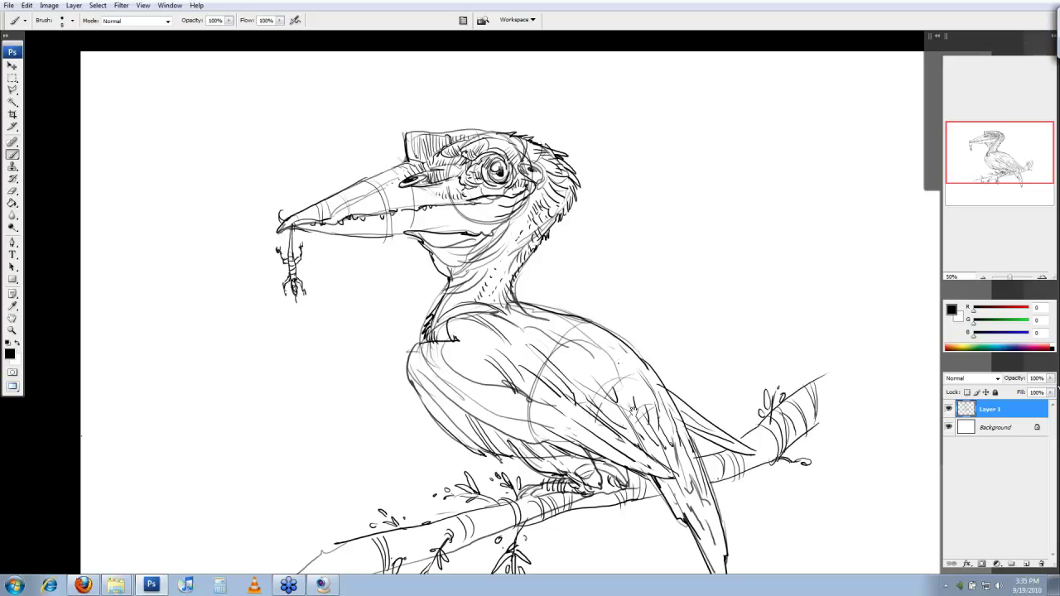
pyautogui.scroll(-1, 631, 410)
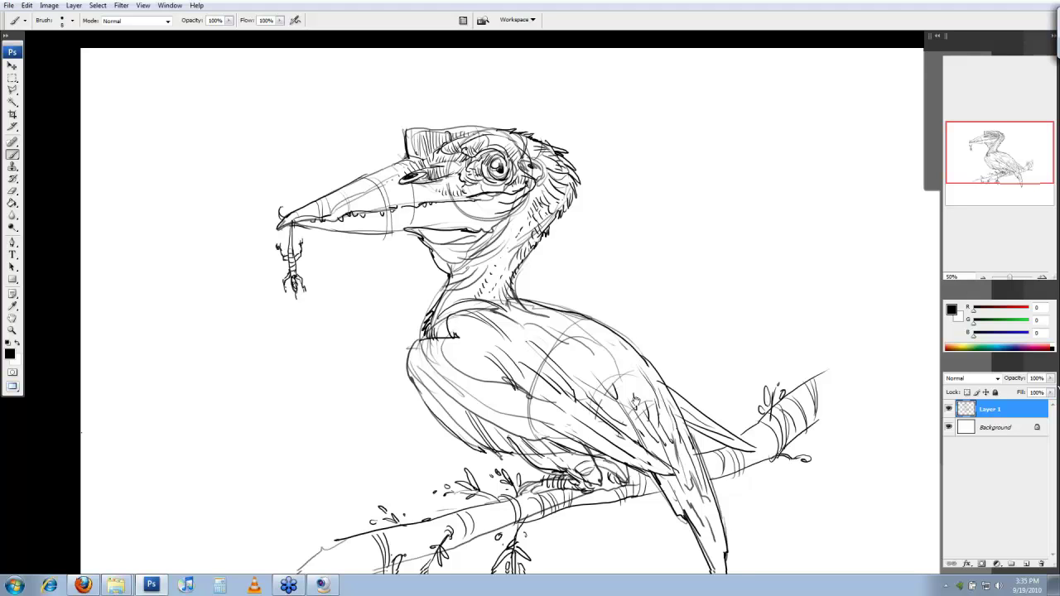
pyautogui.moveTo(636, 401); pyautogui.dragTo(651, 403)
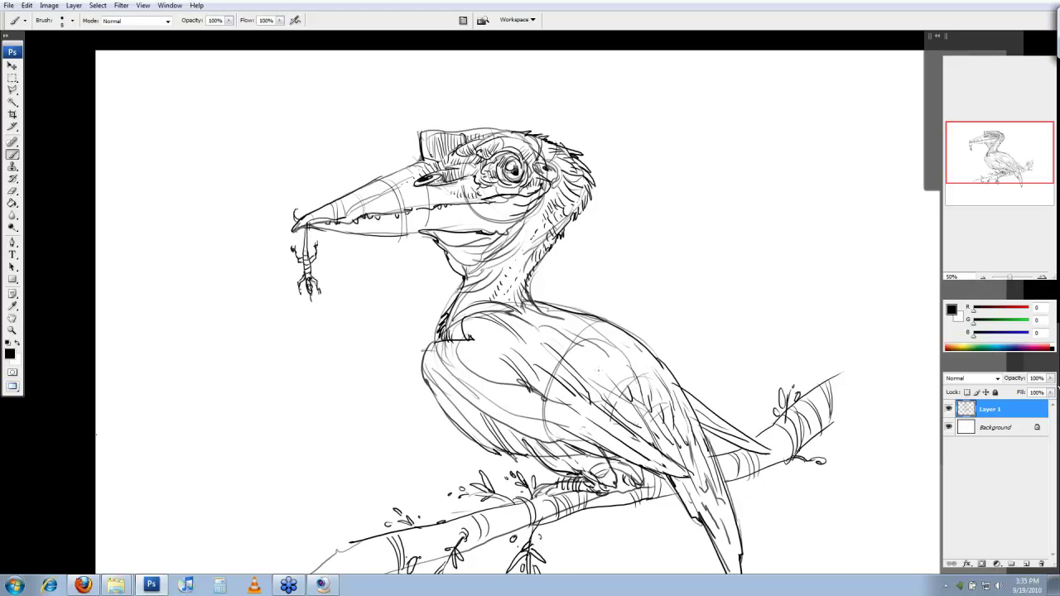
pyautogui.moveTo(598, 370); pyautogui.dragTo(607, 382)
pyautogui.moveTo(604, 385); pyautogui.dragTo(640, 434)
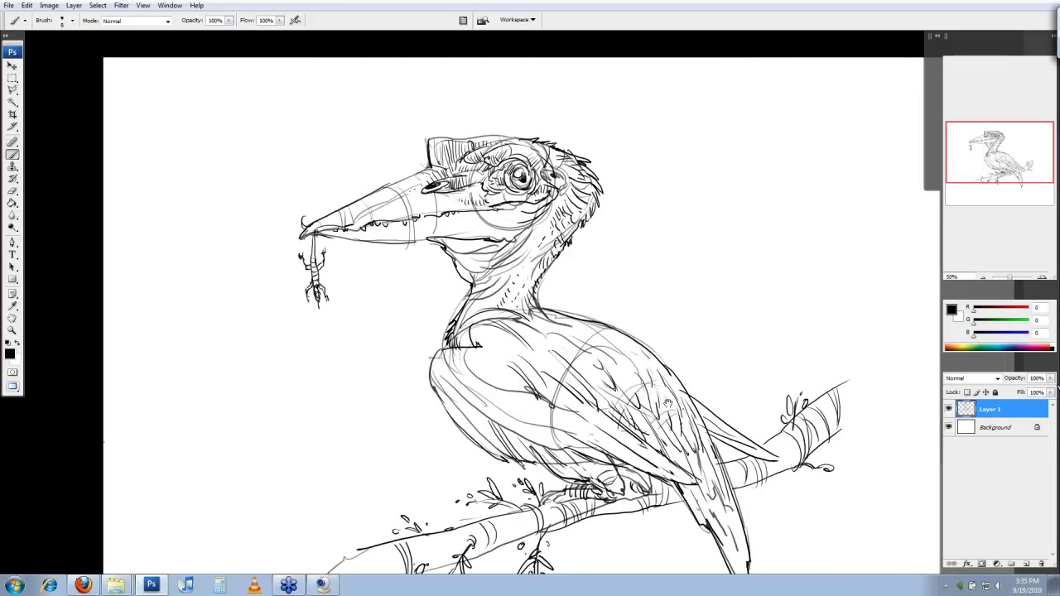
pyautogui.moveTo(668, 402)
pyautogui.mouseDown()
pyautogui.moveTo(674, 413)
pyautogui.moveTo(664, 388)
pyautogui.mouseUp()
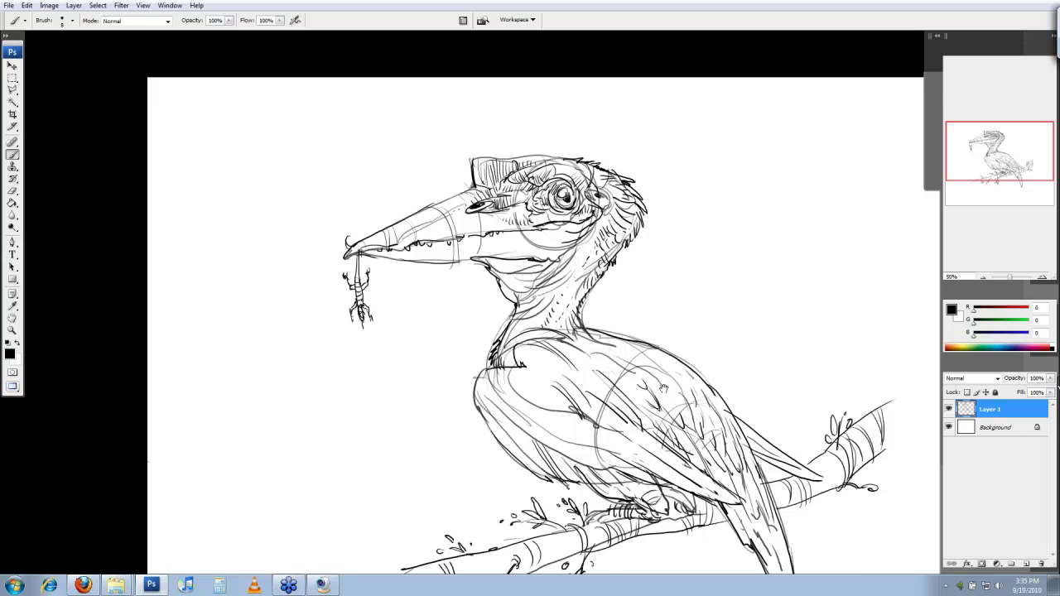
# Step: Hatch the top edge of the beak and add shading strokes around the mouth line below the eye
pyautogui.moveTo(664, 387); pyautogui.dragTo(746, 476)
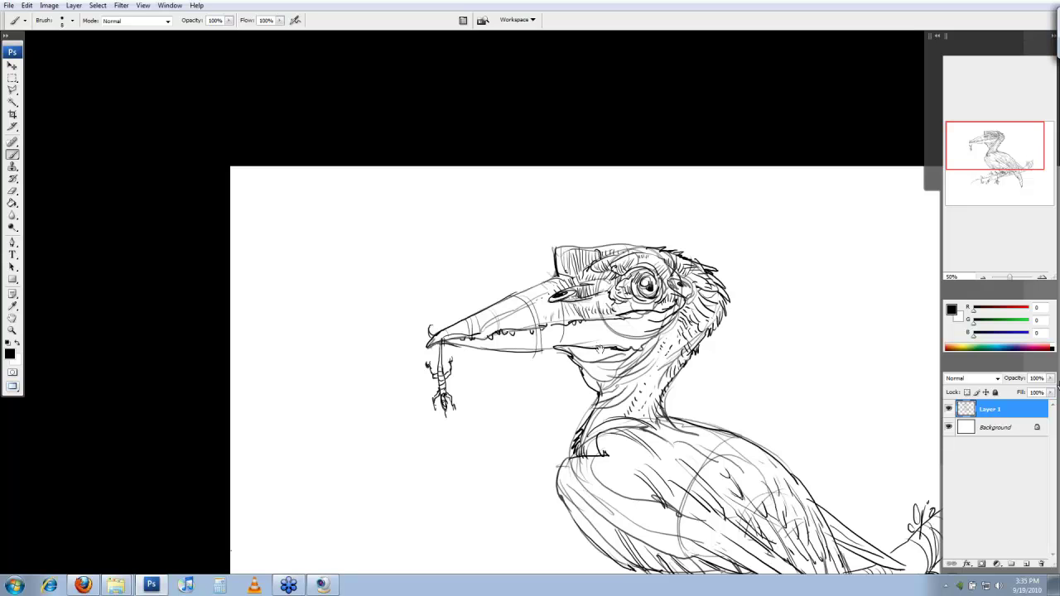
pyautogui.moveTo(600, 350); pyautogui.dragTo(647, 350)
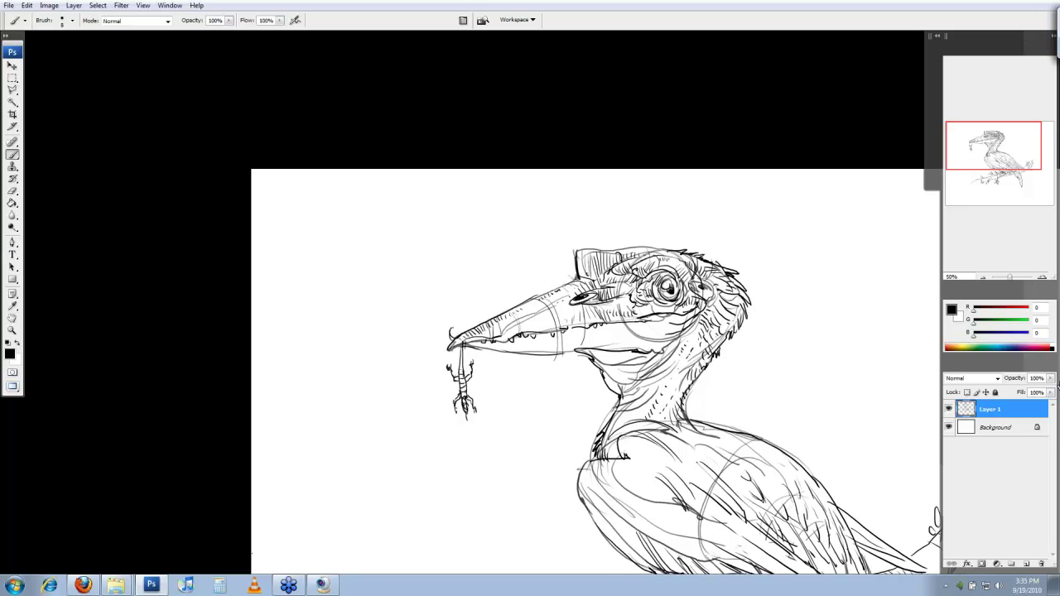
pyautogui.moveTo(691, 326); pyautogui.dragTo(693, 325)
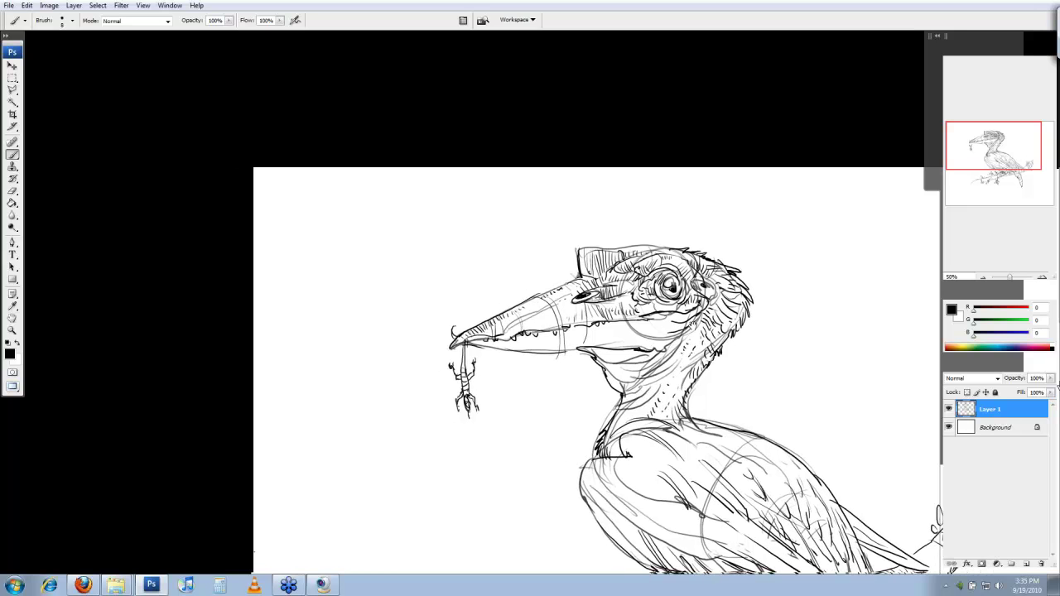
pyautogui.moveTo(642, 335)
pyautogui.mouseDown()
pyautogui.moveTo(669, 334)
pyautogui.moveTo(685, 347)
pyautogui.moveTo(654, 323)
pyautogui.moveTo(656, 293)
pyautogui.mouseUp()
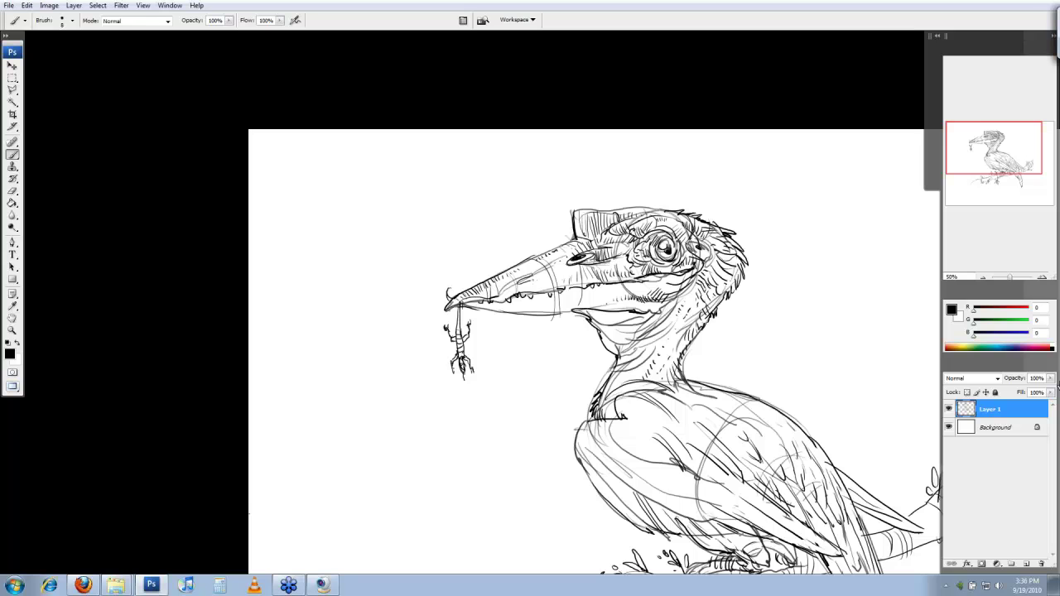
# Step: Add short feather strokes along the front of the breast and the underside of the body
pyautogui.moveTo(635, 316); pyautogui.dragTo(555, 277)
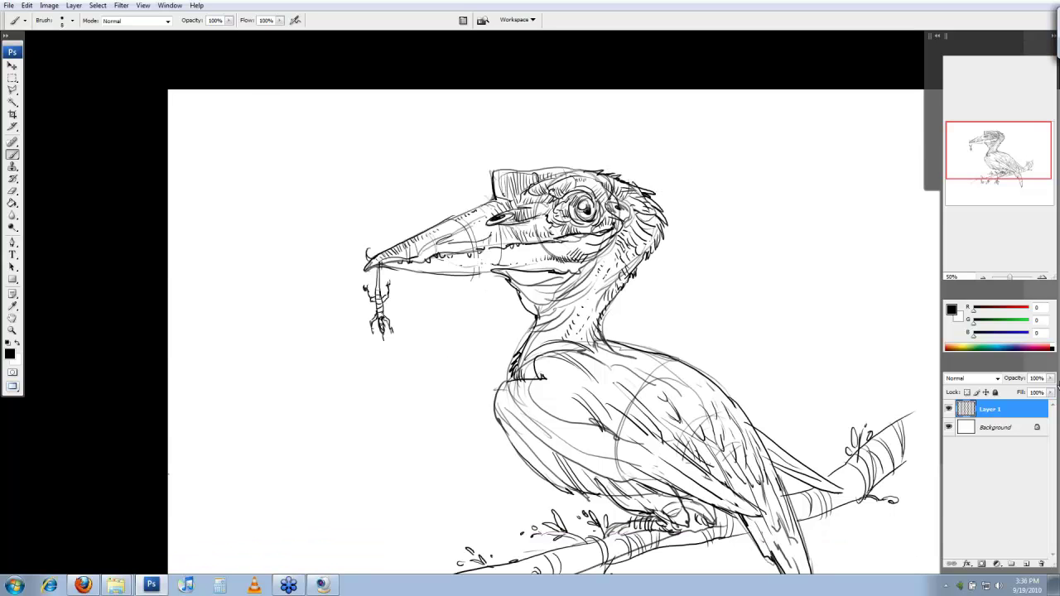
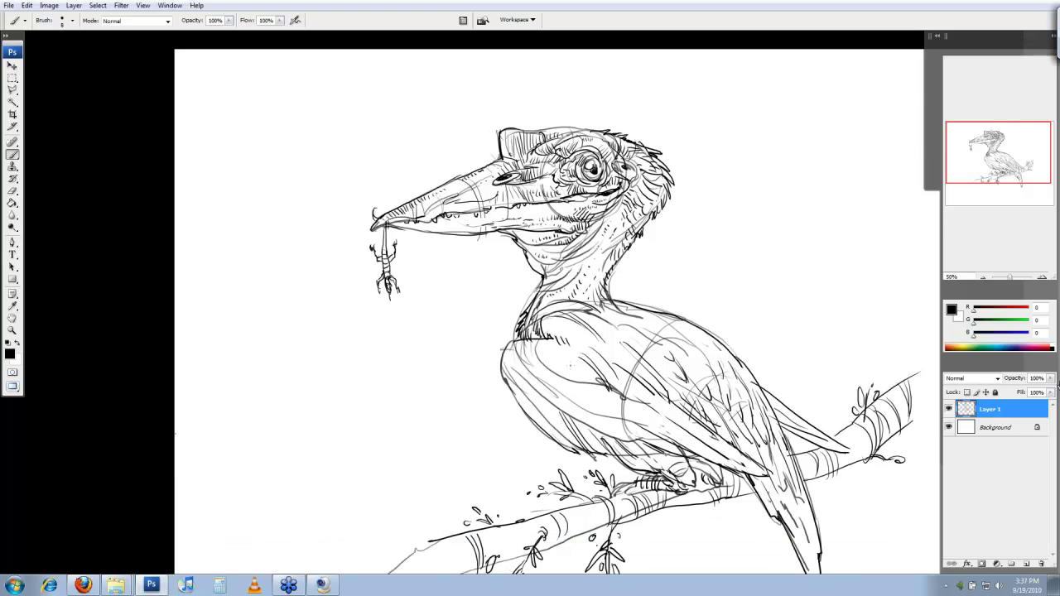
pyautogui.moveTo(512, 358)
pyautogui.mouseDown()
pyautogui.moveTo(545, 405)
pyautogui.moveTo(571, 402)
pyautogui.mouseUp()
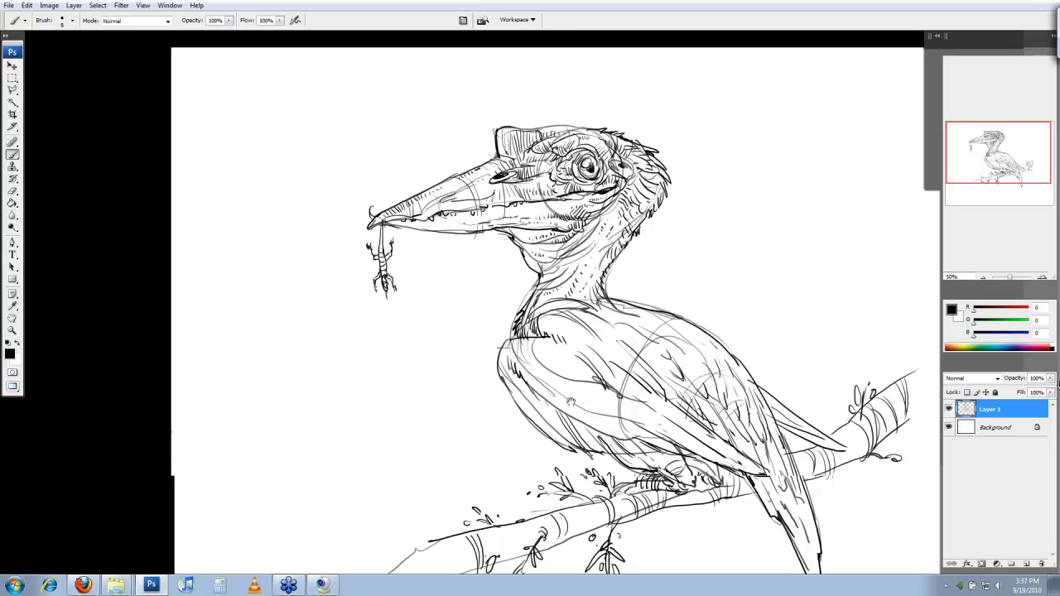
pyautogui.moveTo(571, 403); pyautogui.dragTo(551, 370)
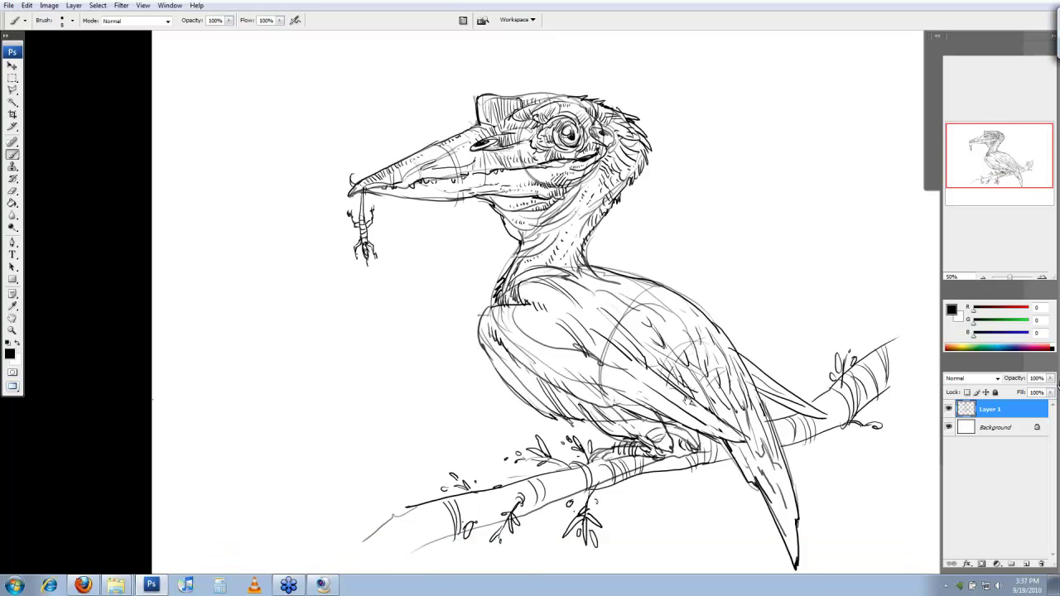
pyautogui.moveTo(688, 400); pyautogui.dragTo(669, 403)
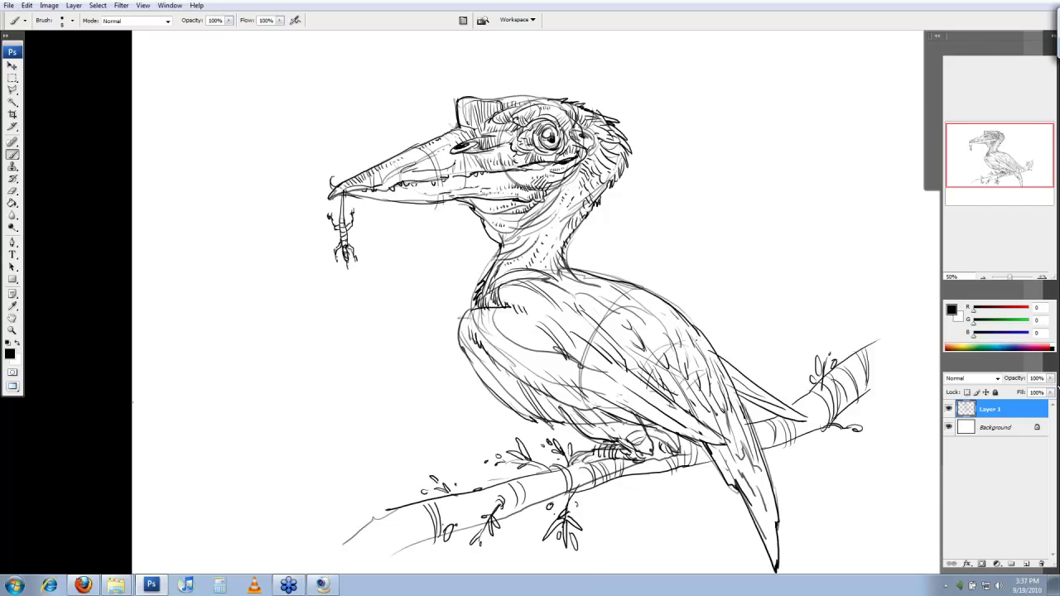
# Step: Erase stray construction lines around the beak and touch up its cutting edge with the brush
pyautogui.moveTo(415, 146); pyautogui.dragTo(566, 232)
pyautogui.press('e')
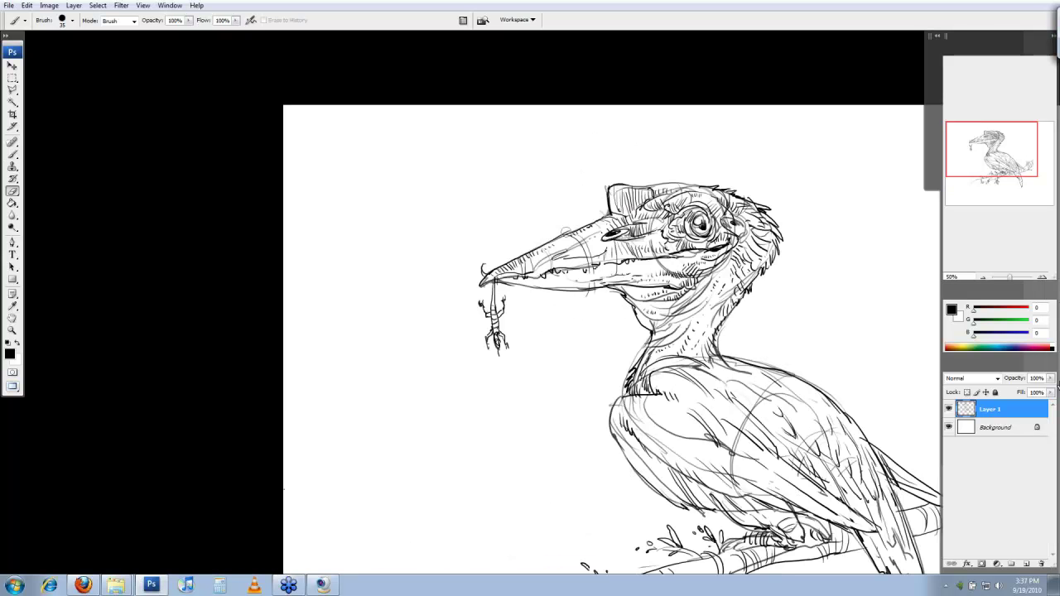
pyautogui.press('b')
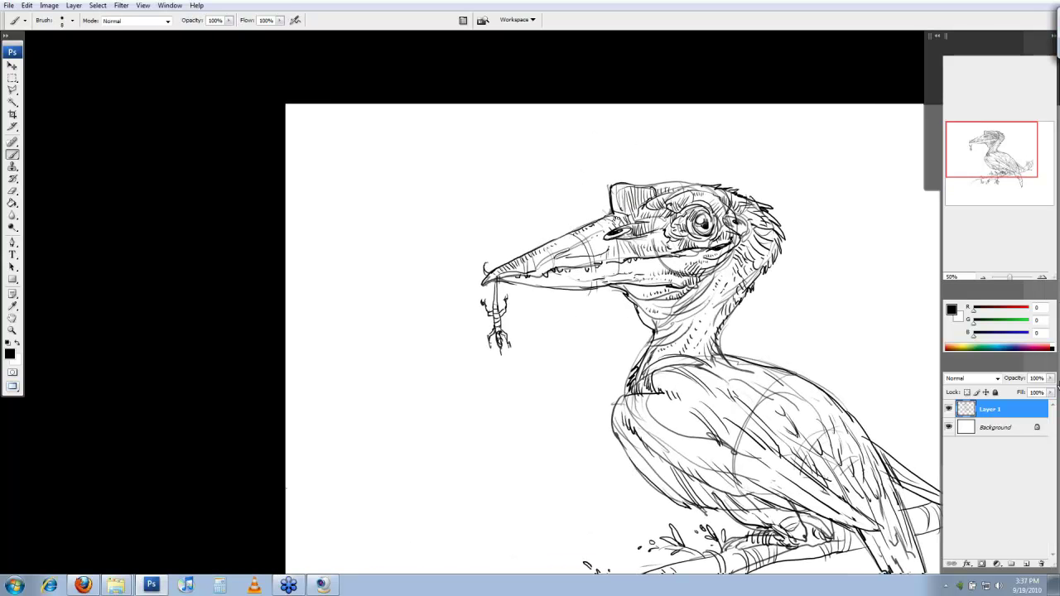
pyautogui.moveTo(525, 278); pyautogui.dragTo(539, 274)
pyautogui.press('e')
pyautogui.press('b')
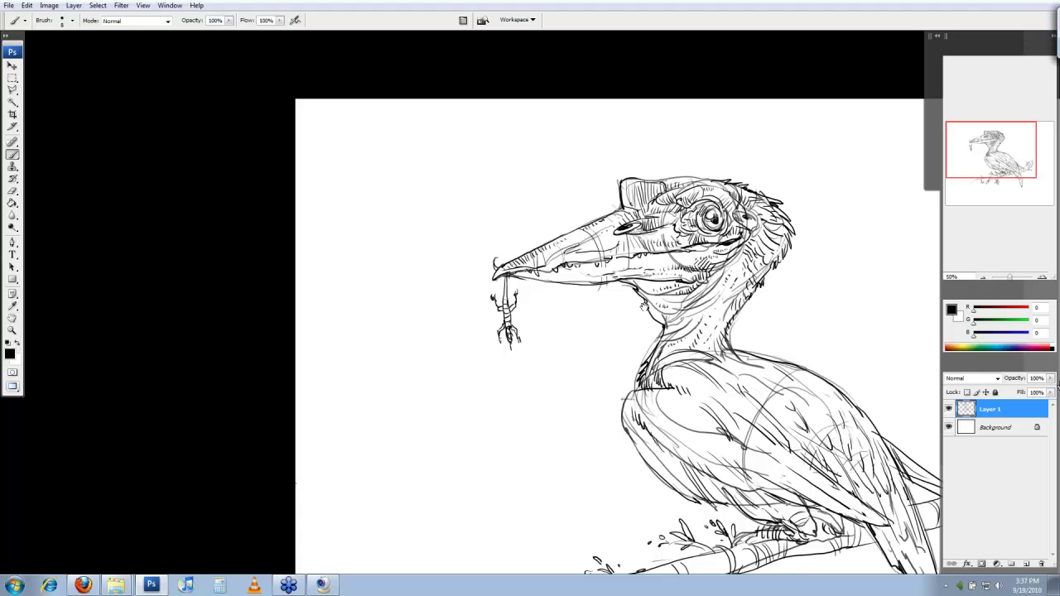
# Step: Refine the bird's throat, wing and tail feathers with short black brush strokes and darken the tail tip
pyautogui.moveTo(644, 306); pyautogui.dragTo(630, 321)
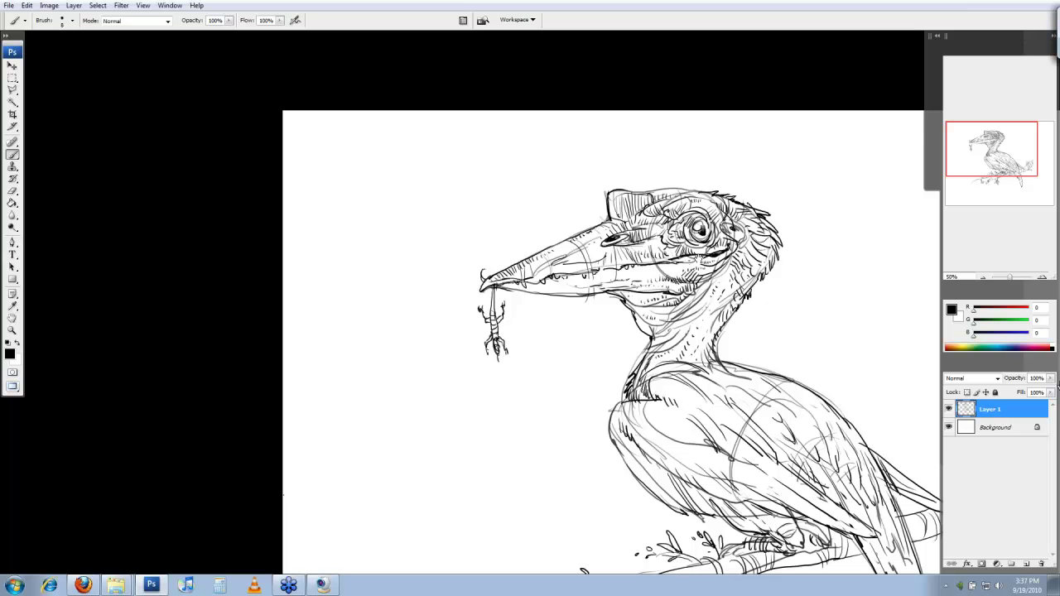
pyautogui.moveTo(706, 210); pyautogui.dragTo(672, 184)
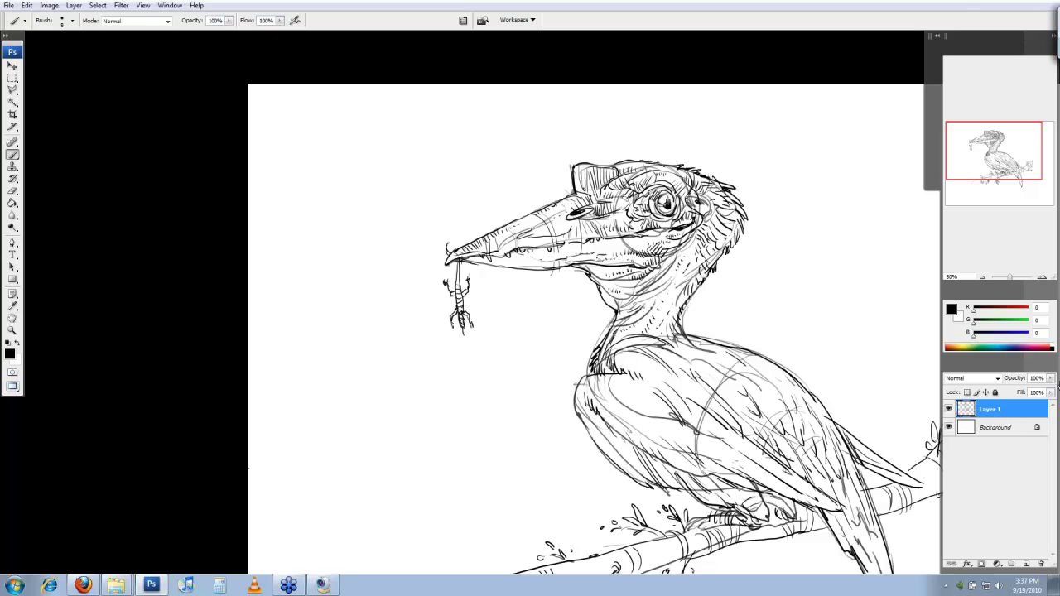
pyautogui.moveTo(616, 318)
pyautogui.mouseDown()
pyautogui.moveTo(606, 300)
pyautogui.moveTo(575, 355)
pyautogui.mouseUp()
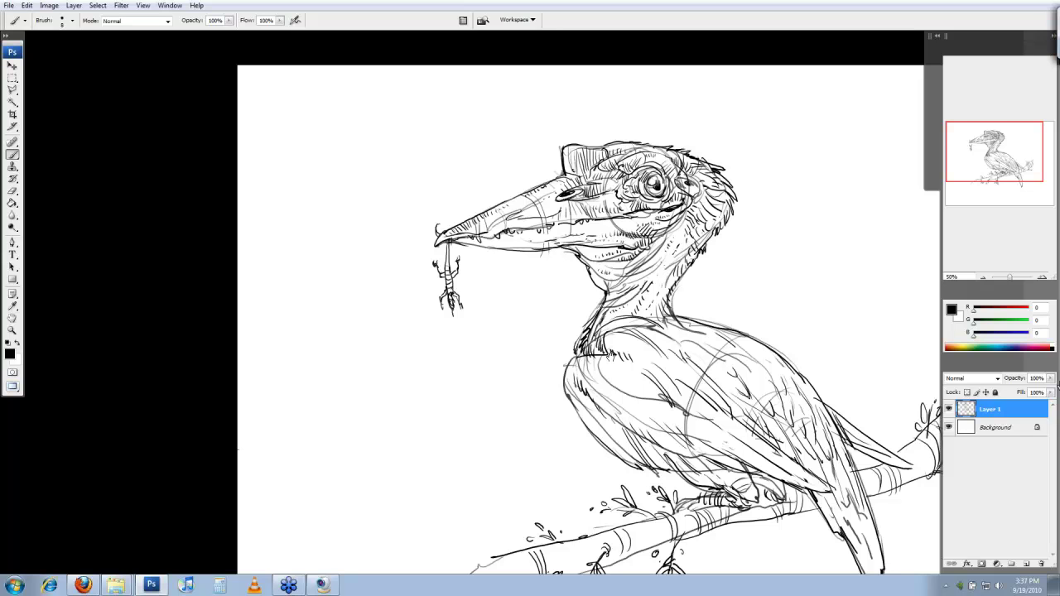
pyautogui.moveTo(612, 355); pyautogui.dragTo(609, 357)
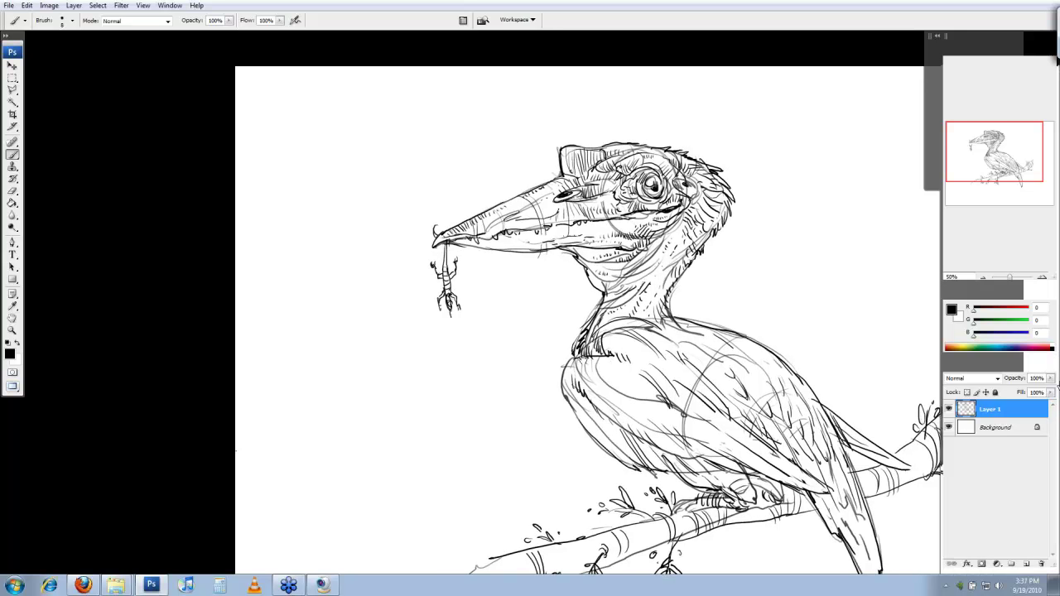
pyautogui.moveTo(876, 358); pyautogui.dragTo(670, 348)
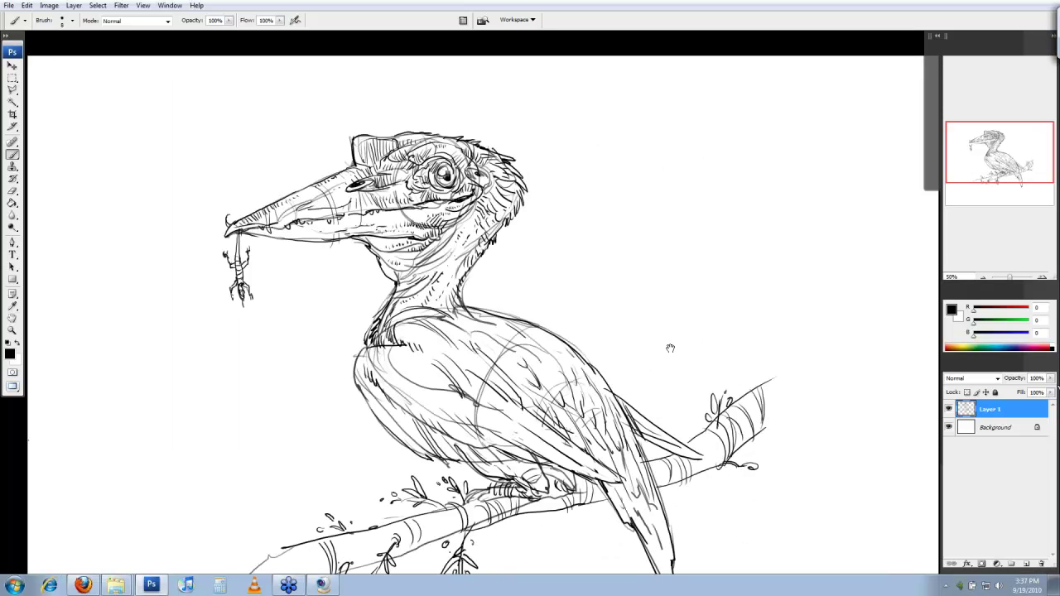
pyautogui.moveTo(670, 348); pyautogui.dragTo(635, 315)
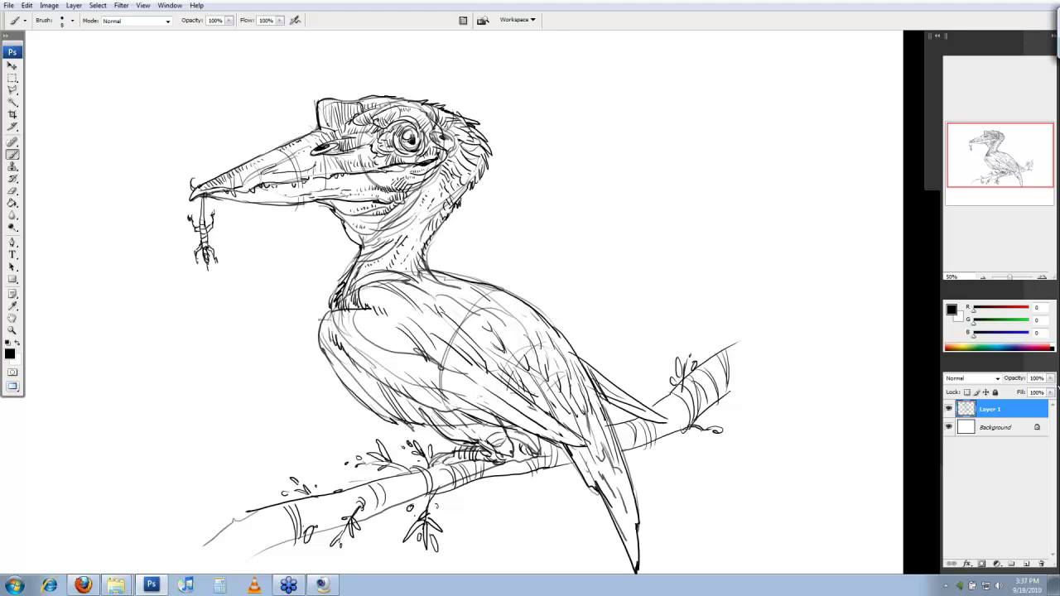
pyautogui.moveTo(442, 367); pyautogui.dragTo(481, 354)
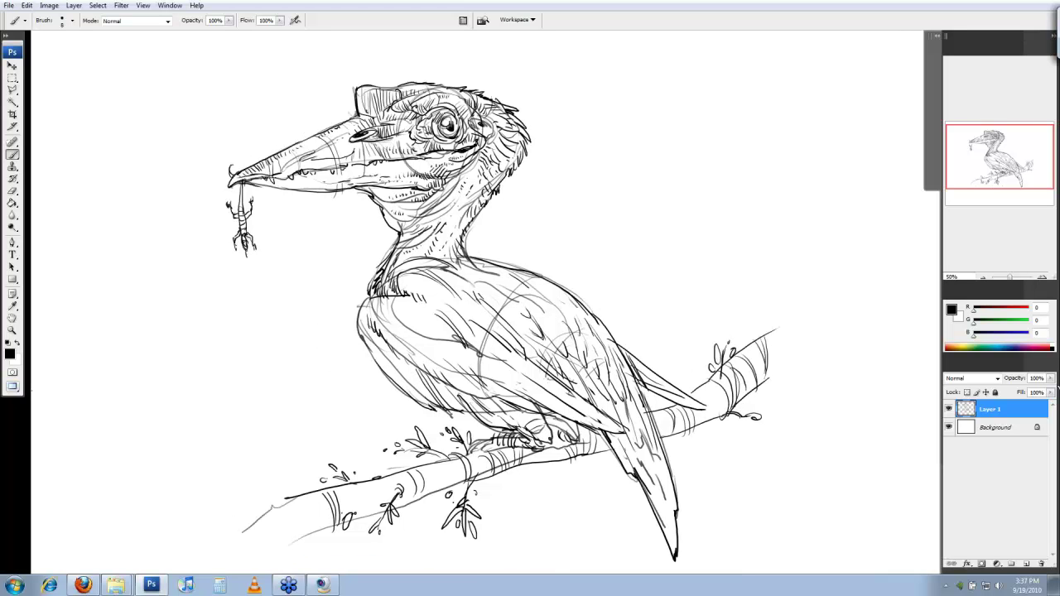
pyautogui.moveTo(636, 362)
pyautogui.mouseDown()
pyautogui.moveTo(629, 354)
pyautogui.moveTo(651, 384)
pyautogui.mouseUp()
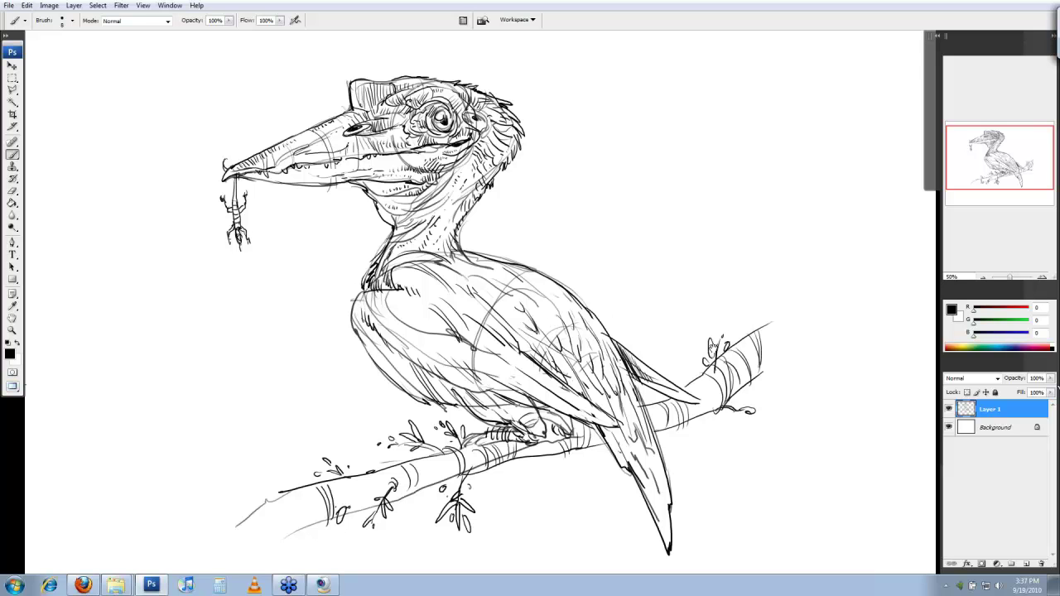
pyautogui.moveTo(710, 346); pyautogui.dragTo(711, 335)
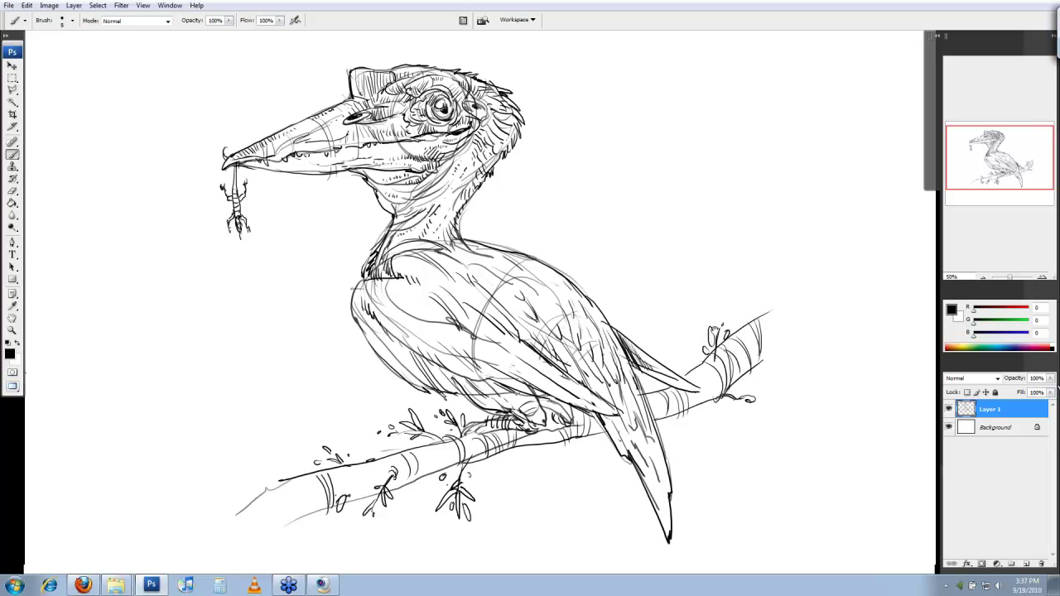
# Step: Hatch the bird's feet with curved black strokes and add feather lines along the tail
pyautogui.moveTo(714, 331); pyautogui.dragTo(717, 323)
pyautogui.moveTo(522, 391); pyautogui.dragTo(540, 398)
pyautogui.moveTo(555, 393); pyautogui.dragTo(573, 410)
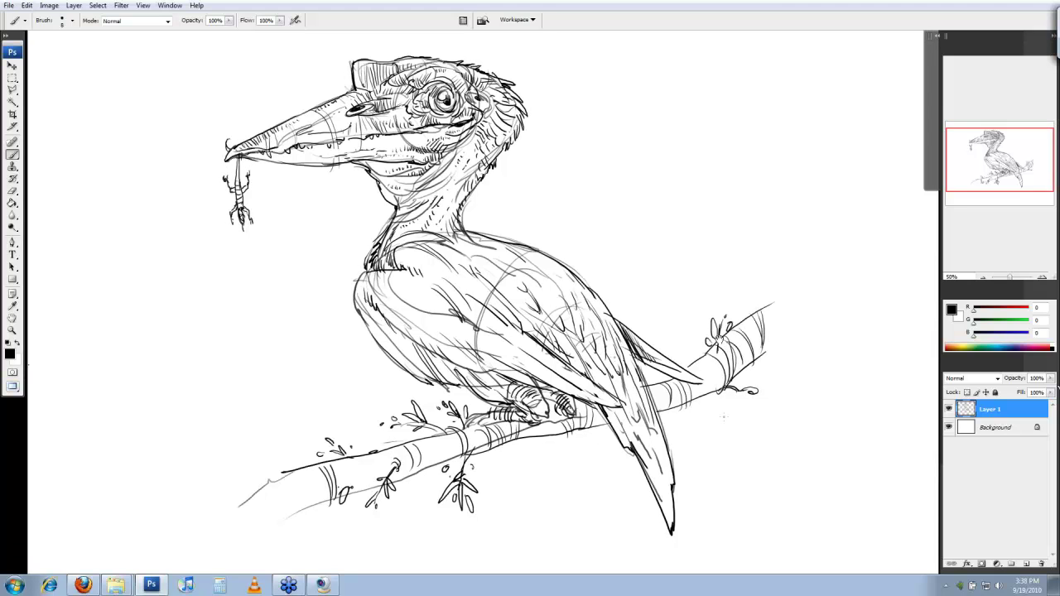
pyautogui.moveTo(723, 418); pyautogui.dragTo(723, 367)
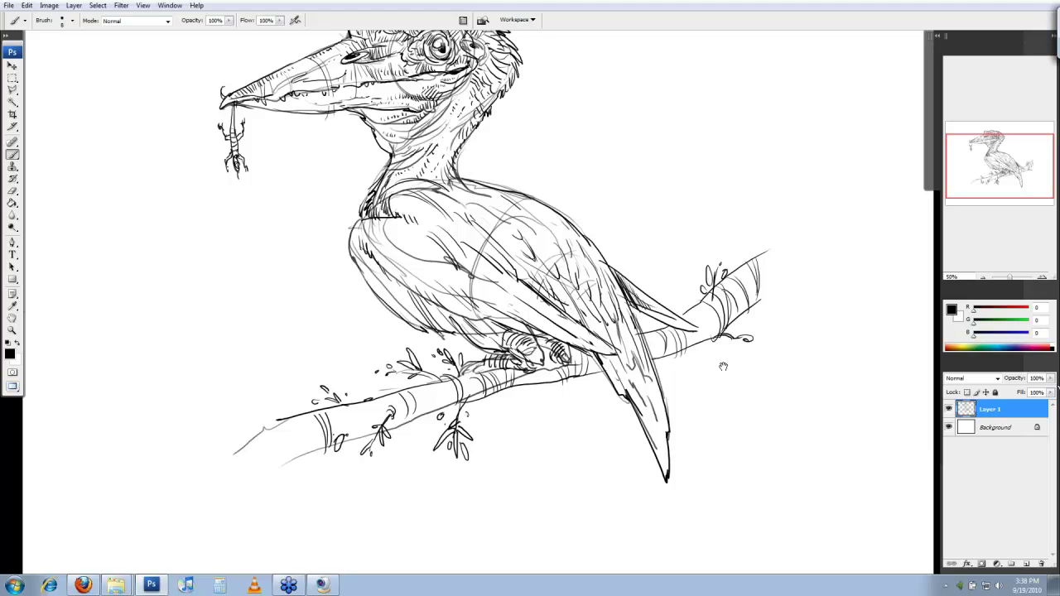
pyautogui.moveTo(723, 366); pyautogui.dragTo(755, 408)
pyautogui.moveTo(628, 427); pyautogui.dragTo(636, 442)
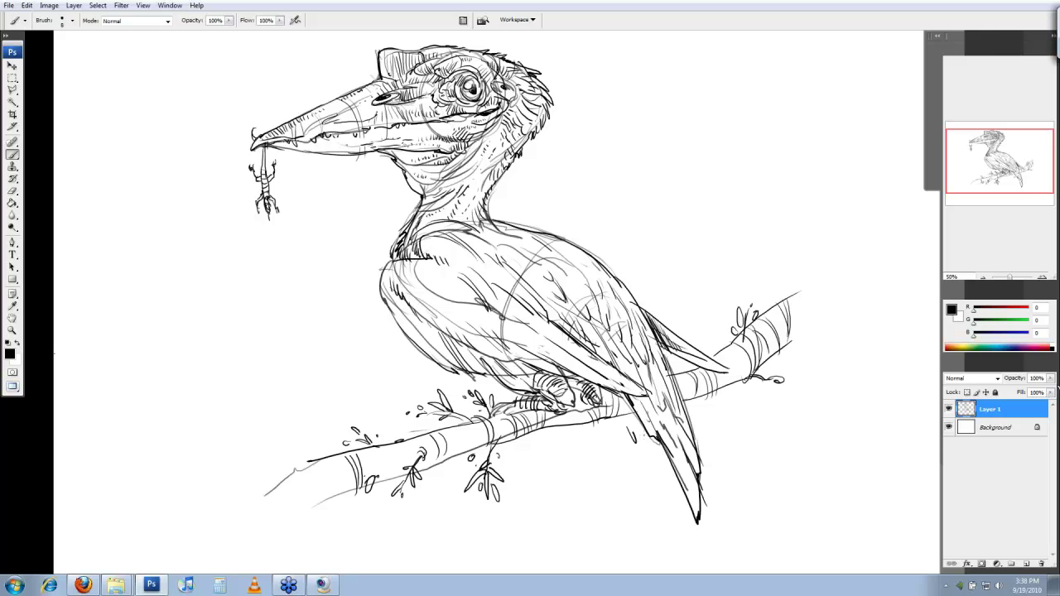
pyautogui.moveTo(633, 434); pyautogui.dragTo(665, 487)
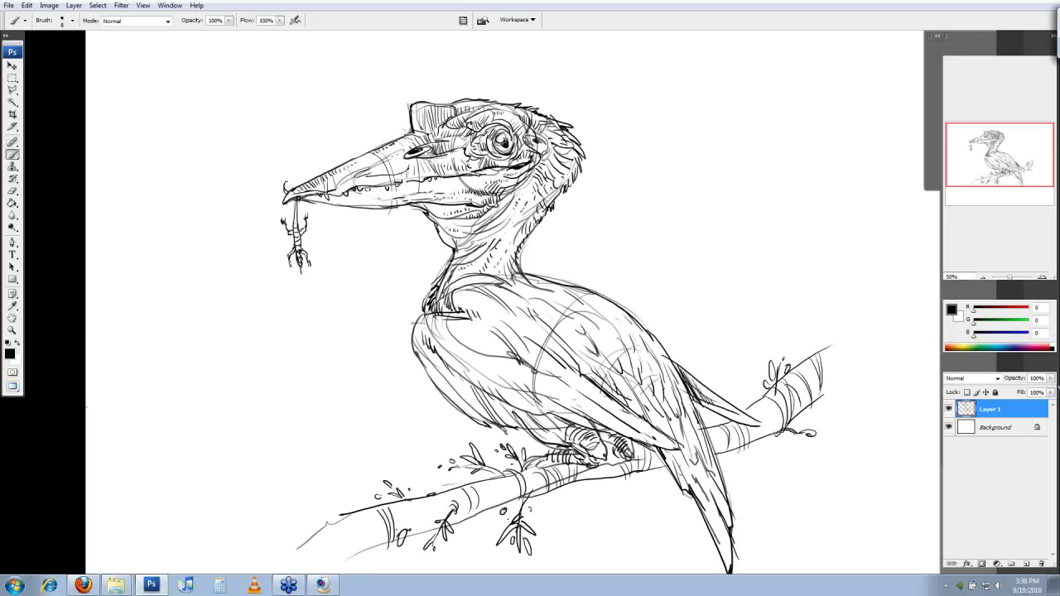
# Step: Darken the bird's eye, leaving small highlights in the pupil, and shade the small round detail behind it
pyautogui.moveTo(504, 146)
pyautogui.mouseDown()
pyautogui.moveTo(536, 232)
pyautogui.moveTo(574, 233)
pyautogui.mouseUp()
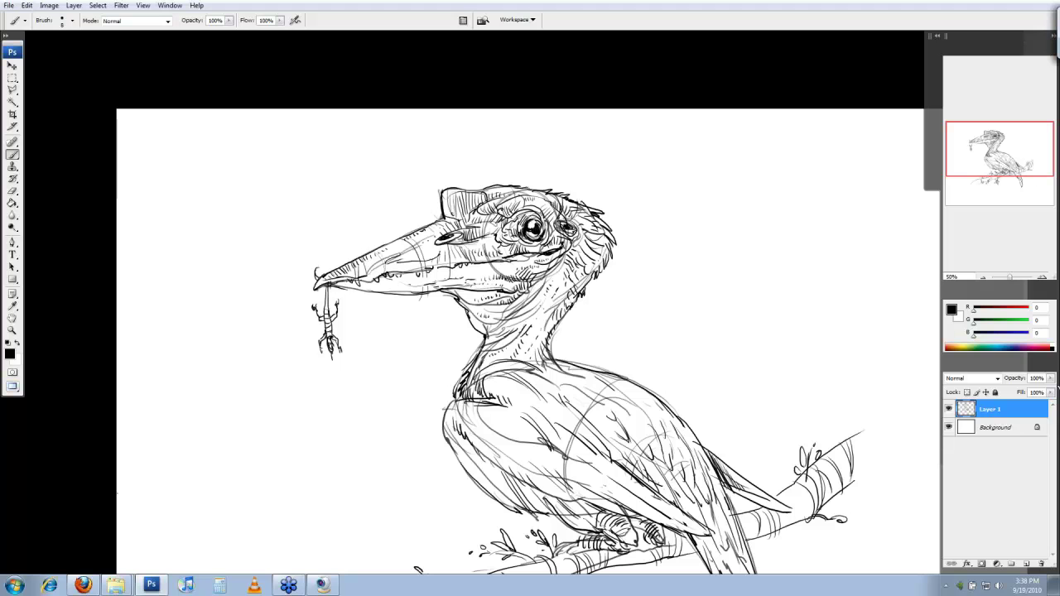
pyautogui.moveTo(654, 270); pyautogui.dragTo(651, 266)
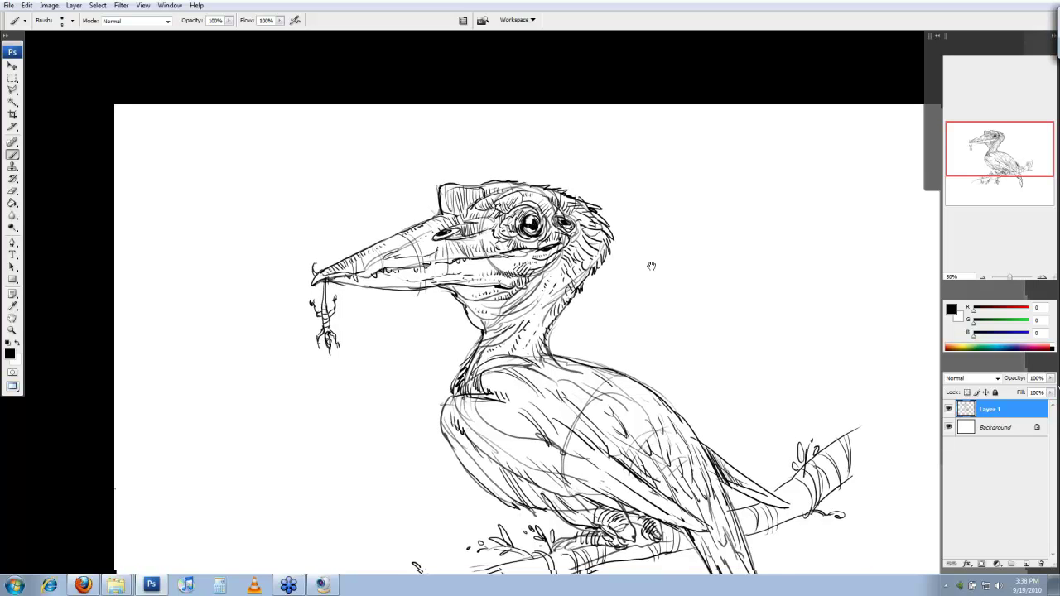
pyautogui.moveTo(651, 266); pyautogui.dragTo(674, 292)
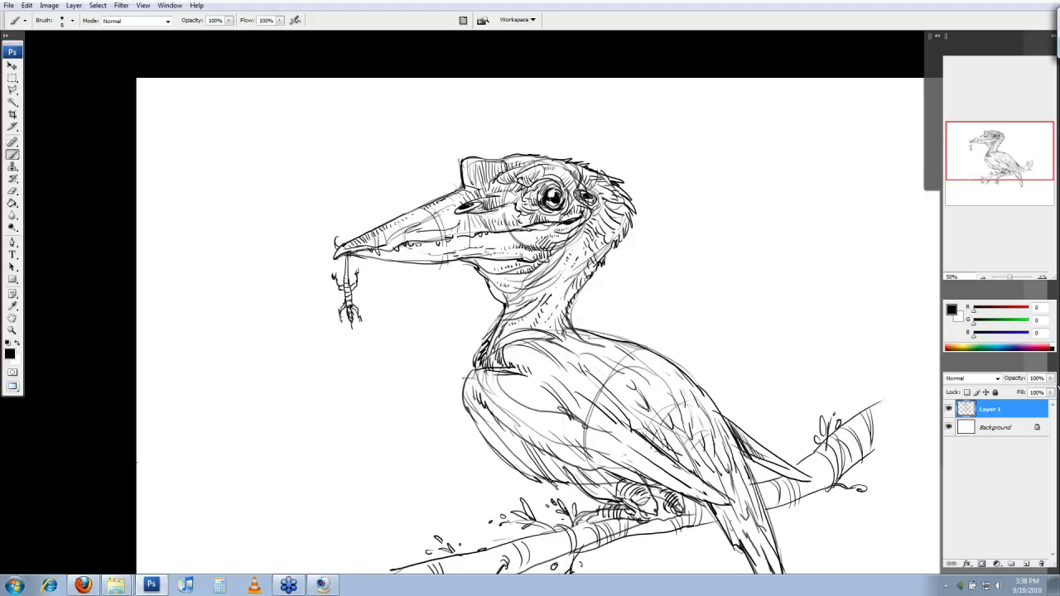
pyautogui.moveTo(586, 427); pyautogui.dragTo(619, 419)
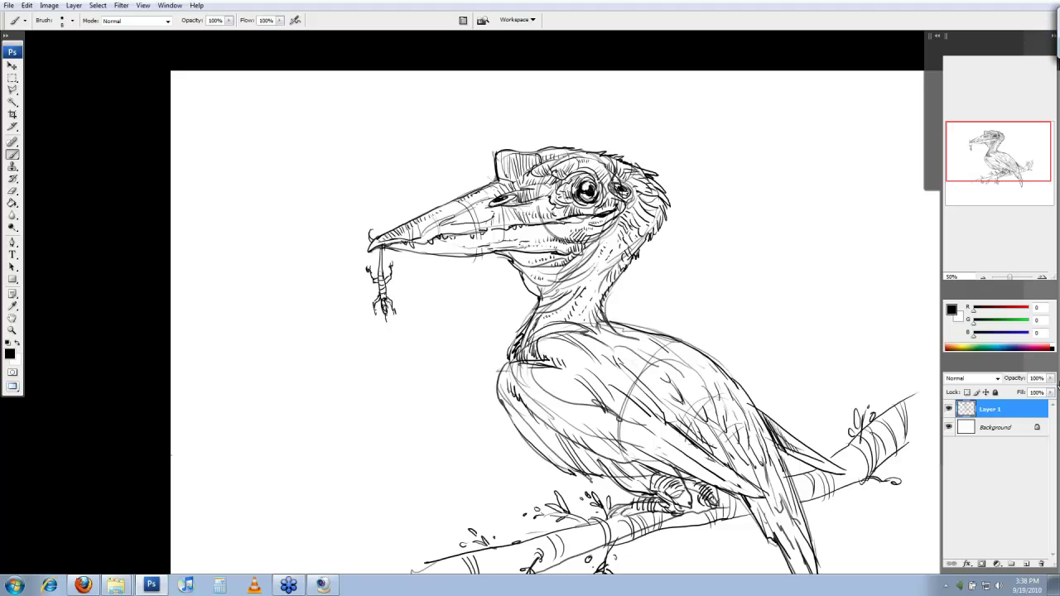
pyautogui.moveTo(592, 324); pyautogui.dragTo(581, 338)
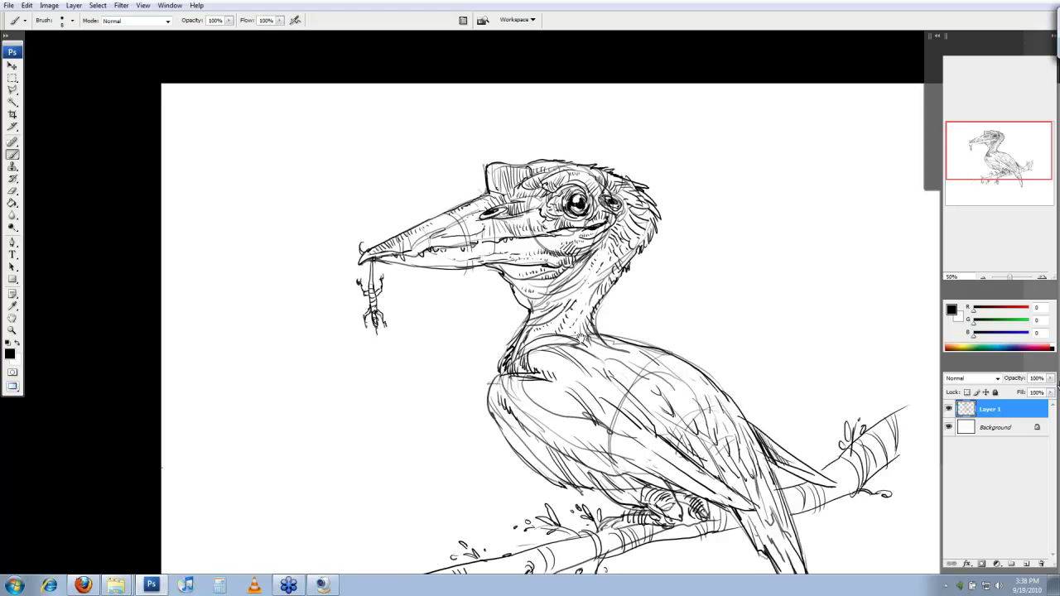
pyautogui.moveTo(582, 338); pyautogui.dragTo(583, 343)
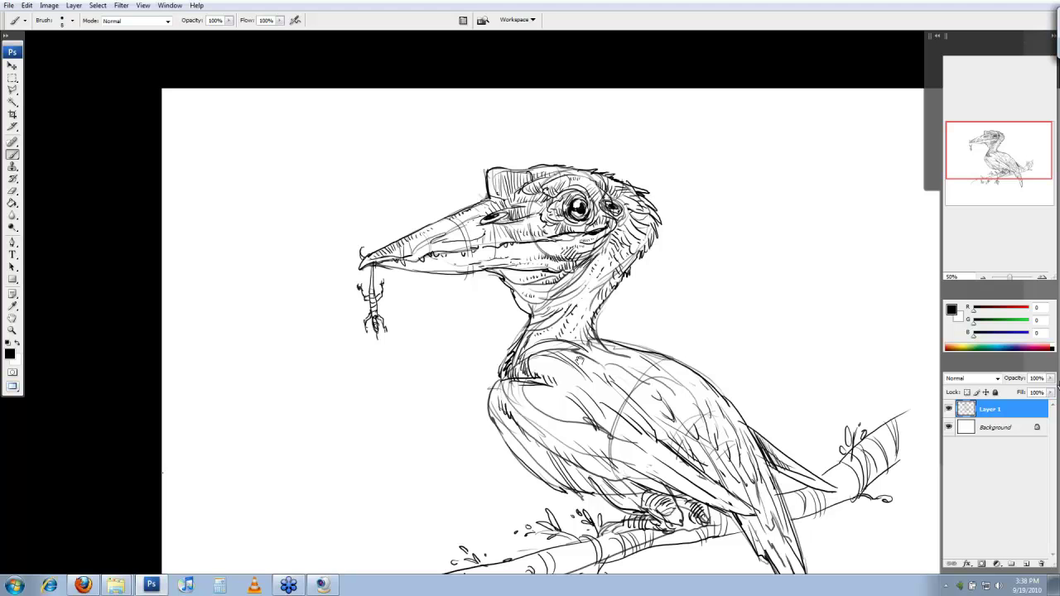
# Step: Clean up the line work around the base of the neck and hatch the shadow where it meets the shoulder
pyautogui.press('e')
pyautogui.moveTo(580, 358)
pyautogui.mouseDown()
pyautogui.moveTo(546, 334)
pyautogui.moveTo(561, 323)
pyautogui.moveTo(598, 331)
pyautogui.mouseUp()
pyautogui.press('b')
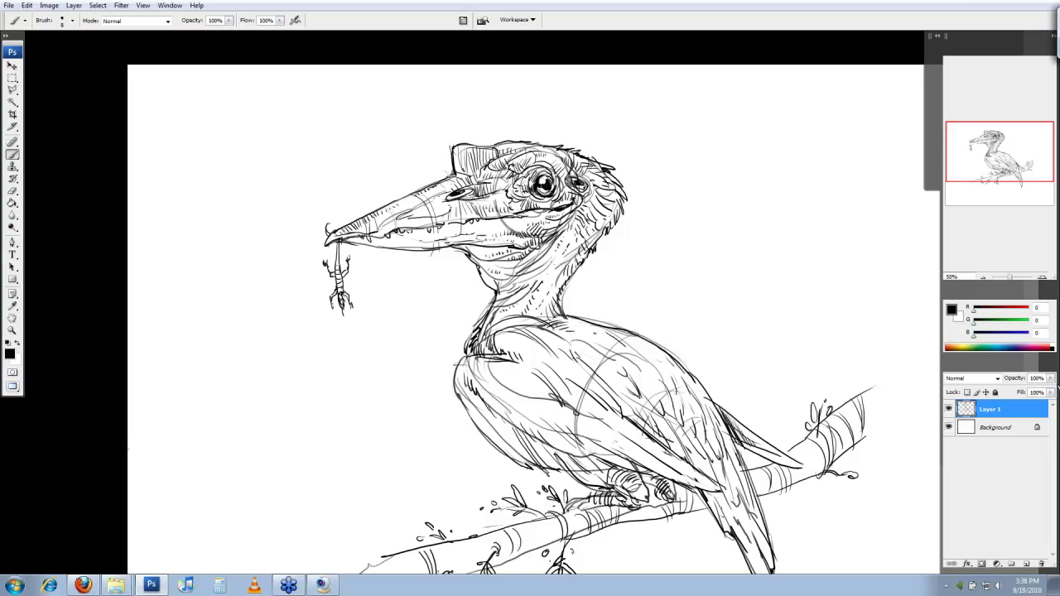
pyautogui.moveTo(535, 315); pyautogui.dragTo(547, 319)
pyautogui.moveTo(541, 311); pyautogui.dragTo(548, 314)
pyautogui.moveTo(616, 449); pyautogui.dragTo(628, 438)
pyautogui.moveTo(625, 442); pyautogui.dragTo(634, 440)
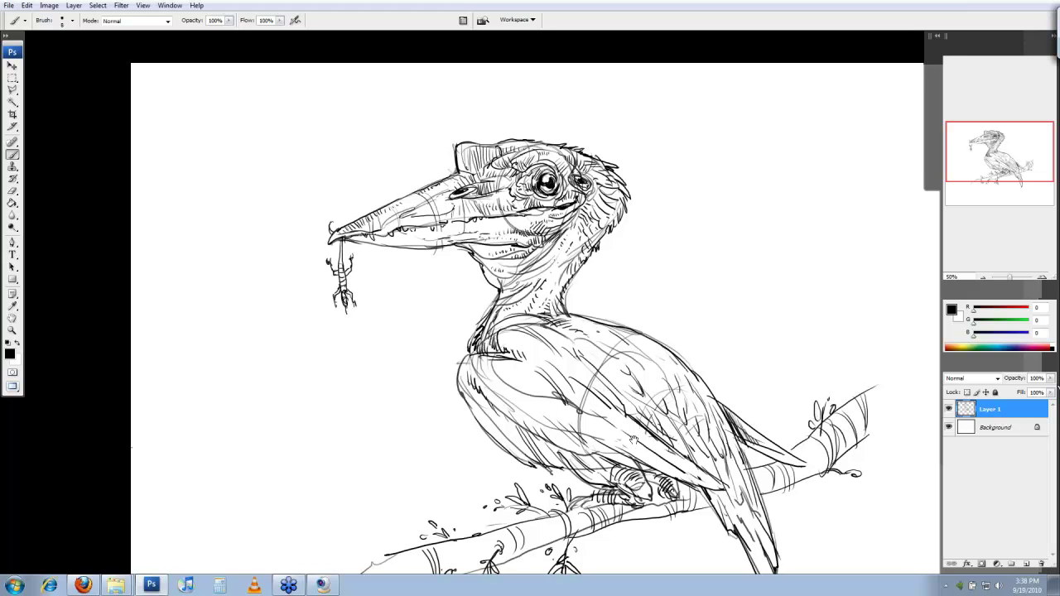
pyautogui.moveTo(632, 440); pyautogui.dragTo(655, 426)
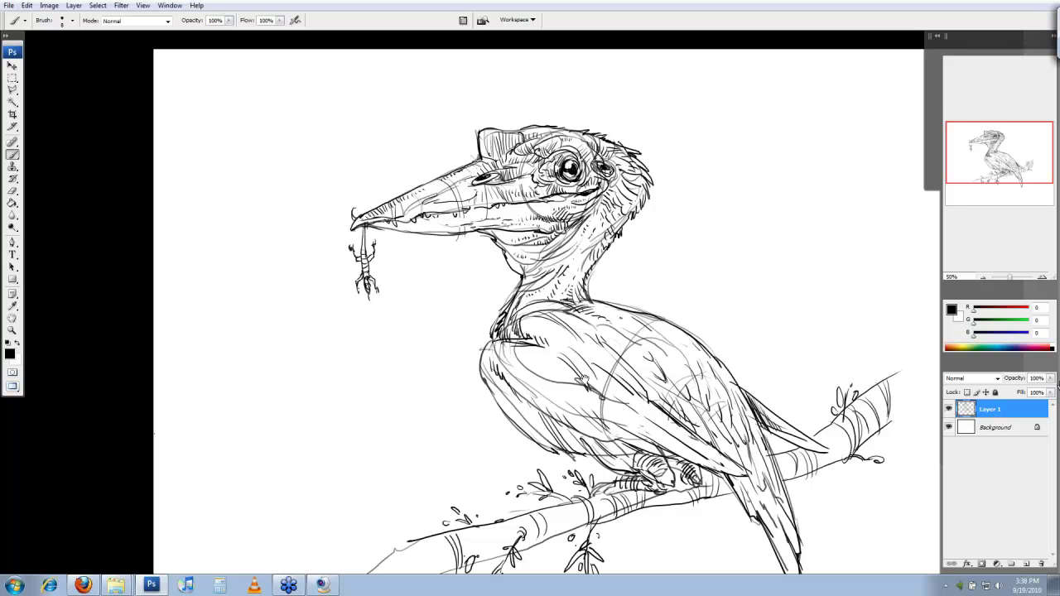
pyautogui.moveTo(583, 382); pyautogui.dragTo(495, 343)
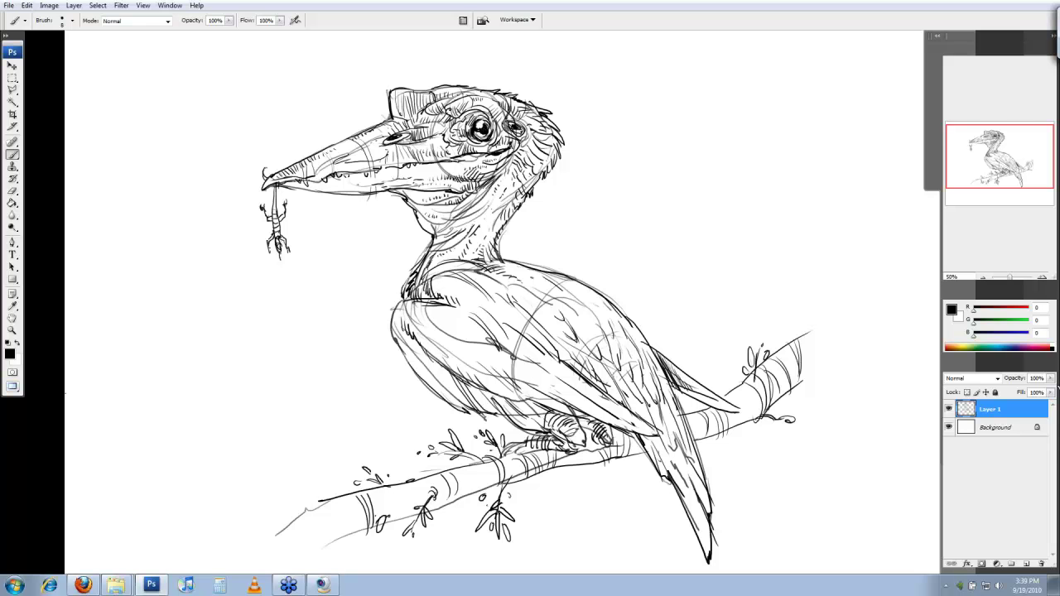
# Step: Add small leaves and berry shapes to the twigs along the branch
pyautogui.moveTo(686, 387); pyautogui.dragTo(697, 383)
pyautogui.moveTo(694, 384); pyautogui.dragTo(701, 374)
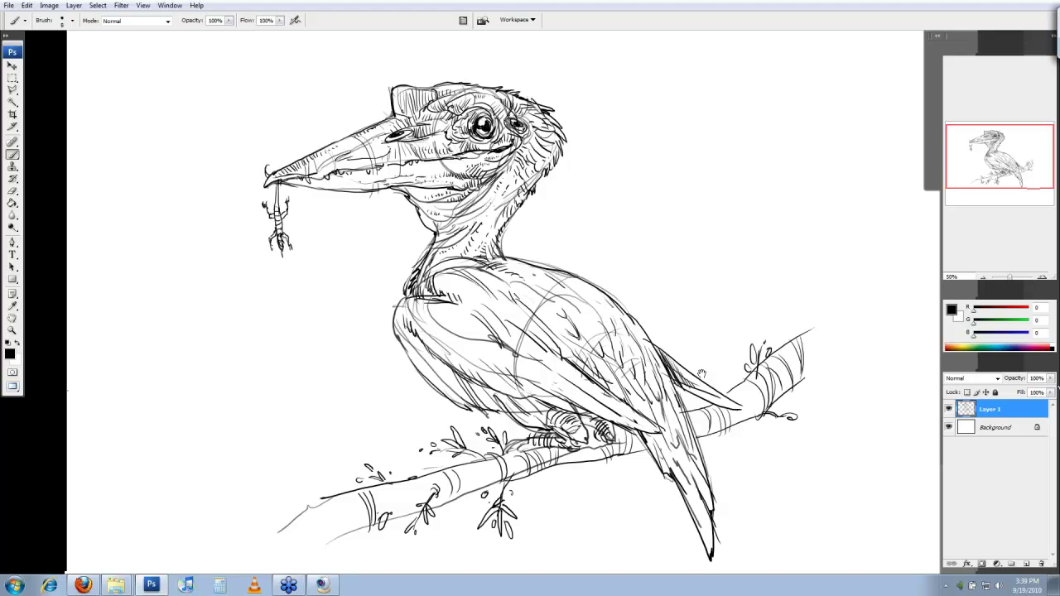
pyautogui.moveTo(701, 375); pyautogui.dragTo(743, 317)
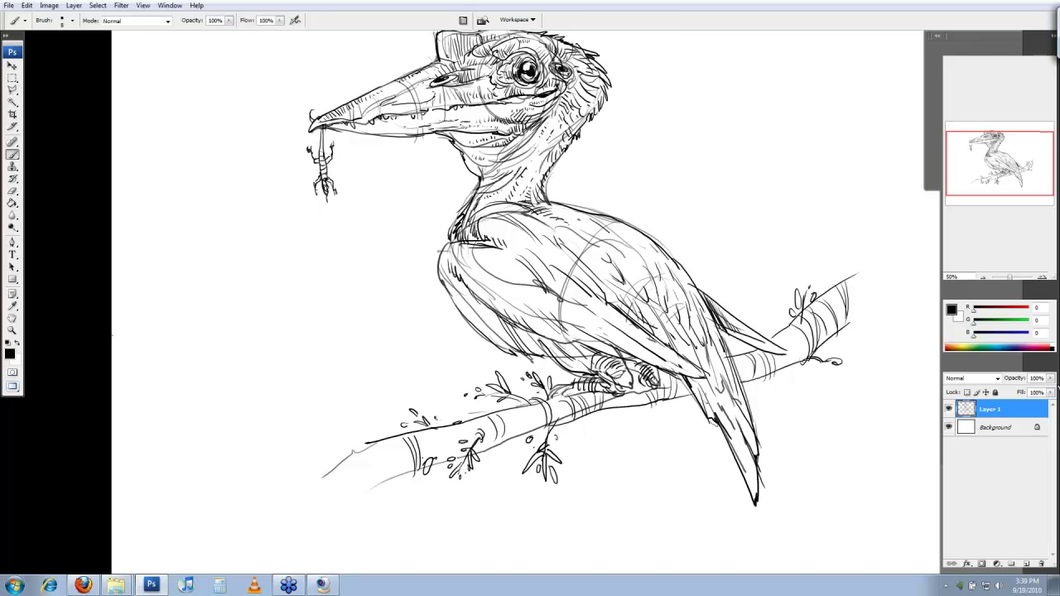
pyautogui.moveTo(782, 300); pyautogui.dragTo(705, 333)
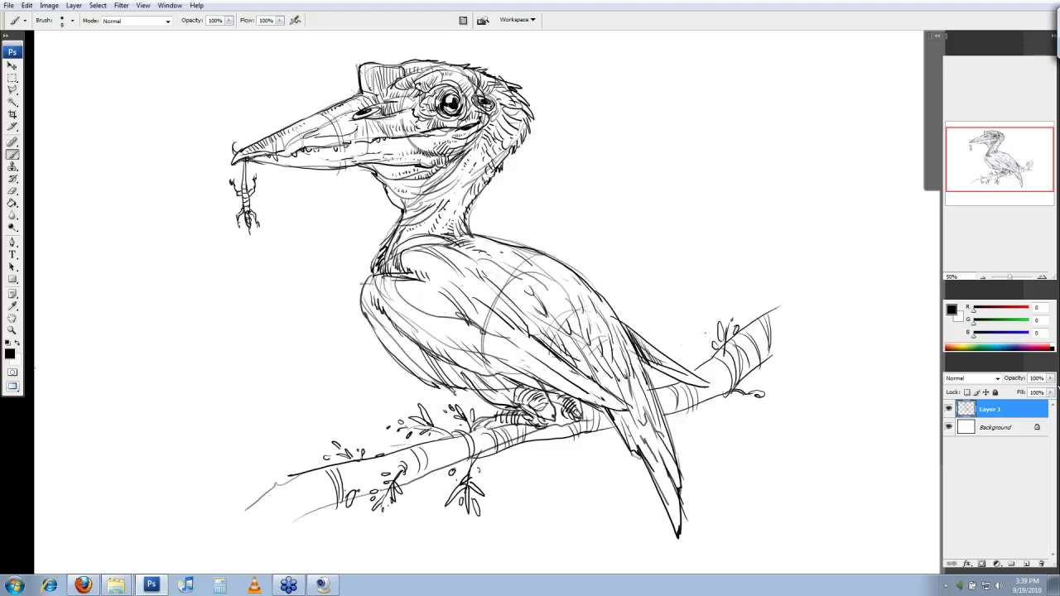
pyautogui.moveTo(705, 333); pyautogui.dragTo(695, 327)
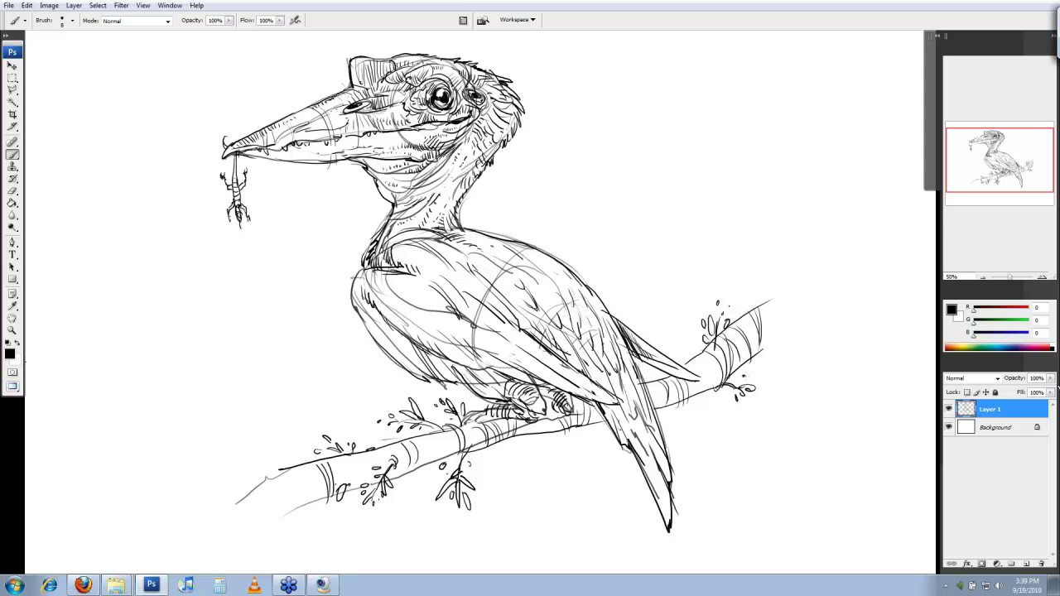
pyautogui.moveTo(555, 410); pyautogui.dragTo(663, 367)
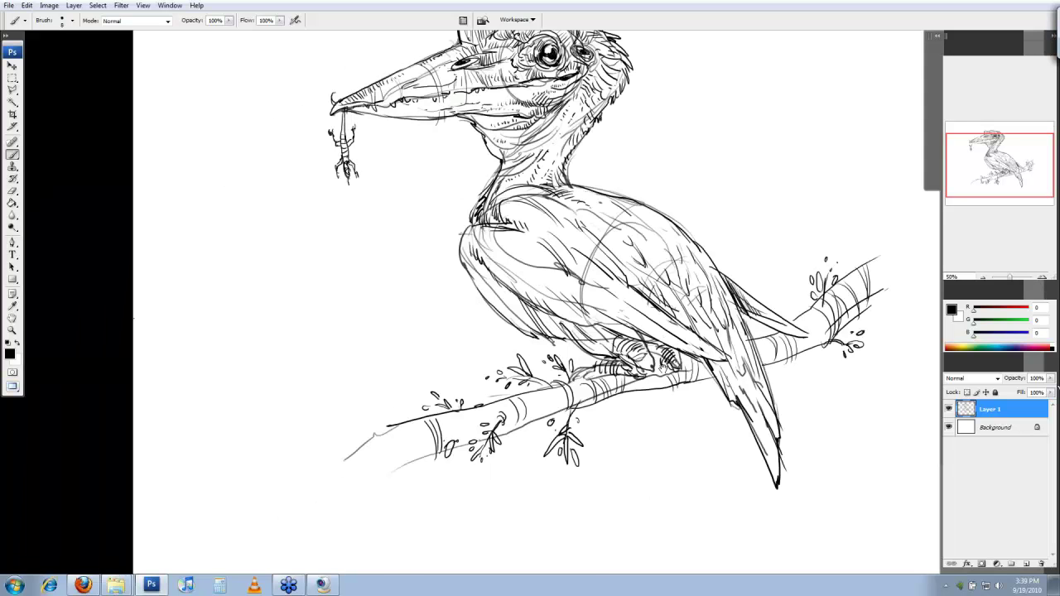
# Step: Scale down the bird drawing on Layer 1 and place it in the upper-left area of the canvas
pyautogui.moveTo(865, 216); pyautogui.dragTo(700, 339)
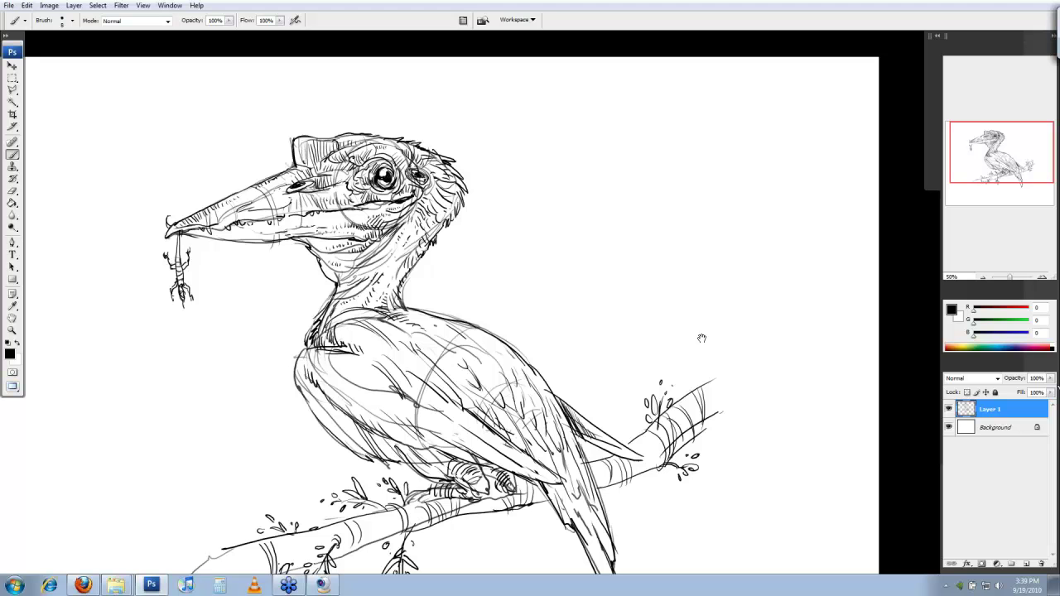
pyautogui.moveTo(701, 339); pyautogui.dragTo(719, 267)
pyautogui.hotkey('ctrl', 't')
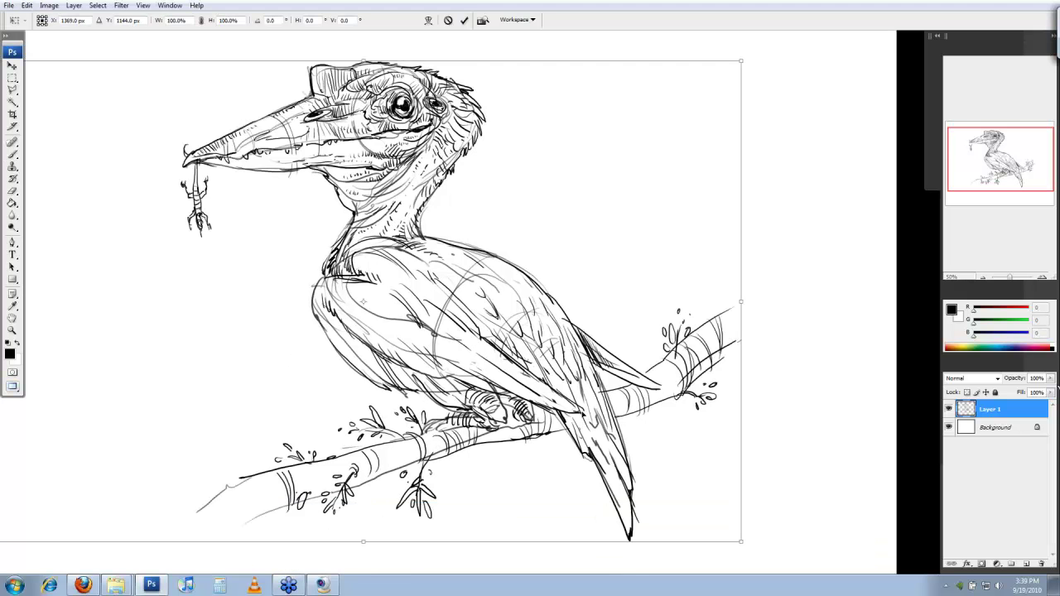
pyautogui.hotkey('ctrl', '-')
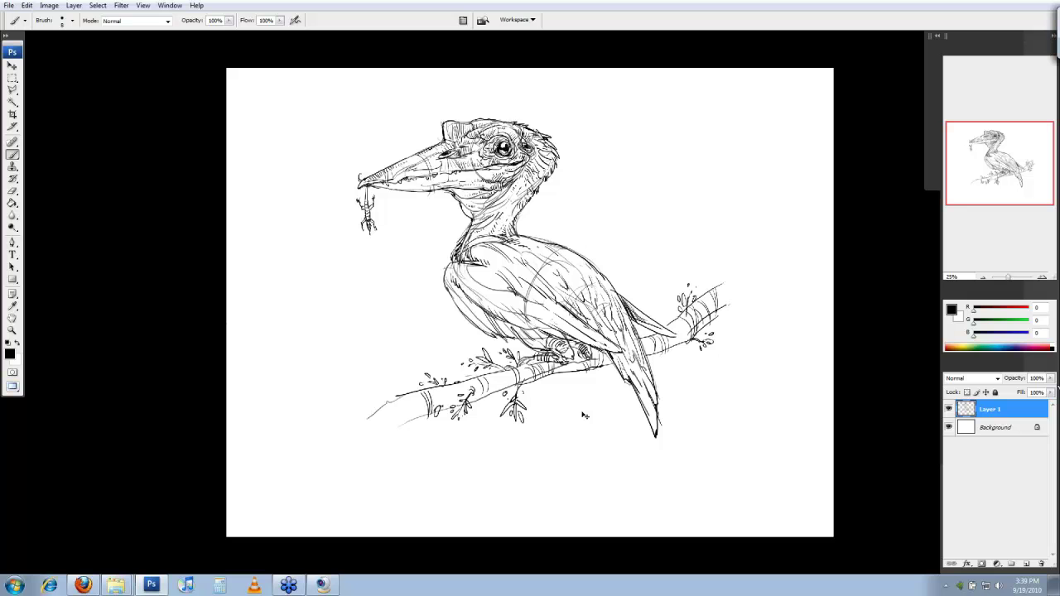
pyautogui.hotkey('ctrl', '-')
pyautogui.moveTo(663, 397)
pyautogui.mouseDown()
pyautogui.moveTo(574, 341)
pyautogui.moveTo(485, 316)
pyautogui.mouseUp()
pyautogui.press('Return')
pyautogui.press('v')
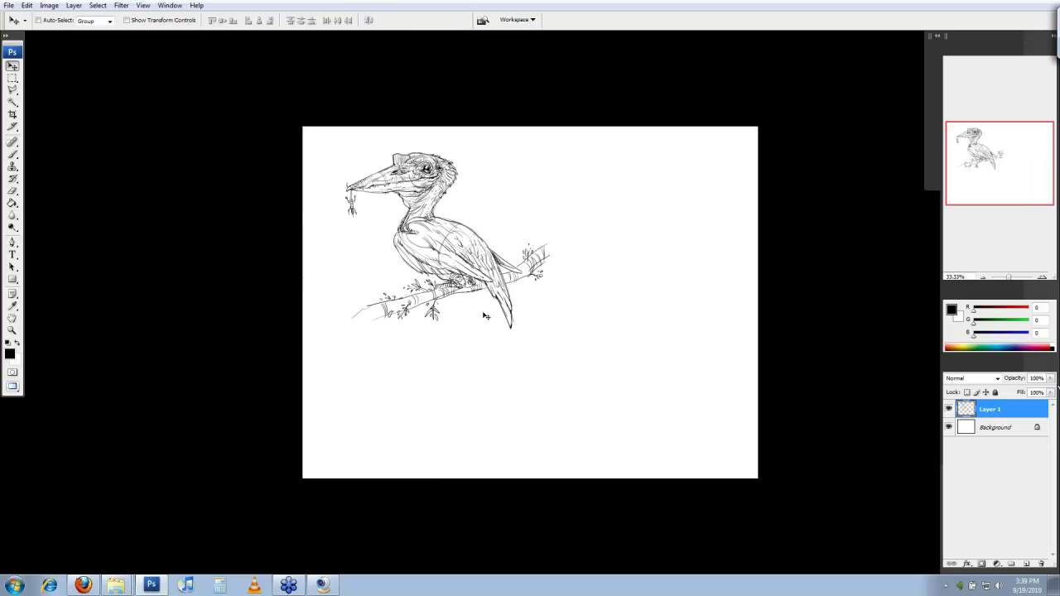
pyautogui.hotkey('ctrl', '+')
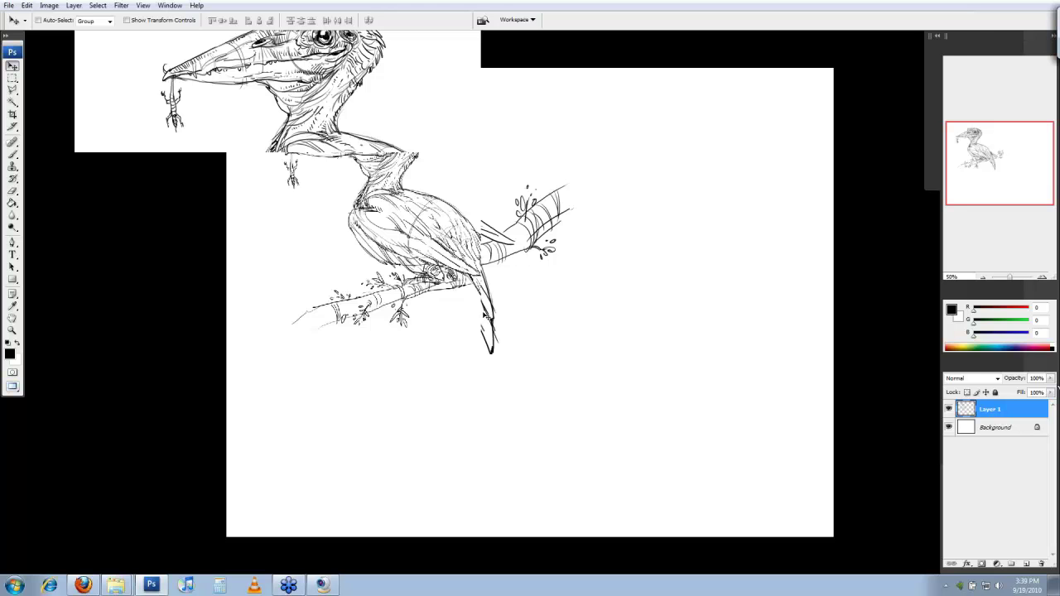
pyautogui.moveTo(595, 341)
pyautogui.mouseDown()
pyautogui.moveTo(561, 425)
pyautogui.moveTo(660, 350)
pyautogui.mouseUp()
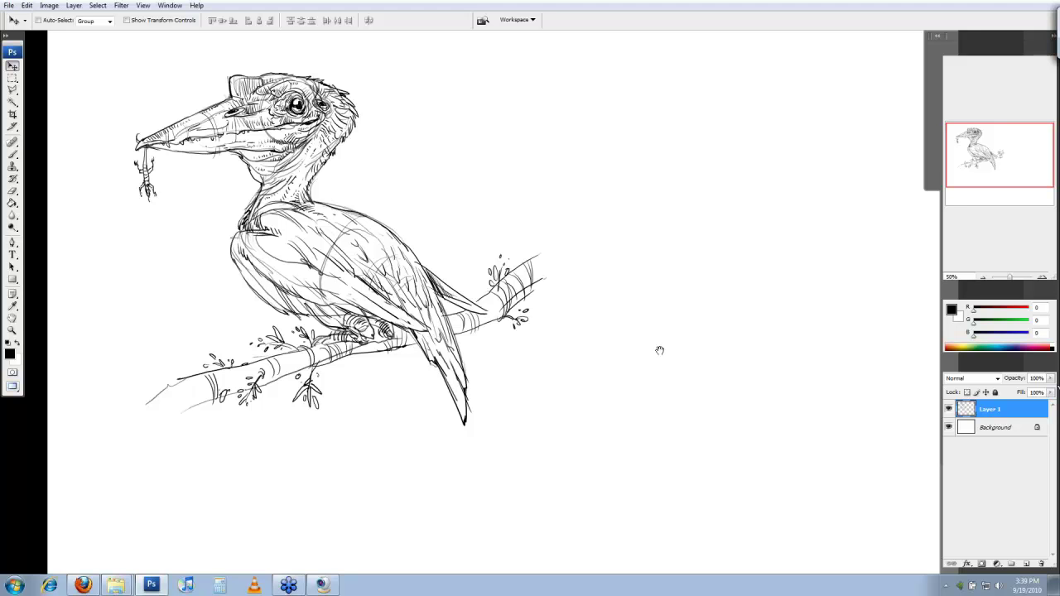
pyautogui.moveTo(660, 351); pyautogui.dragTo(630, 377)
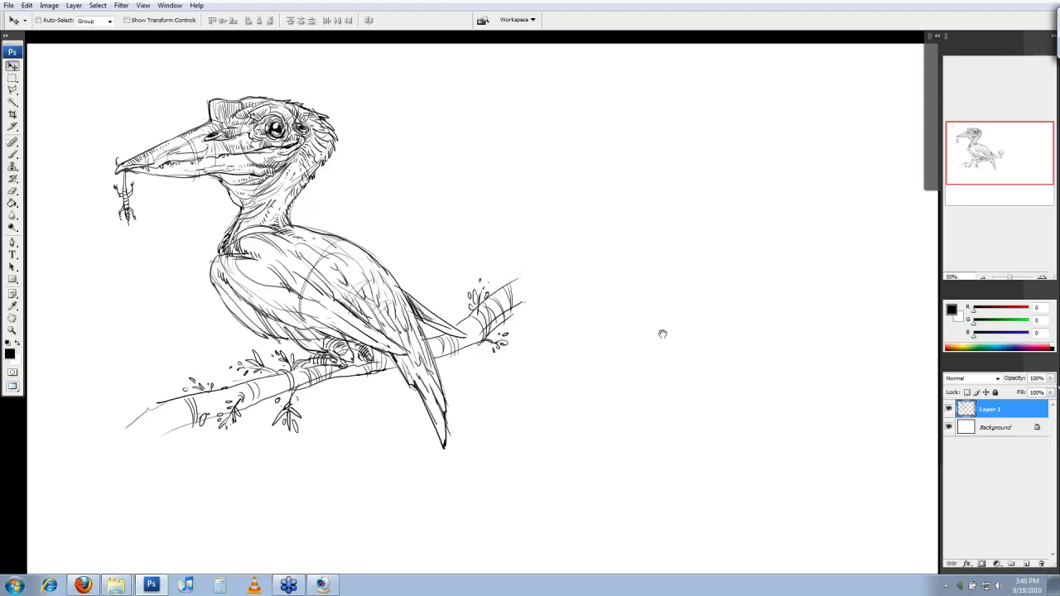
# Step: Extend the branch's outer end past the tail with loose strokes and darken the underside near its opposite end
pyautogui.moveTo(663, 334)
pyautogui.mouseDown()
pyautogui.moveTo(673, 301)
pyautogui.moveTo(668, 312)
pyautogui.mouseUp()
pyautogui.press('b')
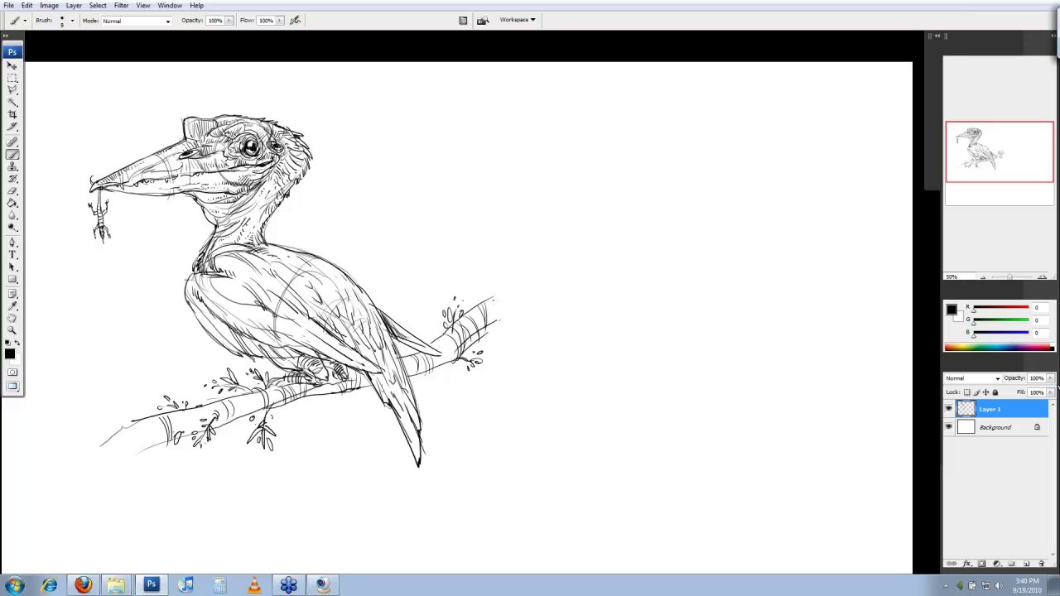
pyautogui.moveTo(232, 400); pyautogui.dragTo(320, 372)
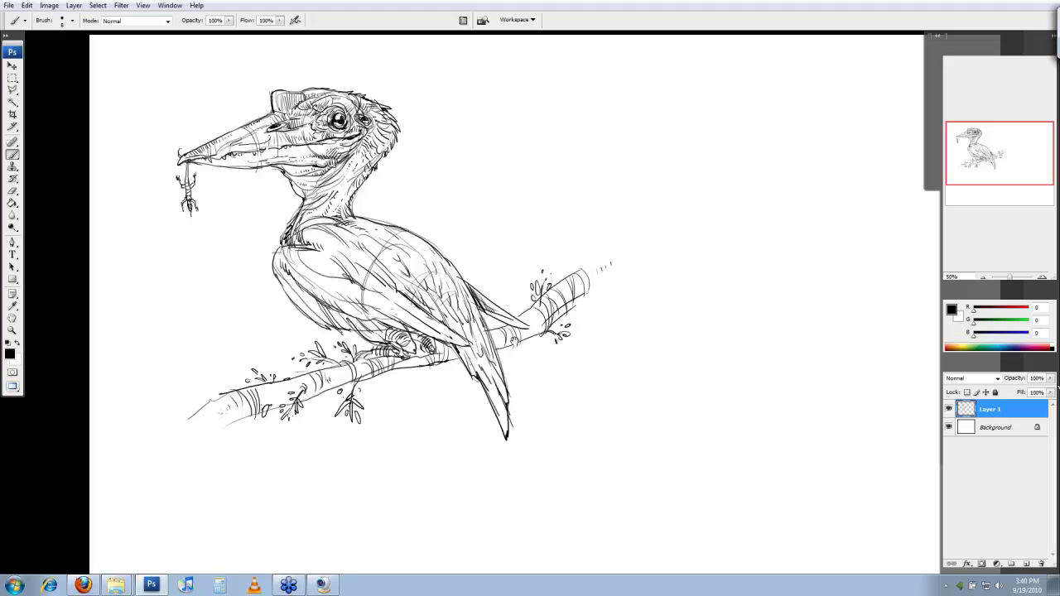
pyautogui.moveTo(515, 342); pyautogui.dragTo(509, 346)
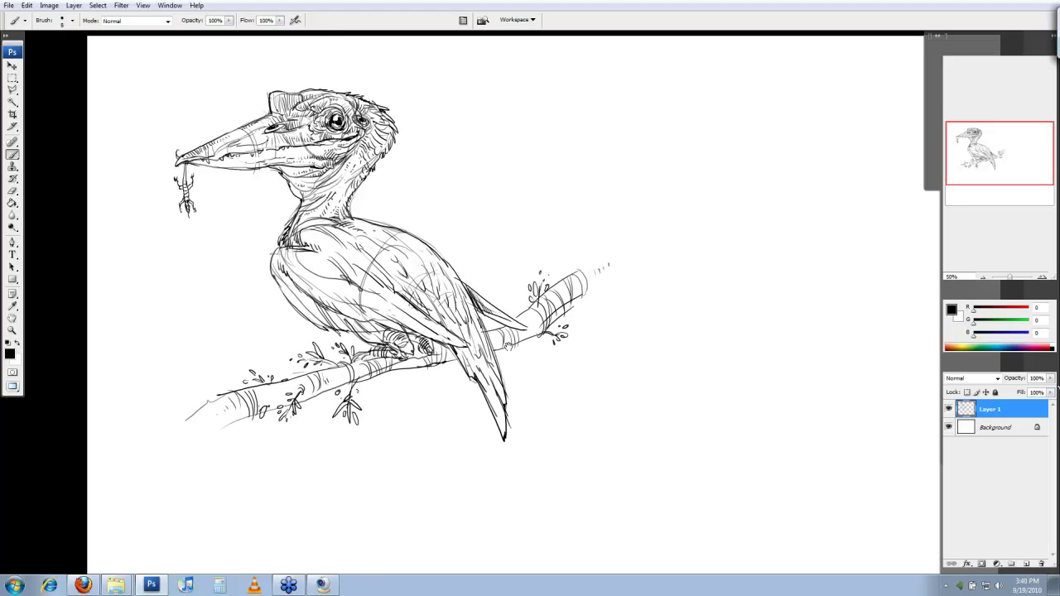
pyautogui.moveTo(608, 303); pyautogui.dragTo(579, 327)
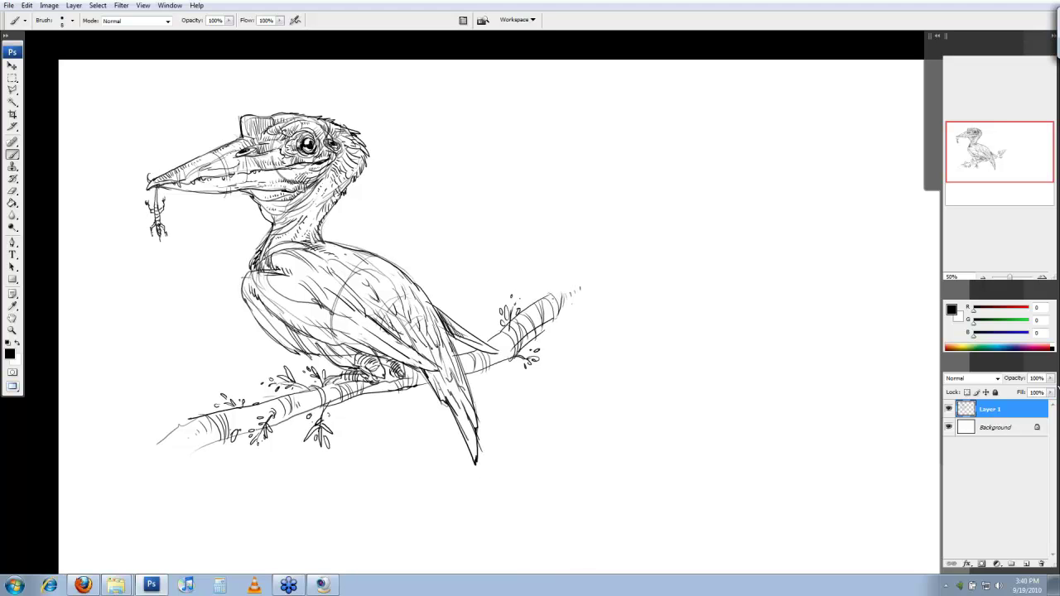
pyautogui.moveTo(223, 438); pyautogui.dragTo(188, 453)
pyautogui.moveTo(505, 359); pyautogui.dragTo(561, 319)
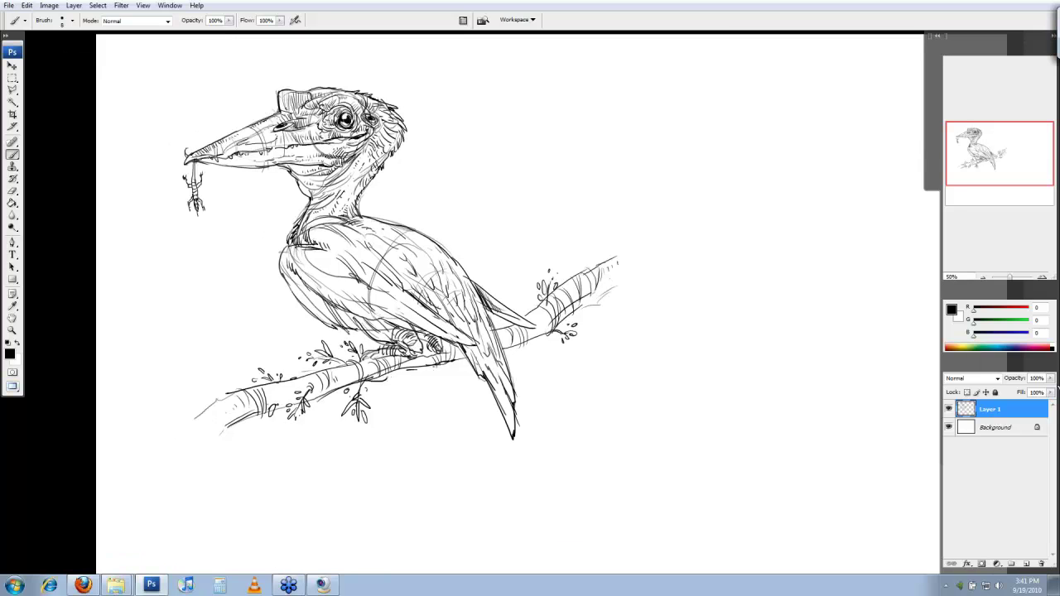
# Step: Roughen the branch with knobby edges at both ends and a bumpy underside below the bird's feet
pyautogui.moveTo(680, 282); pyautogui.dragTo(595, 306)
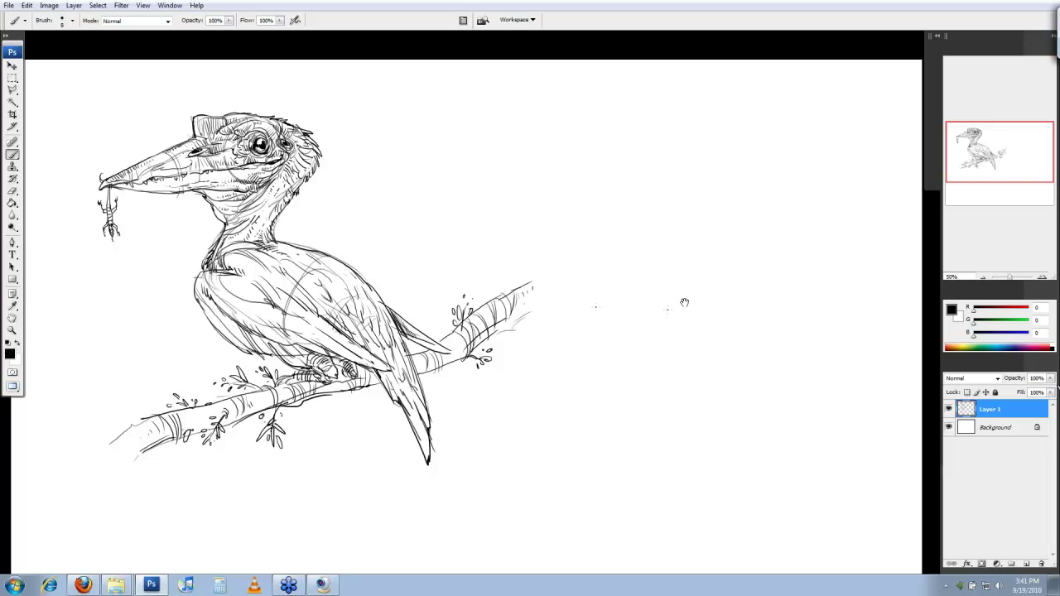
pyautogui.moveTo(684, 302); pyautogui.dragTo(680, 318)
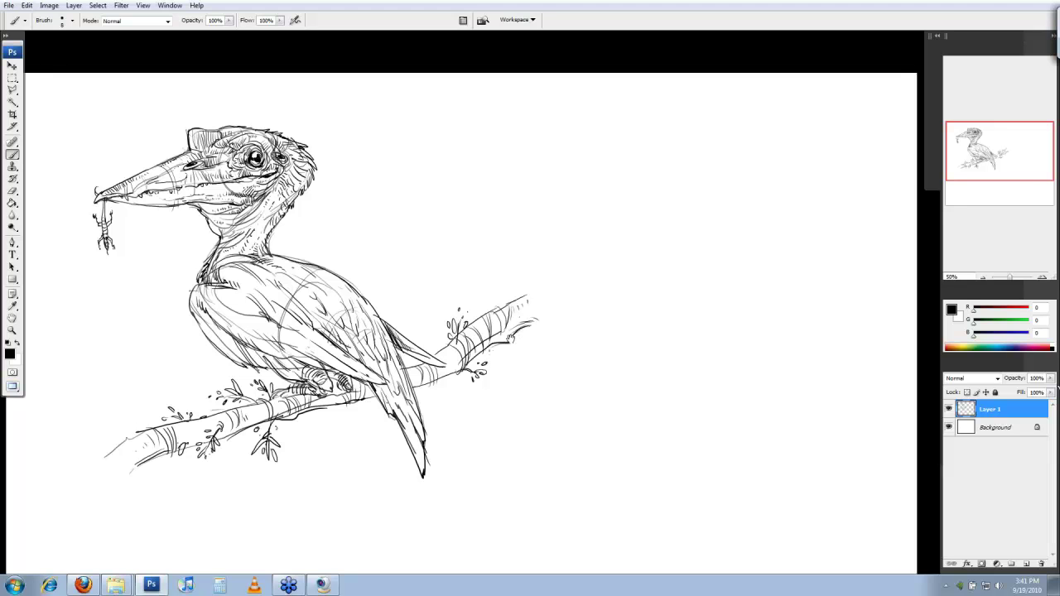
pyautogui.moveTo(511, 338); pyautogui.dragTo(692, 277)
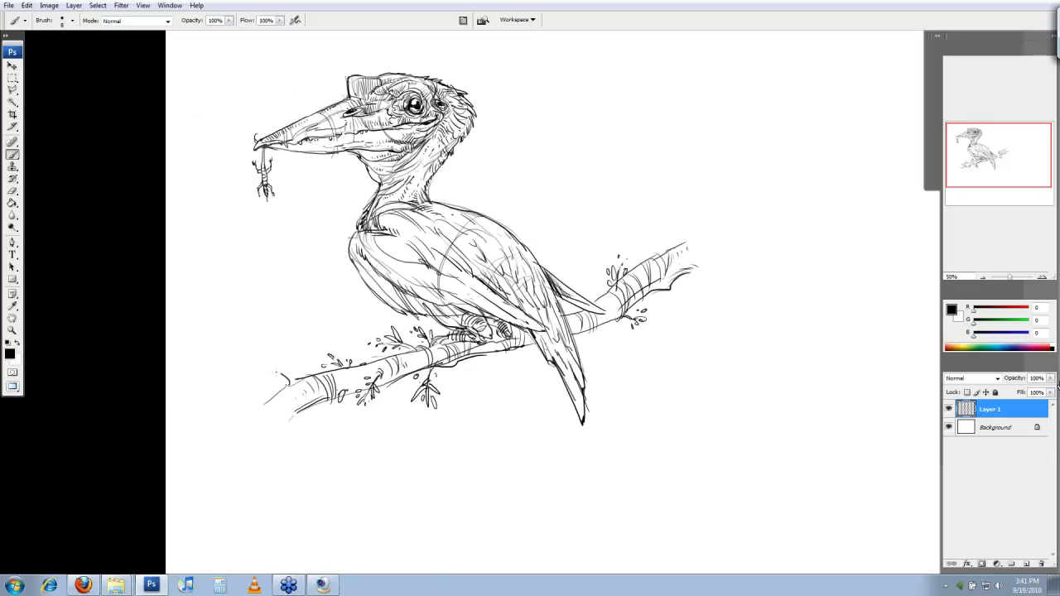
pyautogui.moveTo(370, 373); pyautogui.dragTo(395, 363)
pyautogui.moveTo(308, 377); pyautogui.dragTo(326, 376)
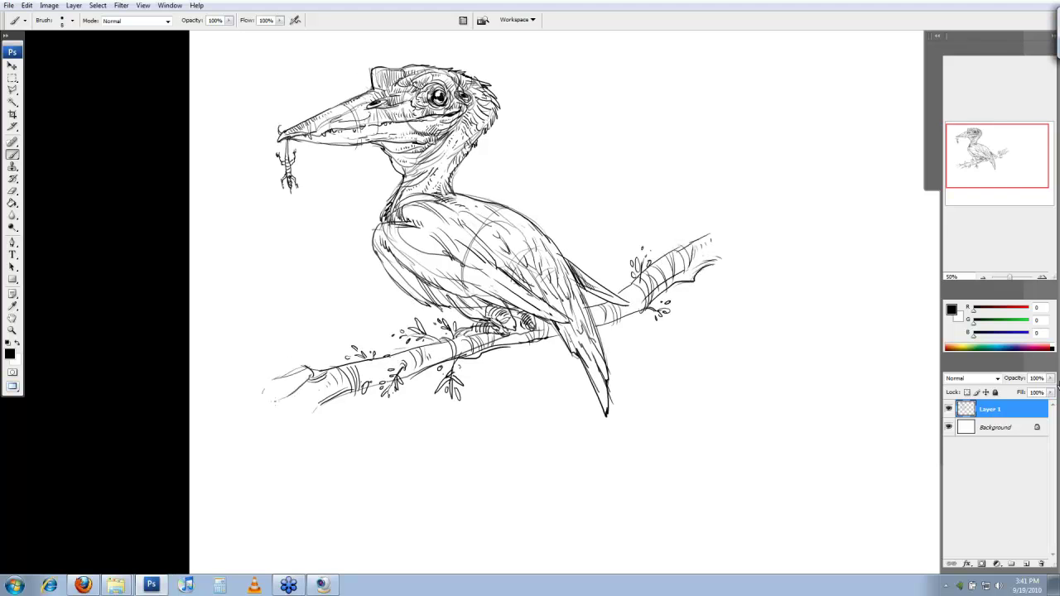
pyautogui.moveTo(621, 352); pyautogui.dragTo(518, 386)
pyautogui.press('e')
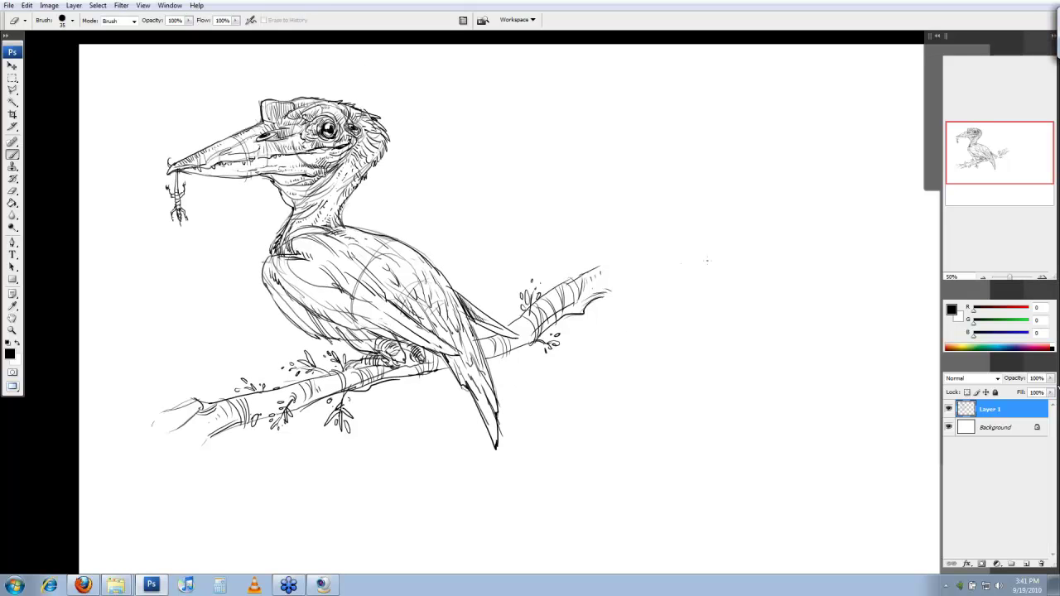
# Step: Sketch a rounded helmet-like head with an angular face opening in the empty space beside the bird
pyautogui.press('b')
pyautogui.moveTo(707, 260); pyautogui.dragTo(609, 267)
pyautogui.moveTo(660, 149)
pyautogui.mouseDown()
pyautogui.moveTo(657, 207)
pyautogui.moveTo(686, 165)
pyautogui.moveTo(638, 155)
pyautogui.moveTo(628, 207)
pyautogui.moveTo(654, 207)
pyautogui.moveTo(705, 149)
pyautogui.moveTo(720, 192)
pyautogui.moveTo(695, 214)
pyautogui.moveTo(709, 217)
pyautogui.mouseUp()
pyautogui.moveTo(675, 184)
pyautogui.mouseDown()
pyautogui.moveTo(711, 216)
pyautogui.moveTo(689, 226)
pyautogui.mouseUp()
pyautogui.press('e')
pyautogui.moveTo(676, 159)
pyautogui.mouseDown()
pyautogui.moveTo(692, 177)
pyautogui.moveTo(646, 199)
pyautogui.moveTo(658, 206)
pyautogui.moveTo(694, 189)
pyautogui.mouseUp()
pyautogui.press('b')
pyautogui.press('e')
pyautogui.moveTo(638, 169); pyautogui.dragTo(687, 147)
pyautogui.press('b')
pyautogui.moveTo(693, 152); pyautogui.dragTo(704, 189)
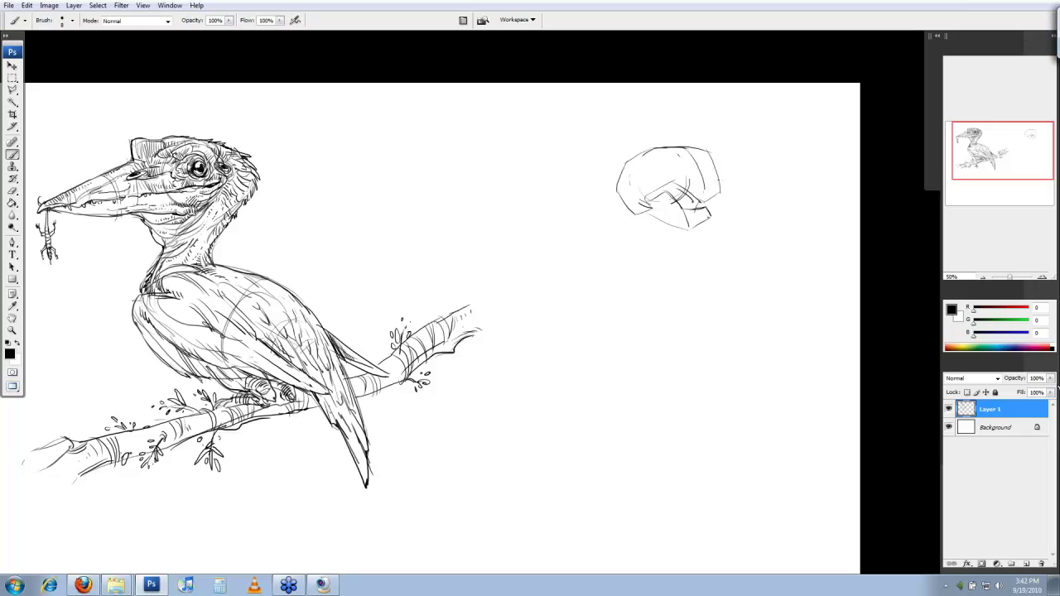
# Step: Define the new head's face with a heavy brow line, nose, mouth and jaw
pyautogui.moveTo(645, 209); pyautogui.dragTo(678, 180)
pyautogui.press('space')
pyautogui.moveTo(720, 197); pyautogui.dragTo(702, 245)
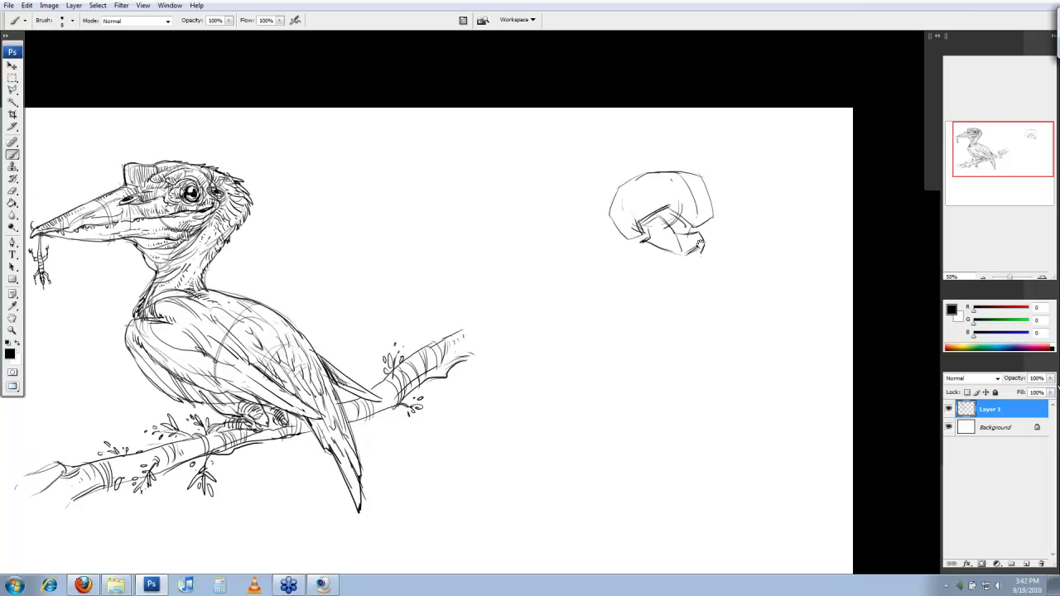
pyautogui.moveTo(701, 243); pyautogui.dragTo(698, 248)
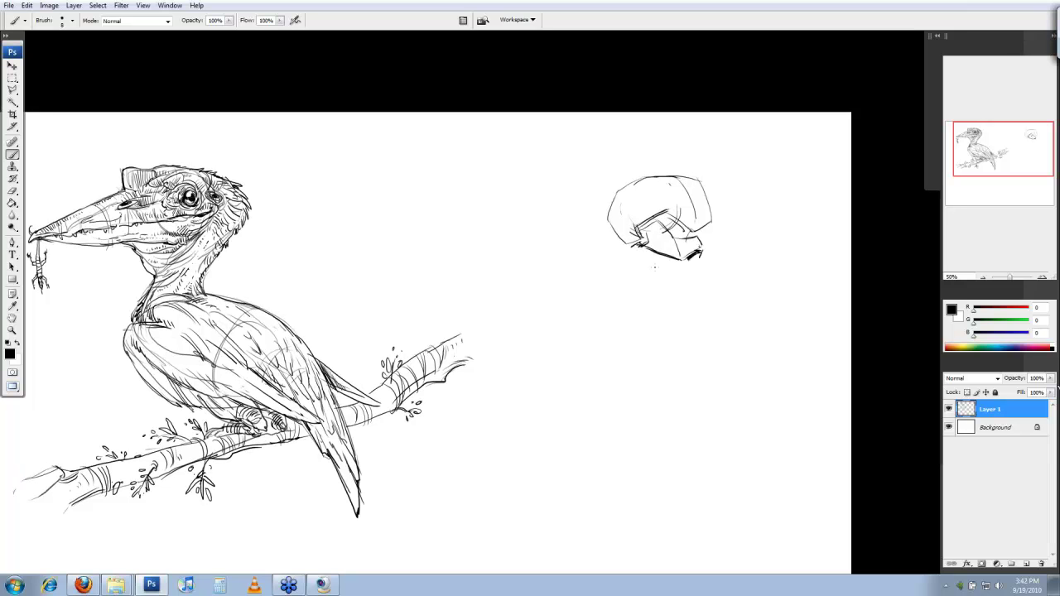
pyautogui.moveTo(630, 245)
pyautogui.mouseDown()
pyautogui.moveTo(651, 280)
pyautogui.moveTo(696, 268)
pyautogui.moveTo(707, 277)
pyautogui.moveTo(710, 218)
pyautogui.mouseUp()
pyautogui.press('e')
pyautogui.press('b')
# Step: Draw a small dark oval ear piece on the side of the helmeted head
pyautogui.moveTo(615, 189); pyautogui.dragTo(609, 206)
pyautogui.moveTo(610, 200); pyautogui.dragTo(623, 194)
pyautogui.moveTo(618, 211); pyautogui.dragTo(609, 212)
pyautogui.press('e')
pyautogui.press('b')
pyautogui.moveTo(620, 200); pyautogui.dragTo(611, 214)
# Step: Draw the hood-like neck armour behind the head, with a thick slanted edge at the back and a jaw line in front
pyautogui.moveTo(638, 181)
pyautogui.mouseDown()
pyautogui.moveTo(580, 199)
pyautogui.moveTo(561, 237)
pyautogui.mouseUp()
pyautogui.moveTo(578, 198)
pyautogui.mouseDown()
pyautogui.moveTo(560, 240)
pyautogui.moveTo(590, 282)
pyautogui.mouseUp()
pyautogui.moveTo(605, 221)
pyautogui.mouseDown()
pyautogui.moveTo(612, 193)
pyautogui.moveTo(601, 218)
pyautogui.moveTo(646, 282)
pyautogui.mouseUp()
pyautogui.moveTo(613, 246)
pyautogui.mouseDown()
pyautogui.moveTo(645, 281)
pyautogui.moveTo(635, 297)
pyautogui.moveTo(651, 290)
pyautogui.mouseUp()
pyautogui.moveTo(556, 245); pyautogui.dragTo(585, 287)
pyautogui.moveTo(557, 243)
pyautogui.mouseDown()
pyautogui.moveTo(583, 282)
pyautogui.moveTo(561, 249)
pyautogui.mouseUp()
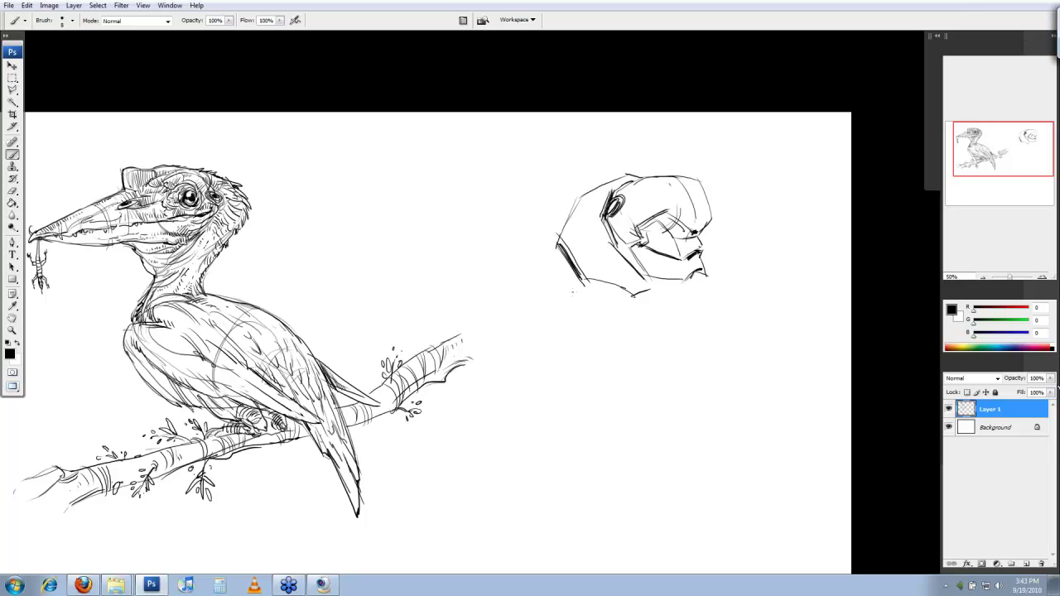
# Step: Outline the collar below the head and a pointed chest plate projecting in front of it
pyautogui.moveTo(578, 286)
pyautogui.mouseDown()
pyautogui.moveTo(626, 308)
pyautogui.moveTo(662, 291)
pyautogui.moveTo(717, 288)
pyautogui.moveTo(701, 286)
pyautogui.mouseUp()
pyautogui.moveTo(632, 302)
pyautogui.mouseDown()
pyautogui.moveTo(637, 321)
pyautogui.moveTo(692, 366)
pyautogui.mouseUp()
pyautogui.moveTo(717, 286)
pyautogui.mouseDown()
pyautogui.moveTo(739, 353)
pyautogui.moveTo(711, 402)
pyautogui.mouseUp()
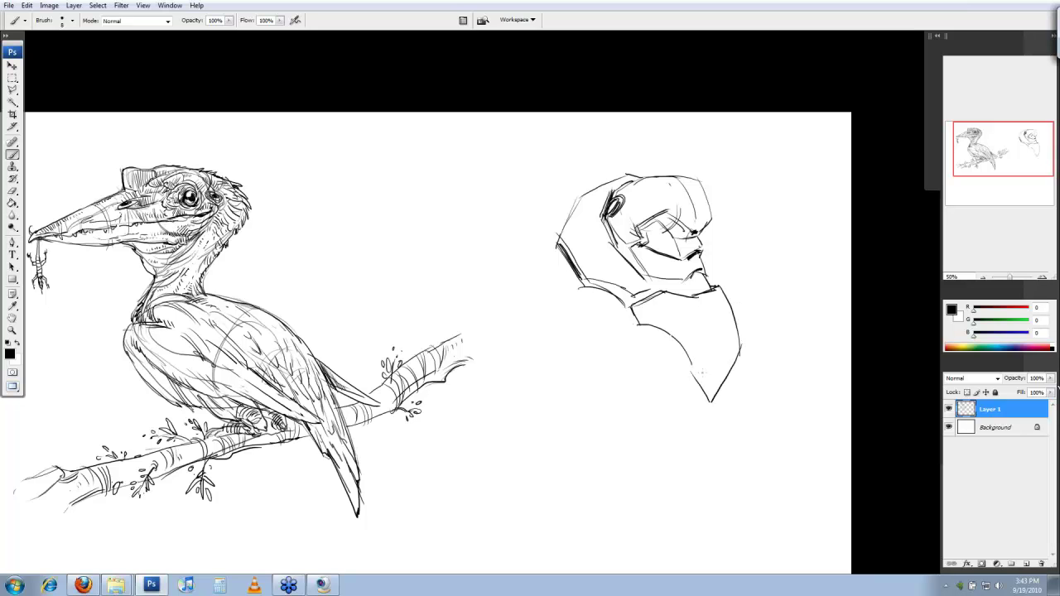
pyautogui.moveTo(550, 249); pyautogui.dragTo(573, 285)
# Step: Sketch the figure's upper back, a large round shoulder cap with an inner circle, and the sides of the upper arm
pyautogui.moveTo(567, 220)
pyautogui.mouseDown()
pyautogui.moveTo(515, 294)
pyautogui.moveTo(540, 371)
pyautogui.moveTo(554, 296)
pyautogui.moveTo(573, 282)
pyautogui.moveTo(535, 370)
pyautogui.moveTo(540, 358)
pyautogui.mouseUp()
pyautogui.press('e')
pyautogui.press('b')
pyautogui.moveTo(542, 305)
pyautogui.mouseDown()
pyautogui.moveTo(570, 294)
pyautogui.moveTo(599, 294)
pyautogui.moveTo(628, 315)
pyautogui.moveTo(638, 346)
pyautogui.mouseUp()
pyautogui.moveTo(548, 305)
pyautogui.mouseDown()
pyautogui.moveTo(514, 343)
pyautogui.moveTo(513, 382)
pyautogui.moveTo(607, 408)
pyautogui.mouseUp()
pyautogui.moveTo(522, 348)
pyautogui.mouseDown()
pyautogui.moveTo(536, 329)
pyautogui.moveTo(577, 322)
pyautogui.moveTo(611, 391)
pyautogui.moveTo(629, 381)
pyautogui.mouseUp()
pyautogui.moveTo(638, 339)
pyautogui.mouseDown()
pyautogui.moveTo(620, 391)
pyautogui.moveTo(635, 392)
pyautogui.moveTo(632, 452)
pyautogui.mouseUp()
pyautogui.moveTo(513, 375)
pyautogui.mouseDown()
pyautogui.moveTo(510, 389)
pyautogui.moveTo(501, 381)
pyautogui.moveTo(497, 453)
pyautogui.mouseUp()
pyautogui.moveTo(649, 328); pyautogui.dragTo(642, 383)
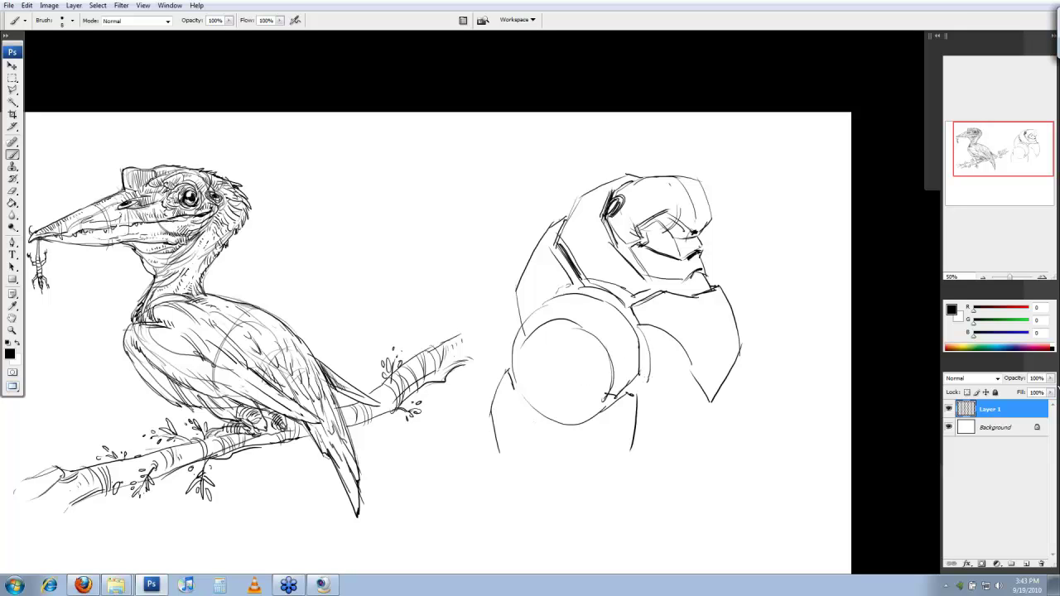
# Step: Reshape the chest plate with a fuller front curve and a blunt lower edge, and add a second plate behind the back
pyautogui.moveTo(643, 325)
pyautogui.mouseDown()
pyautogui.moveTo(671, 340)
pyautogui.moveTo(703, 404)
pyautogui.mouseUp()
pyautogui.press('e')
pyautogui.moveTo(740, 341); pyautogui.dragTo(720, 388)
pyautogui.moveTo(735, 317)
pyautogui.mouseDown()
pyautogui.moveTo(743, 355)
pyautogui.moveTo(734, 322)
pyautogui.moveTo(755, 341)
pyautogui.moveTo(714, 398)
pyautogui.mouseUp()
pyautogui.press('b')
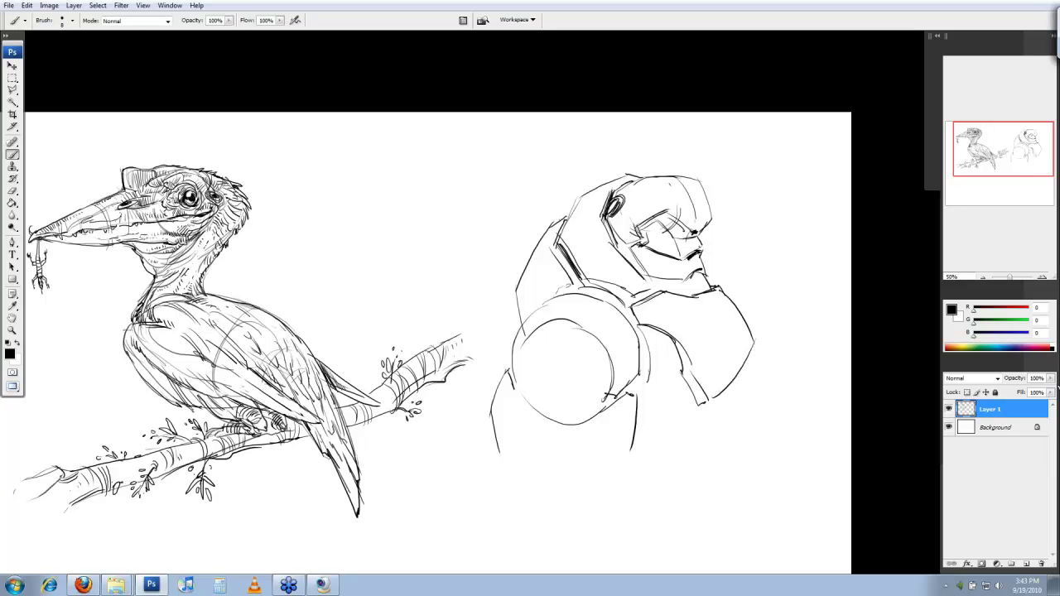
pyautogui.moveTo(532, 245)
pyautogui.mouseDown()
pyautogui.moveTo(514, 297)
pyautogui.moveTo(510, 279)
pyautogui.moveTo(509, 318)
pyautogui.moveTo(494, 282)
pyautogui.moveTo(485, 363)
pyautogui.mouseUp()
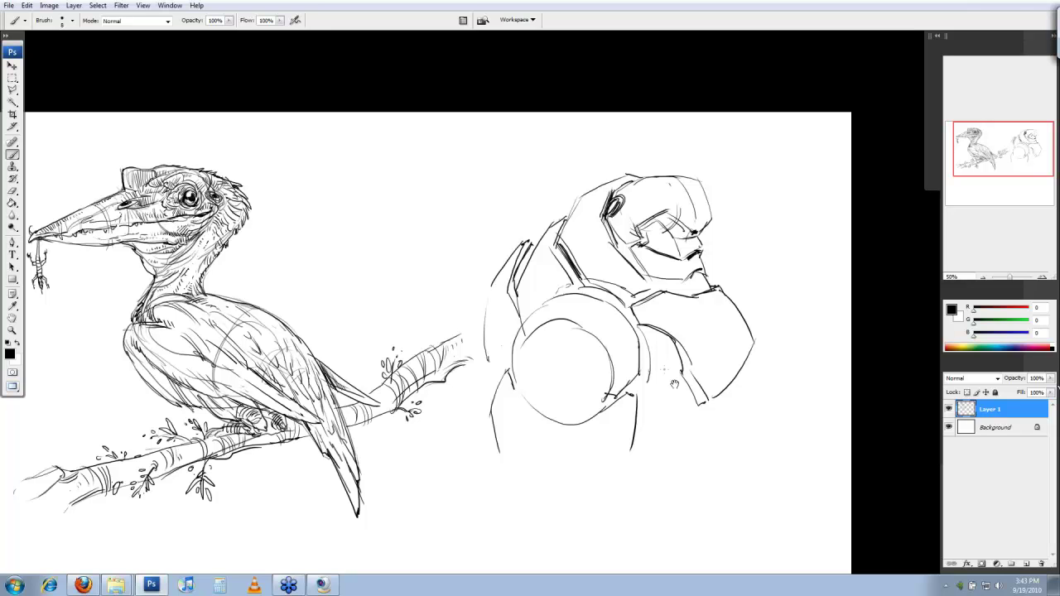
# Step: Extend the upper arm down to a circular elbow joint and add curved contour lines across the arm
pyautogui.moveTo(675, 384); pyautogui.dragTo(672, 353)
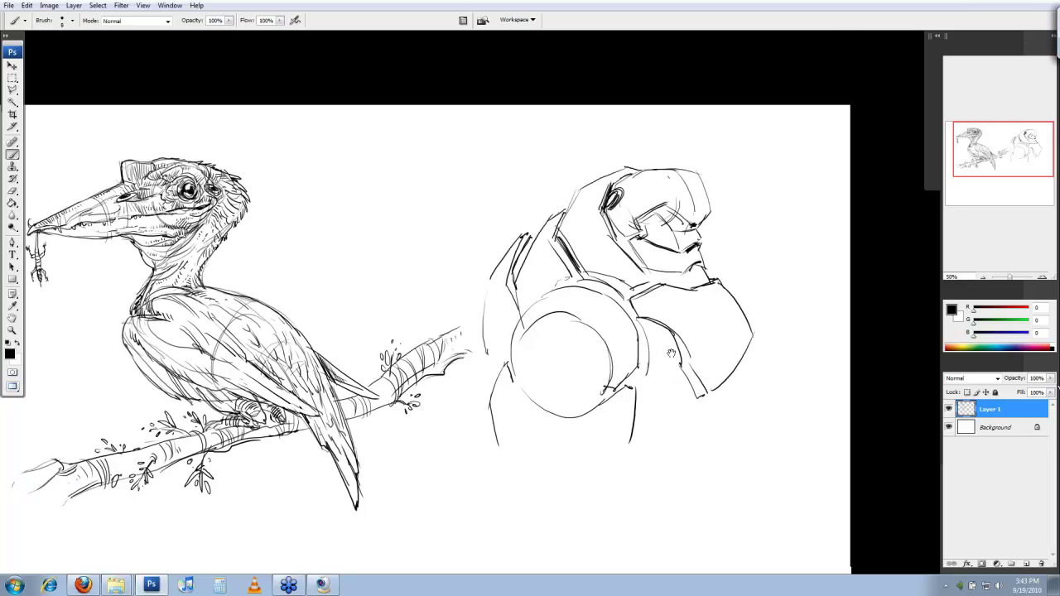
pyautogui.moveTo(672, 354); pyautogui.dragTo(660, 252)
pyautogui.moveTo(514, 394); pyautogui.dragTo(522, 424)
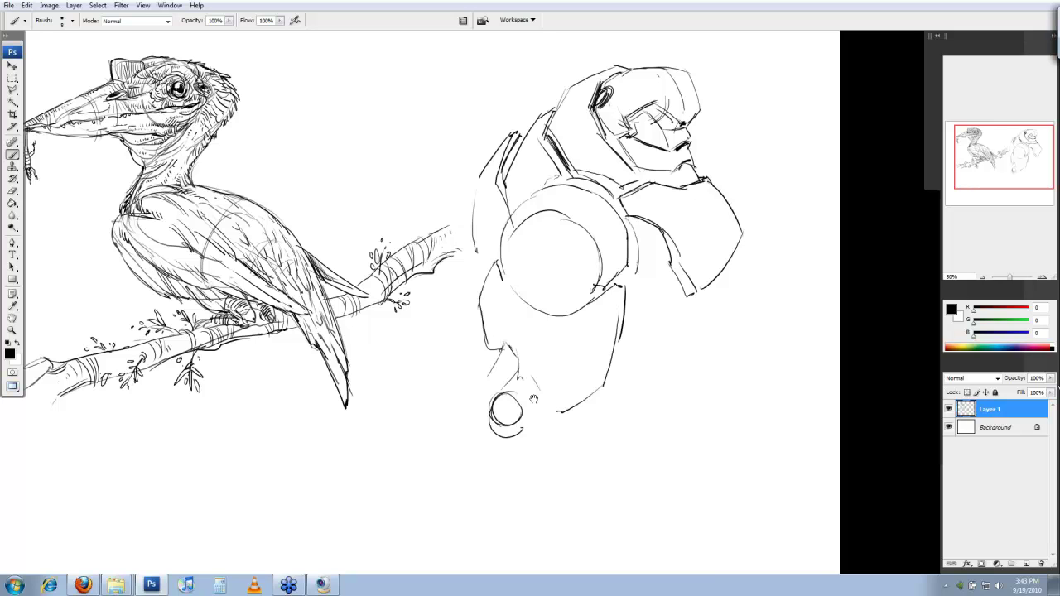
pyautogui.moveTo(534, 399); pyautogui.dragTo(509, 368)
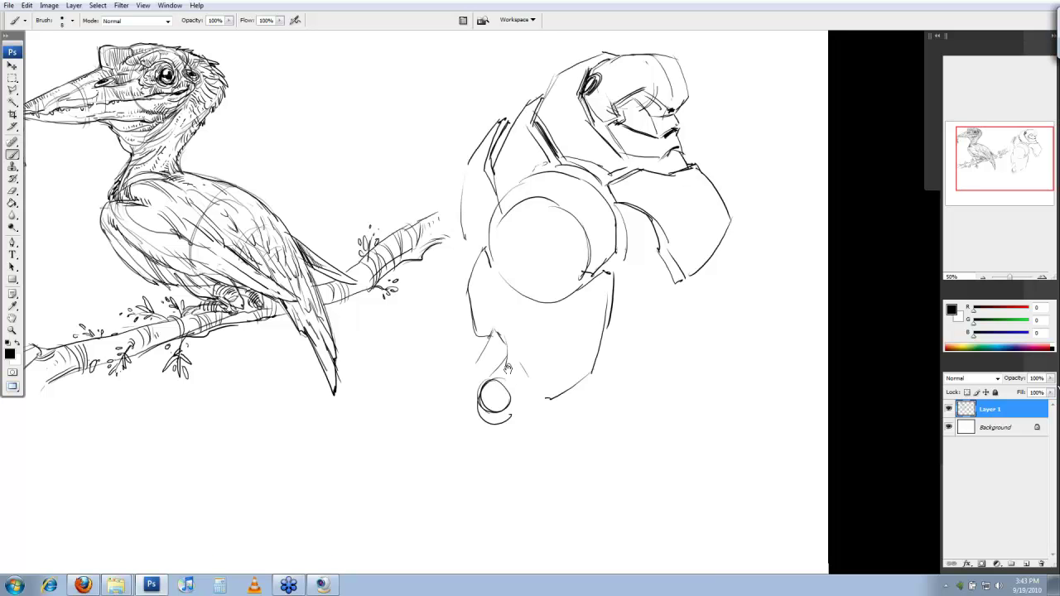
pyautogui.moveTo(508, 367)
pyautogui.mouseDown()
pyautogui.moveTo(477, 318)
pyautogui.moveTo(519, 351)
pyautogui.mouseUp()
pyautogui.moveTo(513, 357); pyautogui.dragTo(552, 340)
pyautogui.moveTo(522, 364); pyautogui.dragTo(515, 354)
# Step: Block in the forearm's direction with light diagonal guide strokes below the elbow and a short line starting its upper edge
pyautogui.moveTo(408, 329)
pyautogui.mouseDown()
pyautogui.moveTo(475, 400)
pyautogui.moveTo(443, 377)
pyautogui.mouseUp()
pyautogui.moveTo(393, 322); pyautogui.dragTo(479, 402)
pyautogui.moveTo(515, 429); pyautogui.dragTo(582, 473)
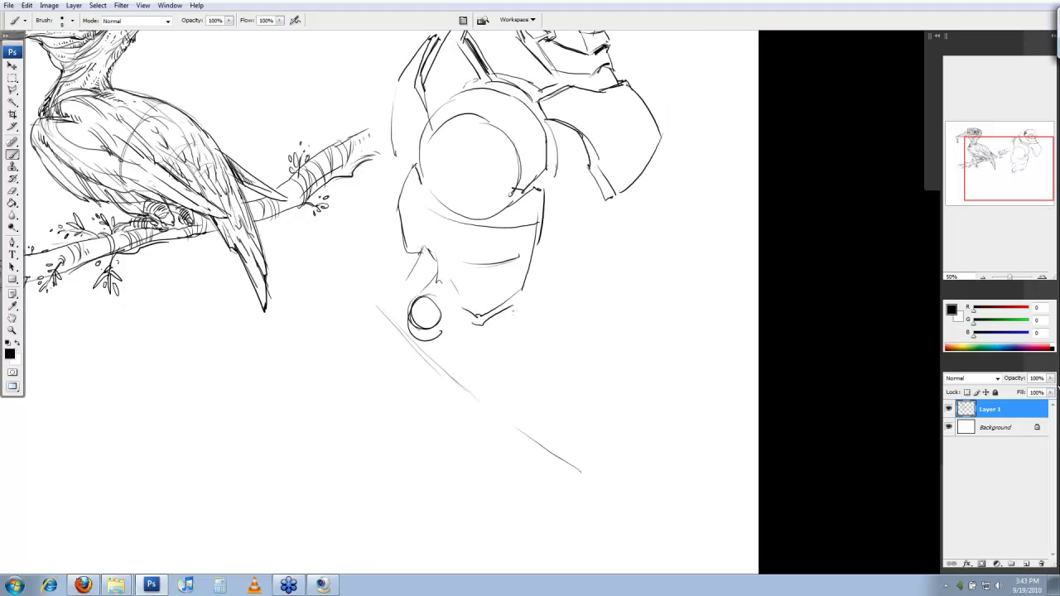
pyautogui.moveTo(514, 309); pyautogui.dragTo(531, 330)
pyautogui.moveTo(568, 357); pyautogui.dragTo(566, 362)
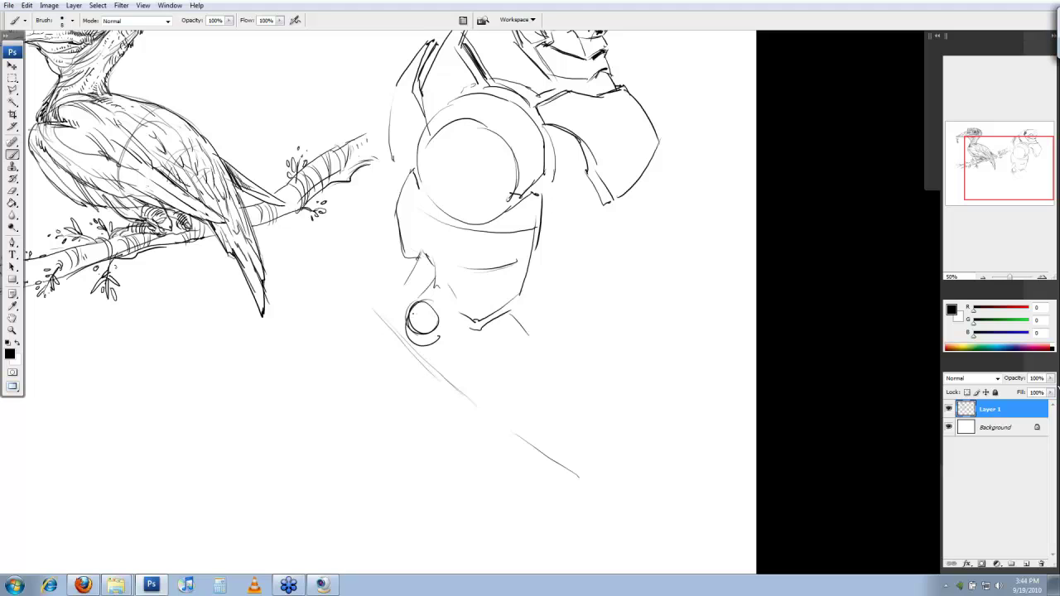
# Step: Redraw the elbow joint as concentric rings with an outer rim
pyautogui.moveTo(419, 309)
pyautogui.mouseDown()
pyautogui.moveTo(420, 330)
pyautogui.moveTo(425, 309)
pyautogui.moveTo(435, 333)
pyautogui.moveTo(445, 303)
pyautogui.moveTo(451, 326)
pyautogui.moveTo(438, 333)
pyautogui.mouseUp()
pyautogui.press('e')
pyautogui.press('b')
pyautogui.moveTo(464, 292); pyautogui.dragTo(468, 296)
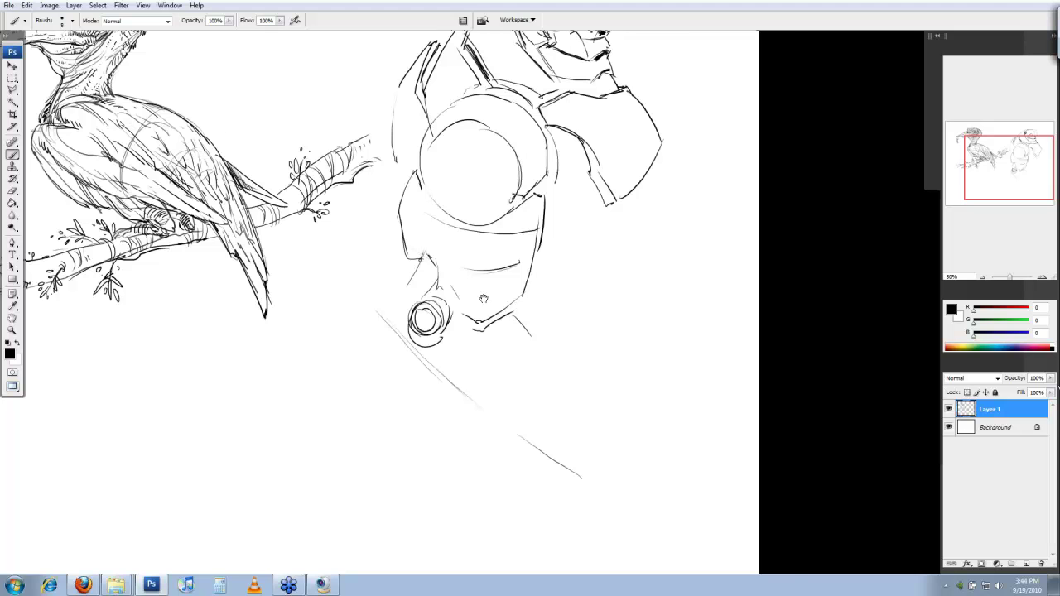
# Step: Outline the forearm with an angular back edge at the elbow and two long edges tapering toward the wrist
pyautogui.moveTo(484, 299); pyautogui.dragTo(519, 313)
pyautogui.moveTo(548, 324); pyautogui.dragTo(588, 385)
pyautogui.moveTo(426, 318)
pyautogui.mouseDown()
pyautogui.moveTo(420, 378)
pyautogui.moveTo(462, 428)
pyautogui.moveTo(479, 424)
pyautogui.mouseUp()
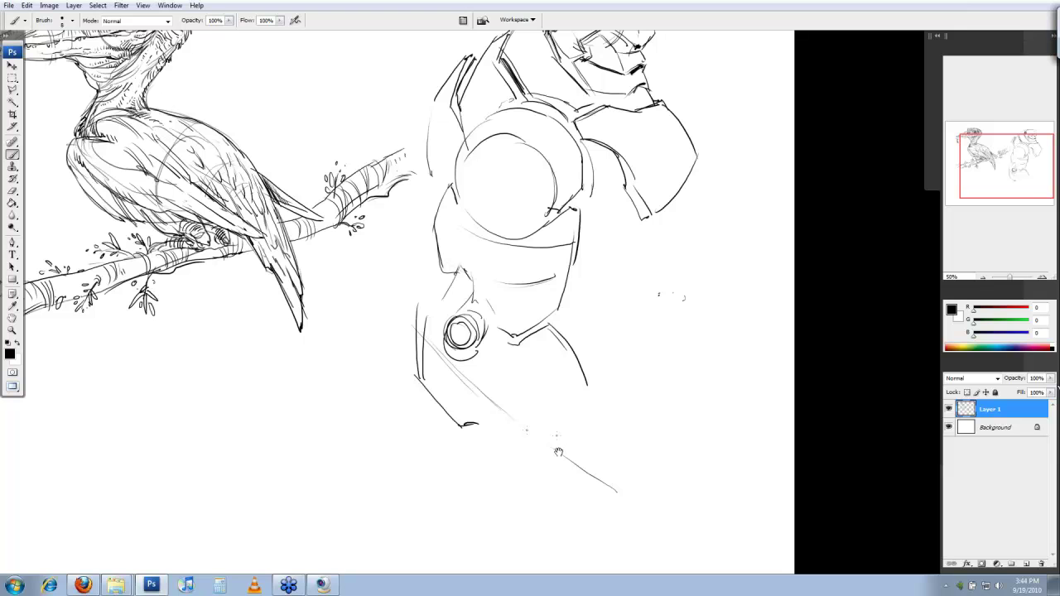
pyautogui.moveTo(540, 440); pyautogui.dragTo(515, 406)
pyautogui.moveTo(450, 389); pyautogui.dragTo(524, 443)
pyautogui.moveTo(500, 430); pyautogui.dragTo(589, 458)
pyautogui.moveTo(550, 341); pyautogui.dragTo(609, 404)
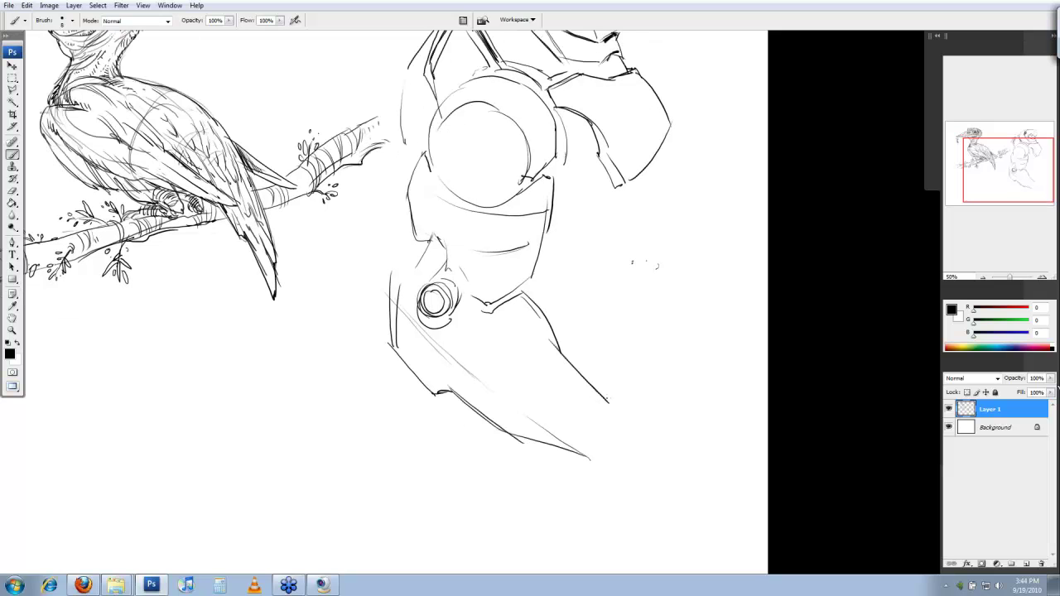
# Step: Connect the upper arm to the forearm with angular strokes and dark accents above the elbow joint
pyautogui.moveTo(472, 331); pyautogui.dragTo(513, 405)
pyautogui.moveTo(475, 312); pyautogui.dragTo(454, 352)
pyautogui.moveTo(435, 354); pyautogui.dragTo(454, 351)
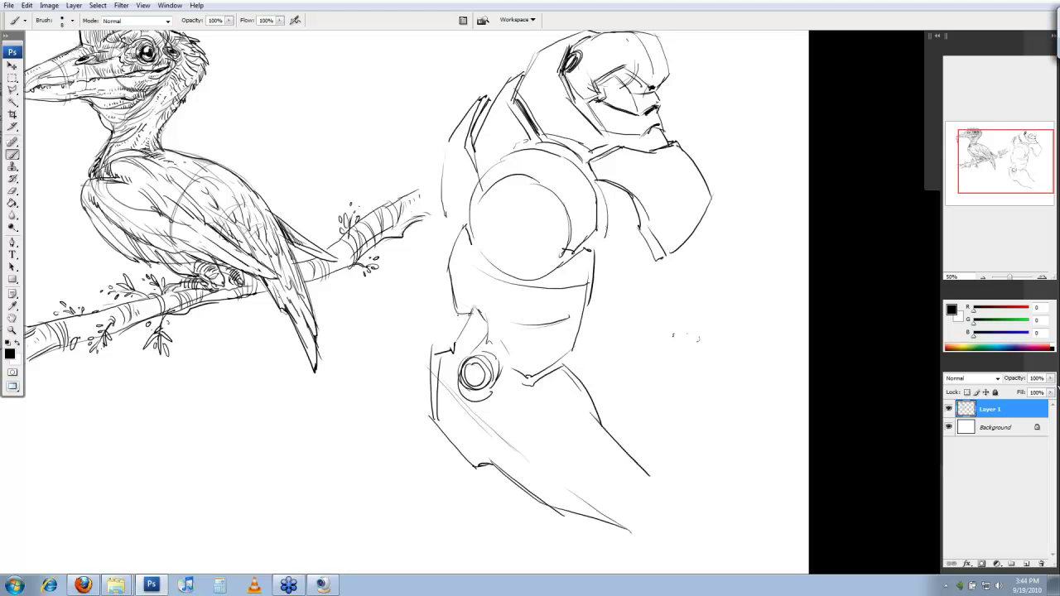
pyautogui.moveTo(609, 322); pyautogui.dragTo(605, 319)
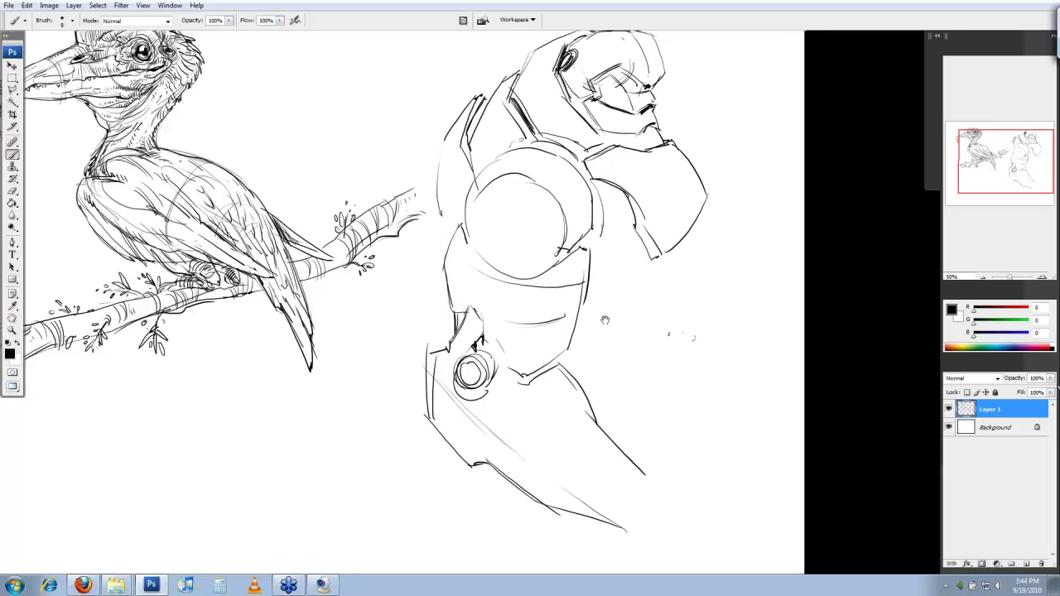
# Step: Draw curved segment bands across the forearm and a curved lower rim on the upper arm
pyautogui.moveTo(523, 384); pyautogui.dragTo(456, 459)
pyautogui.moveTo(472, 309); pyautogui.dragTo(558, 357)
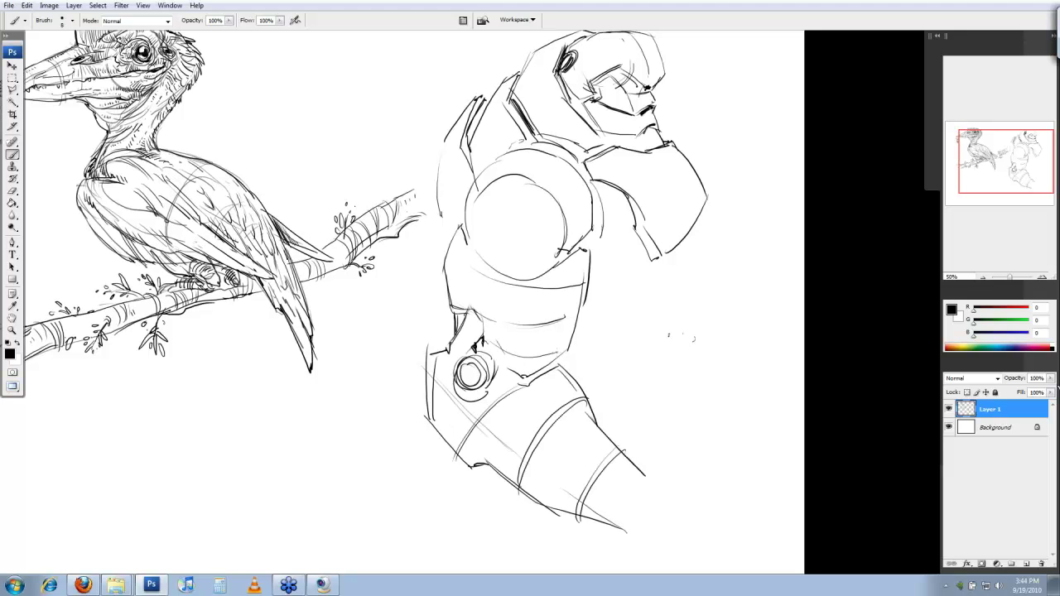
pyautogui.moveTo(491, 342); pyautogui.dragTo(516, 351)
pyautogui.moveTo(539, 353); pyautogui.dragTo(561, 348)
# Step: Add a notched edge to the shoulder cap and redraw its inner circle smaller
pyautogui.moveTo(550, 249); pyautogui.dragTo(551, 282)
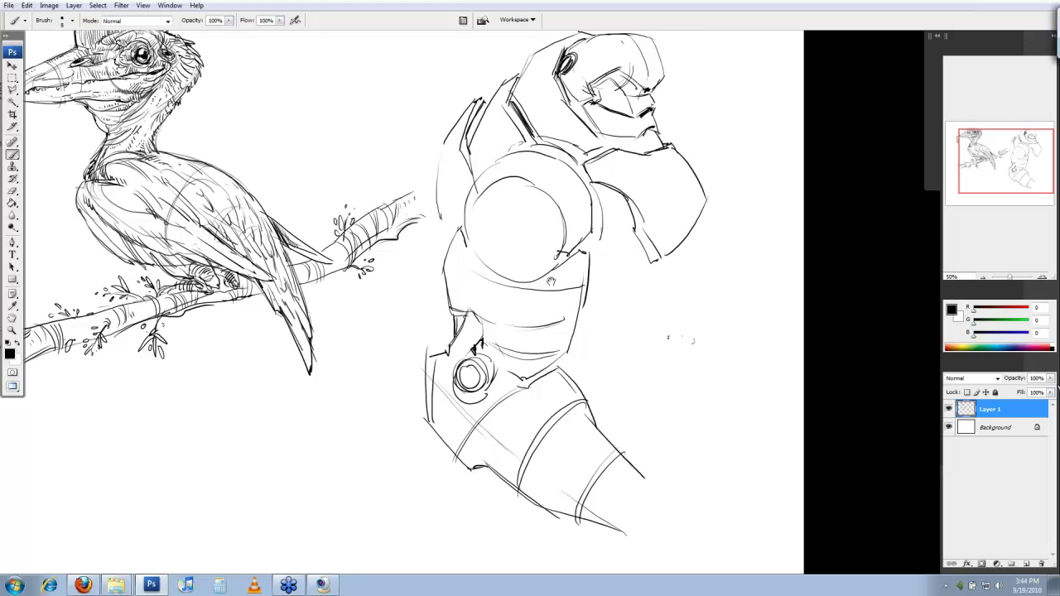
pyautogui.moveTo(550, 282); pyautogui.dragTo(554, 328)
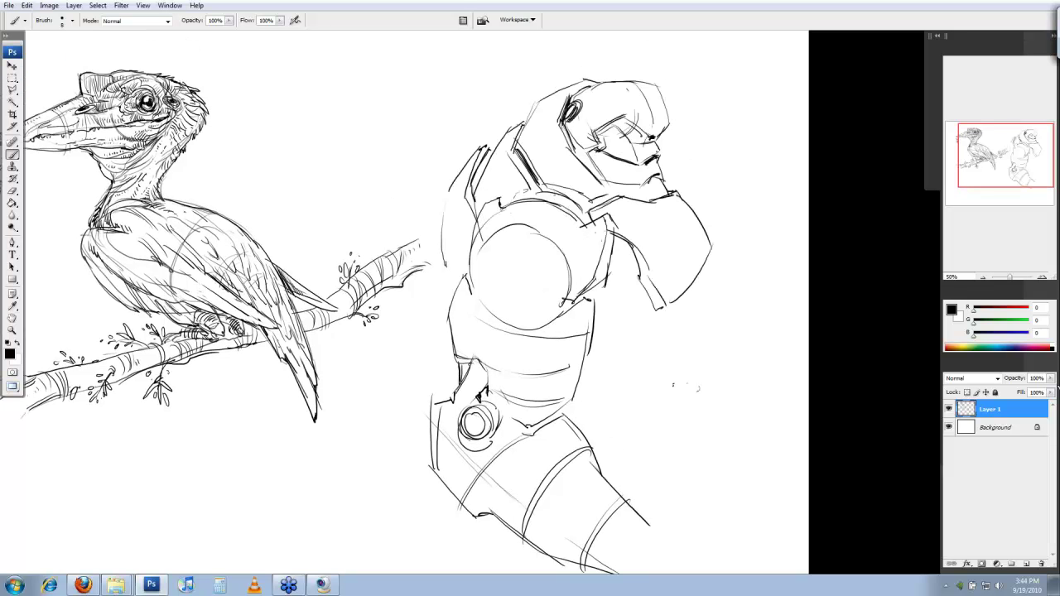
pyautogui.press('e')
pyautogui.moveTo(487, 241); pyautogui.dragTo(550, 239)
pyautogui.press('b')
pyautogui.moveTo(477, 298)
pyautogui.mouseDown()
pyautogui.moveTo(516, 234)
pyautogui.moveTo(564, 260)
pyautogui.moveTo(557, 304)
pyautogui.mouseUp()
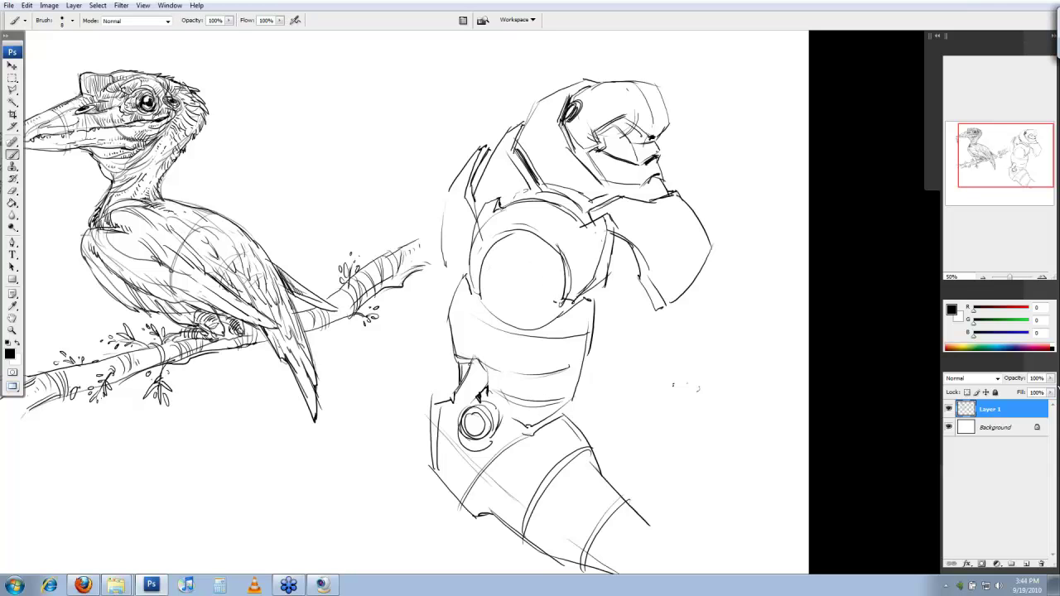
# Step: Erase stray lines on the front of the shoulder cap and redraw its lower front edge
pyautogui.press('e')
pyautogui.moveTo(561, 245)
pyautogui.mouseDown()
pyautogui.moveTo(569, 298)
pyautogui.moveTo(603, 250)
pyautogui.moveTo(603, 229)
pyautogui.mouseUp()
pyautogui.press('b')
pyautogui.press('e')
pyautogui.press('b')
pyautogui.moveTo(609, 276); pyautogui.dragTo(566, 309)
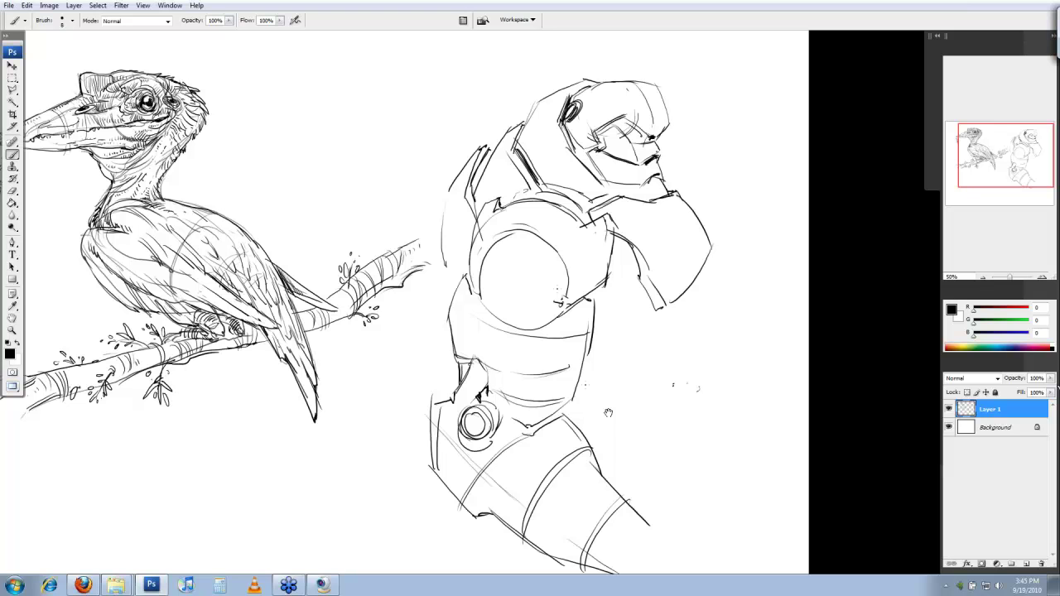
# Step: Add an inner ring with small clips to the shoulder circle and a pointed plate beneath it
pyautogui.moveTo(608, 413); pyautogui.dragTo(615, 393)
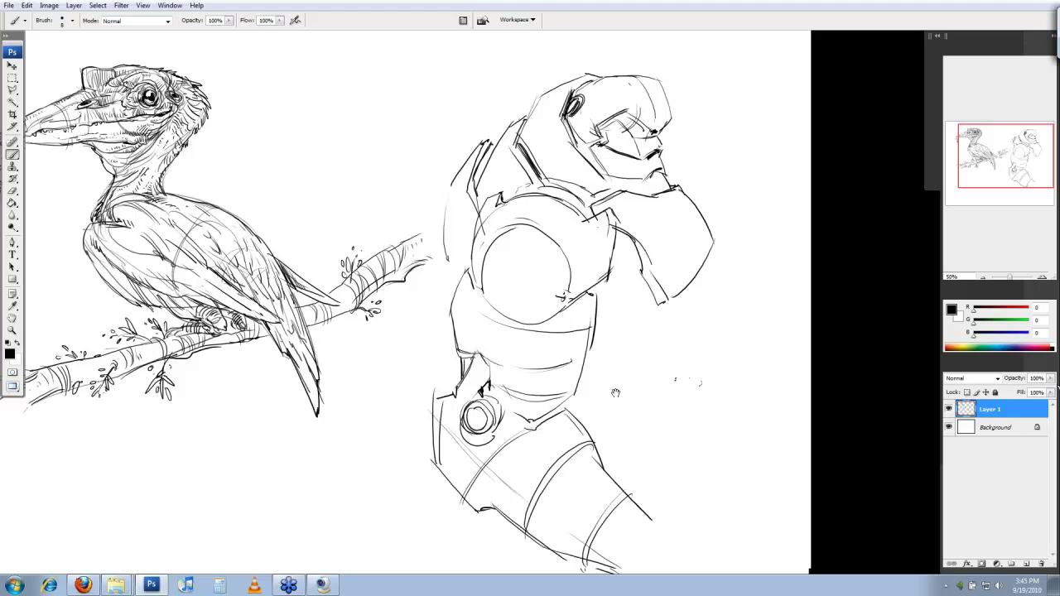
pyautogui.moveTo(616, 392); pyautogui.dragTo(624, 361)
pyautogui.moveTo(530, 199); pyautogui.dragTo(536, 199)
pyautogui.moveTo(497, 260); pyautogui.dragTo(506, 298)
pyautogui.moveTo(507, 299)
pyautogui.mouseDown()
pyautogui.moveTo(560, 282)
pyautogui.moveTo(544, 295)
pyautogui.mouseUp()
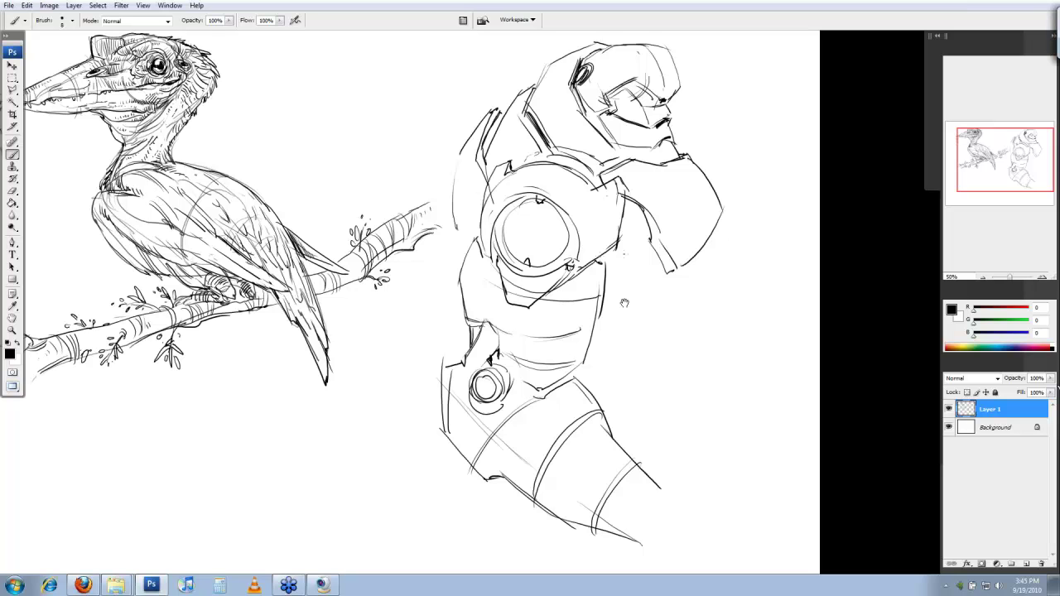
# Step: Draw a notched upper edge with a small raised clip along the forearm's rim beside the round elbow joint
pyautogui.moveTo(625, 304); pyautogui.dragTo(624, 281)
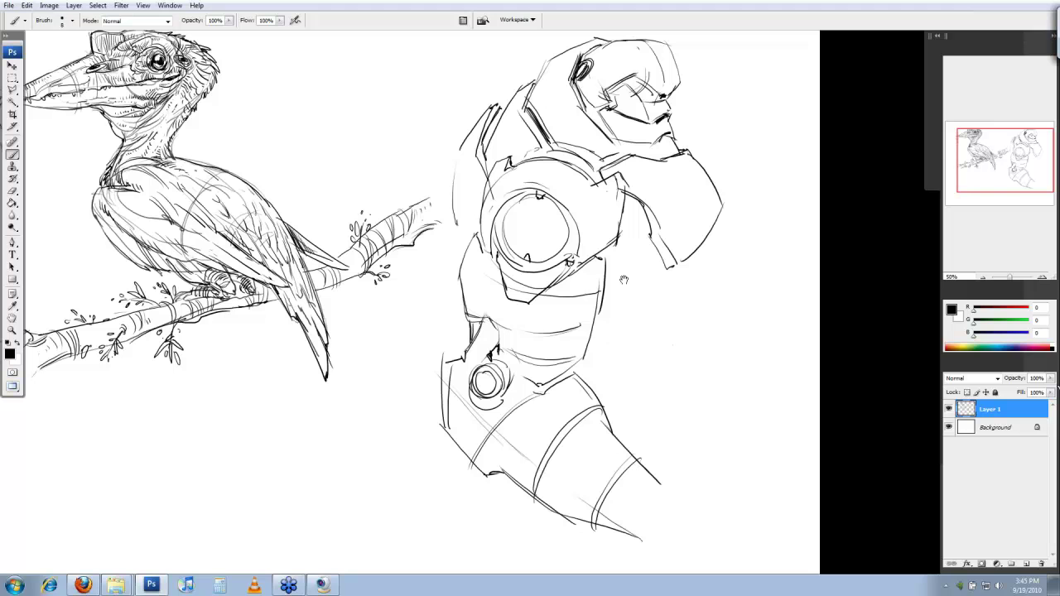
pyautogui.moveTo(624, 281); pyautogui.dragTo(624, 258)
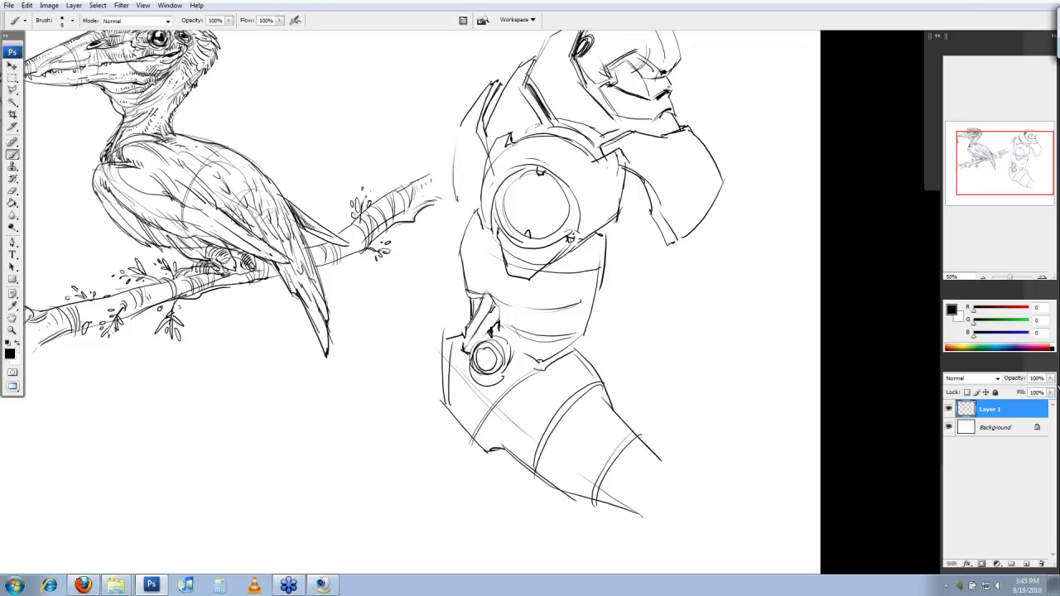
pyautogui.moveTo(507, 357); pyautogui.dragTo(527, 358)
pyautogui.moveTo(554, 367); pyautogui.dragTo(570, 359)
pyautogui.moveTo(570, 363); pyautogui.dragTo(561, 359)
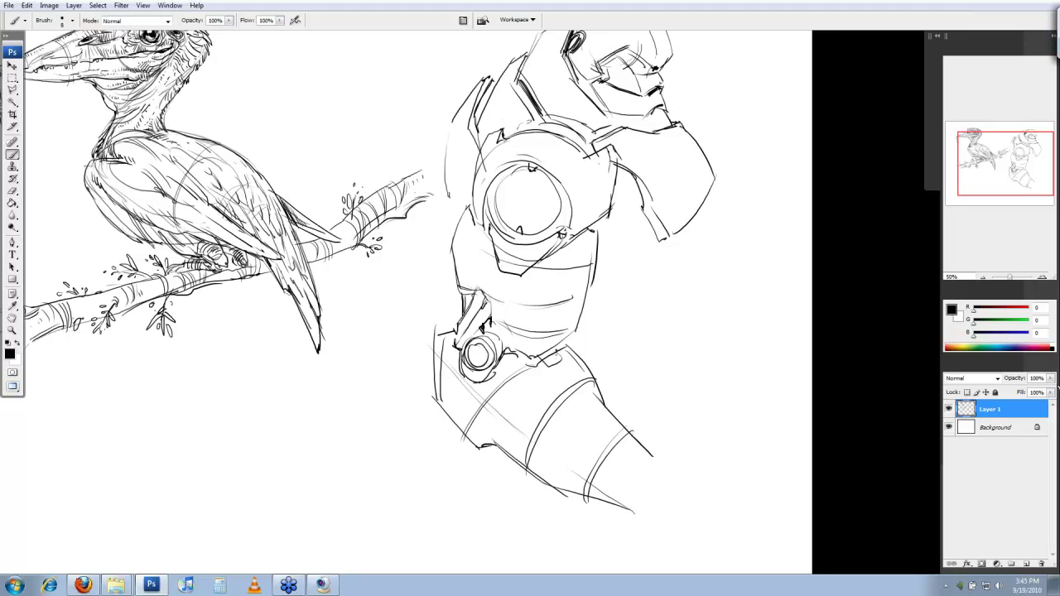
# Step: Outline the lower torso beneath the chest plate with a notched waist edge, and draw a curved line for the far shoulder
pyautogui.moveTo(630, 273); pyautogui.dragTo(601, 325)
pyautogui.moveTo(666, 266); pyautogui.dragTo(646, 375)
pyautogui.moveTo(566, 325); pyautogui.dragTo(608, 364)
pyautogui.moveTo(608, 364); pyautogui.dragTo(643, 371)
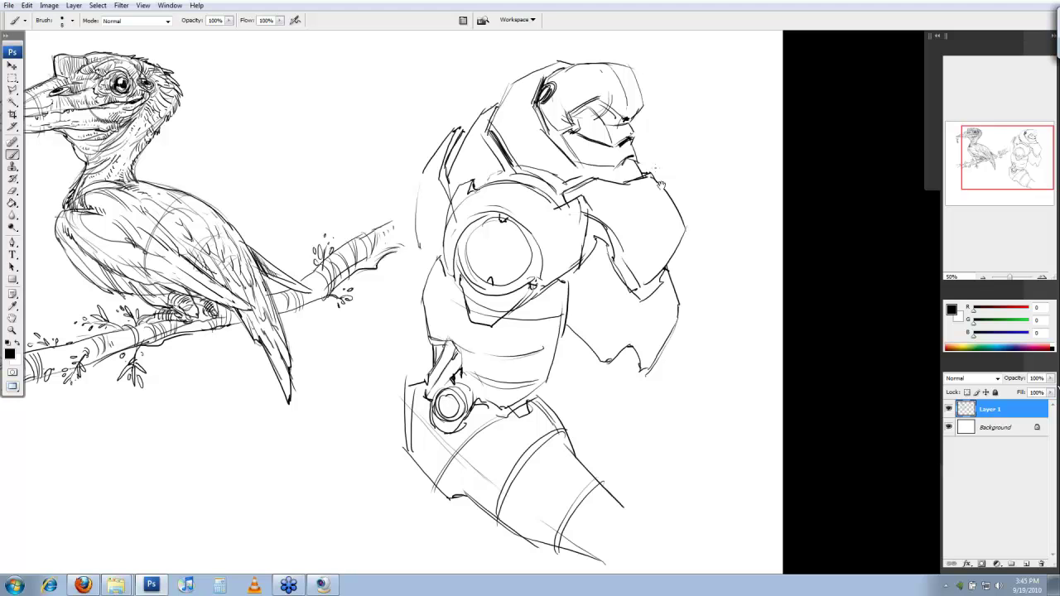
pyautogui.moveTo(661, 184); pyautogui.dragTo(662, 189)
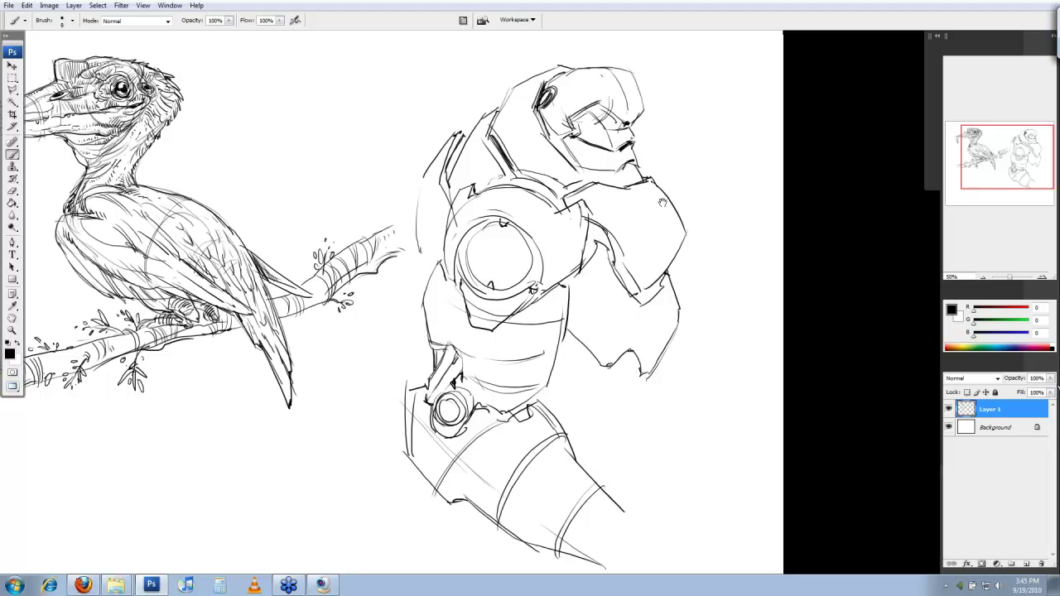
pyautogui.moveTo(662, 202); pyautogui.dragTo(665, 232)
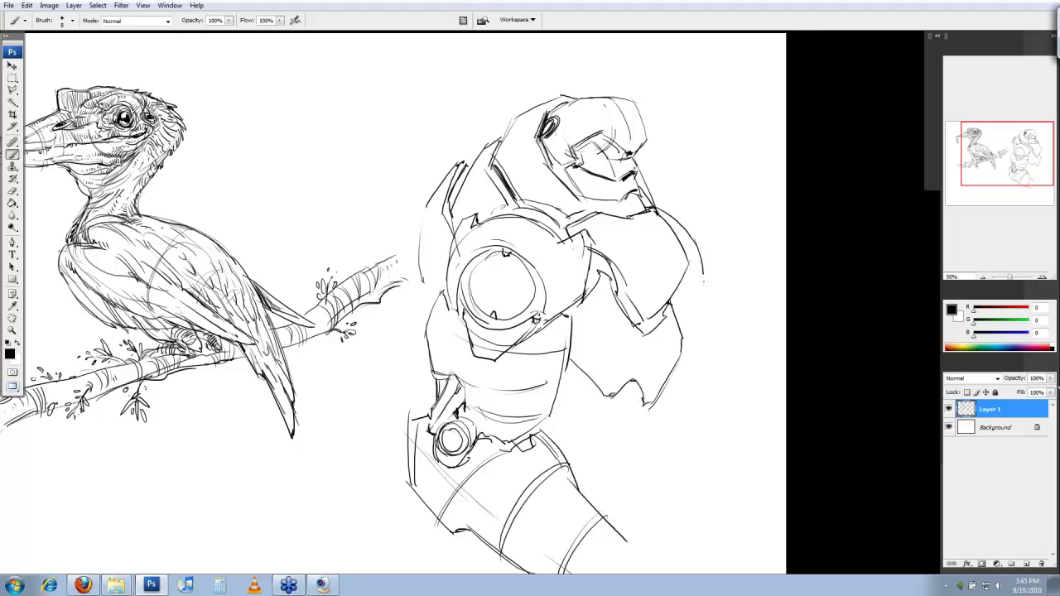
# Step: Draw a curved, ribbed hose with a rounded connector running from behind the arm to the front of the waist
pyautogui.moveTo(597, 316); pyautogui.dragTo(651, 347)
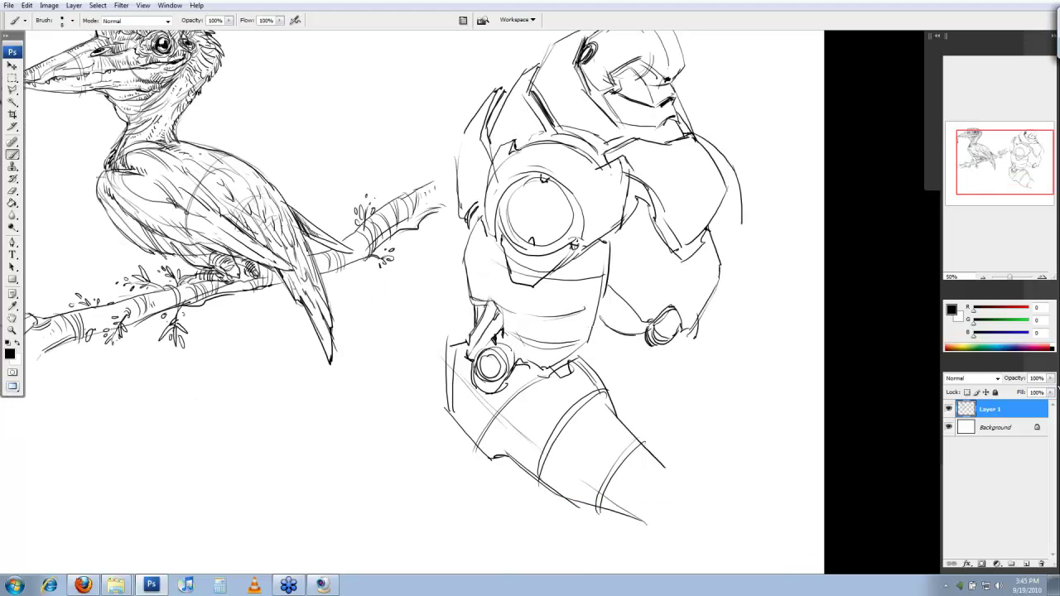
pyautogui.moveTo(604, 338); pyautogui.dragTo(649, 346)
pyautogui.moveTo(608, 309)
pyautogui.mouseDown()
pyautogui.moveTo(599, 319)
pyautogui.moveTo(611, 329)
pyautogui.moveTo(595, 338)
pyautogui.mouseUp()
pyautogui.moveTo(598, 334)
pyautogui.mouseDown()
pyautogui.moveTo(607, 347)
pyautogui.moveTo(598, 338)
pyautogui.mouseUp()
pyautogui.moveTo(600, 325)
pyautogui.mouseDown()
pyautogui.moveTo(612, 346)
pyautogui.moveTo(640, 352)
pyautogui.mouseUp()
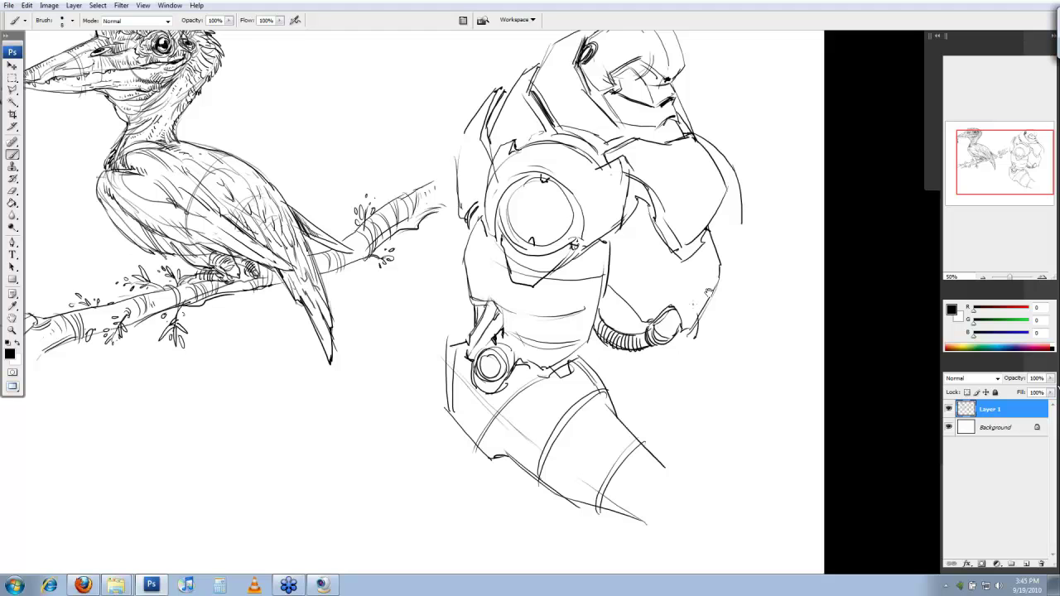
pyautogui.moveTo(712, 302); pyautogui.dragTo(714, 304)
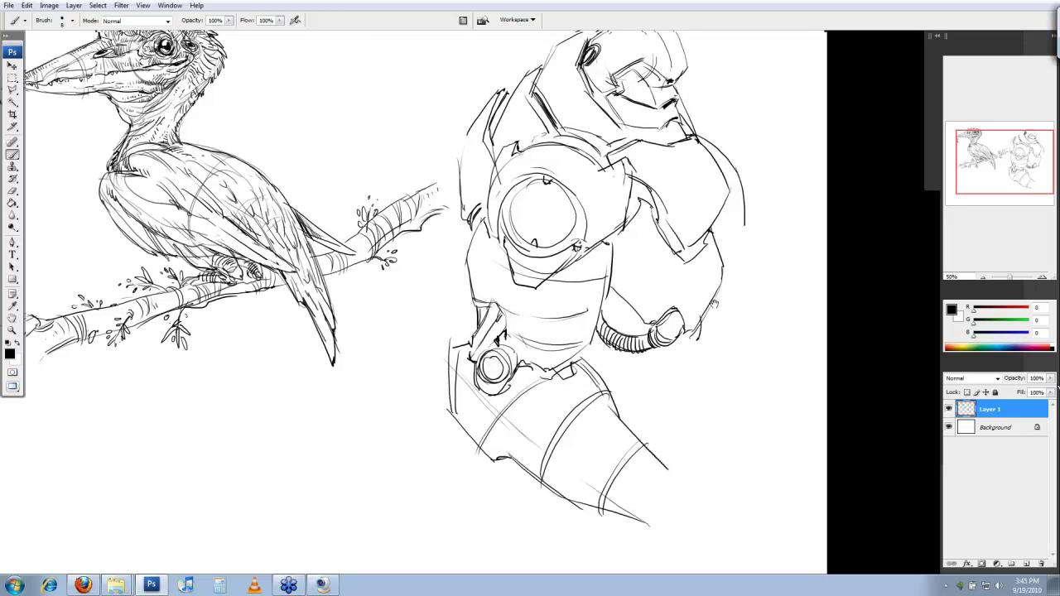
# Step: Redraw the shoulder cap's front edge as a notched flap and darken the recess at the ear
pyautogui.moveTo(714, 304); pyautogui.dragTo(729, 335)
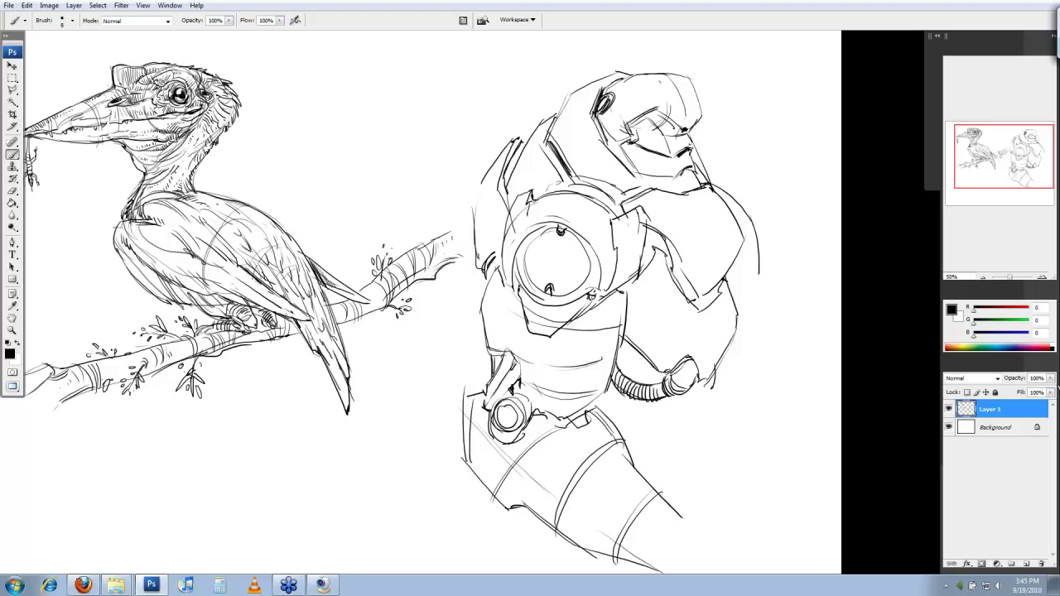
pyautogui.moveTo(535, 280); pyautogui.dragTo(540, 293)
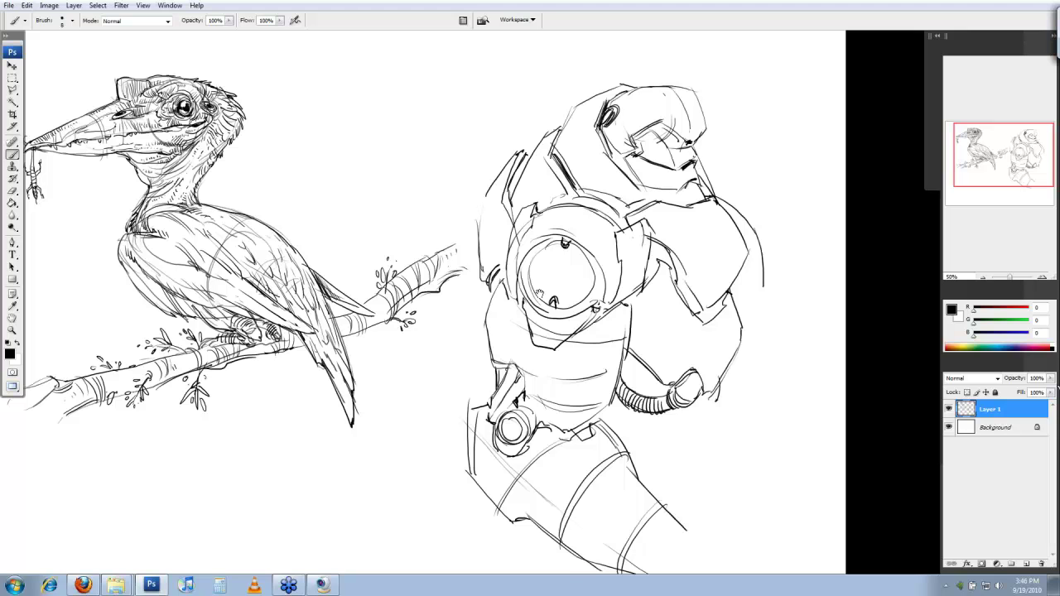
pyautogui.moveTo(539, 292); pyautogui.dragTo(561, 328)
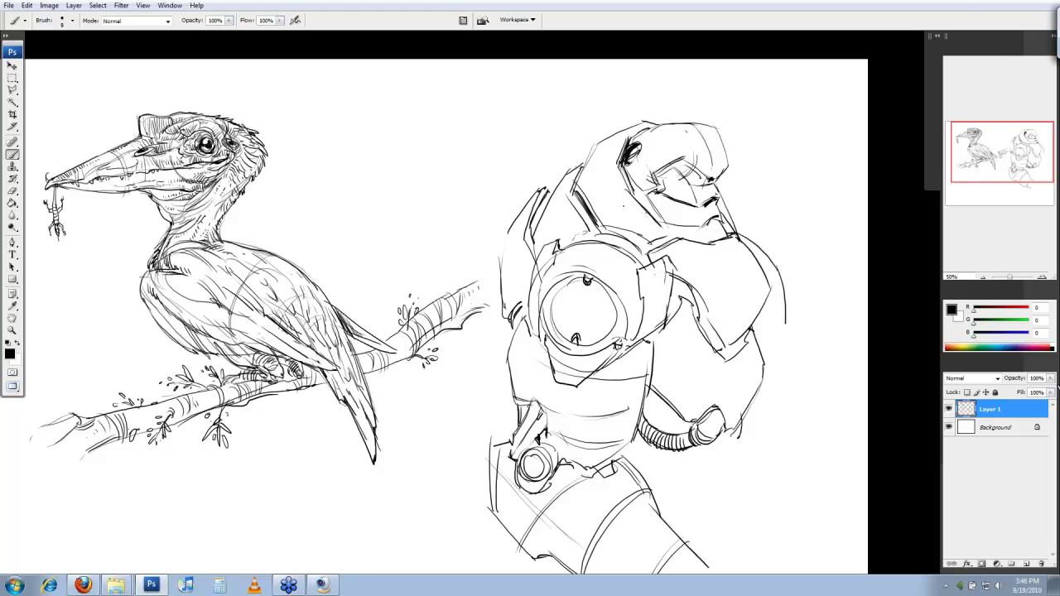
# Step: Draw a small dark eye beneath the figure's angular brow
pyautogui.moveTo(654, 242); pyautogui.dragTo(652, 240)
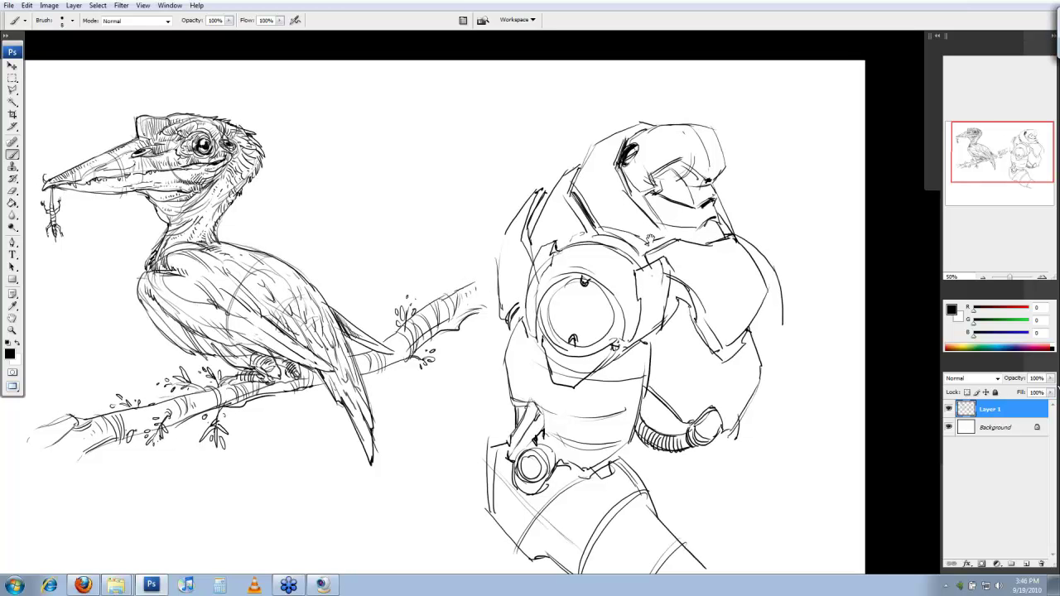
pyautogui.moveTo(651, 240); pyautogui.dragTo(648, 241)
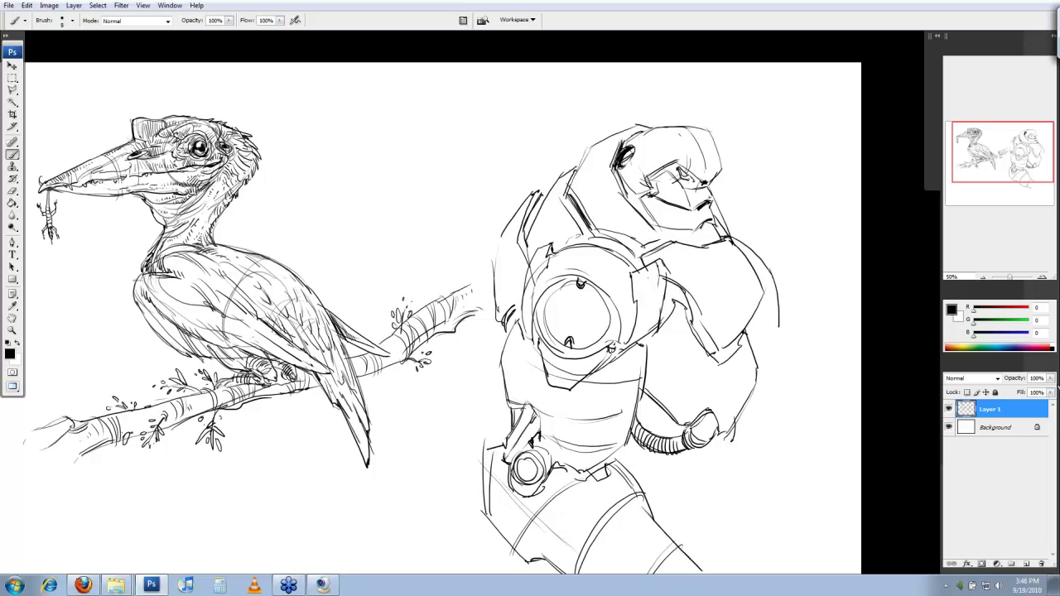
pyautogui.moveTo(683, 174); pyautogui.dragTo(678, 204)
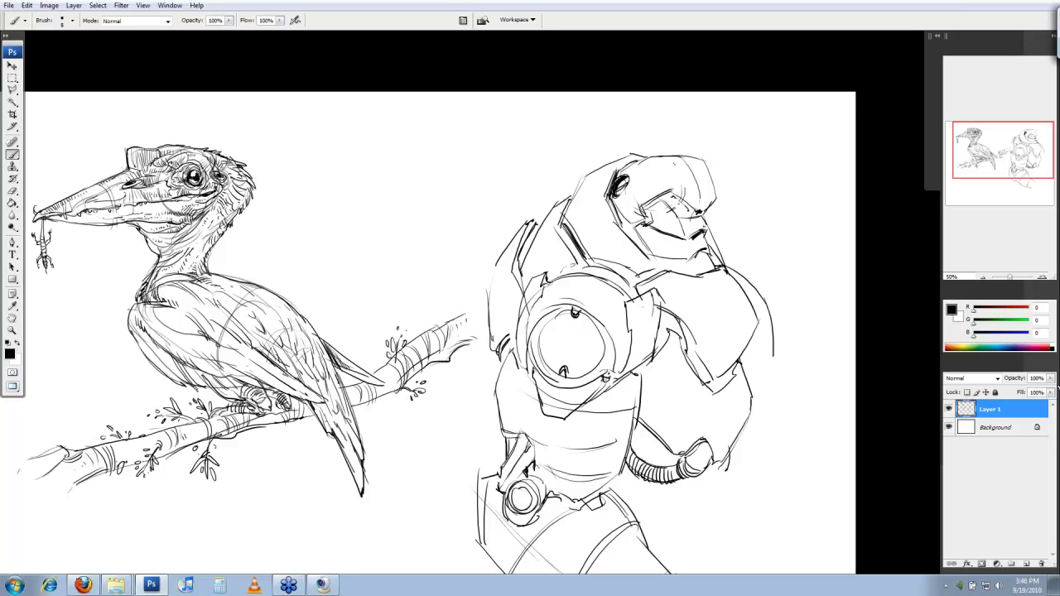
pyautogui.moveTo(724, 353); pyautogui.dragTo(729, 308)
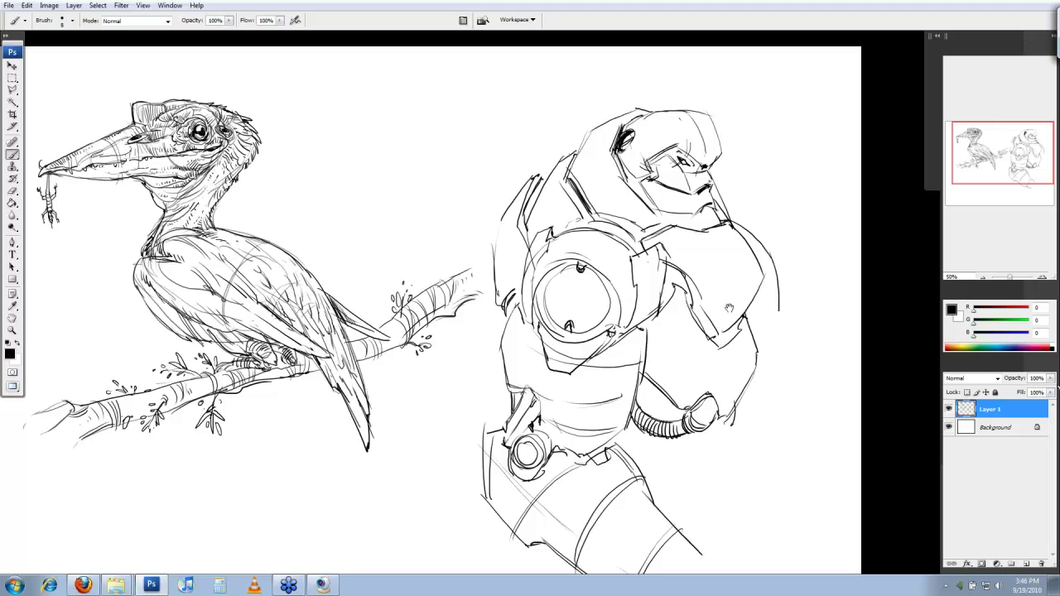
# Step: Fill the armpit gap with black and draw an inner edge line along the chest plate down to its lower band
pyautogui.moveTo(729, 308); pyautogui.dragTo(726, 318)
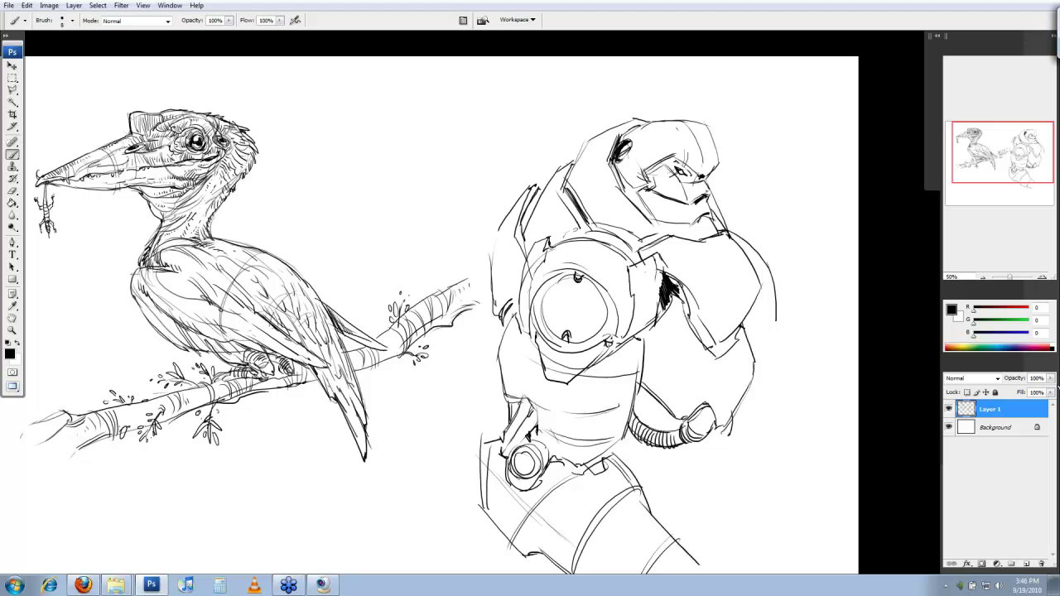
pyautogui.moveTo(734, 347); pyautogui.dragTo(735, 341)
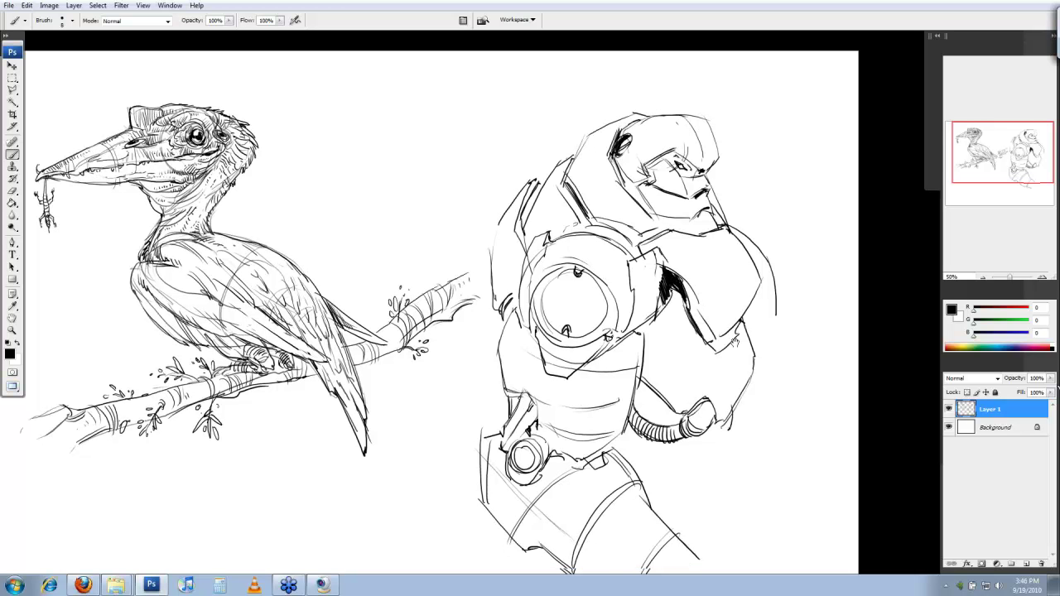
pyautogui.moveTo(735, 341); pyautogui.dragTo(750, 318)
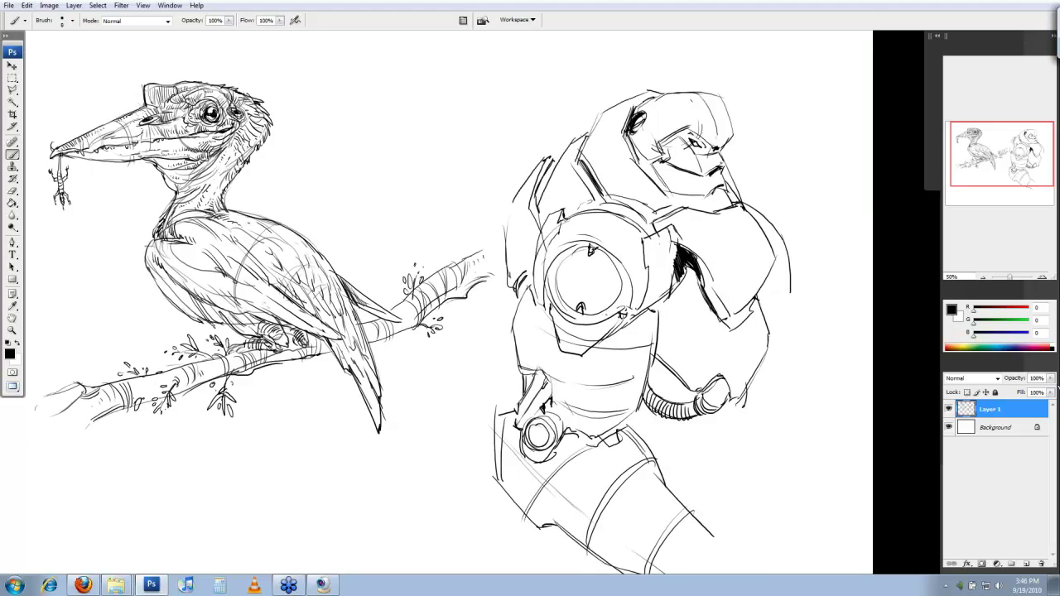
pyautogui.moveTo(750, 318); pyautogui.dragTo(745, 305)
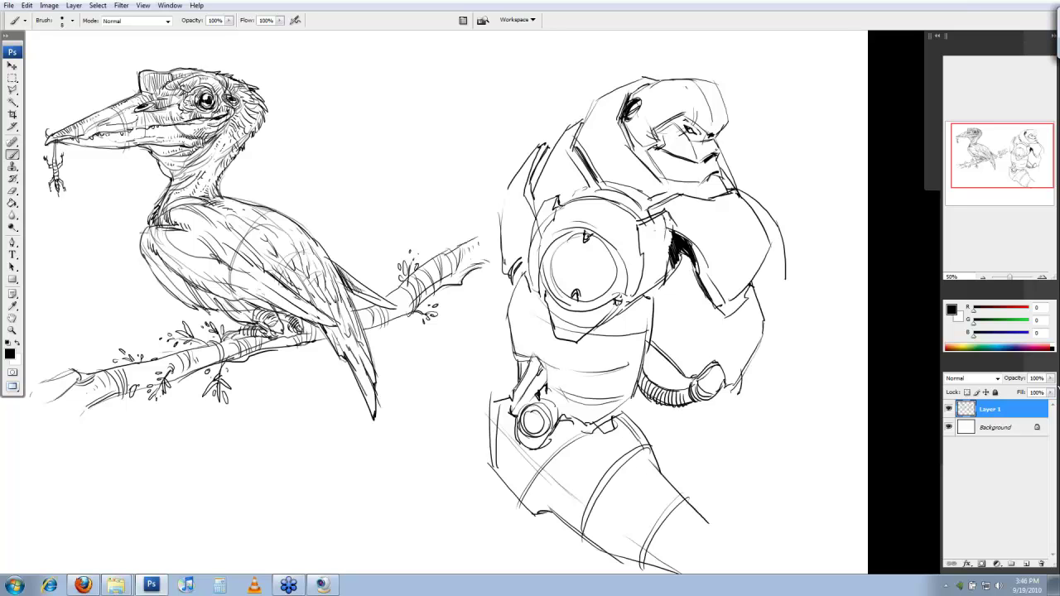
pyautogui.moveTo(744, 305); pyautogui.dragTo(733, 310)
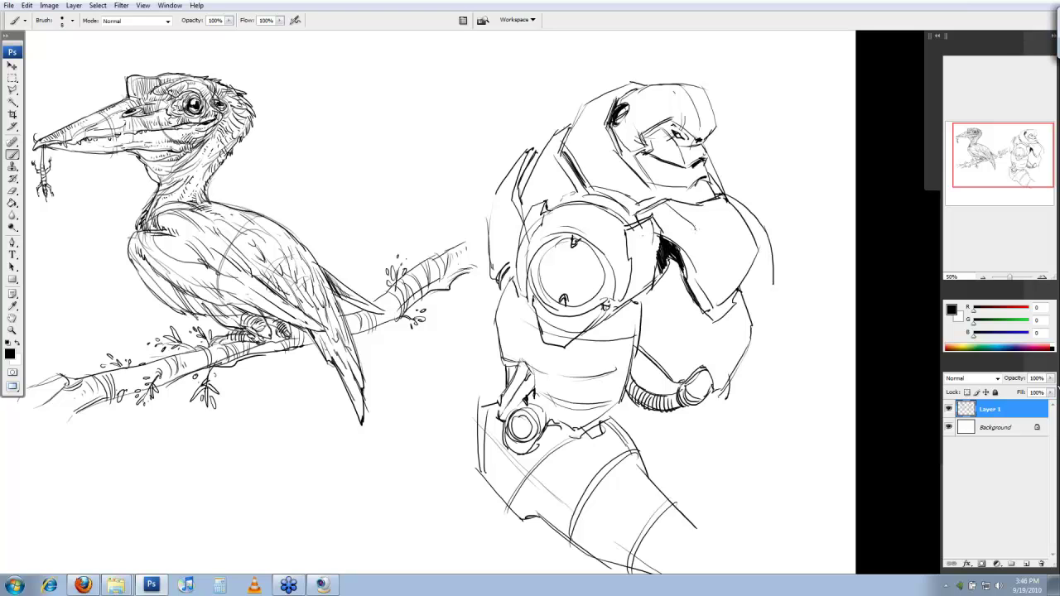
pyautogui.press('e')
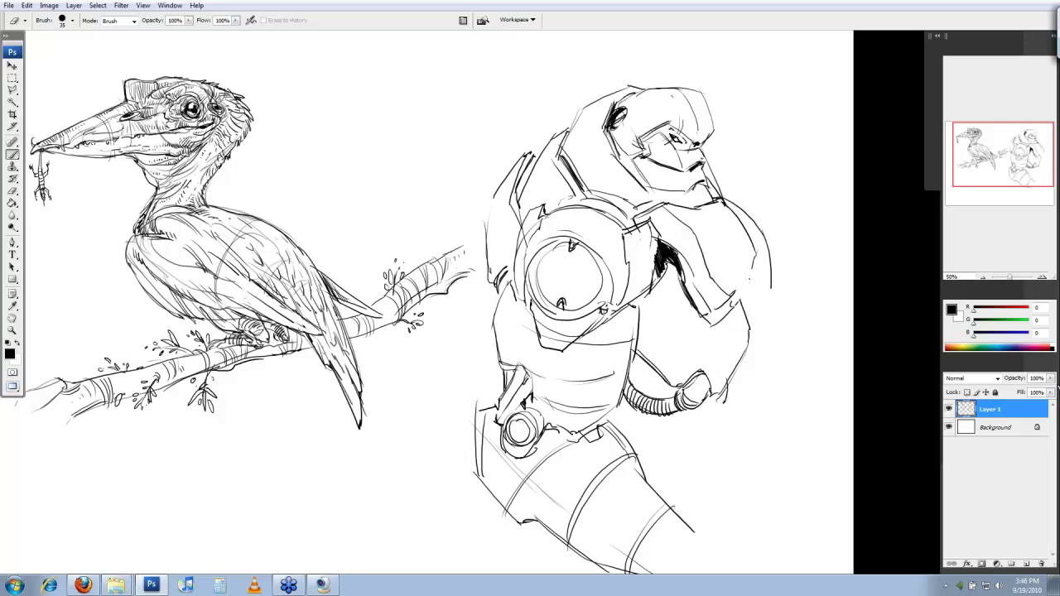
pyautogui.press('b')
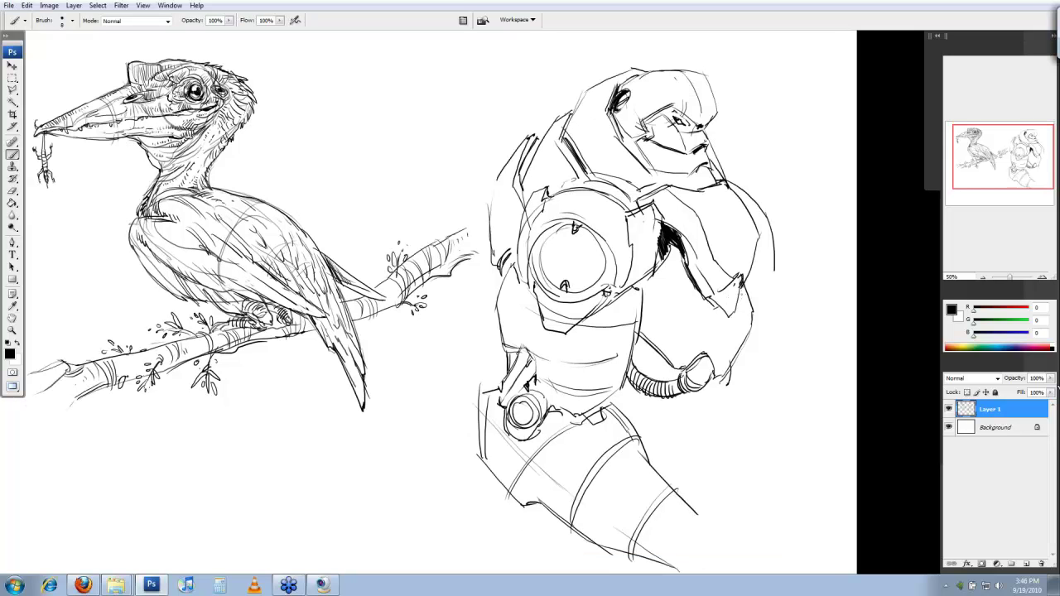
# Step: Draw panel lines down the upper arm from the pointed shoulder plate, ending in a small dark notch above the forearm
pyautogui.moveTo(572, 366); pyautogui.dragTo(583, 331)
pyautogui.moveTo(556, 314); pyautogui.dragTo(557, 358)
pyautogui.moveTo(577, 299); pyautogui.dragTo(587, 371)
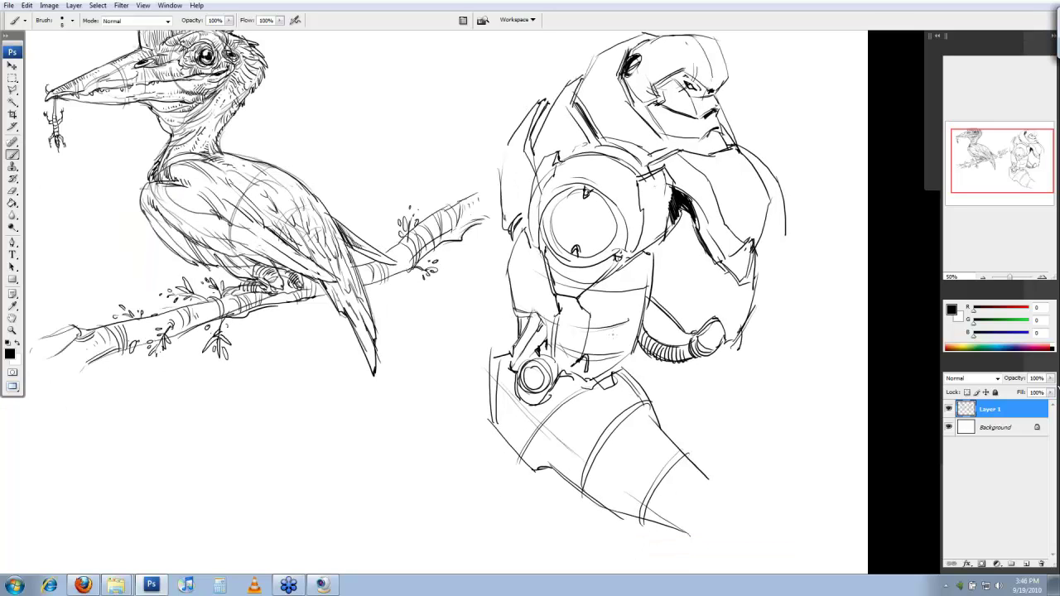
pyautogui.moveTo(617, 330); pyautogui.dragTo(619, 328)
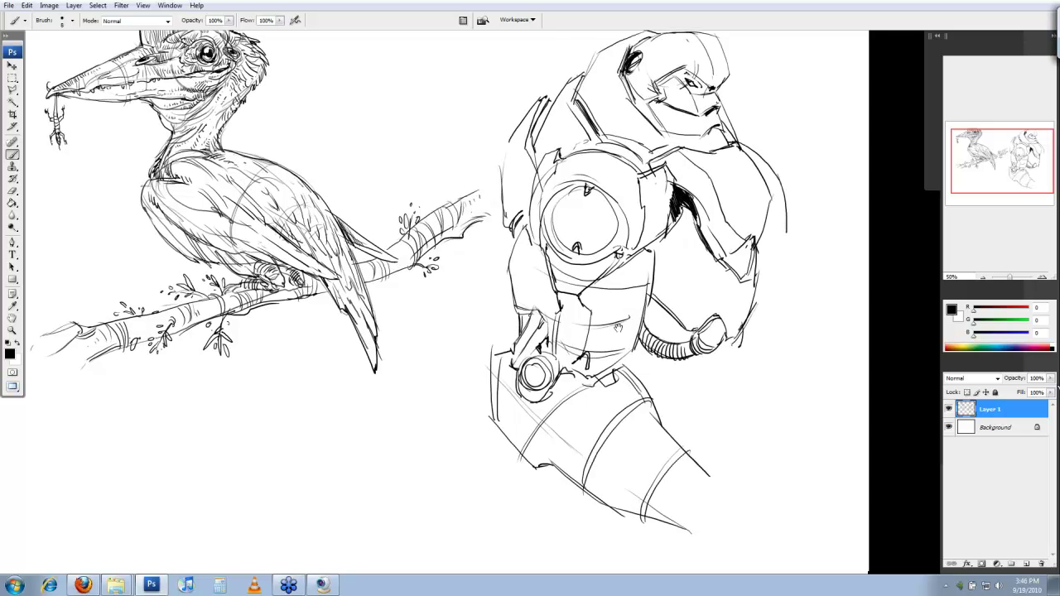
# Step: Add a slot to the round elbow disc and turn the upper forearm into a cuff with a curved, dark-tipped lower edge
pyautogui.scroll(1, 618, 328)
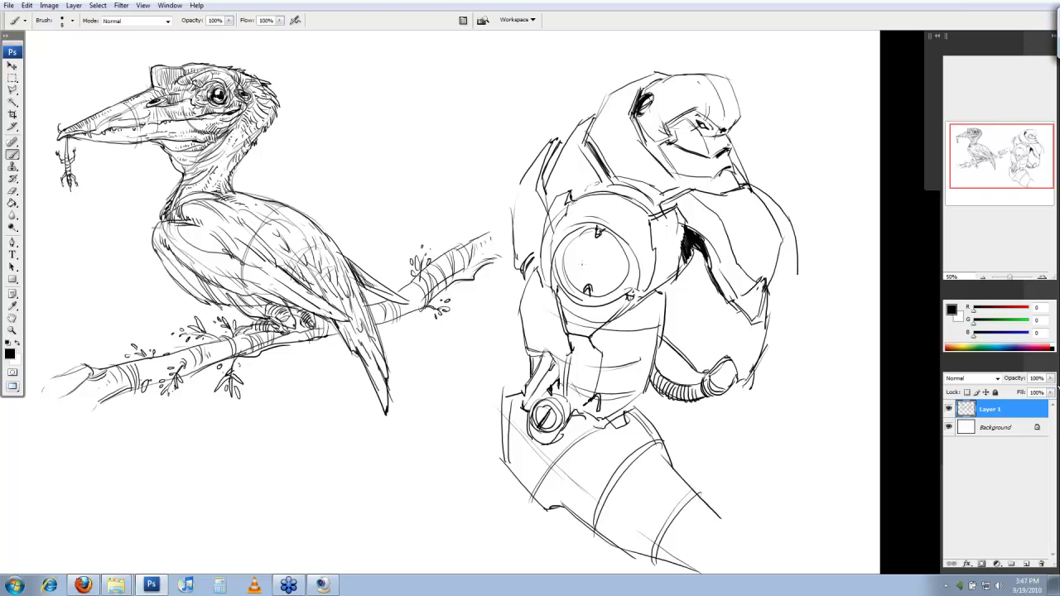
pyautogui.moveTo(550, 322)
pyautogui.mouseDown()
pyautogui.moveTo(542, 343)
pyautogui.moveTo(608, 404)
pyautogui.moveTo(652, 369)
pyautogui.mouseUp()
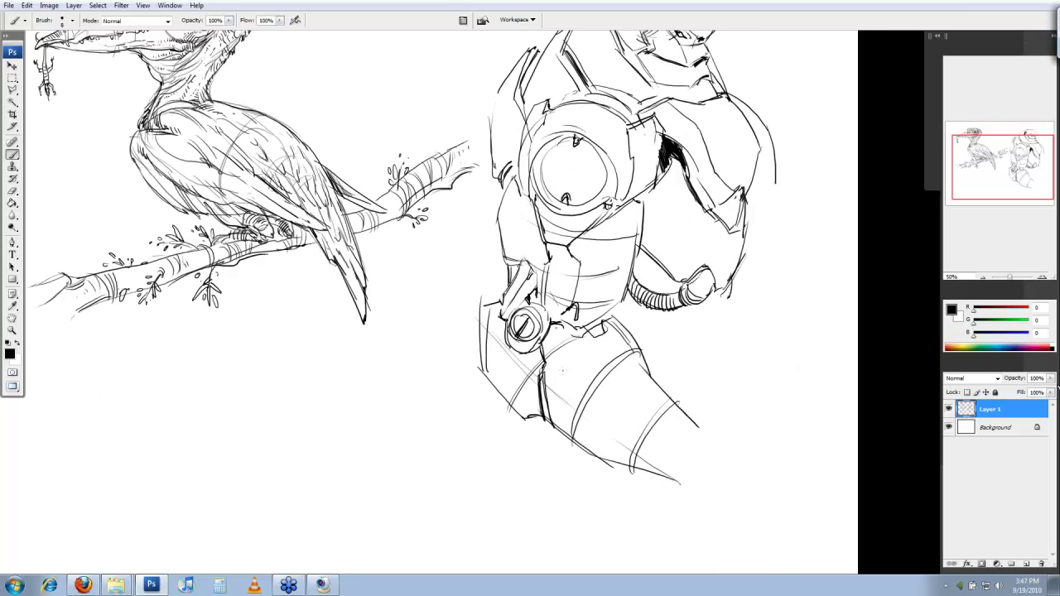
pyautogui.moveTo(607, 405); pyautogui.dragTo(654, 371)
pyautogui.moveTo(618, 319)
pyautogui.mouseDown()
pyautogui.moveTo(659, 373)
pyautogui.moveTo(626, 343)
pyautogui.moveTo(607, 378)
pyautogui.moveTo(654, 378)
pyautogui.mouseUp()
pyautogui.press('e')
pyautogui.press('b')
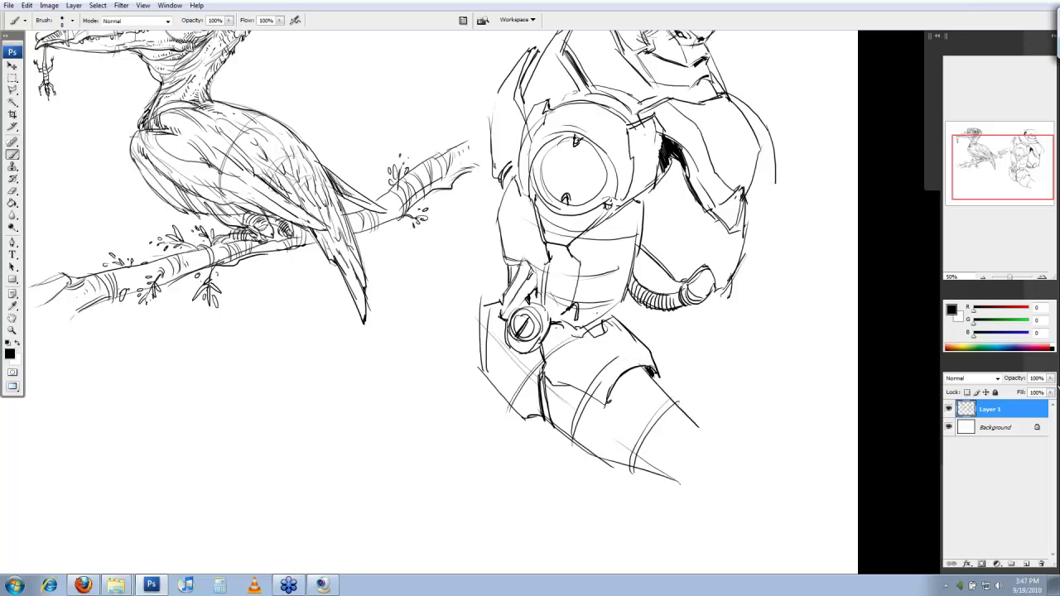
# Step: Detail the clip on the forearm's upper rim and strengthen the upper arm's lower edge above it
pyautogui.moveTo(576, 321)
pyautogui.mouseDown()
pyautogui.moveTo(618, 303)
pyautogui.moveTo(598, 332)
pyautogui.moveTo(615, 301)
pyautogui.mouseUp()
pyautogui.moveTo(614, 309); pyautogui.dragTo(617, 312)
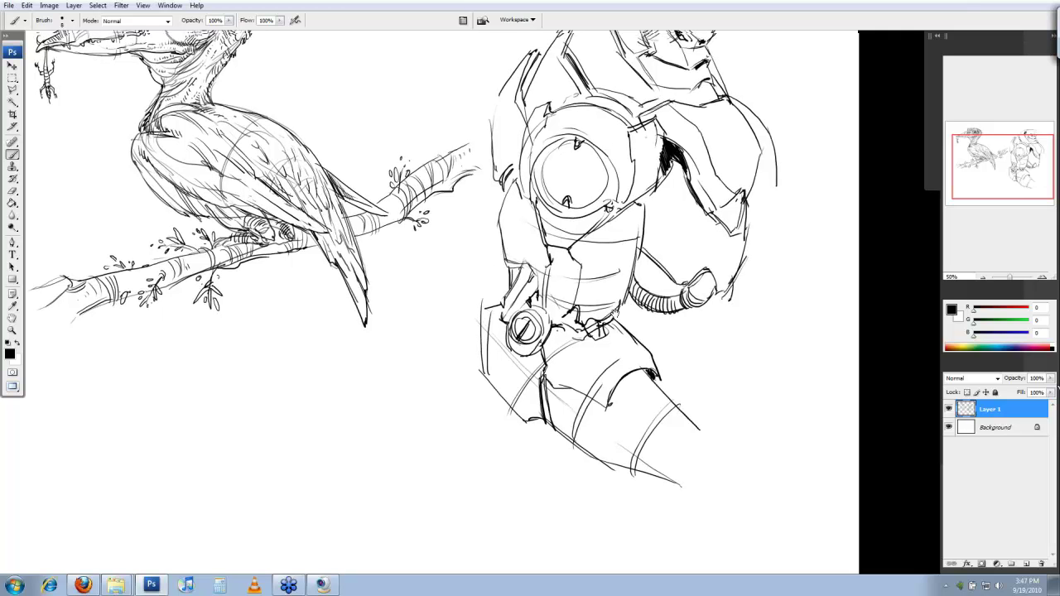
pyautogui.moveTo(616, 312); pyautogui.dragTo(629, 357)
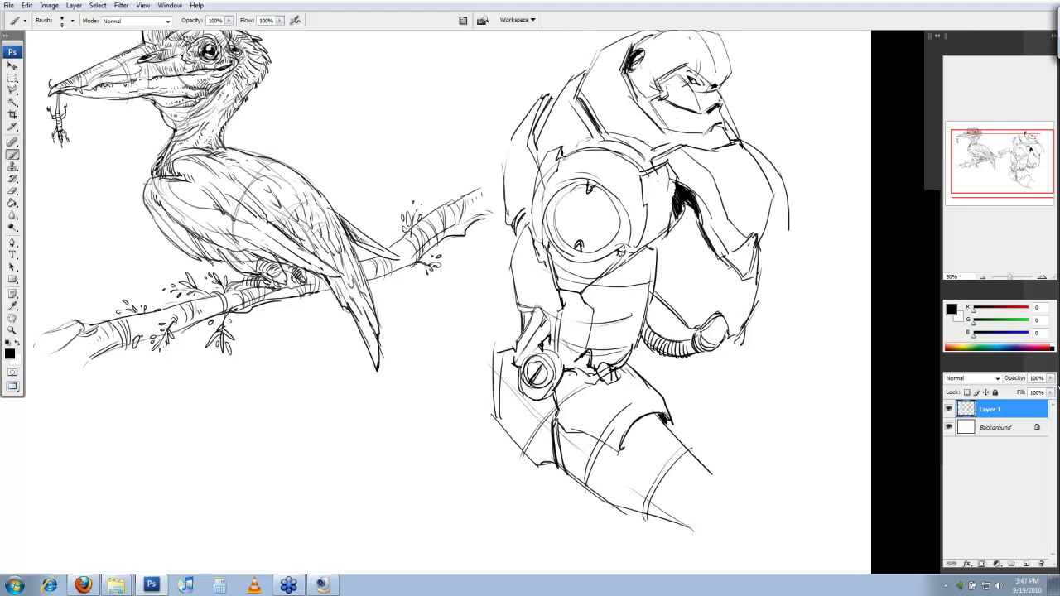
# Step: Clean up the chest plate's lower band, darken the gap beside the shoulder ring and add a small loop below the armpit
pyautogui.moveTo(753, 258); pyautogui.dragTo(742, 293)
pyautogui.press('e')
pyautogui.press('b')
pyautogui.press('e')
pyautogui.press('b')
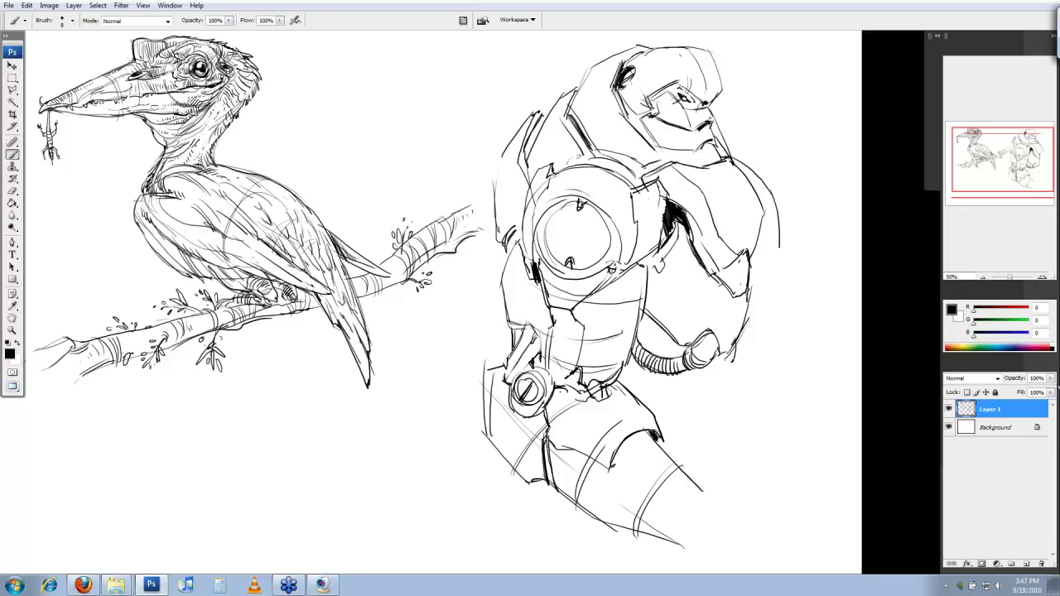
pyautogui.press('e')
pyautogui.press('b')
pyautogui.press('e')
pyautogui.press('b')
pyautogui.moveTo(742, 262); pyautogui.dragTo(735, 296)
pyautogui.moveTo(663, 311); pyautogui.dragTo(662, 302)
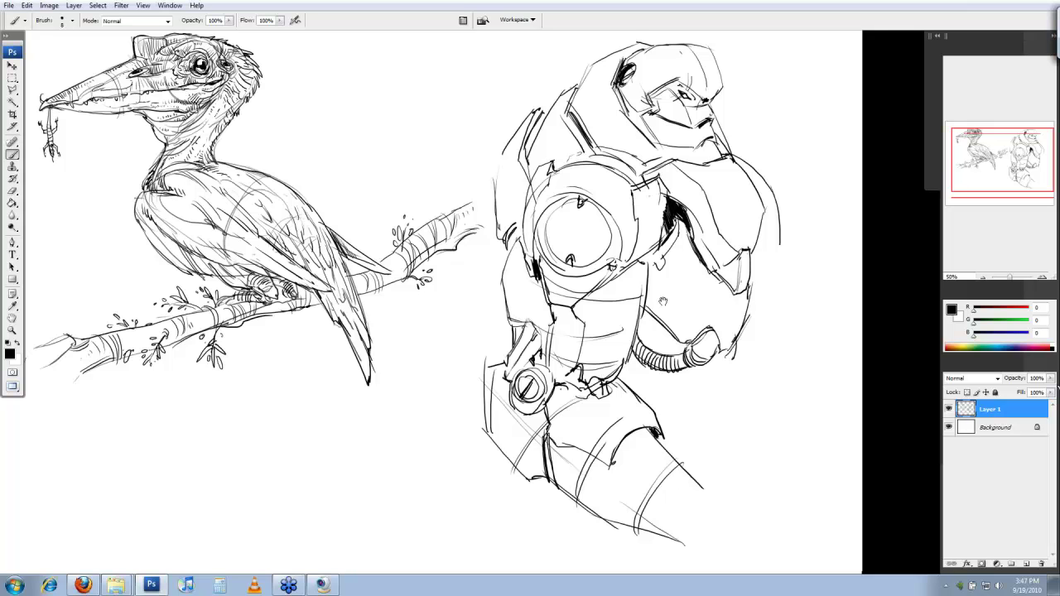
# Step: Draw ribbing on the linkage between upper arm and elbow disc, and add a thicker double edge to the forearm's rear
pyautogui.moveTo(663, 302); pyautogui.dragTo(663, 274)
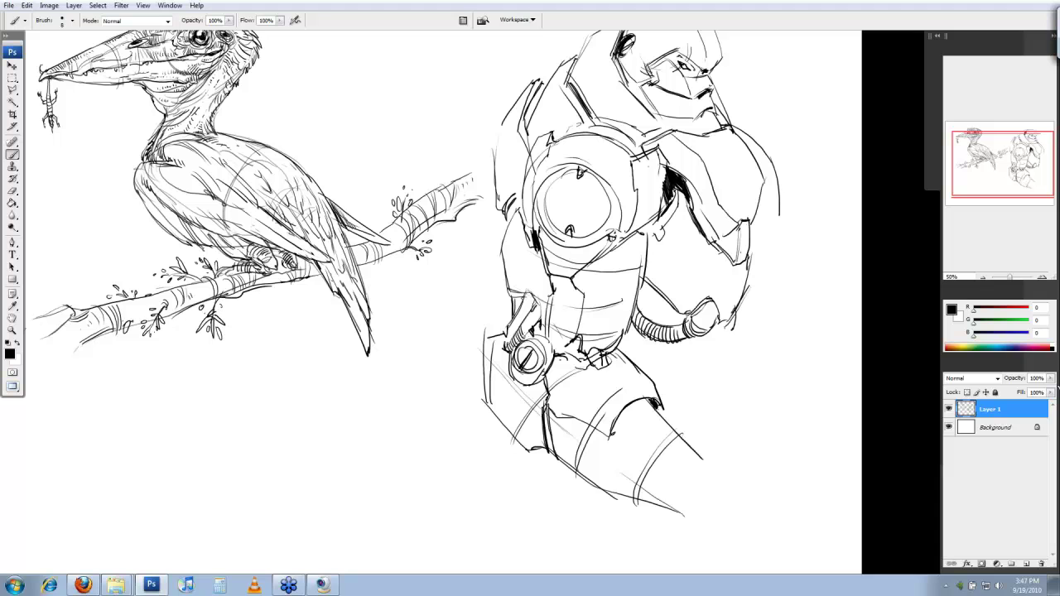
pyautogui.moveTo(563, 332); pyautogui.dragTo(578, 366)
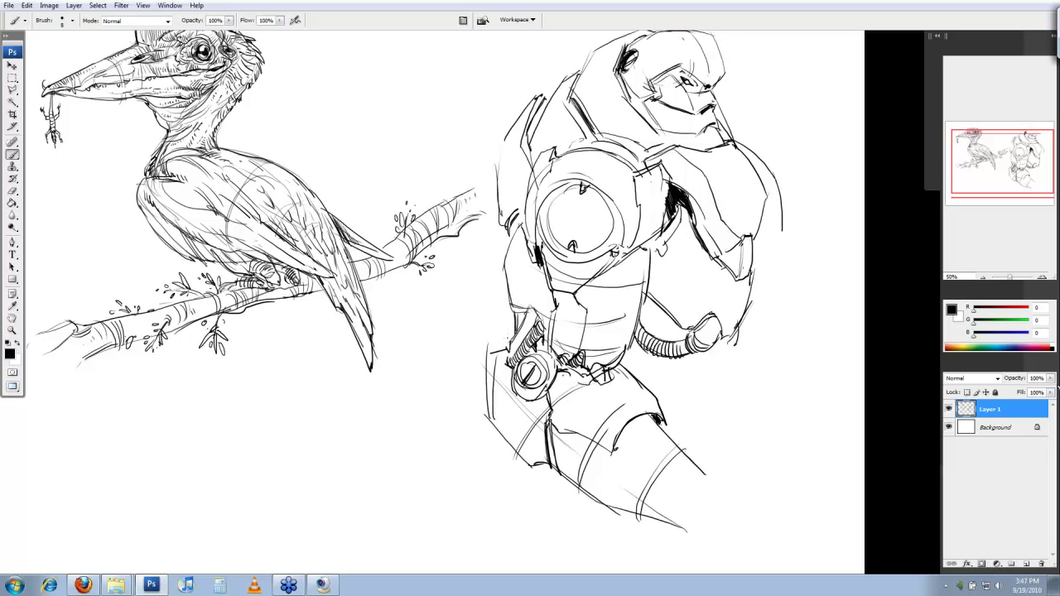
pyautogui.moveTo(514, 316); pyautogui.dragTo(521, 340)
pyautogui.moveTo(519, 326)
pyautogui.mouseDown()
pyautogui.moveTo(526, 336)
pyautogui.moveTo(533, 327)
pyautogui.moveTo(504, 378)
pyautogui.mouseUp()
pyautogui.moveTo(491, 361)
pyautogui.mouseDown()
pyautogui.moveTo(518, 401)
pyautogui.moveTo(537, 407)
pyautogui.mouseUp()
pyautogui.moveTo(495, 345)
pyautogui.mouseDown()
pyautogui.moveTo(489, 357)
pyautogui.moveTo(509, 346)
pyautogui.moveTo(487, 407)
pyautogui.moveTo(538, 420)
pyautogui.moveTo(541, 408)
pyautogui.mouseUp()
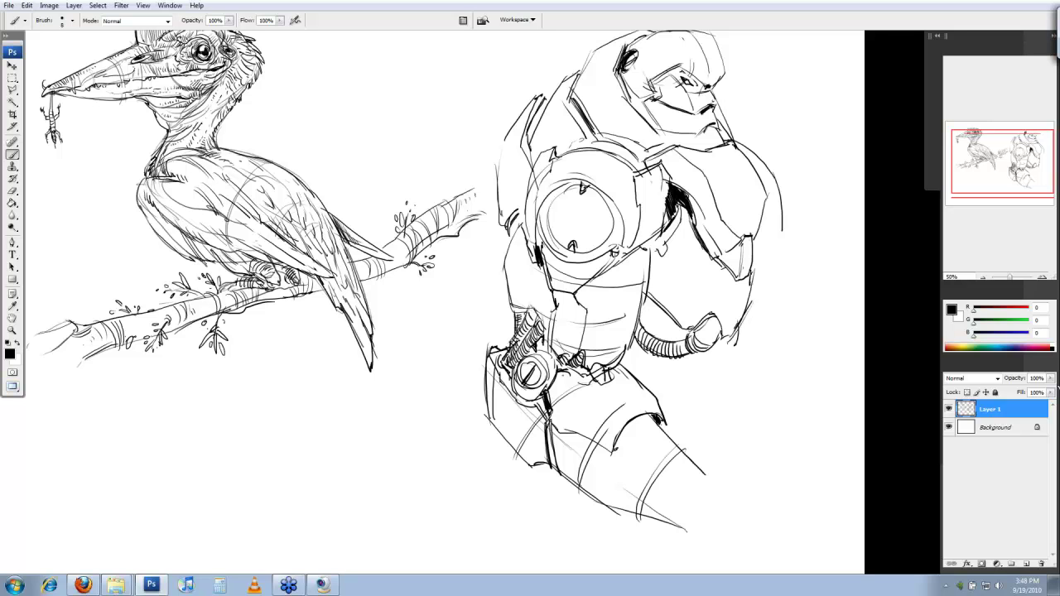
# Step: Darken the clip on the forearm's upper rim, clear the upper arm's contour lines and add an oval pad at its lower end
pyautogui.moveTo(601, 376)
pyautogui.mouseDown()
pyautogui.moveTo(590, 385)
pyautogui.moveTo(623, 367)
pyautogui.moveTo(628, 347)
pyautogui.mouseUp()
pyautogui.press('e')
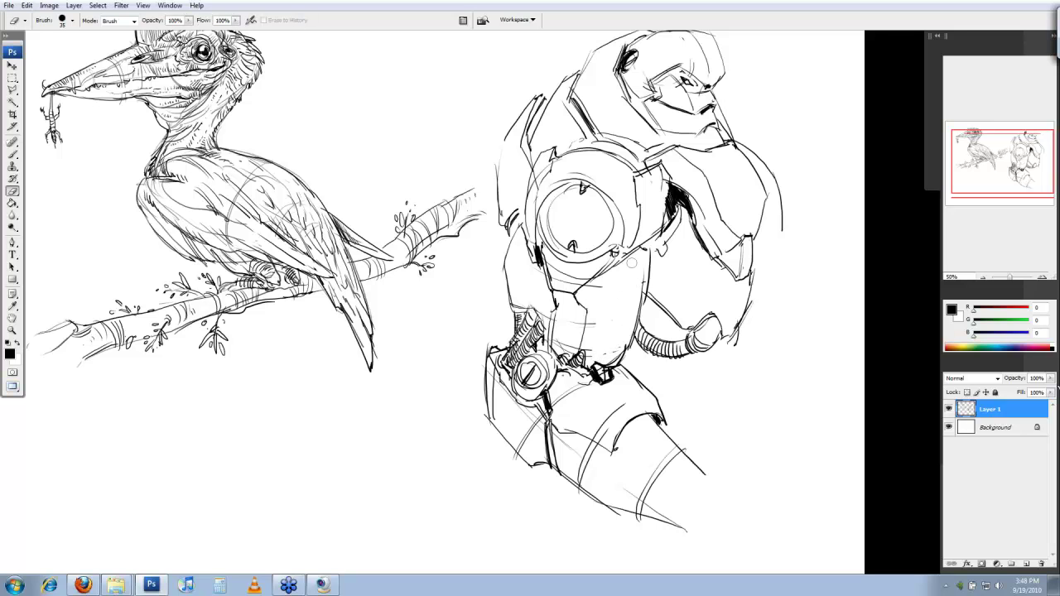
pyautogui.press('b')
pyautogui.moveTo(622, 262)
pyautogui.mouseDown()
pyautogui.moveTo(619, 277)
pyautogui.moveTo(644, 278)
pyautogui.moveTo(635, 334)
pyautogui.moveTo(613, 360)
pyautogui.moveTo(593, 358)
pyautogui.mouseUp()
pyautogui.moveTo(622, 334); pyautogui.dragTo(627, 359)
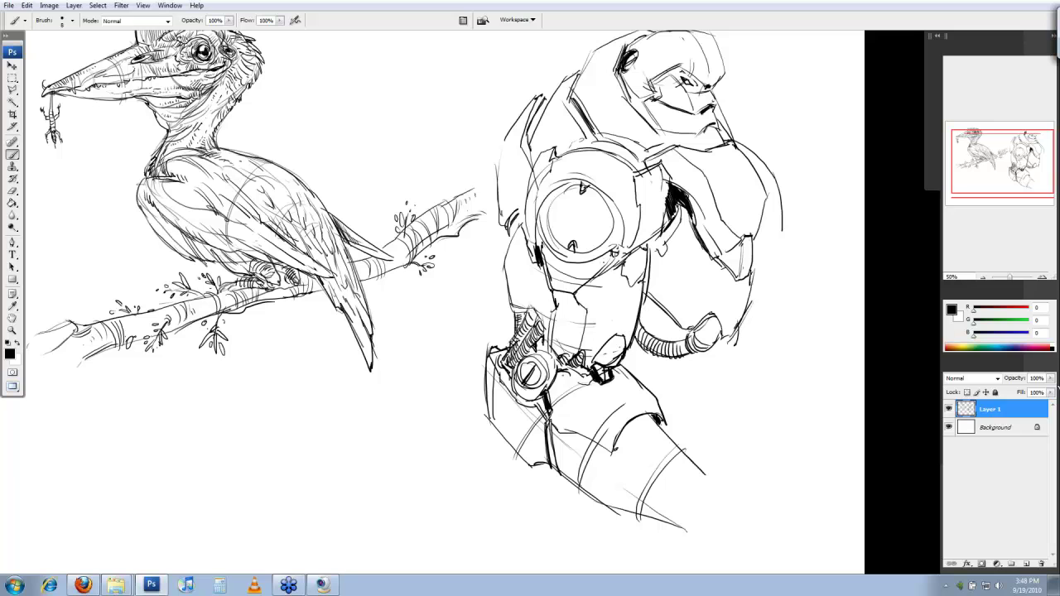
# Step: Add a small notch to the shoulder ring's lower edge and draw two narrow slots below the forearm cuff
pyautogui.moveTo(540, 229); pyautogui.dragTo(572, 264)
pyautogui.press('space')
pyautogui.moveTo(657, 370); pyautogui.dragTo(656, 360)
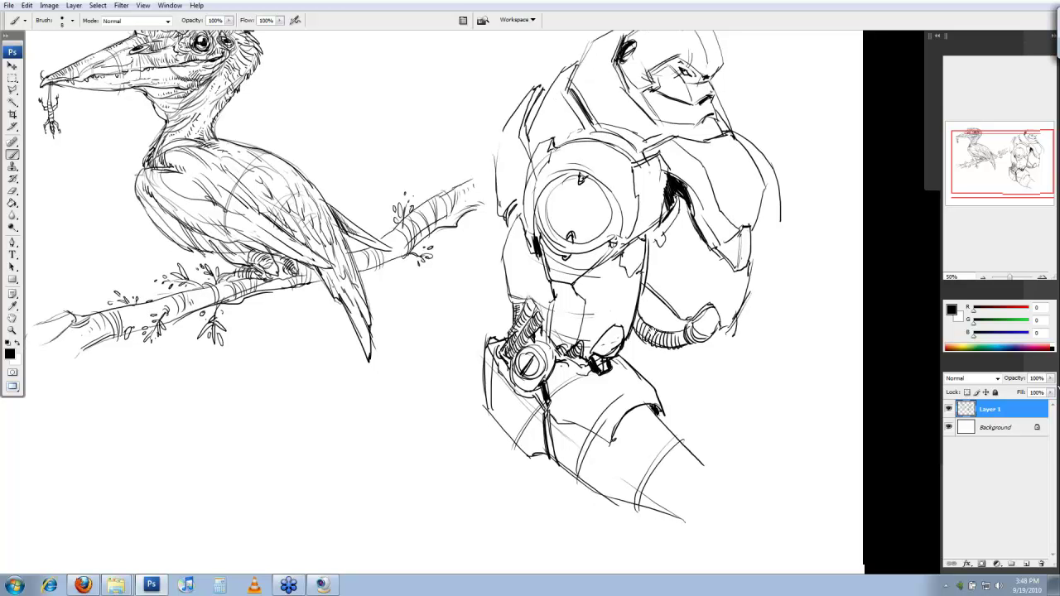
pyautogui.moveTo(656, 360); pyautogui.dragTo(648, 294)
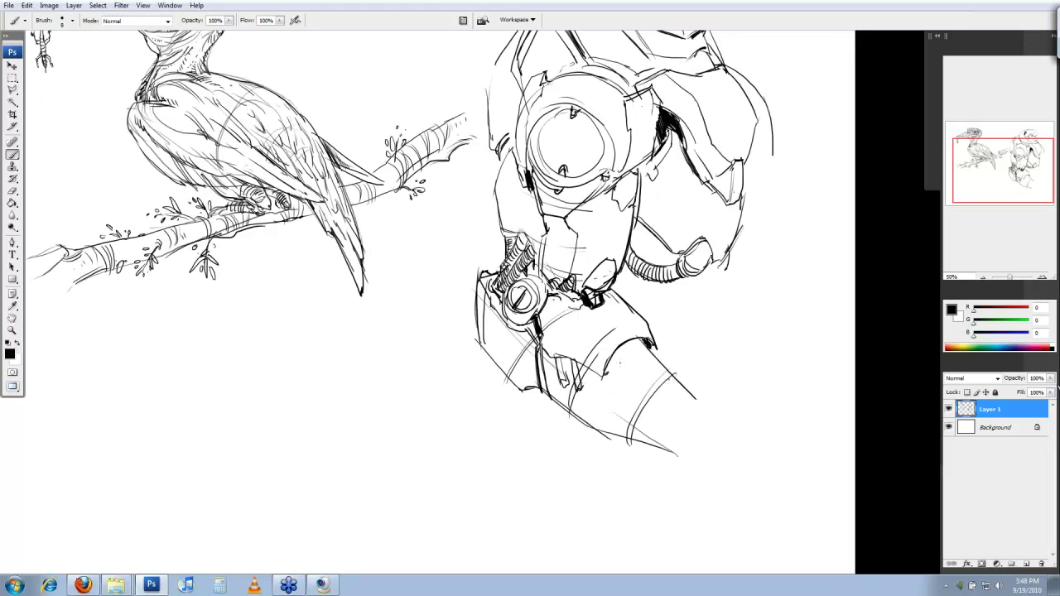
# Step: Close the forearm's far end with a flared rim, a curved opening and a small notched lip underneath
pyautogui.moveTo(684, 385); pyautogui.dragTo(714, 417)
pyautogui.moveTo(719, 426); pyautogui.dragTo(683, 458)
pyautogui.moveTo(687, 398); pyautogui.dragTo(662, 379)
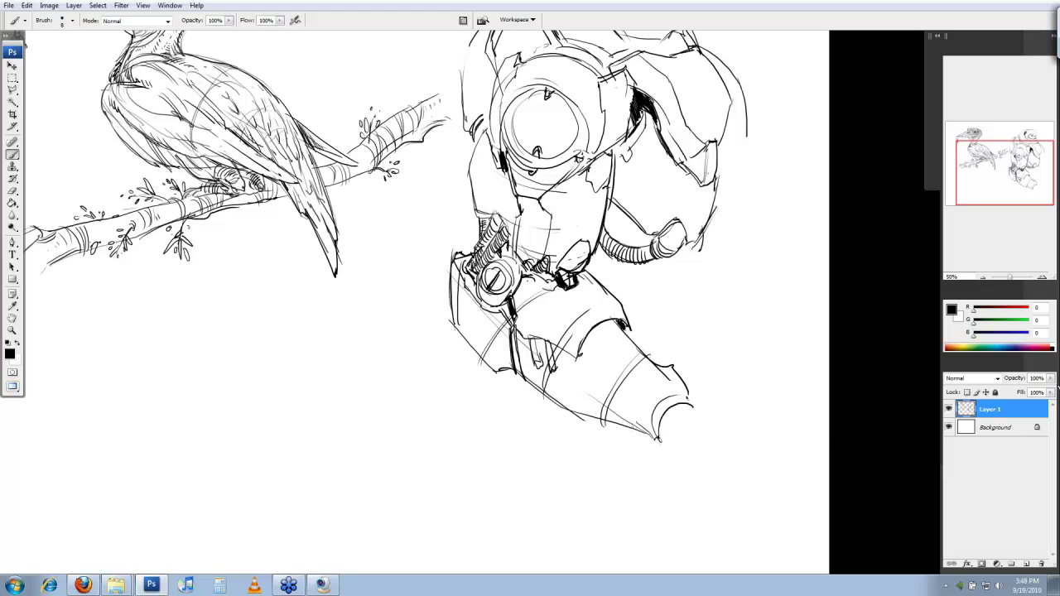
pyautogui.moveTo(622, 427); pyautogui.dragTo(653, 446)
pyautogui.moveTo(659, 439); pyautogui.dragTo(672, 531)
# Step: Rough in the waist lines, redraw the chest's outer edge and sketch a pointed plate behind the upper arm
pyautogui.moveTo(648, 384)
pyautogui.mouseDown()
pyautogui.moveTo(702, 374)
pyautogui.moveTo(721, 333)
pyautogui.moveTo(724, 364)
pyautogui.moveTo(723, 355)
pyautogui.mouseUp()
pyautogui.press('e')
pyautogui.press('b')
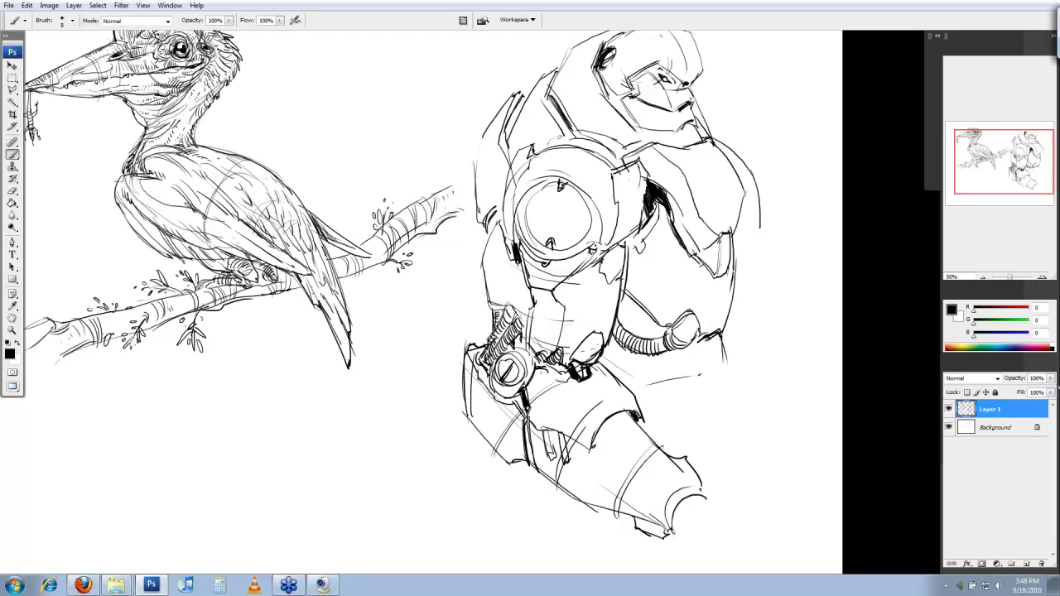
pyautogui.press('e')
pyautogui.moveTo(760, 177)
pyautogui.mouseDown()
pyautogui.moveTo(746, 244)
pyautogui.moveTo(751, 287)
pyautogui.mouseUp()
pyautogui.press('b')
pyautogui.moveTo(748, 235); pyautogui.dragTo(749, 294)
pyautogui.moveTo(699, 266); pyautogui.dragTo(701, 267)
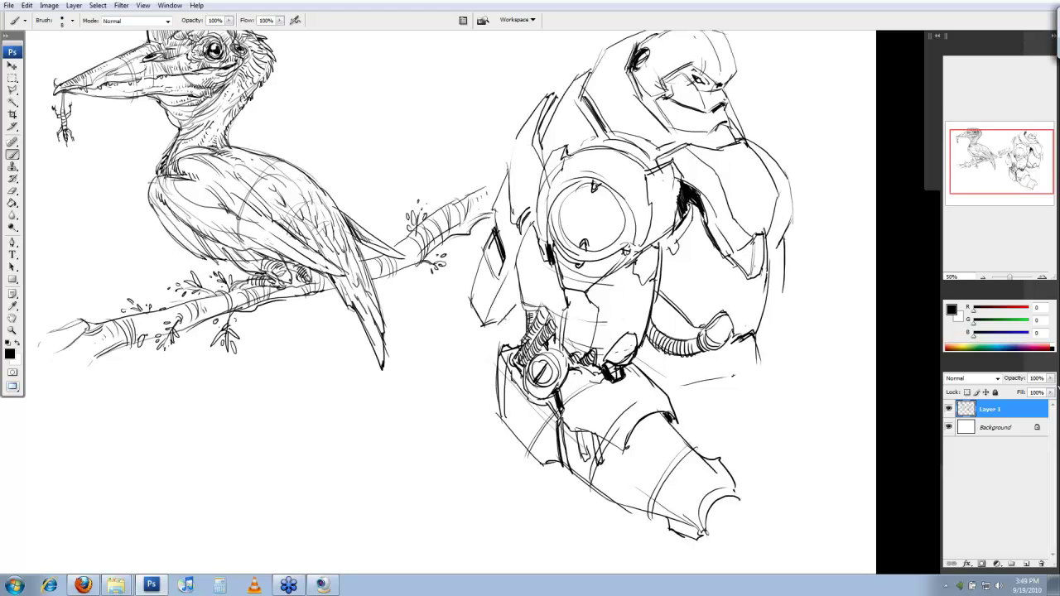
# Step: Sharpen the edges of the shoulder plate and draw a segmented cap with dark gaps on top of the shoulder ring
pyautogui.moveTo(563, 164); pyautogui.dragTo(541, 198)
pyautogui.moveTo(646, 175); pyautogui.dragTo(646, 207)
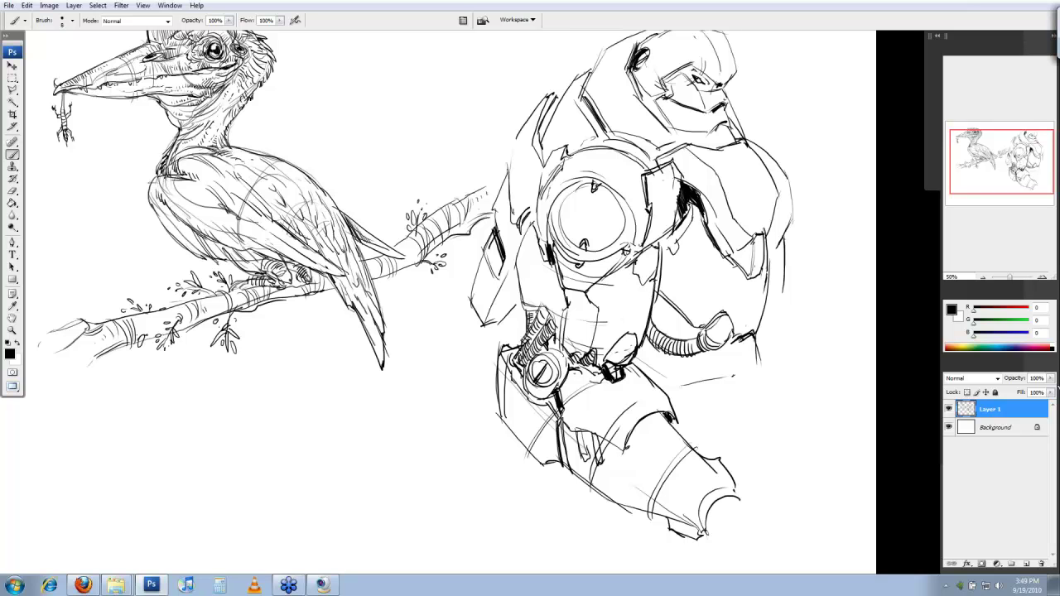
pyautogui.moveTo(585, 169)
pyautogui.mouseDown()
pyautogui.moveTo(610, 152)
pyautogui.moveTo(635, 163)
pyautogui.moveTo(614, 172)
pyautogui.mouseUp()
pyautogui.press('b')
pyautogui.moveTo(595, 166)
pyautogui.mouseDown()
pyautogui.moveTo(629, 173)
pyautogui.moveTo(582, 171)
pyautogui.mouseUp()
pyautogui.moveTo(583, 162)
pyautogui.mouseDown()
pyautogui.moveTo(598, 147)
pyautogui.moveTo(624, 150)
pyautogui.moveTo(609, 142)
pyautogui.moveTo(627, 139)
pyautogui.moveTo(609, 139)
pyautogui.moveTo(633, 137)
pyautogui.moveTo(630, 159)
pyautogui.moveTo(586, 164)
pyautogui.moveTo(593, 141)
pyautogui.moveTo(649, 155)
pyautogui.mouseUp()
pyautogui.press('e')
pyautogui.press('b')
pyautogui.moveTo(634, 151)
pyautogui.mouseDown()
pyautogui.moveTo(644, 171)
pyautogui.moveTo(679, 145)
pyautogui.moveTo(644, 160)
pyautogui.mouseUp()
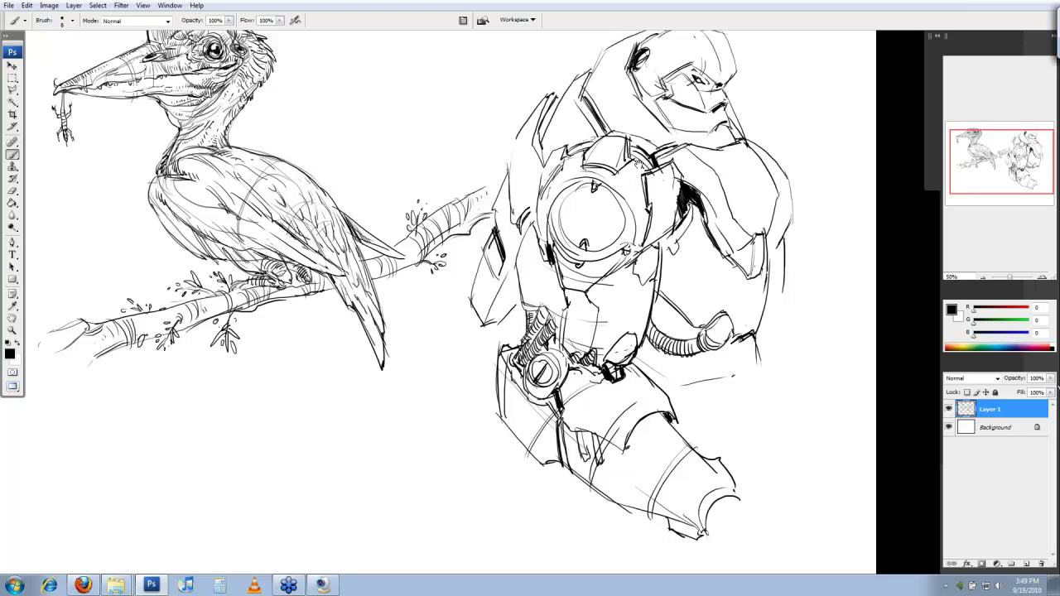
# Step: Chip the front shoulder plate's edge and fill the gap in the upper back plate with black
pyautogui.moveTo(649, 199); pyautogui.dragTo(651, 201)
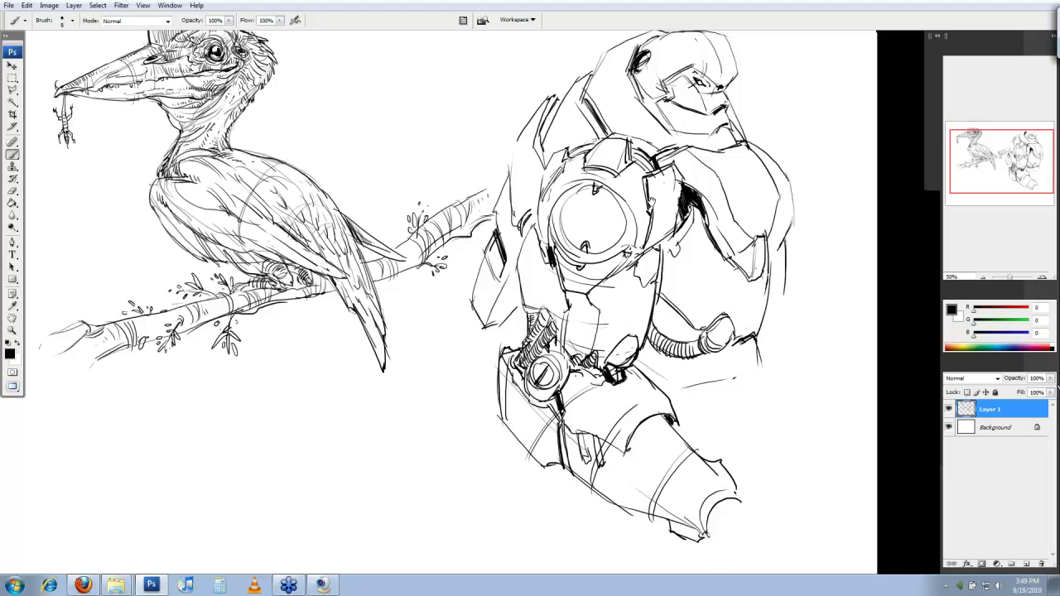
pyautogui.moveTo(651, 202); pyautogui.dragTo(668, 228)
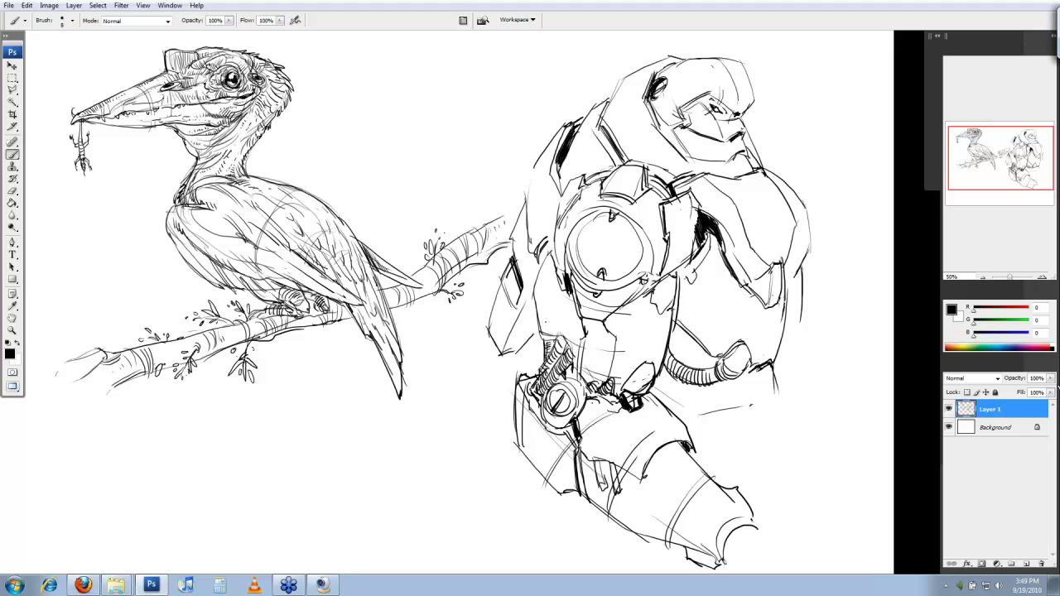
pyautogui.moveTo(561, 403)
pyautogui.mouseDown()
pyautogui.moveTo(561, 384)
pyautogui.moveTo(555, 391)
pyautogui.mouseUp()
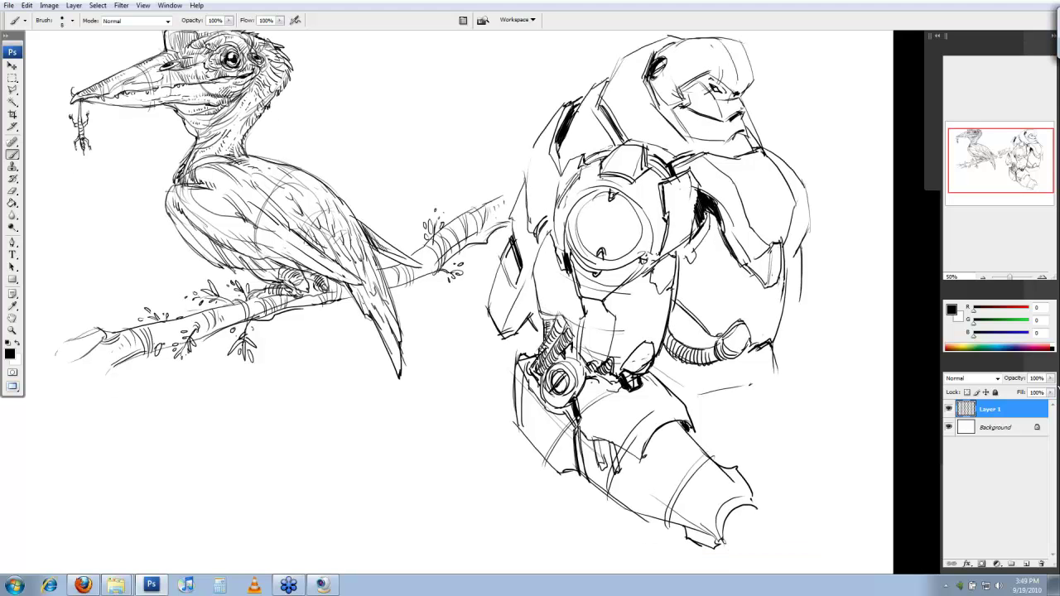
# Step: Clean up the shoulder disc and shade its inner rim, then add bolt dots to the upper arm and rework the elbow disc's slot
pyautogui.press('e')
pyautogui.moveTo(609, 195)
pyautogui.mouseDown()
pyautogui.moveTo(588, 203)
pyautogui.moveTo(637, 218)
pyautogui.moveTo(634, 244)
pyautogui.mouseUp()
pyautogui.press('b')
pyautogui.moveTo(589, 271); pyautogui.dragTo(595, 299)
pyautogui.press('e')
pyautogui.press('b')
pyautogui.moveTo(561, 372)
pyautogui.mouseDown()
pyautogui.moveTo(554, 390)
pyautogui.moveTo(567, 386)
pyautogui.mouseUp()
pyautogui.moveTo(567, 342); pyautogui.dragTo(570, 362)
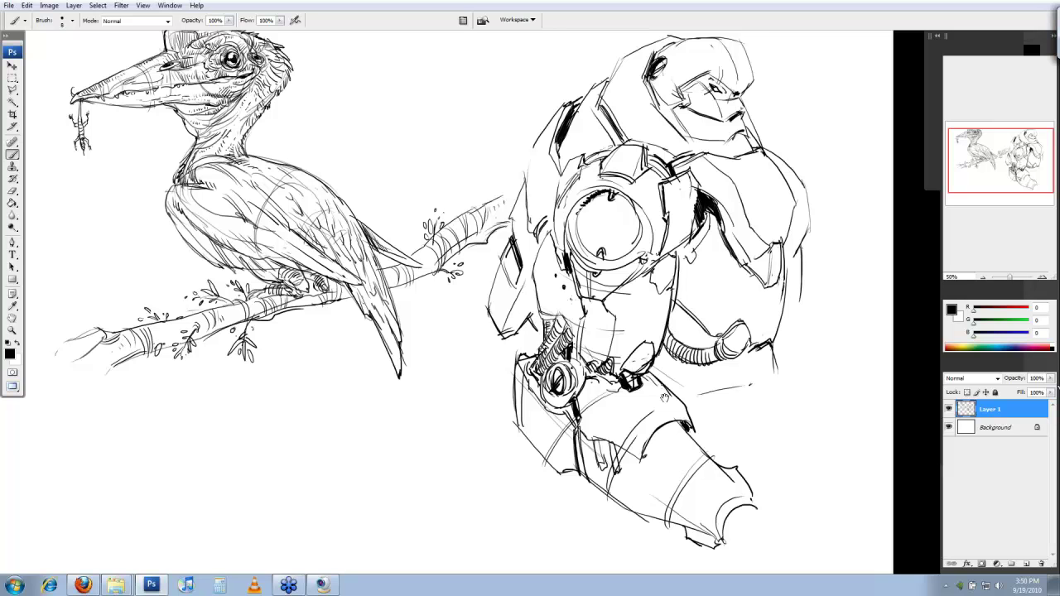
# Step: Draw three round holes in the forearm cuff and define the figure's face with a dark brow, eye and cheek lines
pyautogui.moveTo(664, 398); pyautogui.dragTo(663, 396)
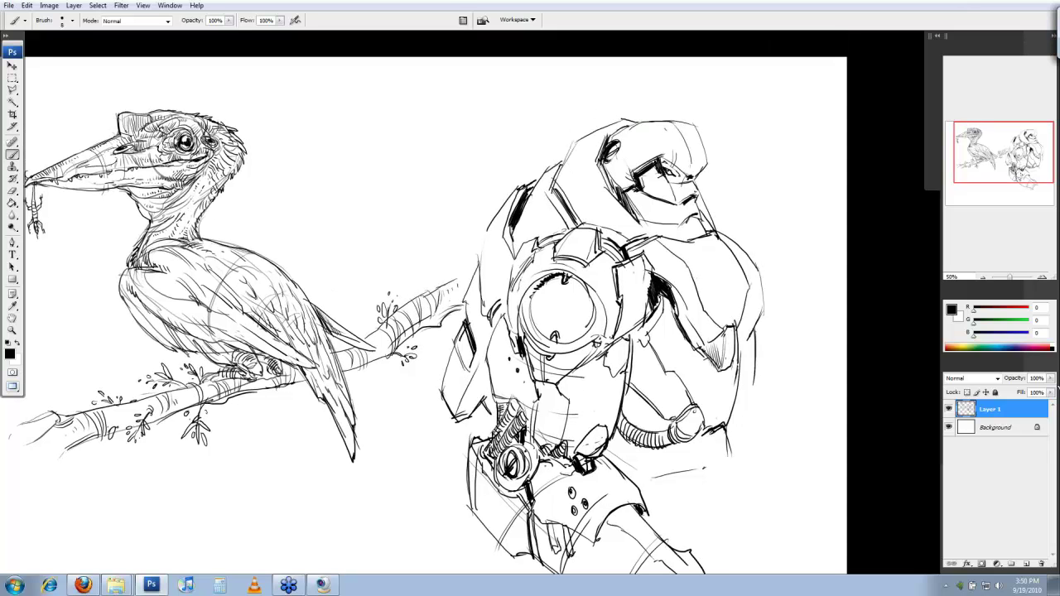
pyautogui.moveTo(662, 164); pyautogui.dragTo(683, 182)
pyautogui.moveTo(681, 172); pyautogui.dragTo(689, 180)
pyautogui.moveTo(681, 177)
pyautogui.mouseDown()
pyautogui.moveTo(692, 180)
pyautogui.moveTo(677, 203)
pyautogui.moveTo(651, 217)
pyautogui.mouseUp()
pyautogui.press('e')
pyautogui.moveTo(634, 135); pyautogui.dragTo(643, 131)
pyautogui.press('b')
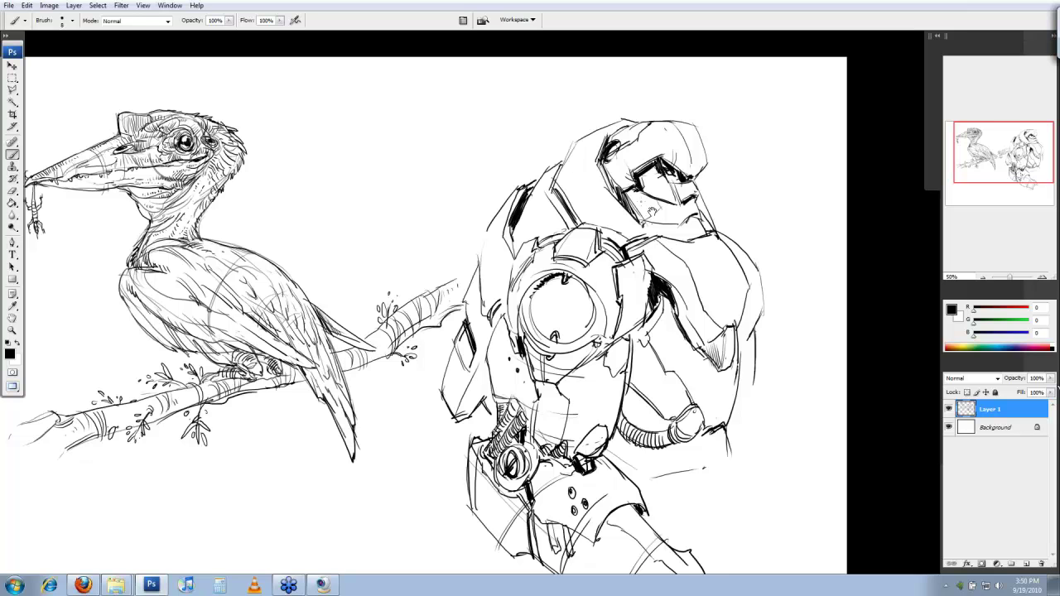
pyautogui.moveTo(652, 211); pyautogui.dragTo(653, 222)
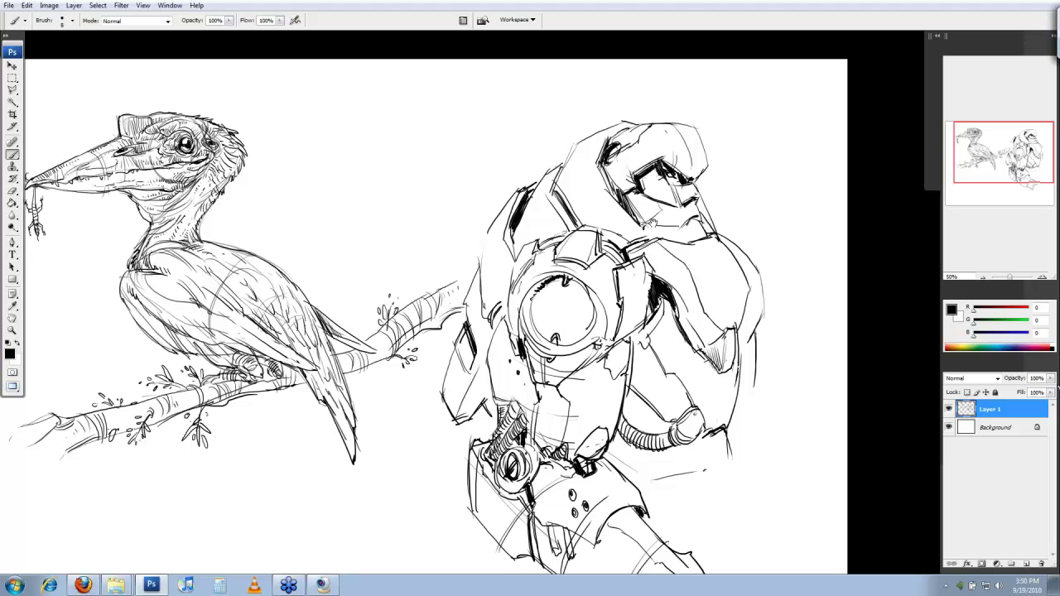
pyautogui.moveTo(652, 221); pyautogui.dragTo(658, 250)
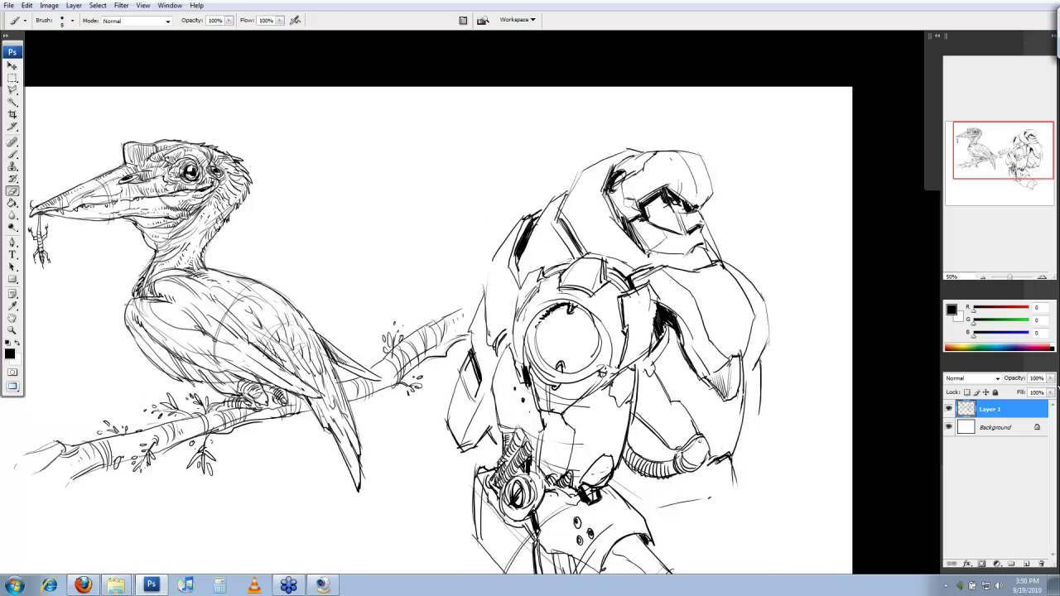
# Step: Draw an angular panel above the brow on the helmet and strengthen the outline of the back
pyautogui.moveTo(615, 342); pyautogui.dragTo(619, 319)
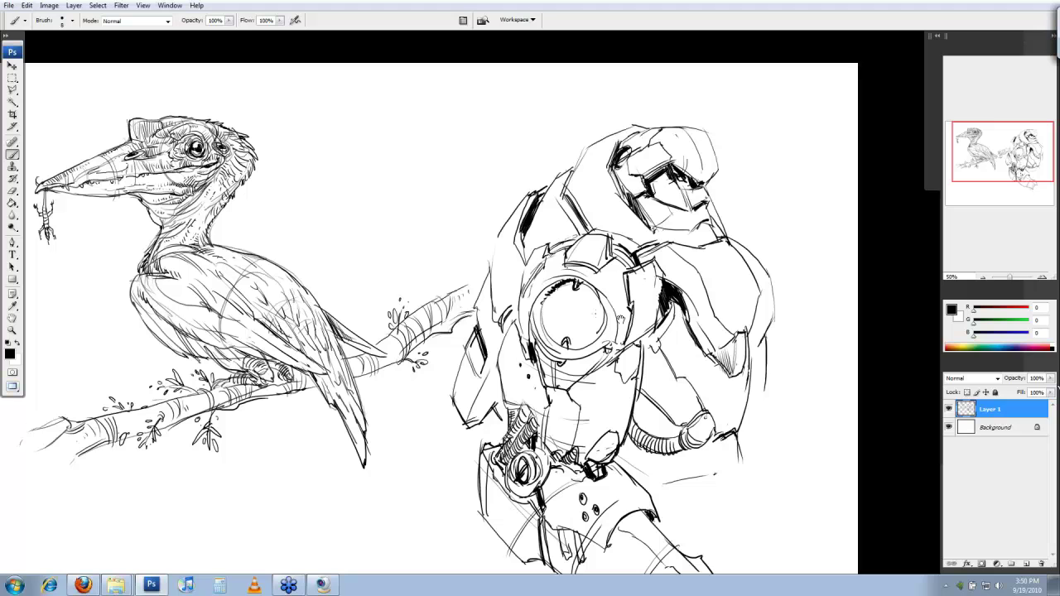
pyautogui.moveTo(619, 319); pyautogui.dragTo(625, 311)
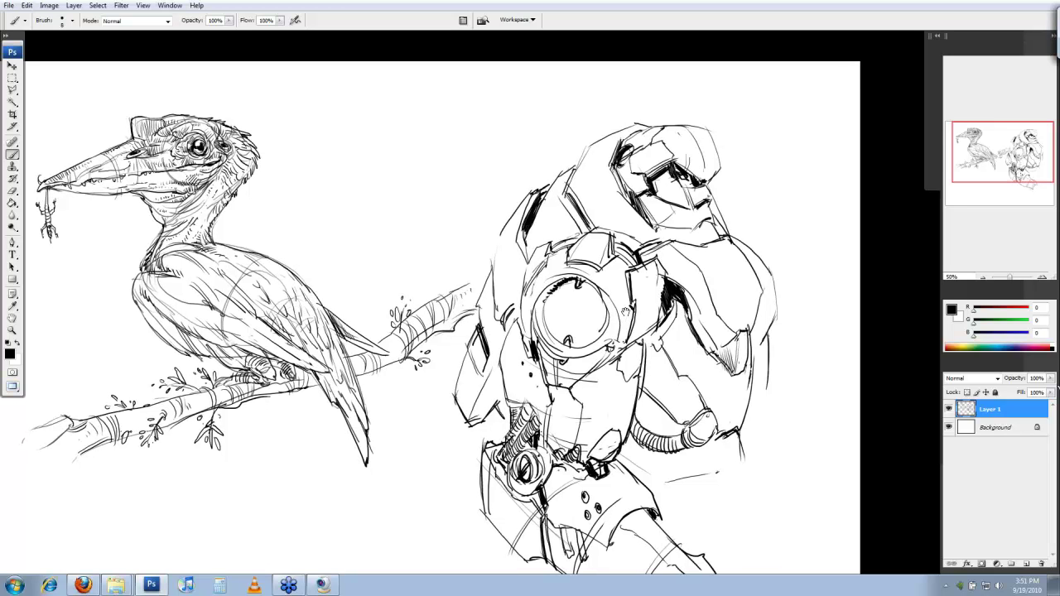
pyautogui.moveTo(626, 311); pyautogui.dragTo(634, 299)
pyautogui.press('e')
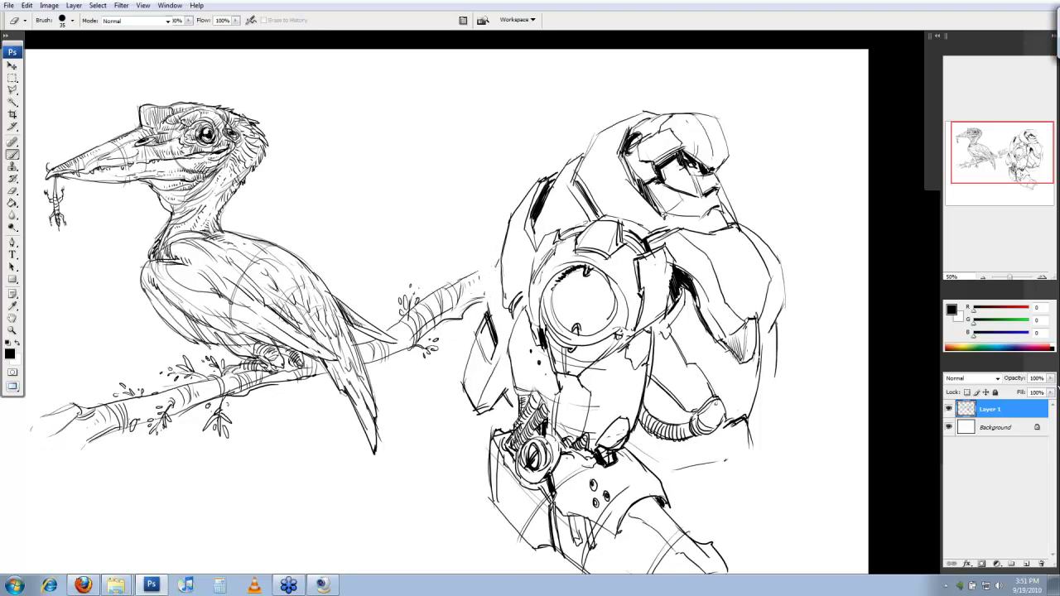
pyautogui.press('b')
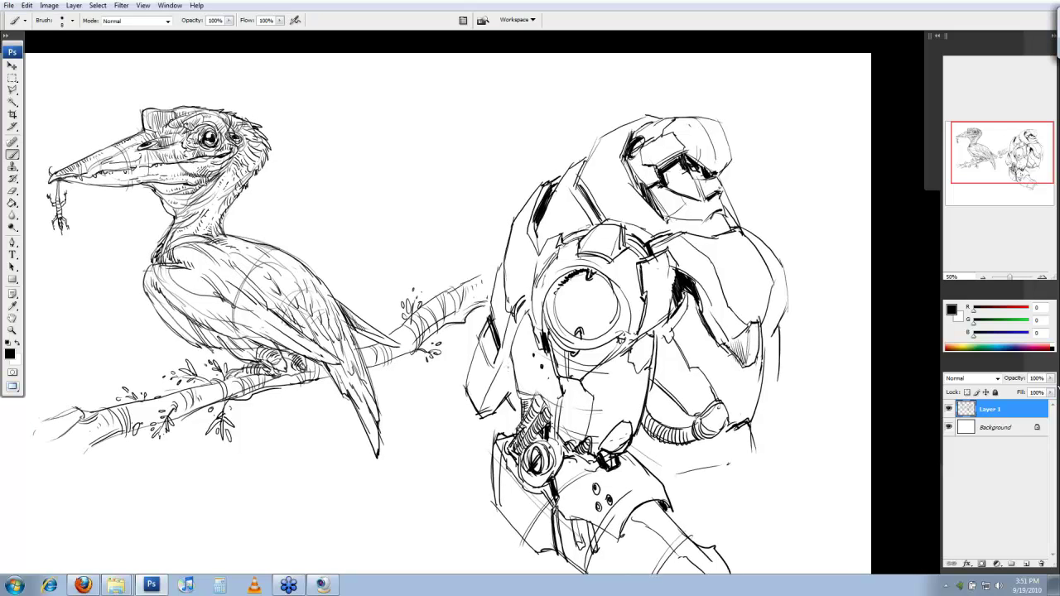
pyautogui.moveTo(530, 332); pyautogui.dragTo(527, 308)
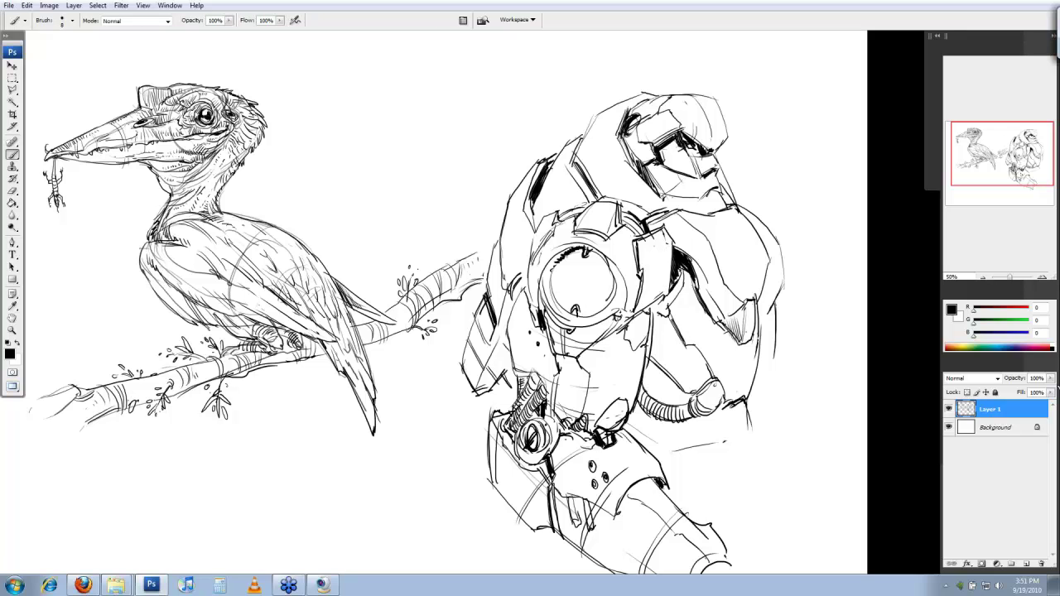
# Step: Tidy the shoulder cap and ring edges and draw a dark-edged chin piece where the jaw meets the collar
pyautogui.press('e')
pyautogui.moveTo(597, 203)
pyautogui.mouseDown()
pyautogui.moveTo(618, 202)
pyautogui.moveTo(619, 226)
pyautogui.mouseUp()
pyautogui.press('b')
pyautogui.moveTo(562, 220)
pyautogui.mouseDown()
pyautogui.moveTo(587, 211)
pyautogui.moveTo(646, 224)
pyautogui.mouseUp()
pyautogui.moveTo(632, 213); pyautogui.dragTo(647, 230)
pyautogui.moveTo(663, 199)
pyautogui.mouseDown()
pyautogui.moveTo(670, 210)
pyautogui.moveTo(718, 192)
pyautogui.moveTo(694, 194)
pyautogui.moveTo(689, 212)
pyautogui.mouseUp()
pyautogui.moveTo(698, 202)
pyautogui.mouseDown()
pyautogui.moveTo(691, 211)
pyautogui.moveTo(728, 201)
pyautogui.mouseUp()
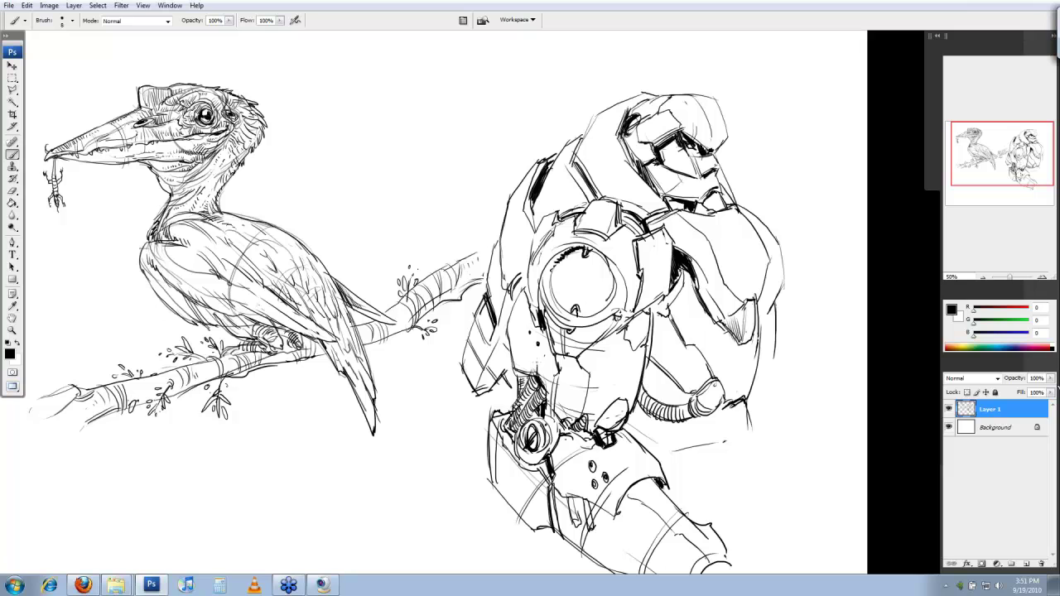
# Step: Clean up the area around the ribbed elbow linkage and redraw the upper arm's lower edge beside it
pyautogui.press('e')
pyautogui.moveTo(567, 375)
pyautogui.mouseDown()
pyautogui.moveTo(564, 391)
pyautogui.moveTo(555, 364)
pyautogui.moveTo(553, 411)
pyautogui.mouseUp()
pyautogui.press('b')
pyautogui.moveTo(589, 416); pyautogui.dragTo(596, 421)
pyautogui.moveTo(593, 415); pyautogui.dragTo(594, 393)
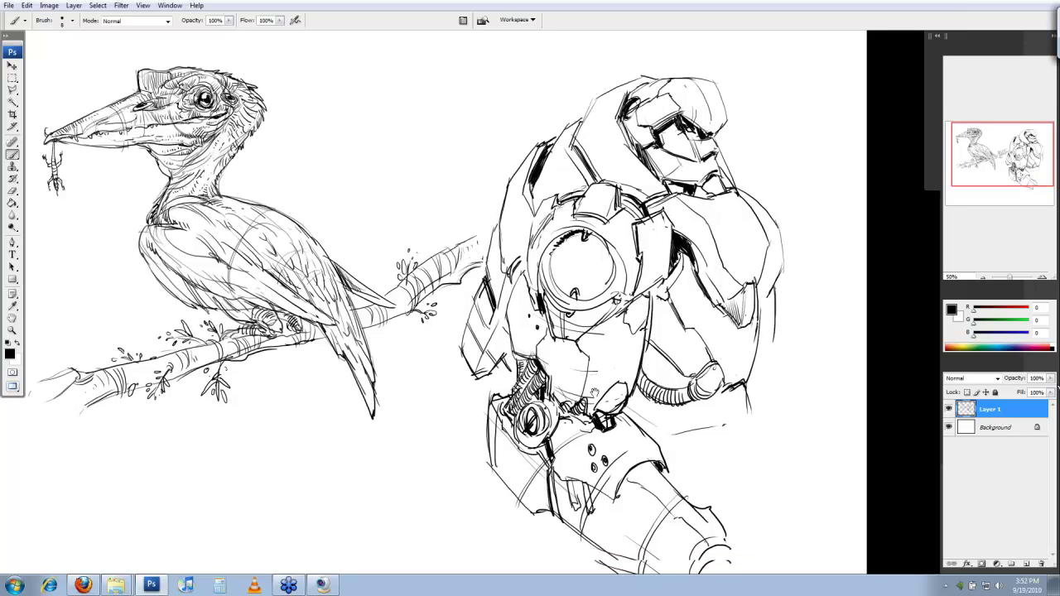
# Step: Add a pointed fin along the forearm's rear underside and darken its tip and lower edge
pyautogui.moveTo(594, 392); pyautogui.dragTo(592, 333)
pyautogui.moveTo(517, 323); pyautogui.dragTo(505, 343)
pyautogui.moveTo(483, 387)
pyautogui.mouseDown()
pyautogui.moveTo(480, 417)
pyautogui.moveTo(519, 442)
pyautogui.mouseUp()
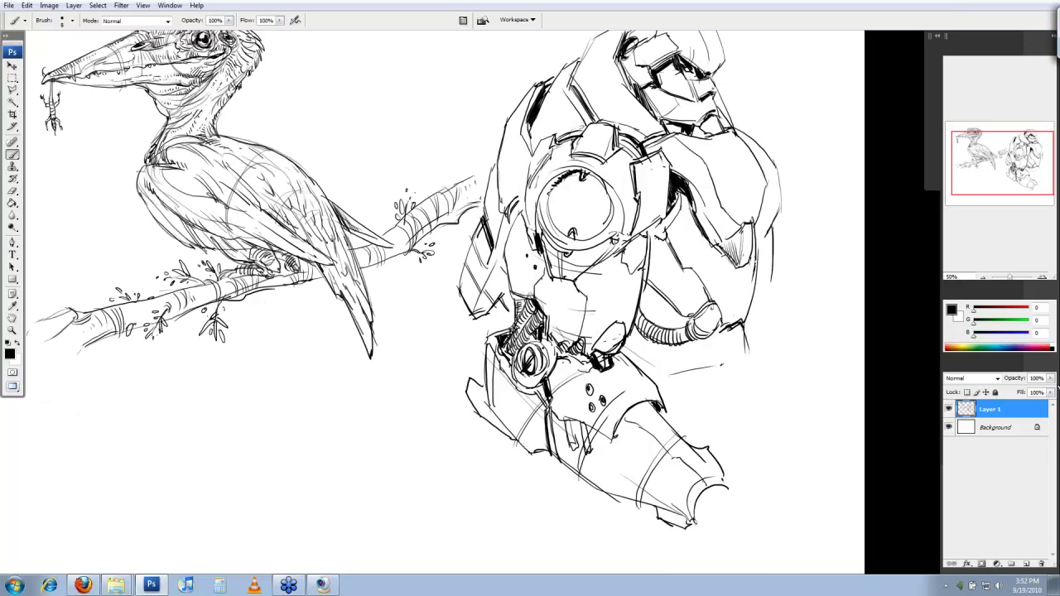
pyautogui.press('e')
pyautogui.press('b')
pyautogui.moveTo(472, 382); pyautogui.dragTo(480, 390)
pyautogui.moveTo(475, 384); pyautogui.dragTo(486, 397)
pyautogui.moveTo(481, 384); pyautogui.dragTo(486, 396)
pyautogui.moveTo(517, 440); pyautogui.dragTo(549, 451)
# Step: Fill the two slots below the forearm cuff with black and thicken the seam beside them
pyautogui.moveTo(641, 437); pyautogui.dragTo(635, 432)
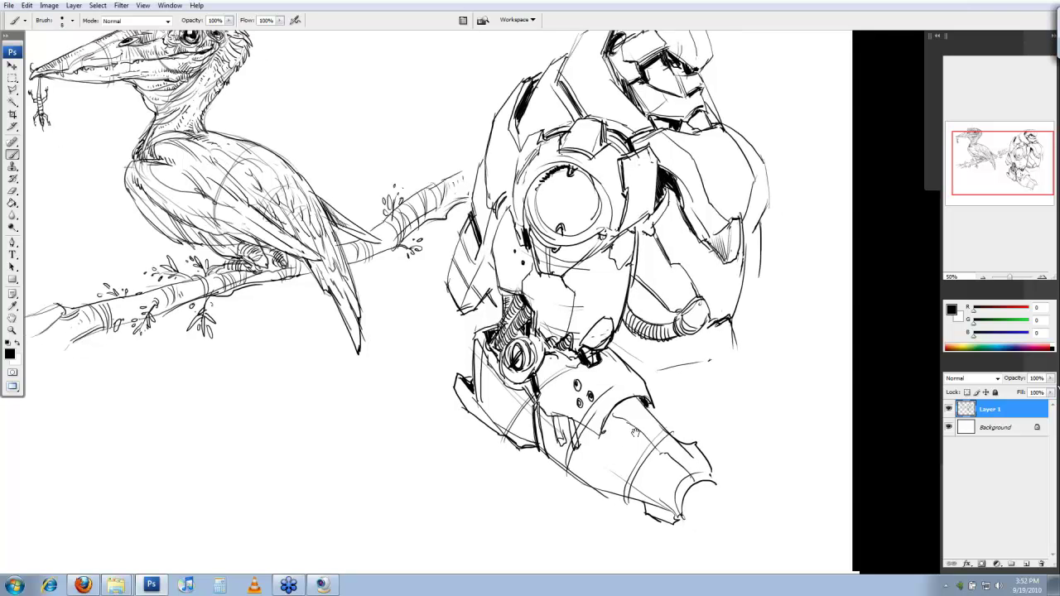
pyautogui.moveTo(635, 433); pyautogui.dragTo(633, 429)
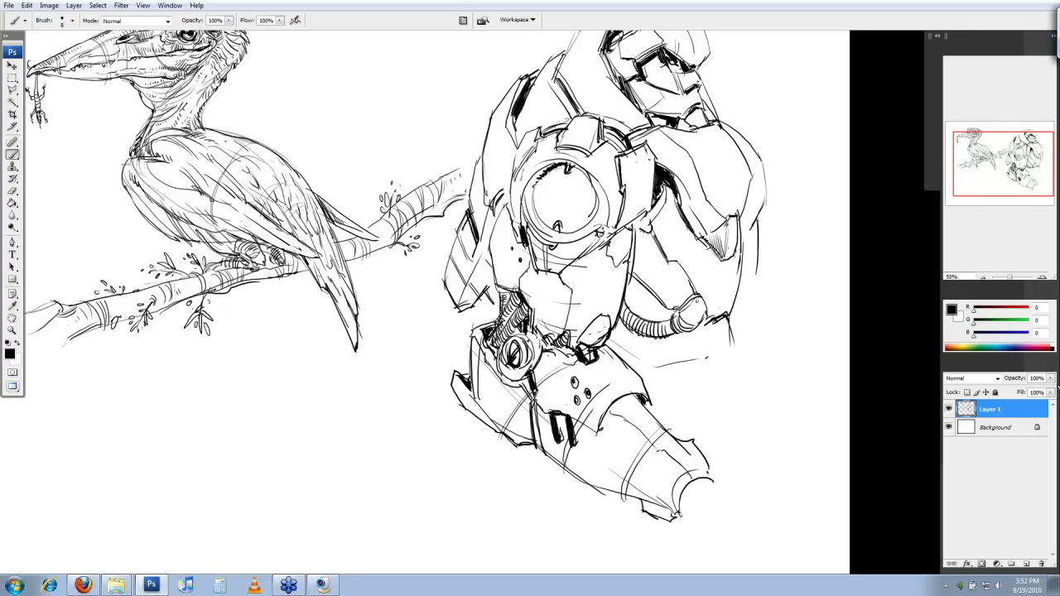
pyautogui.moveTo(674, 349); pyautogui.dragTo(658, 376)
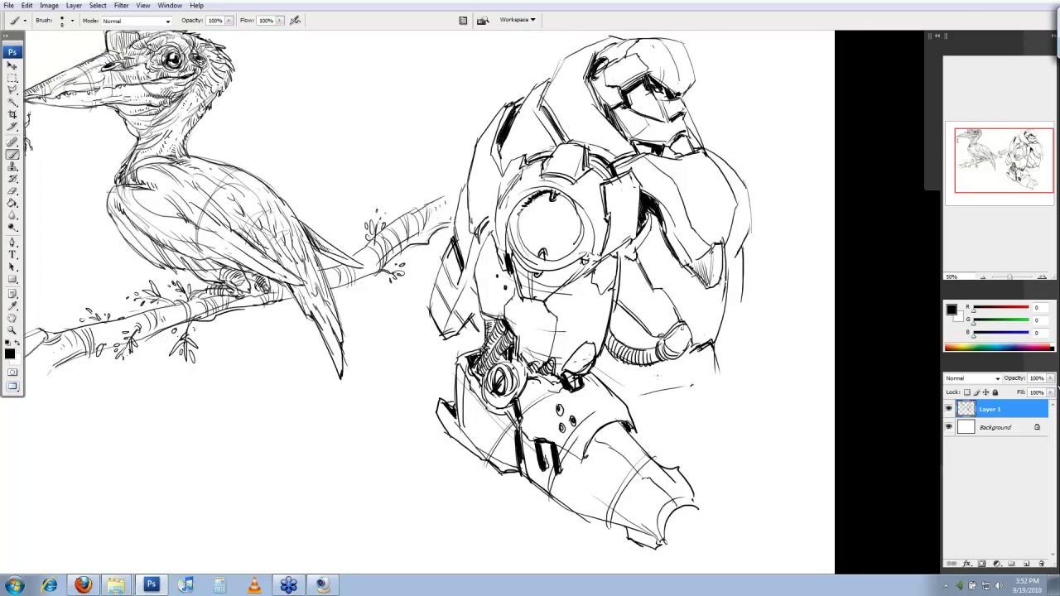
pyautogui.moveTo(658, 376); pyautogui.dragTo(661, 396)
# Step: Draw a line down the shoulder disc, a seam across the hood and panel lines on the back plates
pyautogui.moveTo(556, 219); pyautogui.dragTo(545, 272)
pyautogui.moveTo(541, 123); pyautogui.dragTo(589, 97)
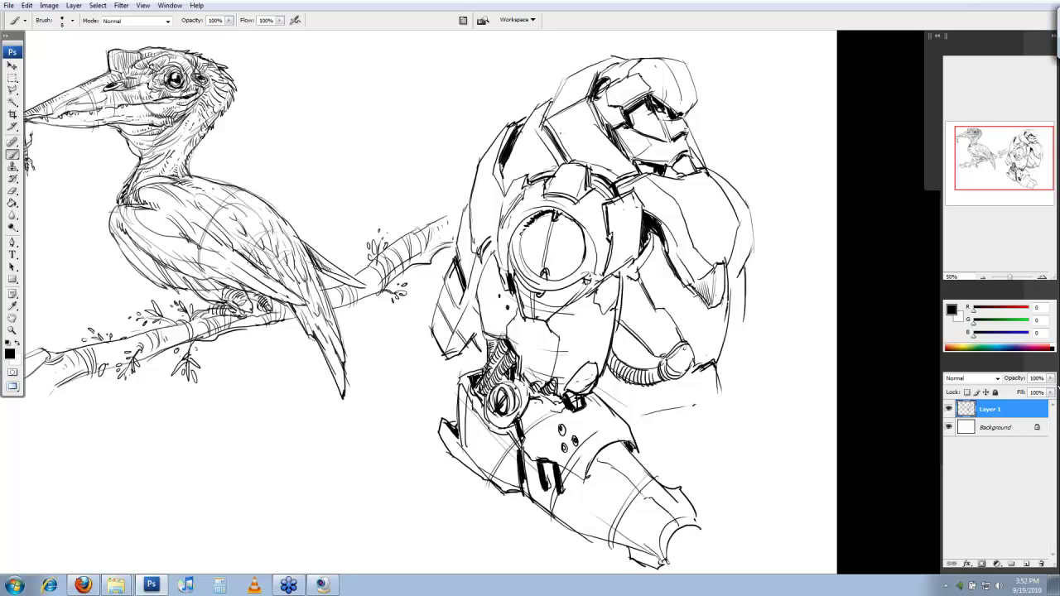
pyautogui.moveTo(505, 174); pyautogui.dragTo(534, 134)
pyautogui.moveTo(483, 186); pyautogui.dragTo(468, 210)
pyautogui.moveTo(496, 192); pyautogui.dragTo(480, 233)
pyautogui.moveTo(693, 367)
pyautogui.mouseDown()
pyautogui.moveTo(685, 379)
pyautogui.moveTo(712, 371)
pyautogui.moveTo(698, 386)
pyautogui.mouseUp()
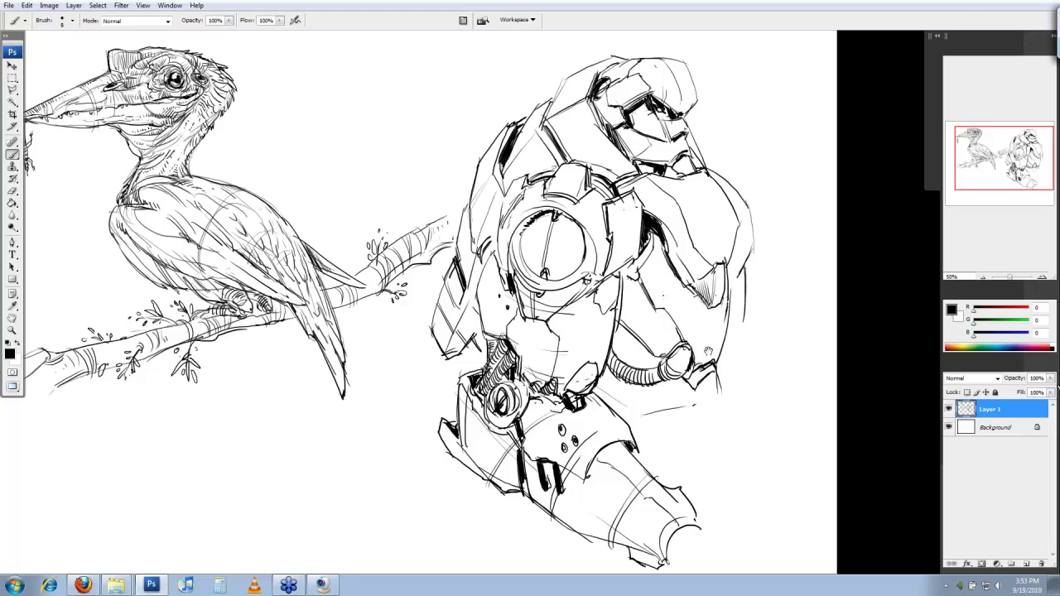
# Step: Draw a dark angular band above the ribbed tube and add shaded strips to the waist behind the arm
pyautogui.moveTo(709, 352); pyautogui.dragTo(705, 342)
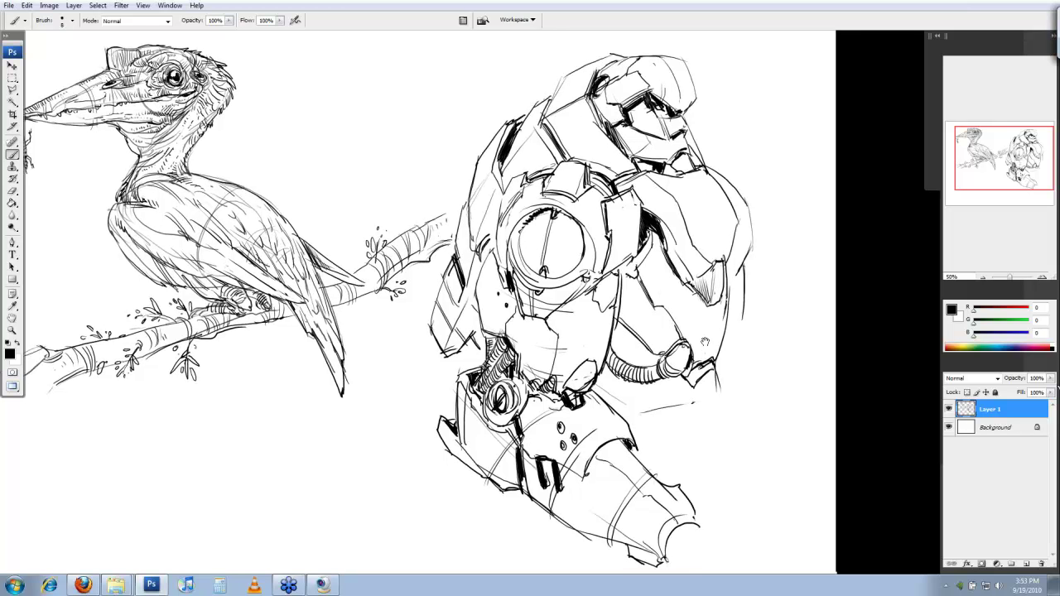
pyautogui.moveTo(705, 342); pyautogui.dragTo(698, 312)
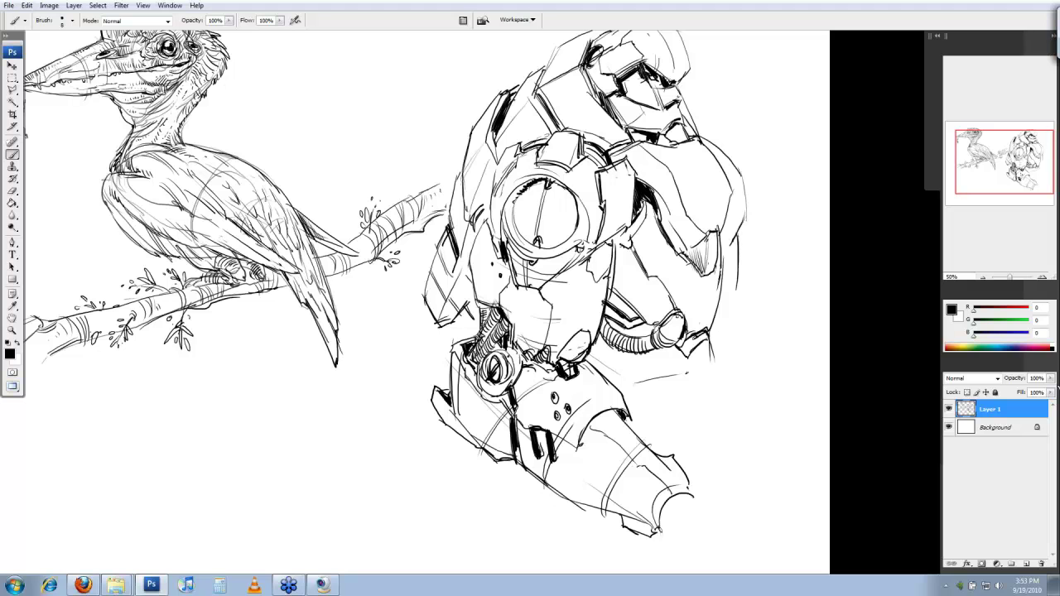
pyautogui.moveTo(687, 374); pyautogui.dragTo(694, 360)
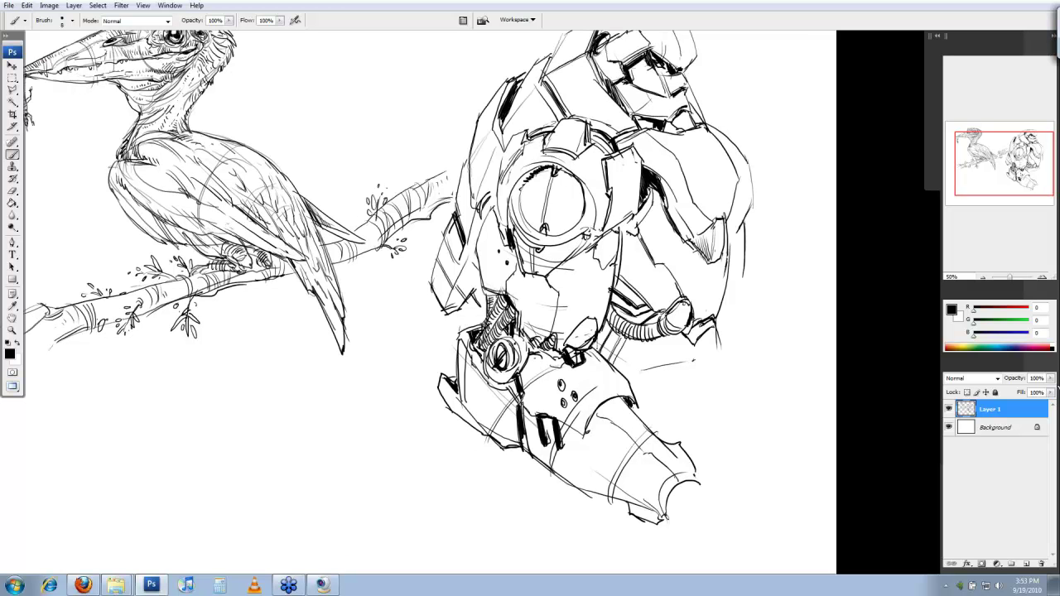
pyautogui.moveTo(694, 361); pyautogui.dragTo(682, 401)
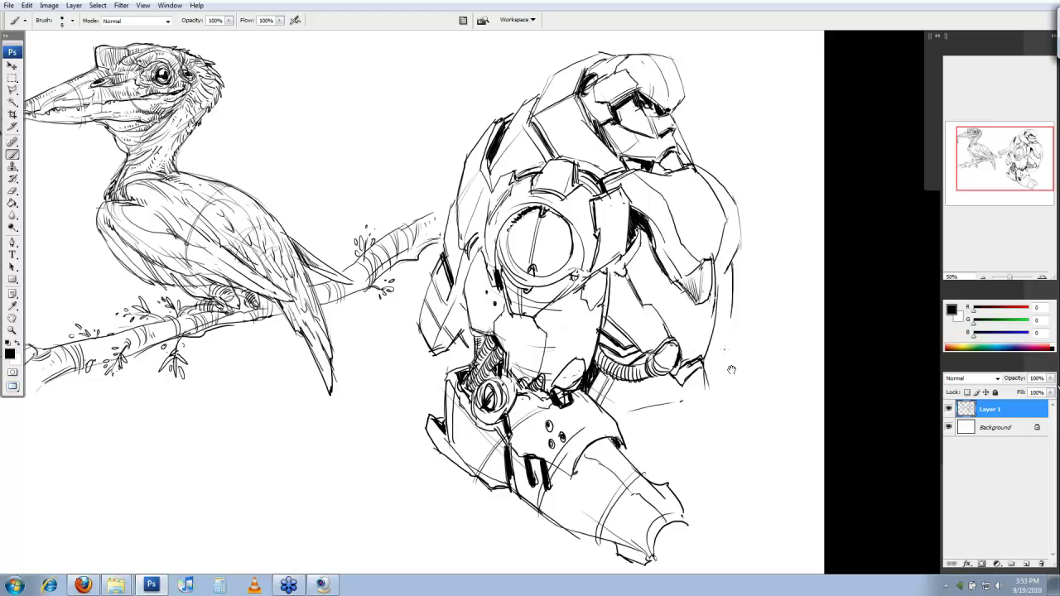
pyautogui.moveTo(732, 369); pyautogui.dragTo(731, 363)
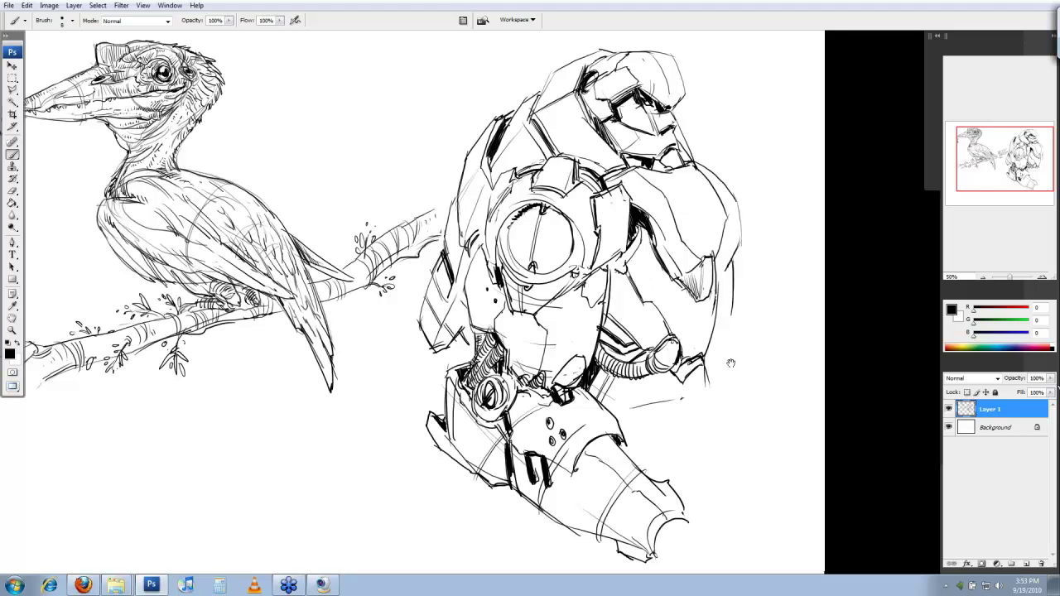
# Step: Draw the torso's lower edge toward the forearm and extend the hip lines below the front of the waist
pyautogui.moveTo(731, 363); pyautogui.dragTo(730, 338)
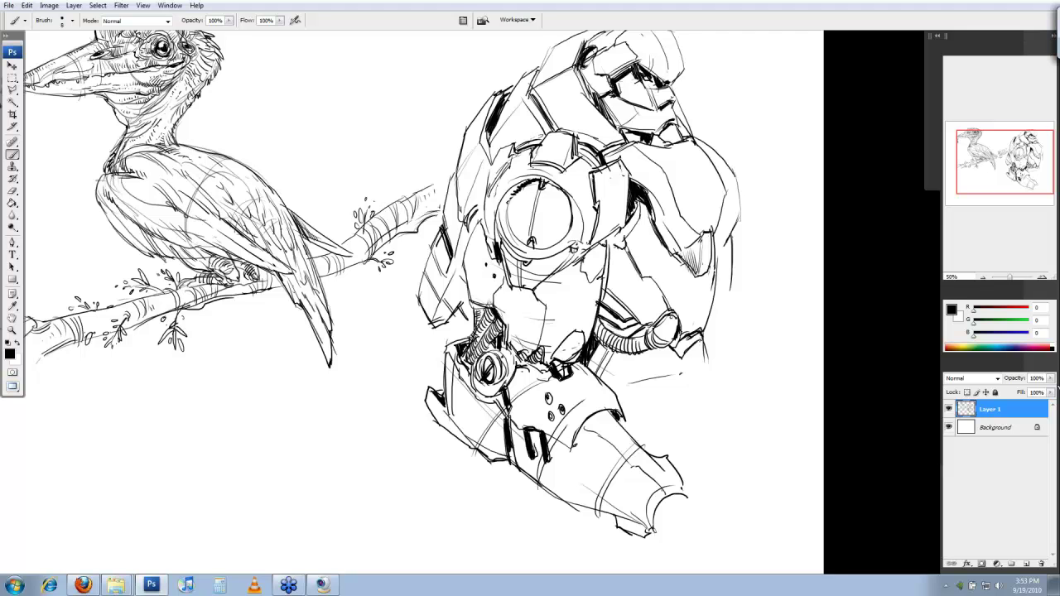
pyautogui.moveTo(681, 375); pyautogui.dragTo(679, 370)
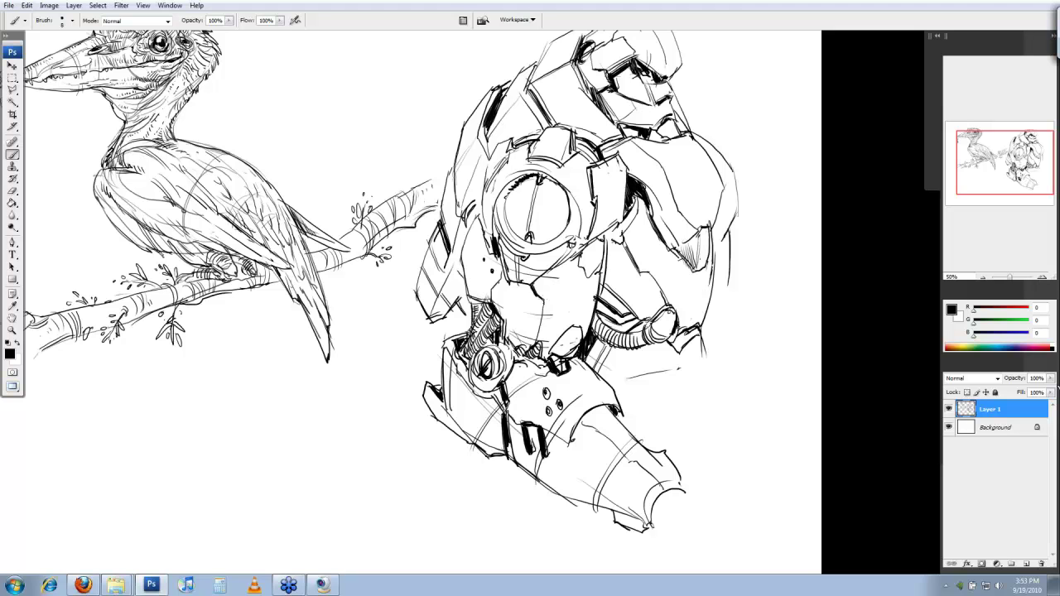
pyautogui.moveTo(680, 370); pyautogui.dragTo(688, 369)
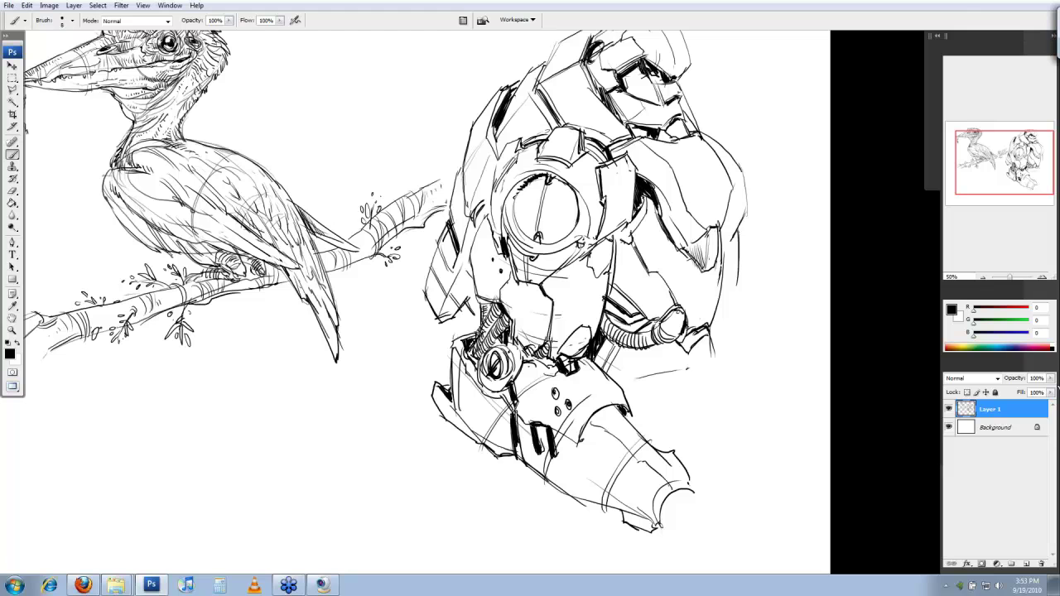
pyautogui.moveTo(687, 370)
pyautogui.mouseDown()
pyautogui.moveTo(685, 339)
pyautogui.moveTo(620, 371)
pyautogui.mouseUp()
pyautogui.moveTo(680, 315); pyautogui.dragTo(687, 367)
pyautogui.moveTo(708, 316); pyautogui.dragTo(704, 362)
pyautogui.moveTo(708, 296); pyautogui.dragTo(715, 356)
# Step: Sketch an open palm at the end of the forearm with a round wrist disc, angular outline and diagonal crease
pyautogui.press('e')
pyautogui.moveTo(714, 202); pyautogui.dragTo(711, 267)
pyautogui.press('b')
pyautogui.moveTo(717, 195); pyautogui.dragTo(713, 274)
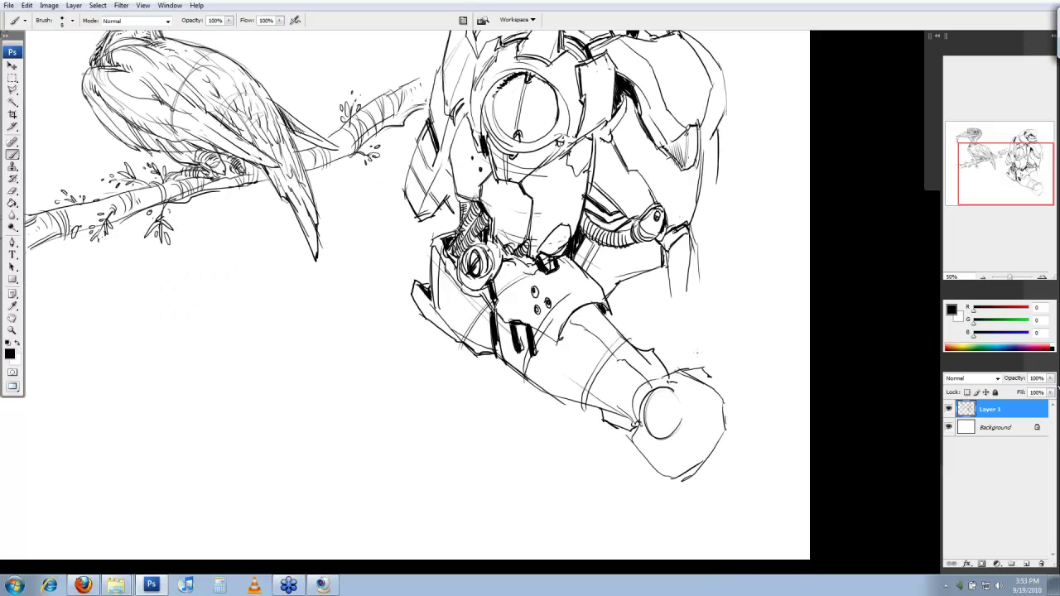
pyautogui.moveTo(682, 371)
pyautogui.mouseDown()
pyautogui.moveTo(739, 381)
pyautogui.moveTo(728, 379)
pyautogui.mouseUp()
pyautogui.moveTo(674, 426); pyautogui.dragTo(707, 456)
pyautogui.moveTo(637, 443); pyautogui.dragTo(693, 475)
pyautogui.moveTo(724, 392); pyautogui.dragTo(730, 424)
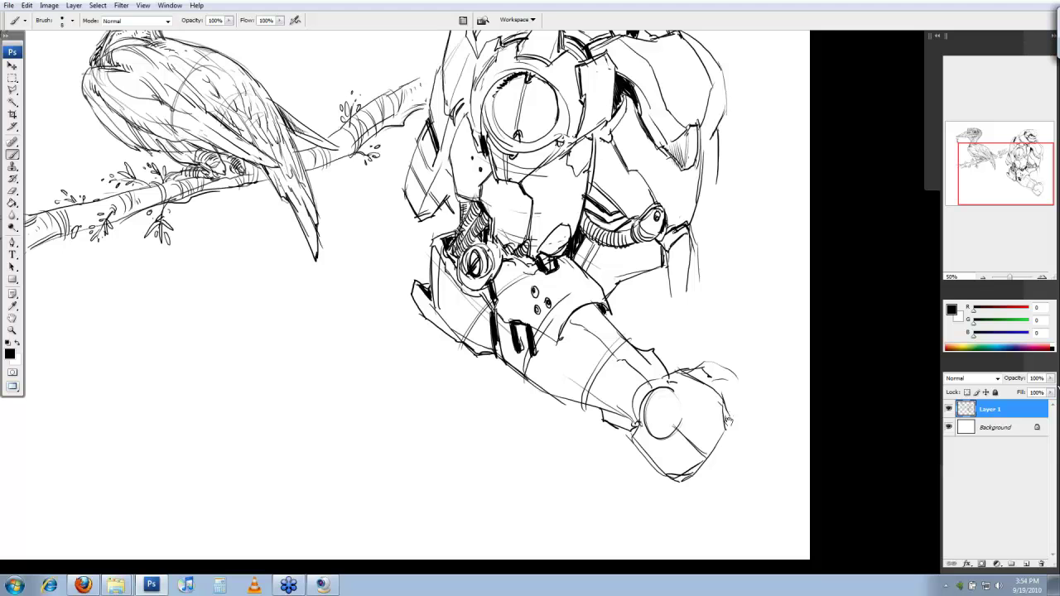
# Step: Add four small round knuckle joints along the palm's outer edge and a thumb with a circular joint
pyautogui.moveTo(728, 422); pyautogui.dragTo(725, 421)
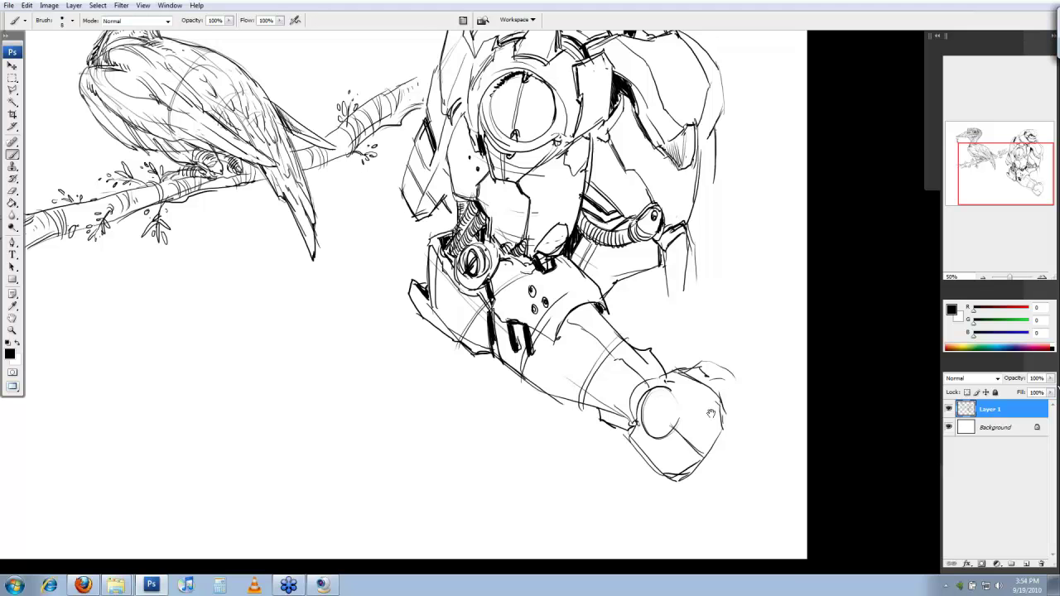
pyautogui.moveTo(711, 414); pyautogui.dragTo(698, 374)
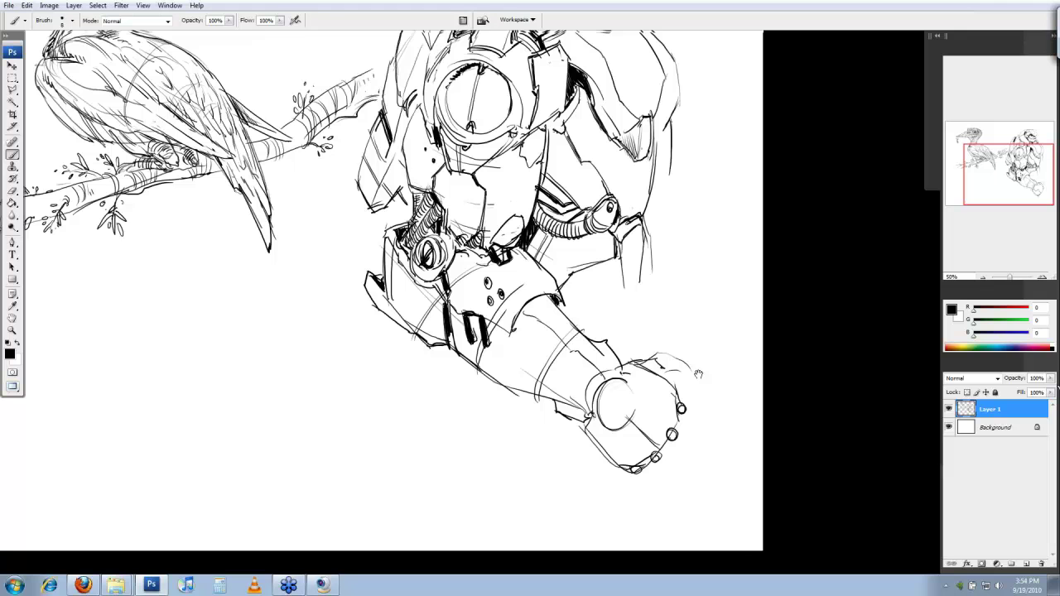
pyautogui.moveTo(635, 362); pyautogui.dragTo(666, 376)
pyautogui.moveTo(654, 357); pyautogui.dragTo(656, 354)
pyautogui.moveTo(667, 372); pyautogui.dragTo(688, 369)
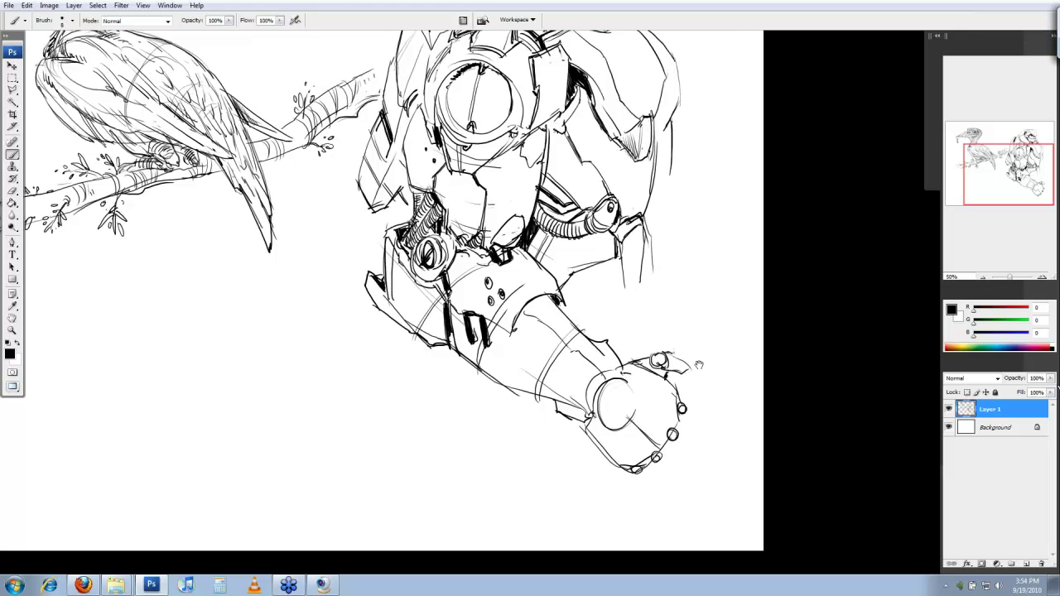
pyautogui.moveTo(699, 364); pyautogui.dragTo(696, 357)
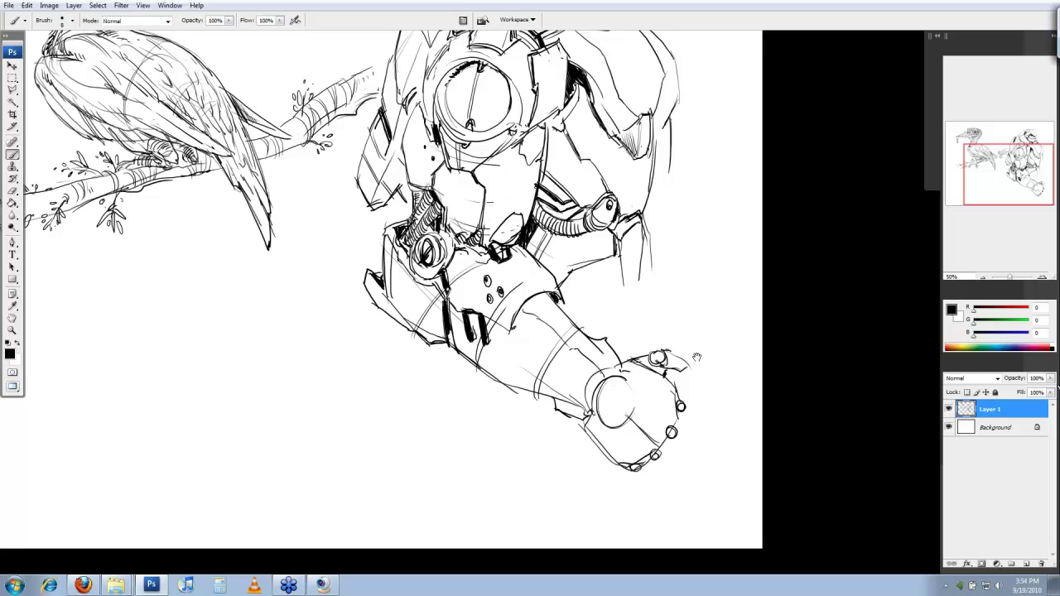
pyautogui.moveTo(697, 357); pyautogui.dragTo(698, 403)
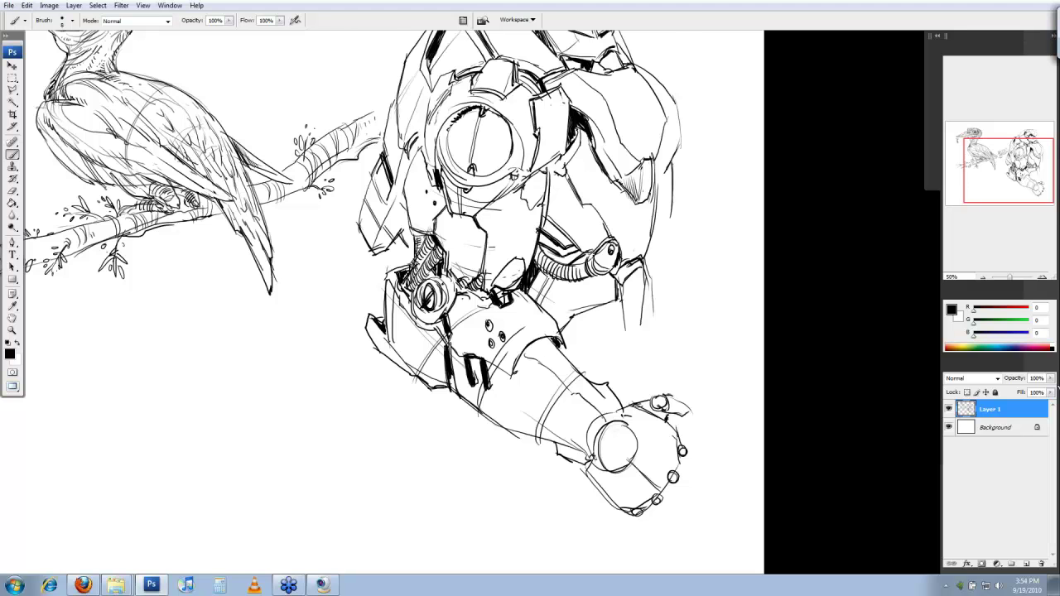
# Step: Draw four short fingers extending from the knuckle joints and refine the thumb's outline
pyautogui.moveTo(662, 431); pyautogui.dragTo(629, 359)
pyautogui.press('e')
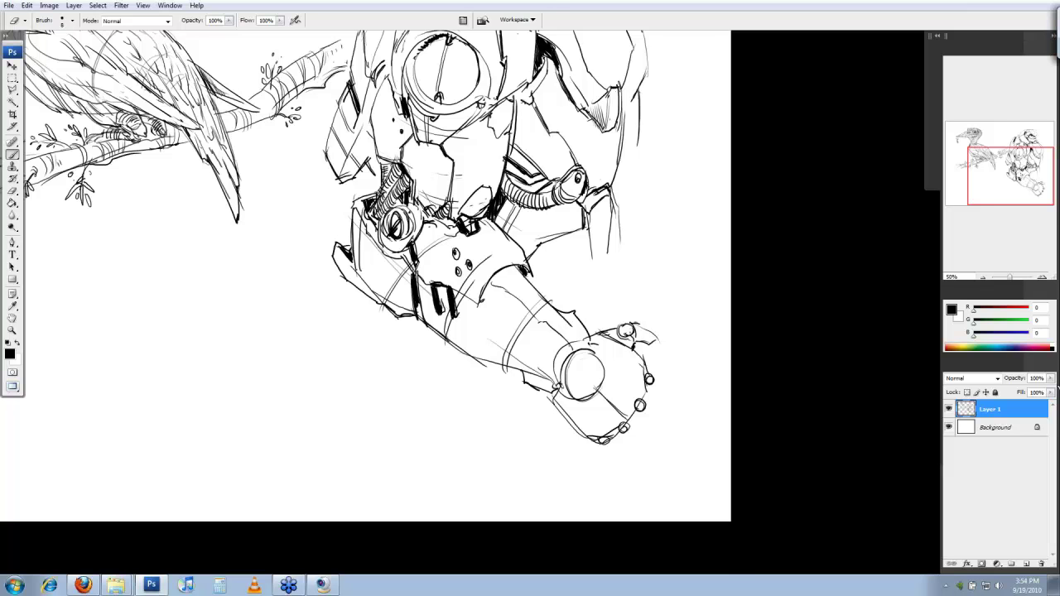
pyautogui.moveTo(689, 310); pyautogui.dragTo(698, 381)
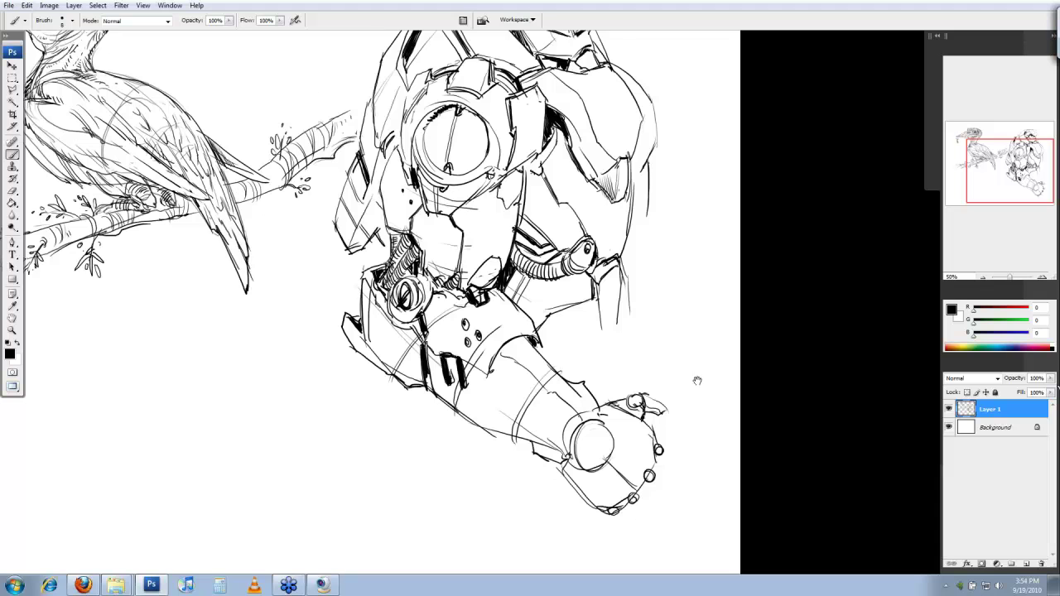
pyautogui.moveTo(698, 381); pyautogui.dragTo(694, 355)
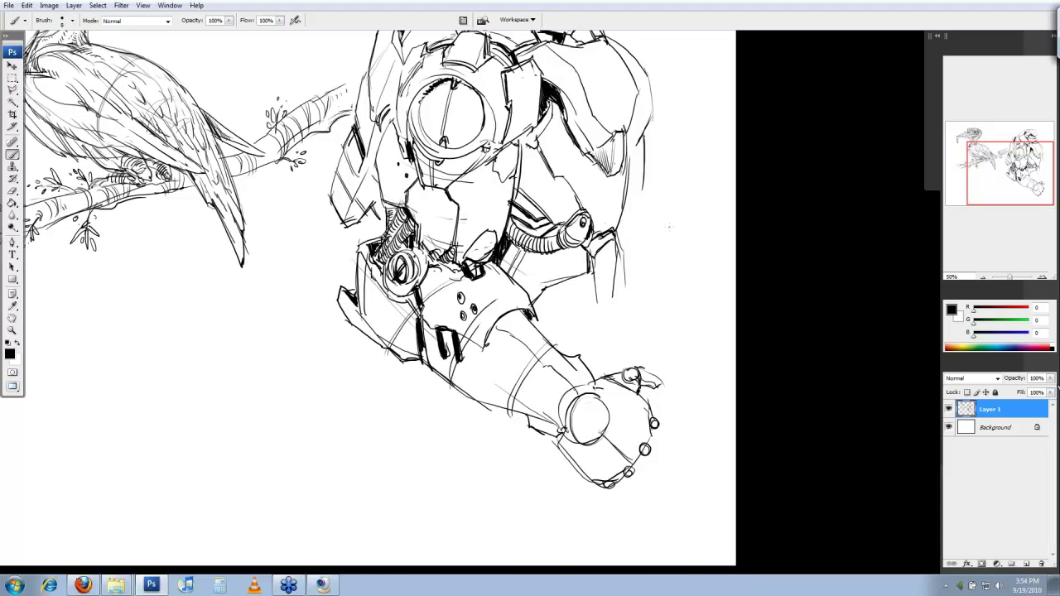
pyautogui.moveTo(669, 227); pyautogui.dragTo(671, 185)
pyautogui.moveTo(598, 435); pyautogui.dragTo(613, 461)
pyautogui.moveTo(601, 441)
pyautogui.mouseDown()
pyautogui.moveTo(628, 464)
pyautogui.moveTo(645, 449)
pyautogui.moveTo(630, 454)
pyautogui.mouseUp()
pyautogui.moveTo(659, 431)
pyautogui.mouseDown()
pyautogui.moveTo(653, 456)
pyautogui.moveTo(665, 421)
pyautogui.moveTo(673, 427)
pyautogui.mouseUp()
pyautogui.moveTo(653, 383); pyautogui.dragTo(683, 389)
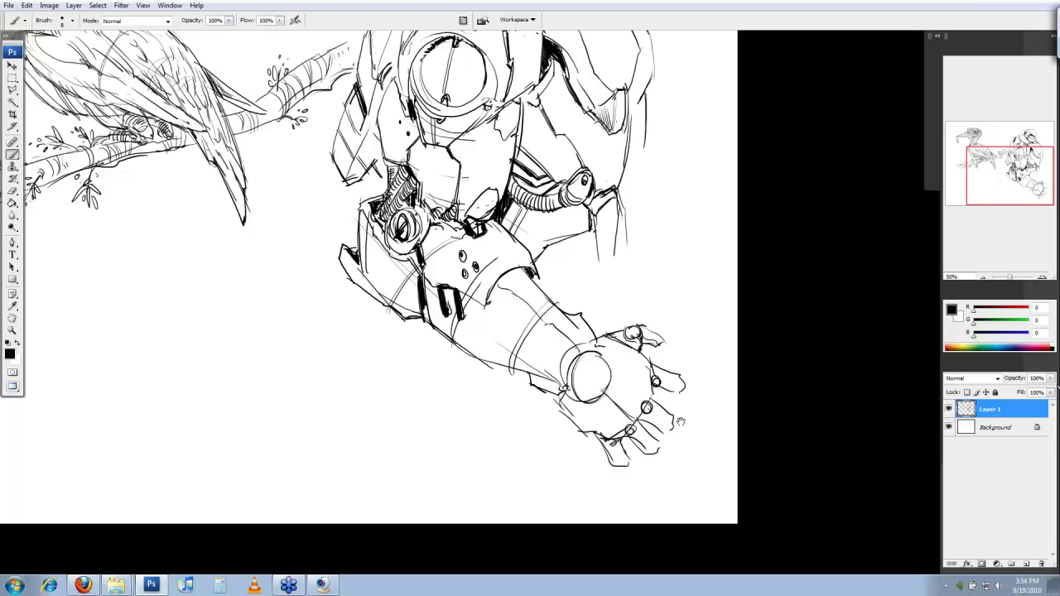
pyautogui.moveTo(681, 423); pyautogui.dragTo(679, 419)
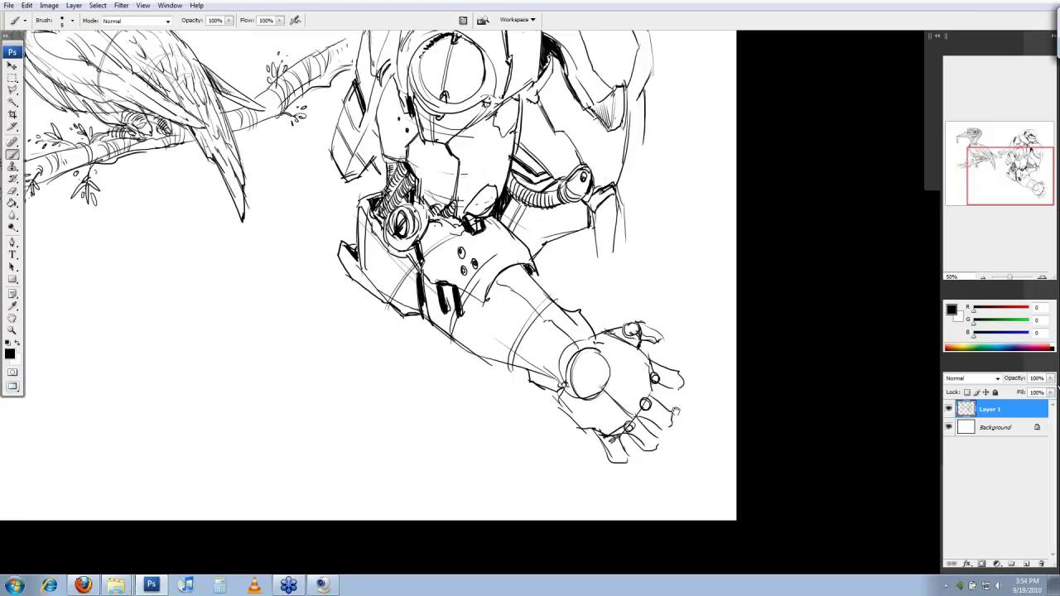
# Step: Reinforce the wrist disc's rings, add a curved seam across the palm and mark segment bands on the fingers
pyautogui.moveTo(642, 363); pyautogui.dragTo(668, 402)
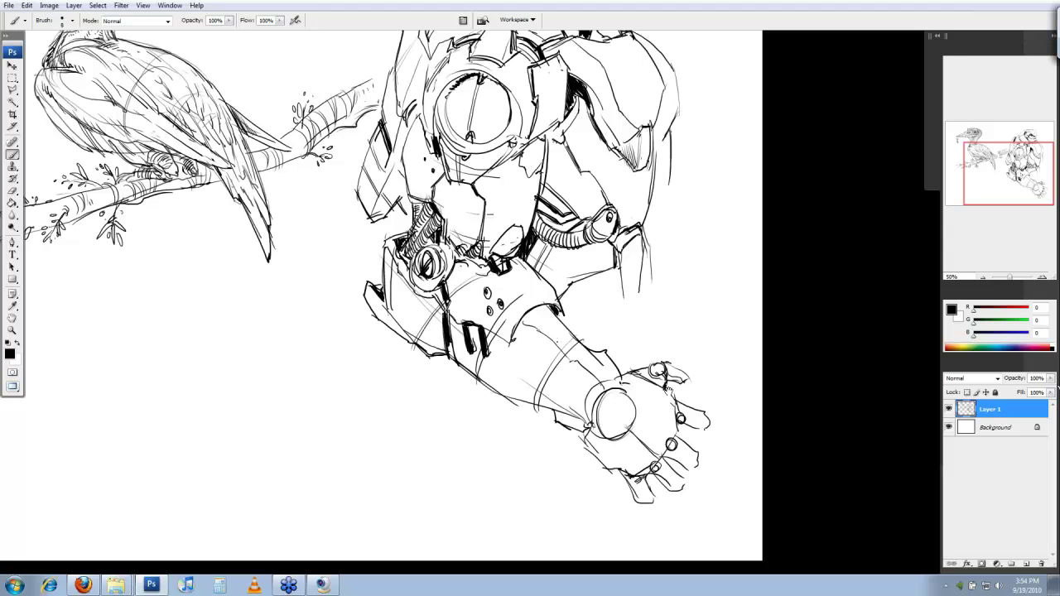
pyautogui.moveTo(668, 388); pyautogui.dragTo(668, 383)
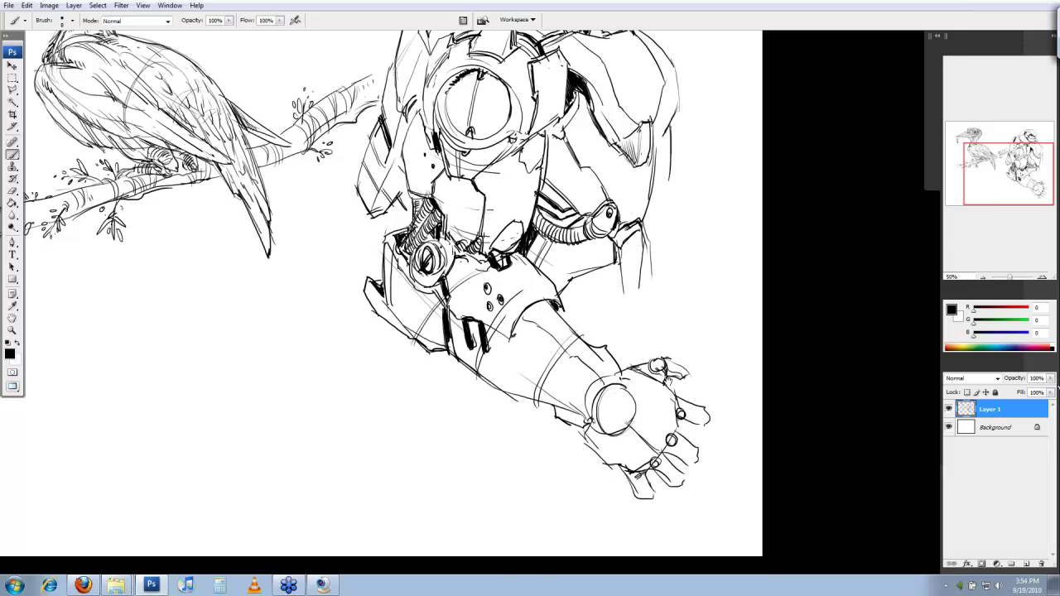
pyautogui.moveTo(668, 382); pyautogui.dragTo(667, 361)
pyautogui.moveTo(600, 373); pyautogui.dragTo(635, 401)
pyautogui.moveTo(654, 361)
pyautogui.mouseDown()
pyautogui.moveTo(605, 432)
pyautogui.moveTo(647, 444)
pyautogui.moveTo(660, 426)
pyautogui.moveTo(679, 435)
pyautogui.mouseUp()
pyautogui.press('e')
pyautogui.press('b')
pyautogui.moveTo(693, 381)
pyautogui.mouseDown()
pyautogui.moveTo(693, 401)
pyautogui.moveTo(711, 410)
pyautogui.mouseUp()
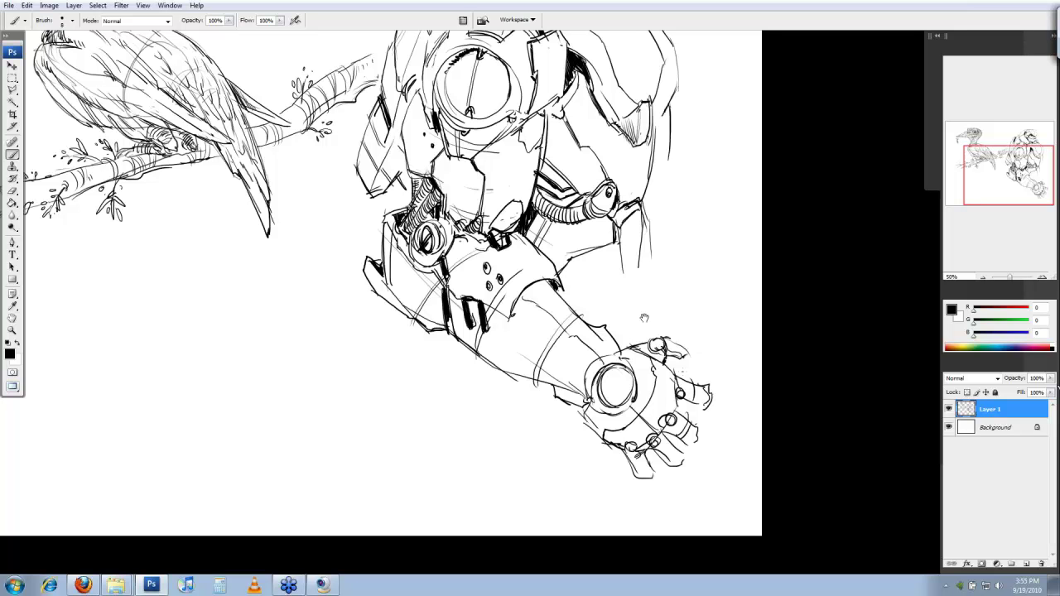
pyautogui.moveTo(645, 318); pyautogui.dragTo(657, 332)
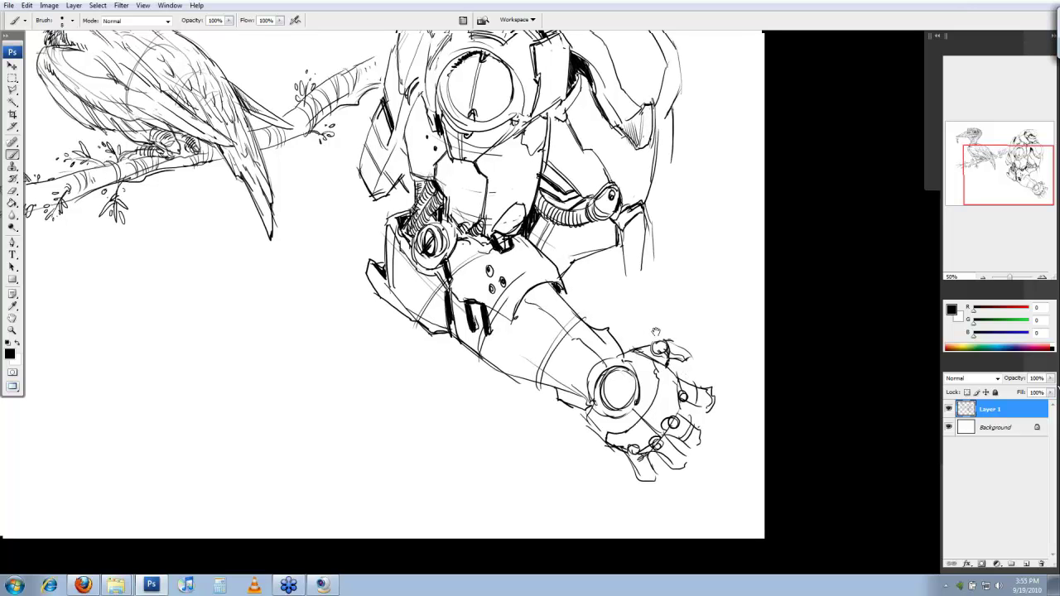
# Step: Draw stepped panel edges along the forearm's upper and lower sides and a small dark notch near the wrist
pyautogui.moveTo(655, 332); pyautogui.dragTo(705, 387)
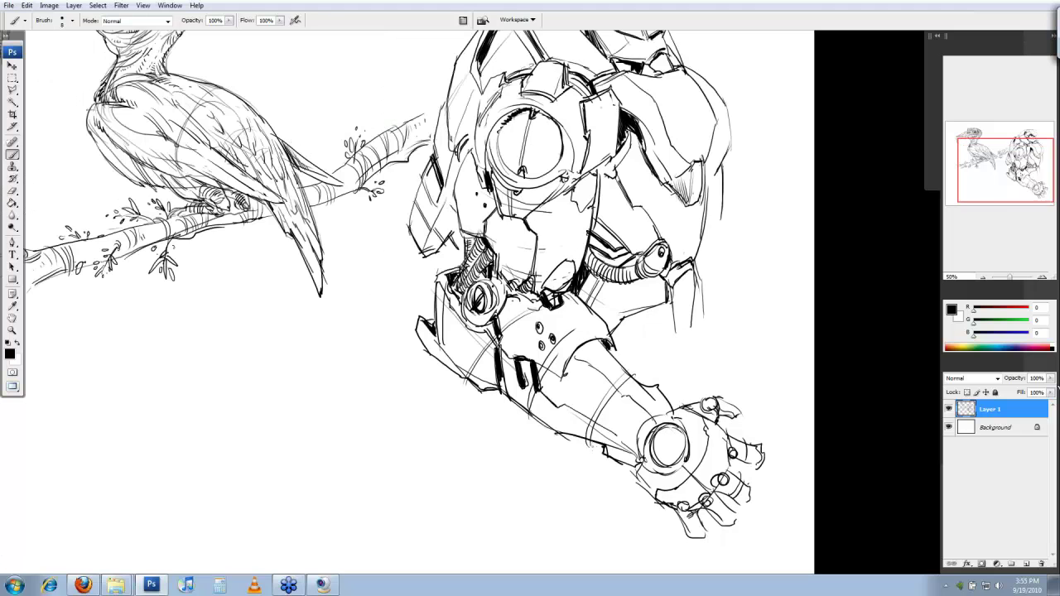
pyautogui.press('e')
pyautogui.press('b')
pyautogui.moveTo(578, 353); pyautogui.dragTo(645, 416)
pyautogui.press('e')
pyautogui.press('b')
pyautogui.moveTo(536, 372)
pyautogui.mouseDown()
pyautogui.moveTo(542, 391)
pyautogui.moveTo(525, 381)
pyautogui.moveTo(530, 393)
pyautogui.moveTo(527, 380)
pyautogui.mouseUp()
pyautogui.press('e')
pyautogui.press('b')
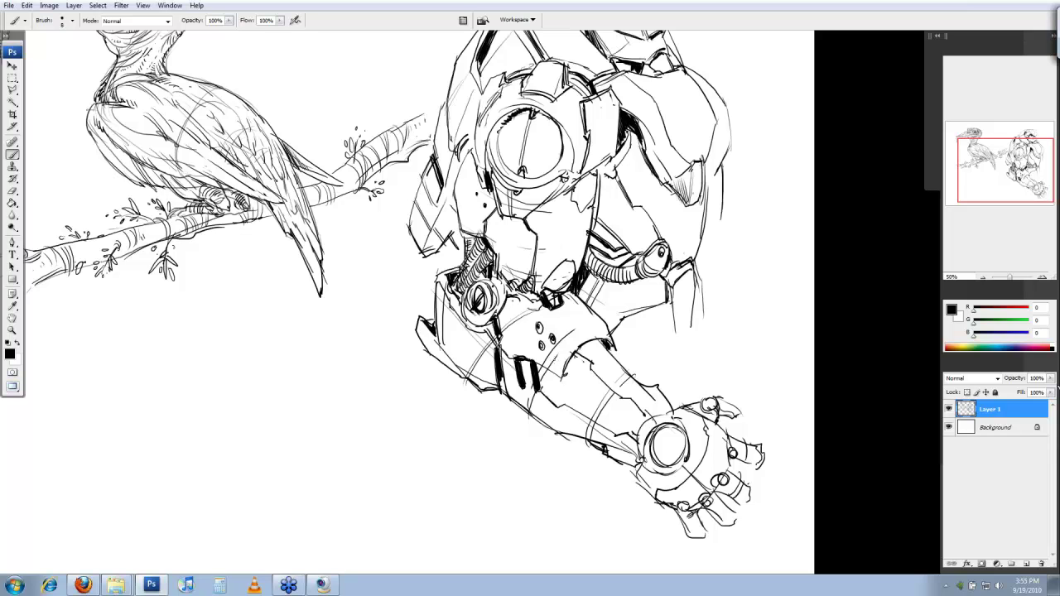
# Step: Sharpen the perforated forearm cuff's pointed lower edge above the slots and darken the connector at the elbow
pyautogui.press('space')
pyautogui.moveTo(594, 388); pyautogui.dragTo(595, 393)
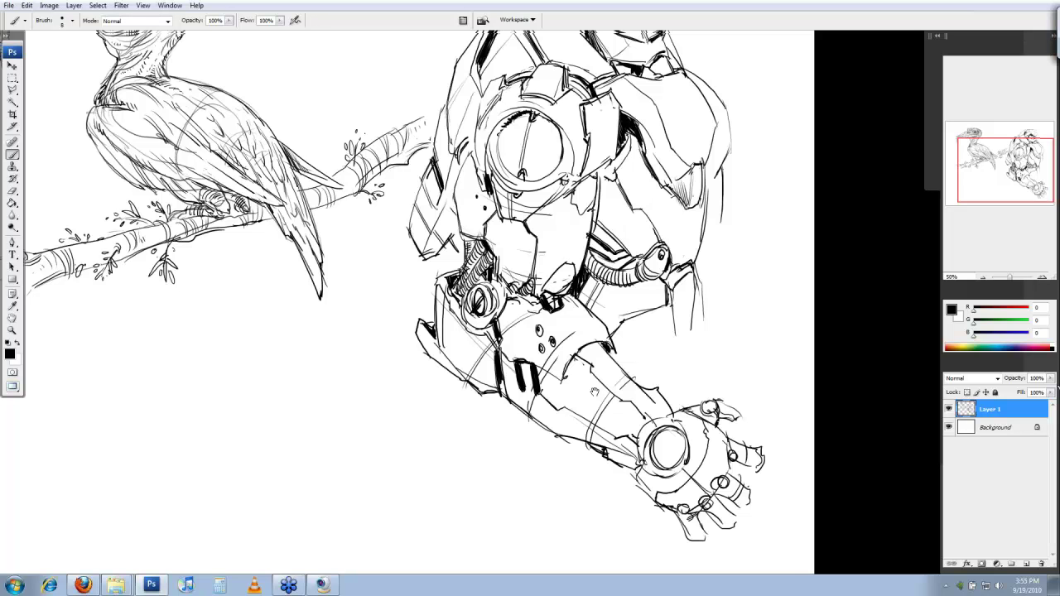
pyautogui.moveTo(594, 391); pyautogui.dragTo(597, 404)
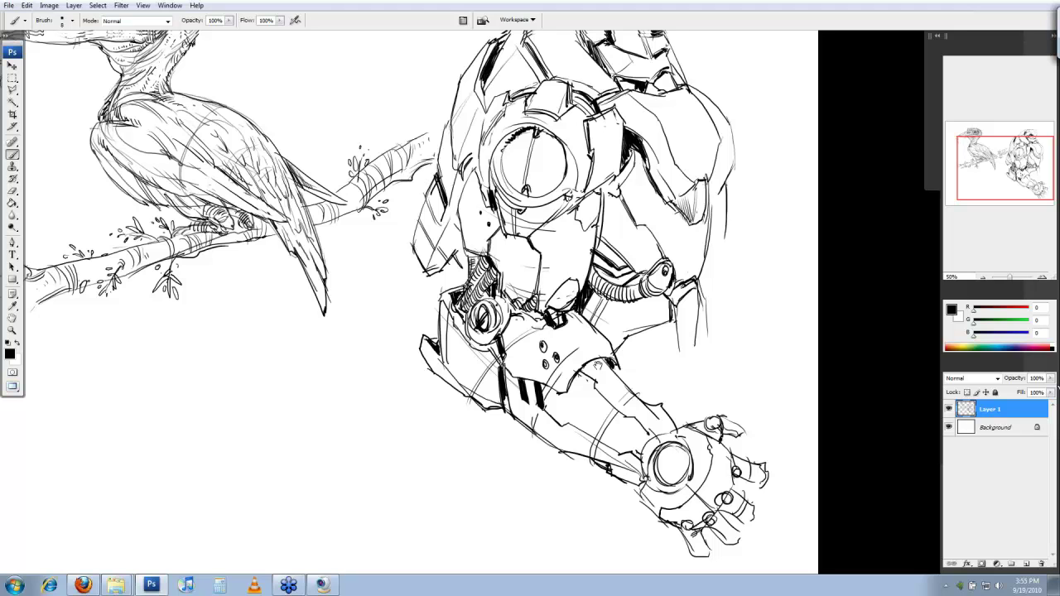
pyautogui.moveTo(598, 365); pyautogui.dragTo(603, 390)
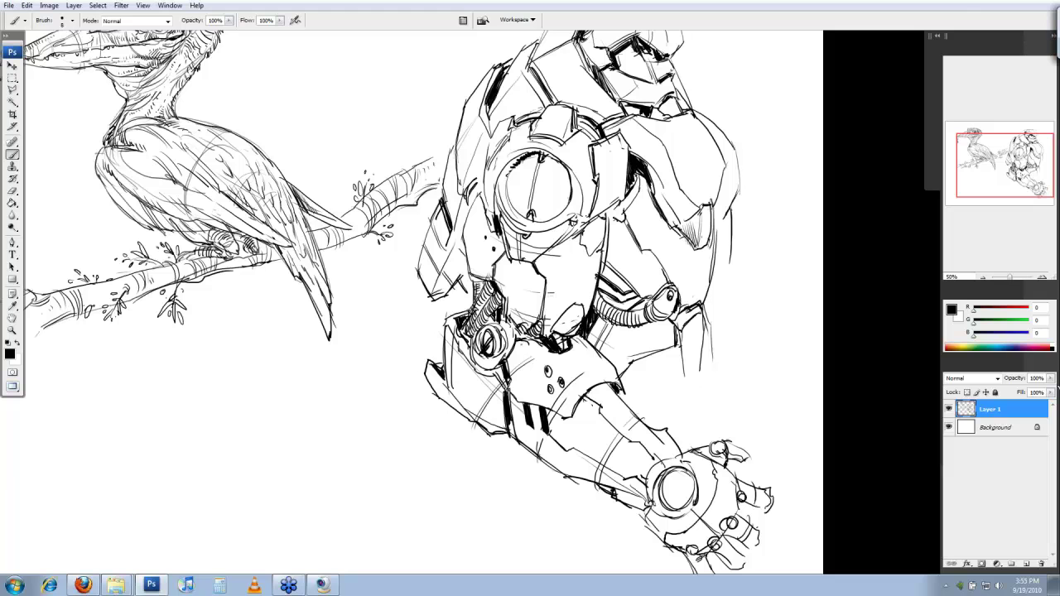
pyautogui.moveTo(565, 336); pyautogui.dragTo(584, 347)
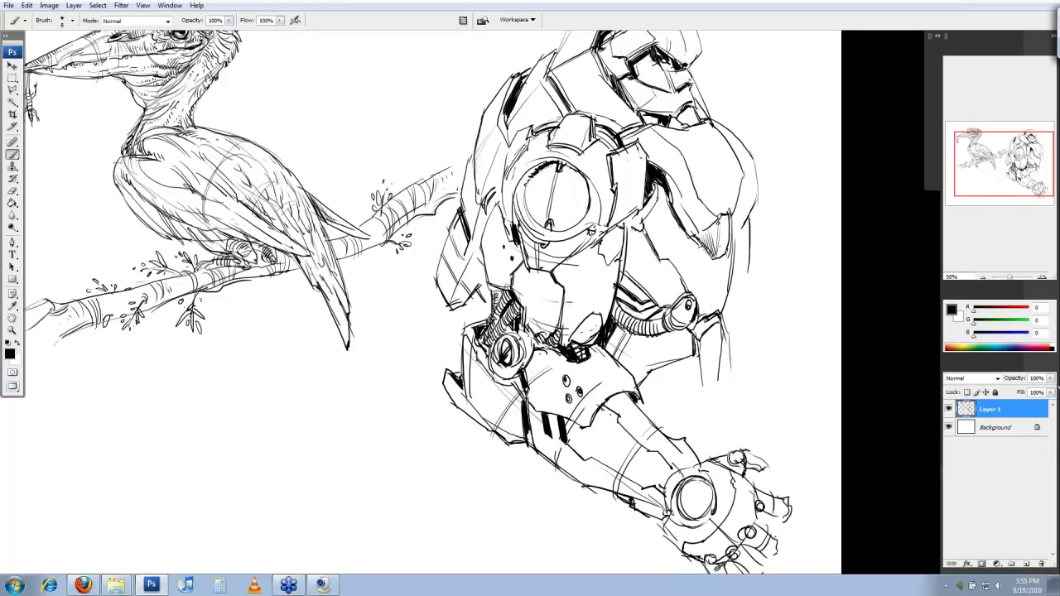
# Step: Rework the fin and plate behind the forearm with jagged edges and add a small ridge along the forearm's underside
pyautogui.moveTo(495, 411)
pyautogui.mouseDown()
pyautogui.moveTo(505, 373)
pyautogui.moveTo(527, 401)
pyautogui.mouseUp()
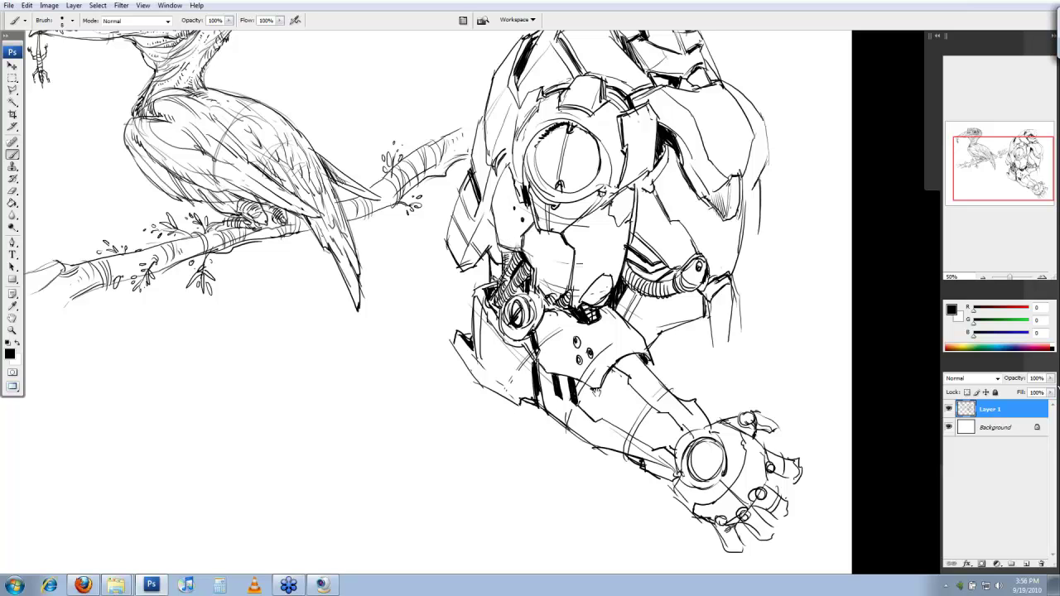
pyautogui.moveTo(595, 391); pyautogui.dragTo(596, 395)
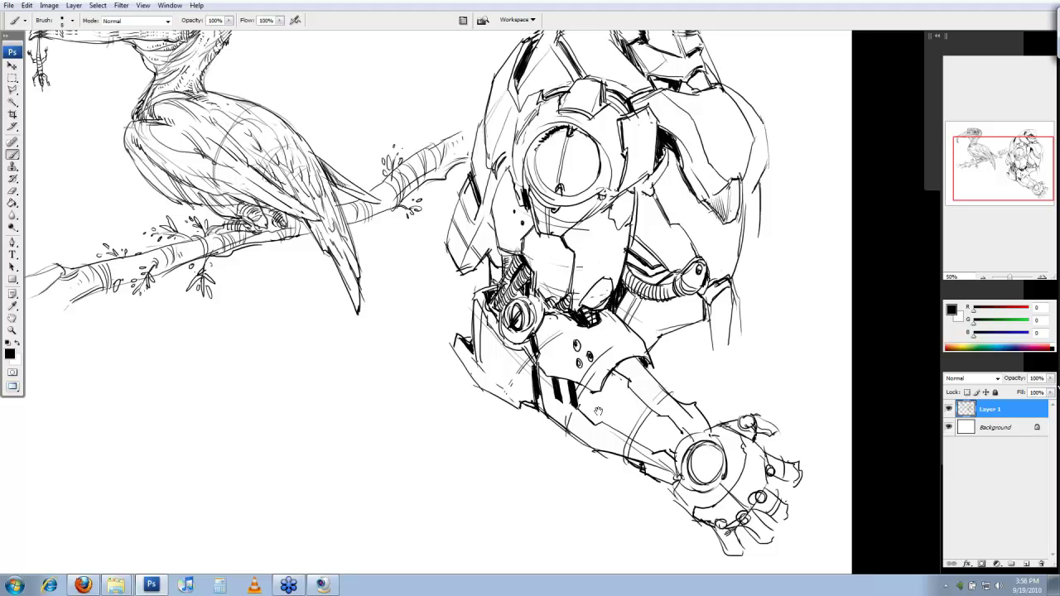
pyautogui.moveTo(598, 411); pyautogui.dragTo(603, 430)
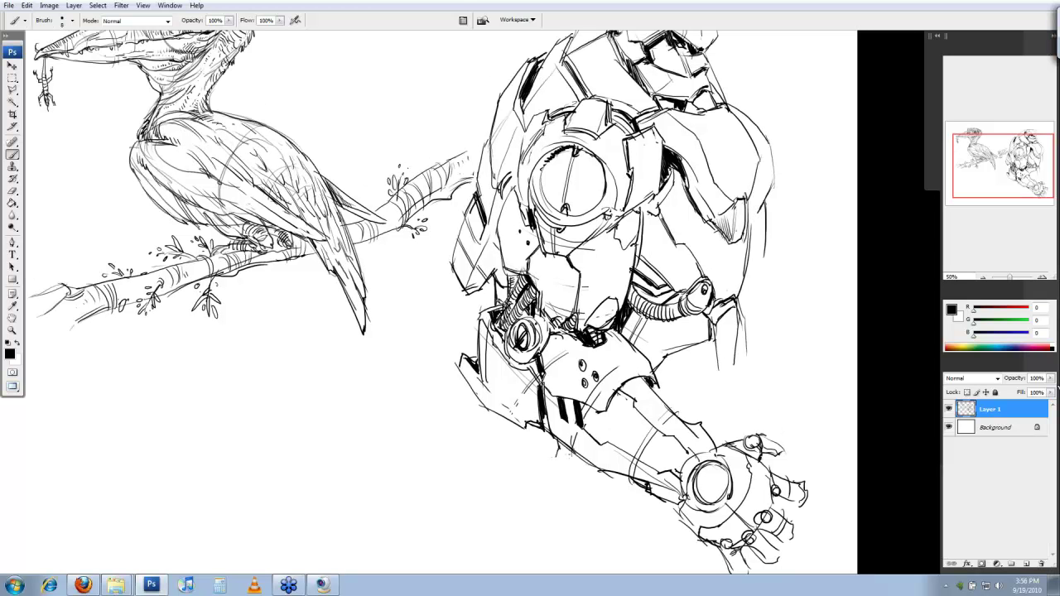
pyautogui.moveTo(585, 287); pyautogui.dragTo(561, 305)
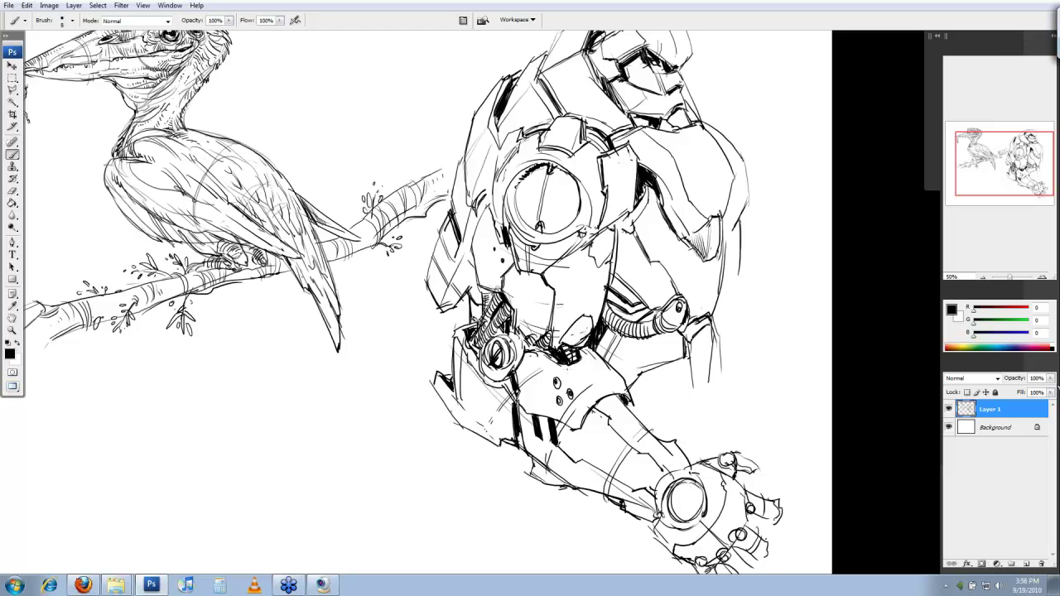
# Step: Add a small notched tab and short panel lines on the upper arm just below the shoulder disc
pyautogui.moveTo(578, 261); pyautogui.dragTo(577, 282)
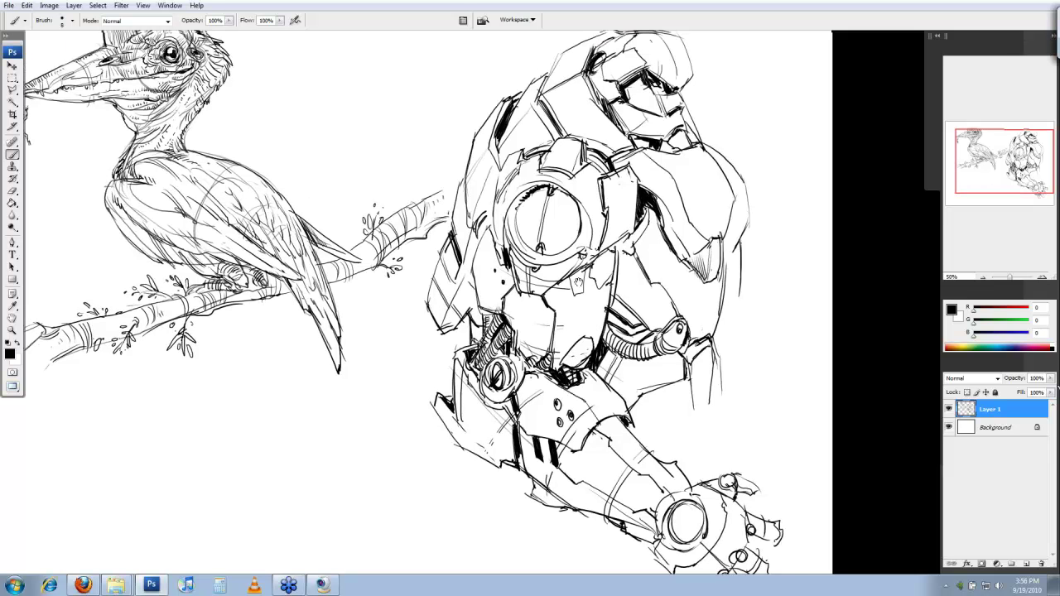
pyautogui.moveTo(577, 283); pyautogui.dragTo(590, 309)
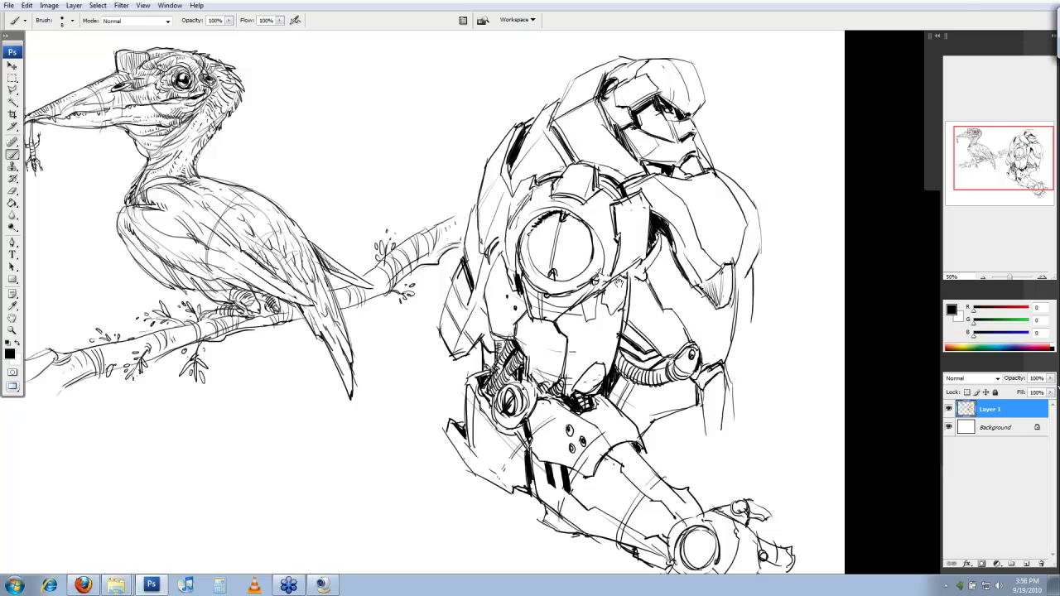
pyautogui.moveTo(619, 282); pyautogui.dragTo(620, 294)
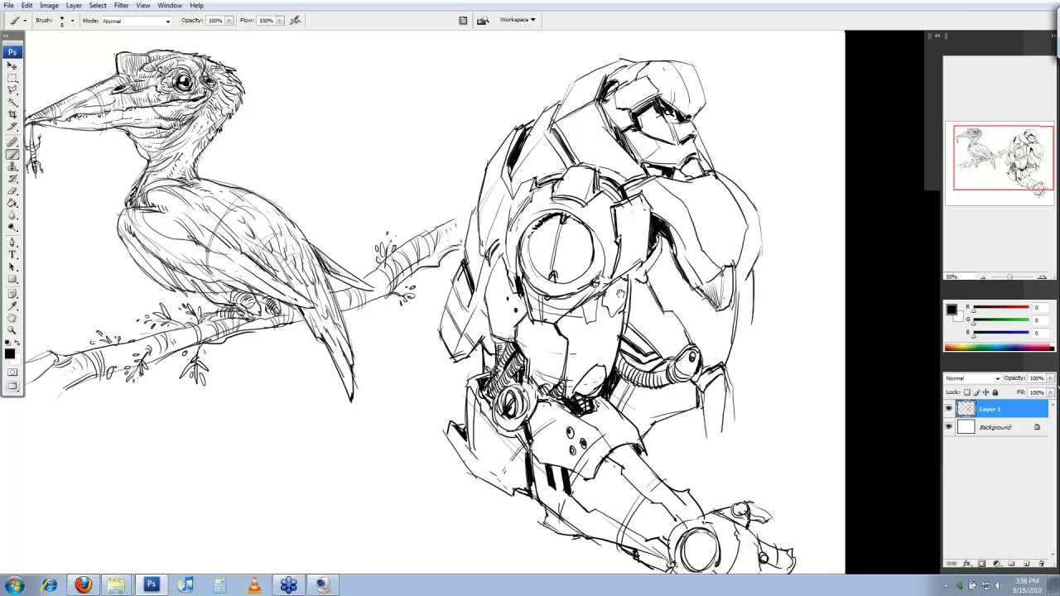
pyautogui.moveTo(620, 294); pyautogui.dragTo(626, 309)
# Step: Thicken the shoulder armour's contours, draw a heavy bar down the shoulder disc and add small arcs inside it
pyautogui.press('e')
pyautogui.moveTo(559, 211)
pyautogui.mouseDown()
pyautogui.moveTo(606, 201)
pyautogui.moveTo(648, 211)
pyautogui.mouseUp()
pyautogui.press('b')
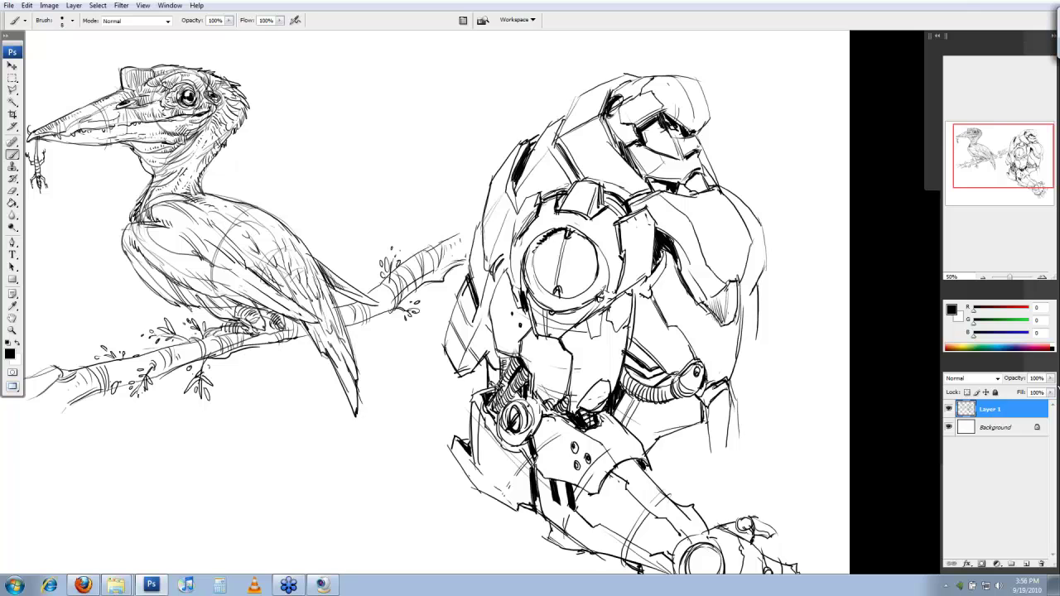
pyautogui.moveTo(545, 196); pyautogui.dragTo(569, 191)
pyautogui.moveTo(605, 194); pyautogui.dragTo(622, 208)
pyautogui.moveTo(533, 193); pyautogui.dragTo(522, 205)
pyautogui.moveTo(656, 217); pyautogui.dragTo(652, 256)
pyautogui.moveTo(516, 239)
pyautogui.mouseDown()
pyautogui.moveTo(560, 253)
pyautogui.moveTo(555, 286)
pyautogui.mouseUp()
pyautogui.moveTo(569, 236); pyautogui.dragTo(561, 289)
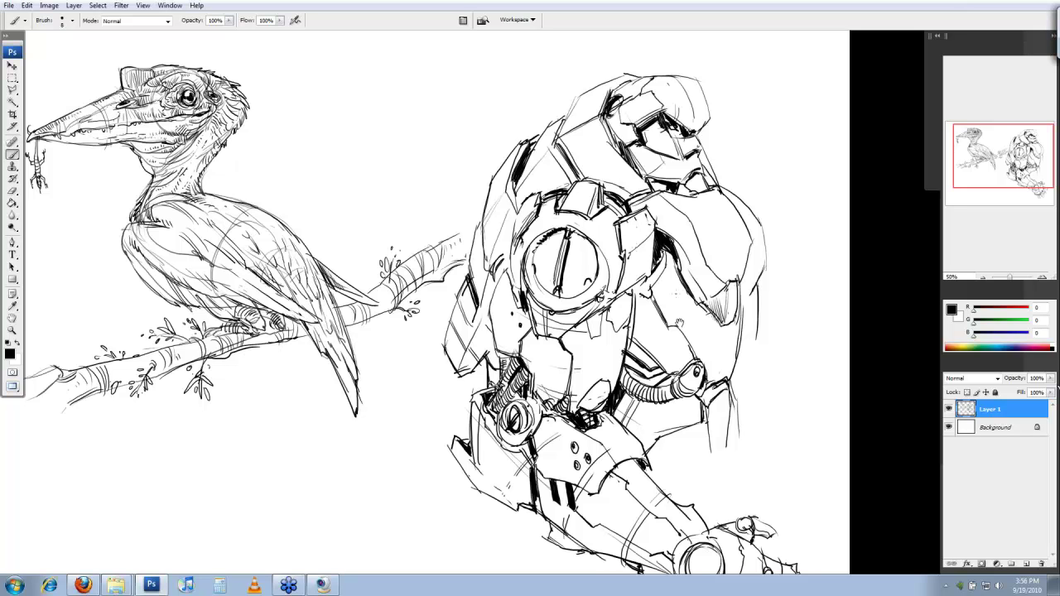
pyautogui.moveTo(682, 303); pyautogui.dragTo(683, 296)
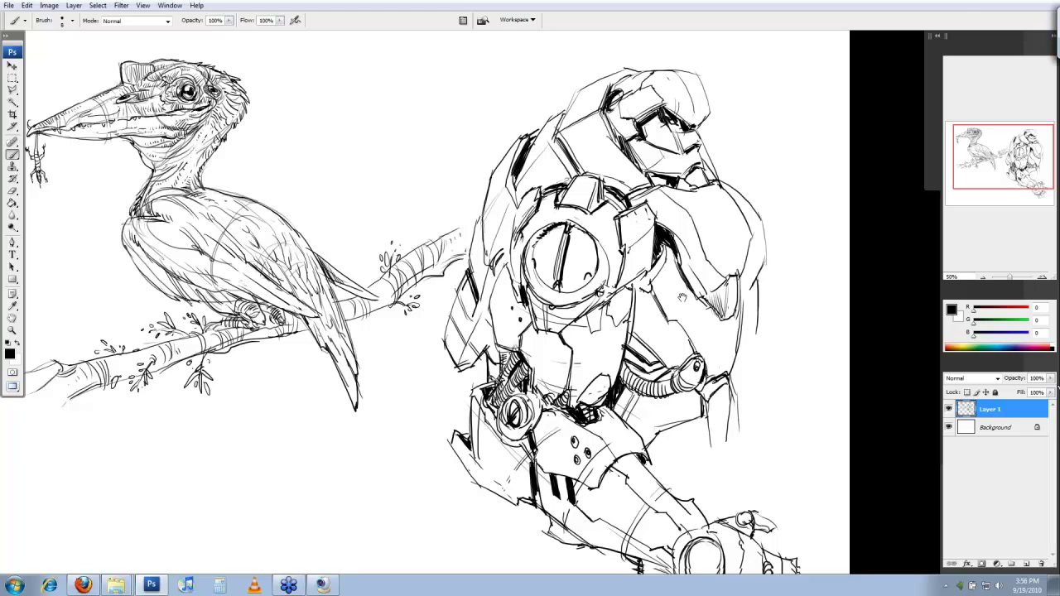
# Step: Fill the inner ring of the shoulder disc with short segment ticks and darken the gap beneath the adjoining shoulder plate
pyautogui.moveTo(682, 297); pyautogui.dragTo(687, 268)
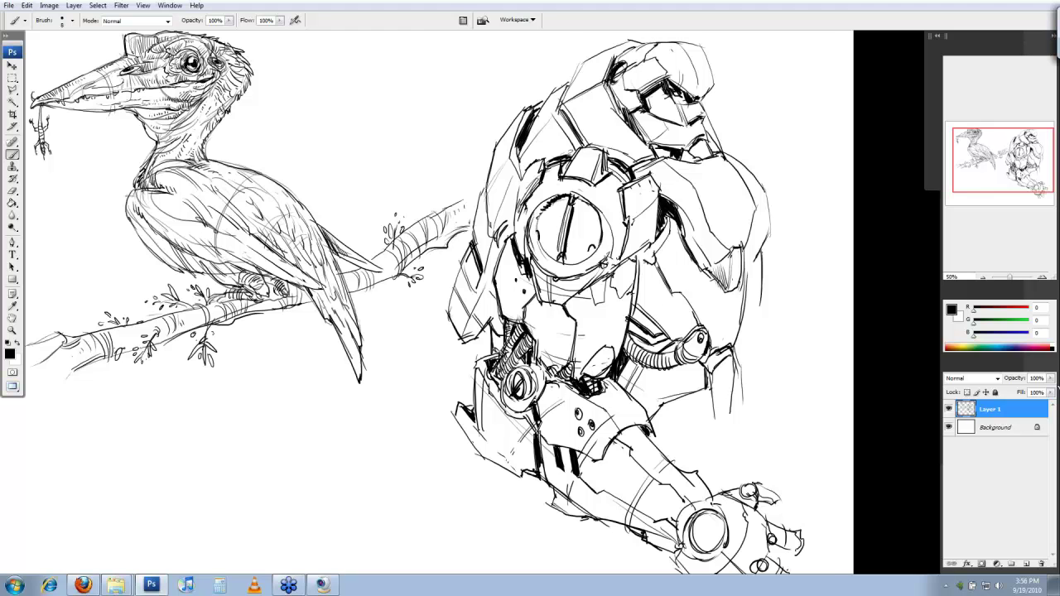
pyautogui.moveTo(605, 265); pyautogui.dragTo(582, 247)
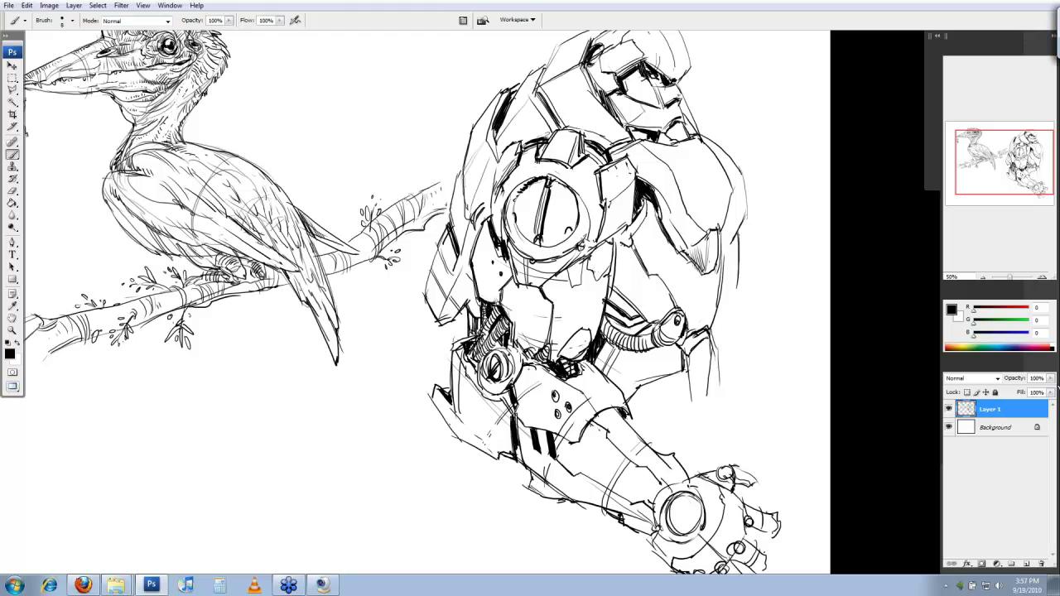
pyautogui.moveTo(530, 282); pyautogui.dragTo(532, 315)
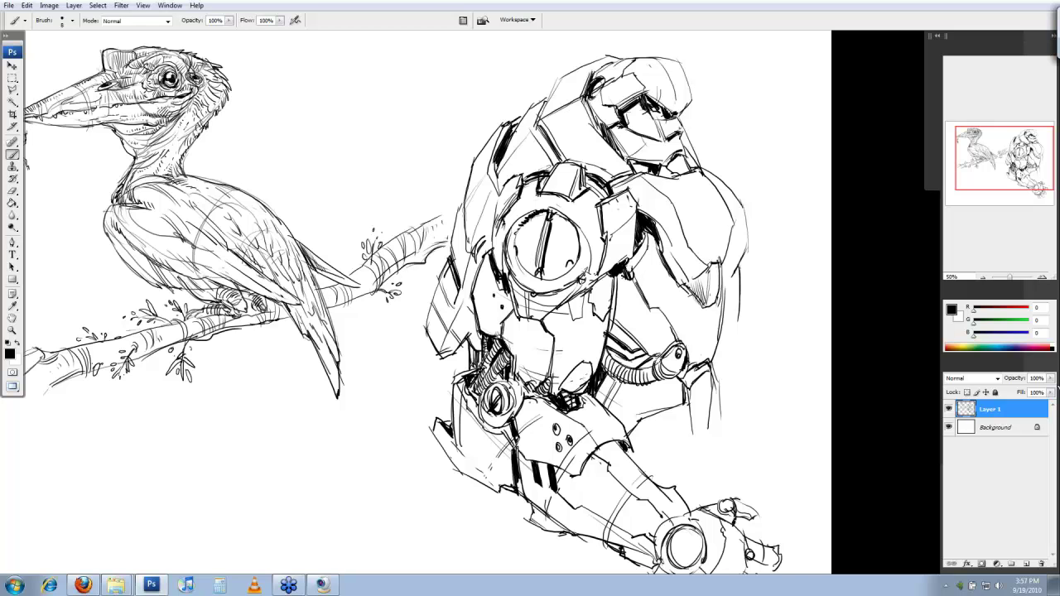
pyautogui.moveTo(464, 290); pyautogui.dragTo(523, 307)
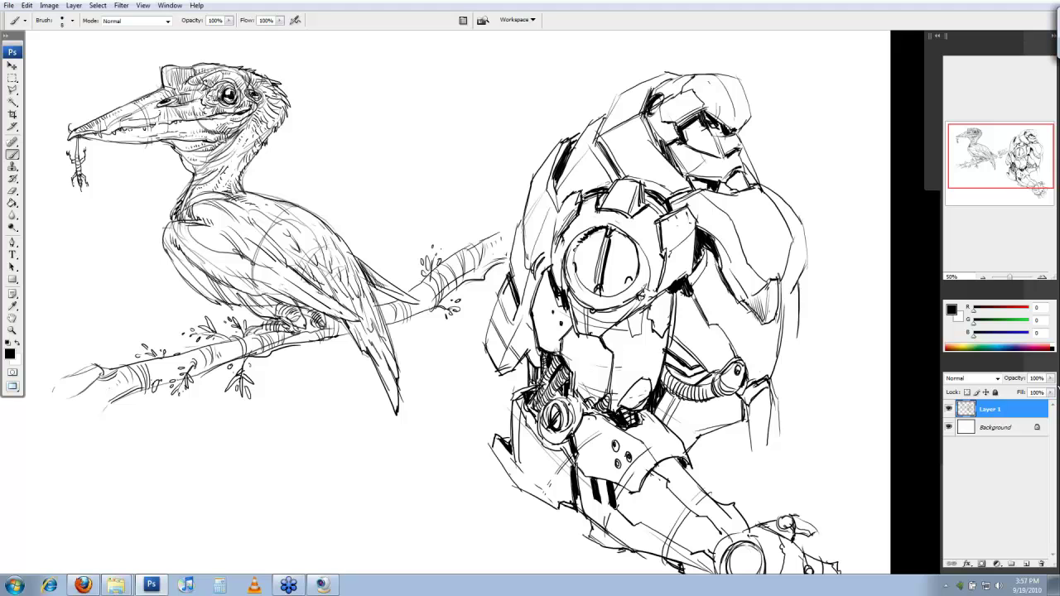
pyautogui.moveTo(580, 266); pyautogui.dragTo(587, 267)
pyautogui.moveTo(585, 246); pyautogui.dragTo(582, 273)
pyautogui.moveTo(636, 278); pyautogui.dragTo(633, 289)
pyautogui.press('e')
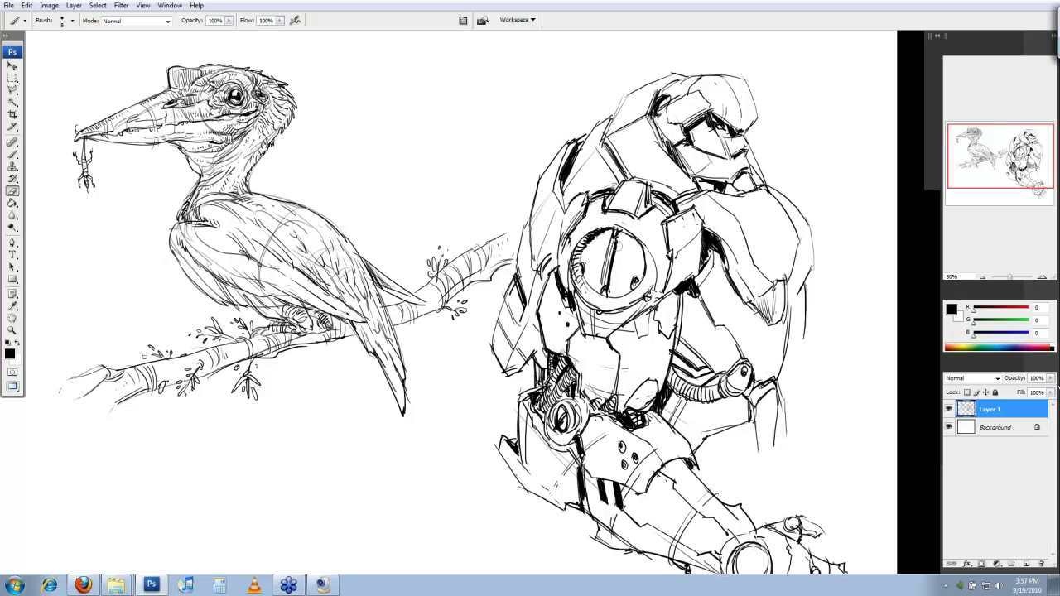
pyautogui.press('b')
pyautogui.moveTo(605, 297); pyautogui.dragTo(614, 310)
pyautogui.moveTo(615, 300)
pyautogui.mouseDown()
pyautogui.moveTo(619, 311)
pyautogui.moveTo(655, 286)
pyautogui.moveTo(651, 251)
pyautogui.mouseUp()
pyautogui.moveTo(644, 250)
pyautogui.mouseDown()
pyautogui.moveTo(652, 247)
pyautogui.moveTo(654, 287)
pyautogui.mouseUp()
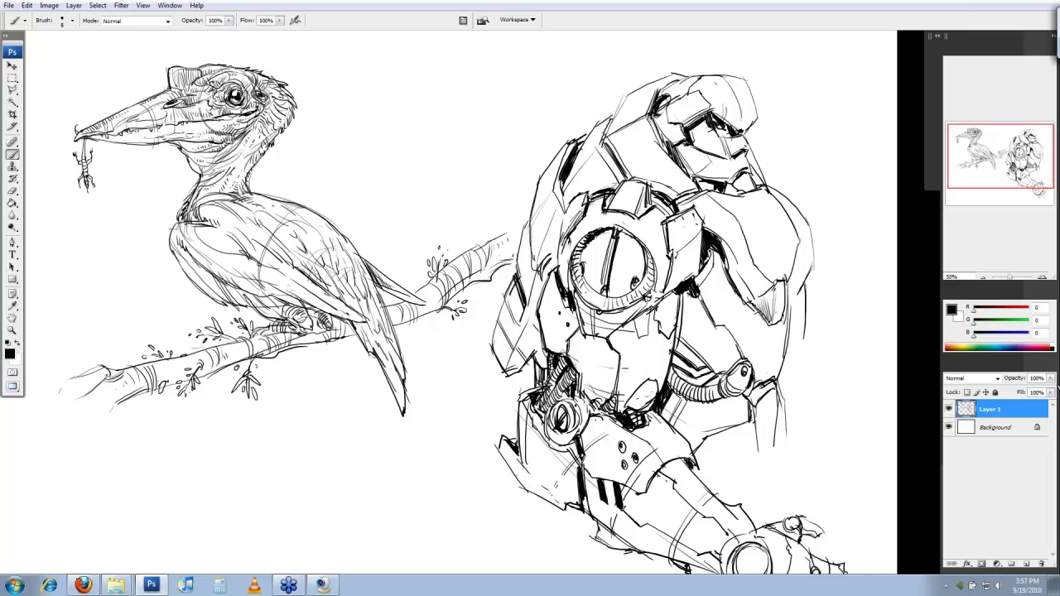
# Step: Clean up and reinforce the helmet's back edge and jaw, and ink an angular panel contour on the chest plate
pyautogui.press('e')
pyautogui.moveTo(588, 197); pyautogui.dragTo(612, 191)
pyautogui.press('b')
pyautogui.moveTo(655, 90)
pyautogui.mouseDown()
pyautogui.moveTo(677, 77)
pyautogui.moveTo(626, 99)
pyautogui.mouseUp()
pyautogui.moveTo(751, 160)
pyautogui.mouseDown()
pyautogui.moveTo(745, 135)
pyautogui.moveTo(766, 184)
pyautogui.moveTo(727, 196)
pyautogui.moveTo(727, 184)
pyautogui.moveTo(740, 187)
pyautogui.moveTo(756, 265)
pyautogui.moveTo(773, 285)
pyautogui.mouseUp()
pyautogui.moveTo(799, 237); pyautogui.dragTo(786, 286)
pyautogui.moveTo(750, 194); pyautogui.dragTo(782, 215)
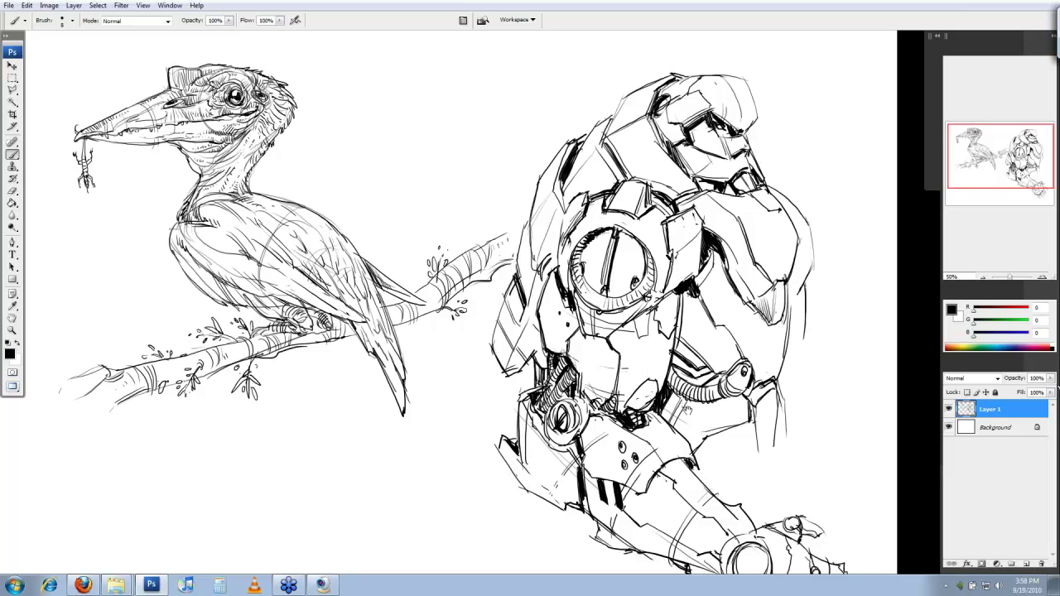
# Step: Add a notched plate edge on the upper arm just below the shoulder armour
pyautogui.moveTo(688, 411); pyautogui.dragTo(688, 403)
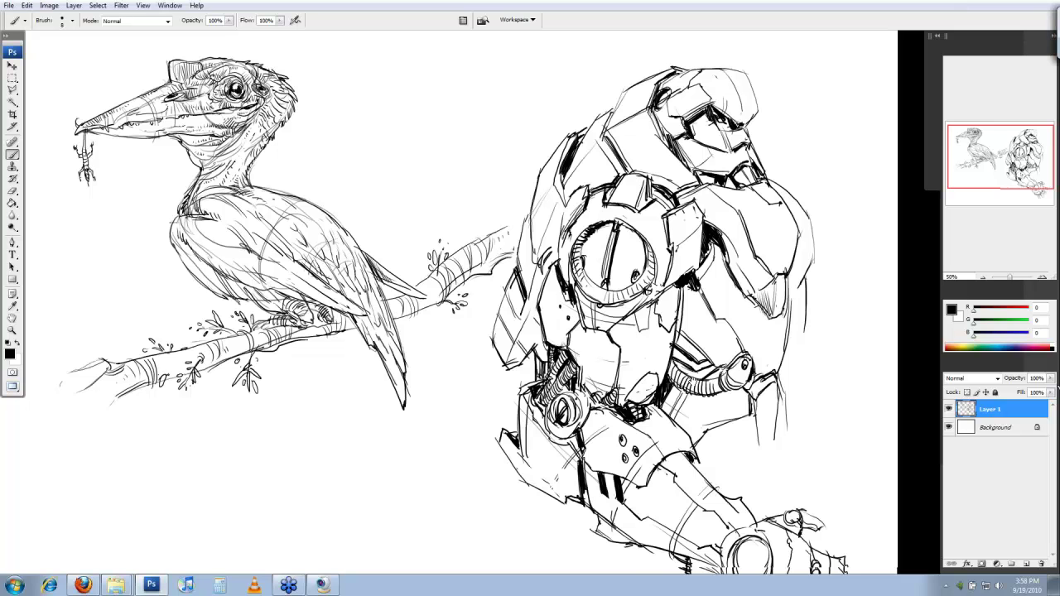
pyautogui.moveTo(530, 319); pyautogui.dragTo(560, 342)
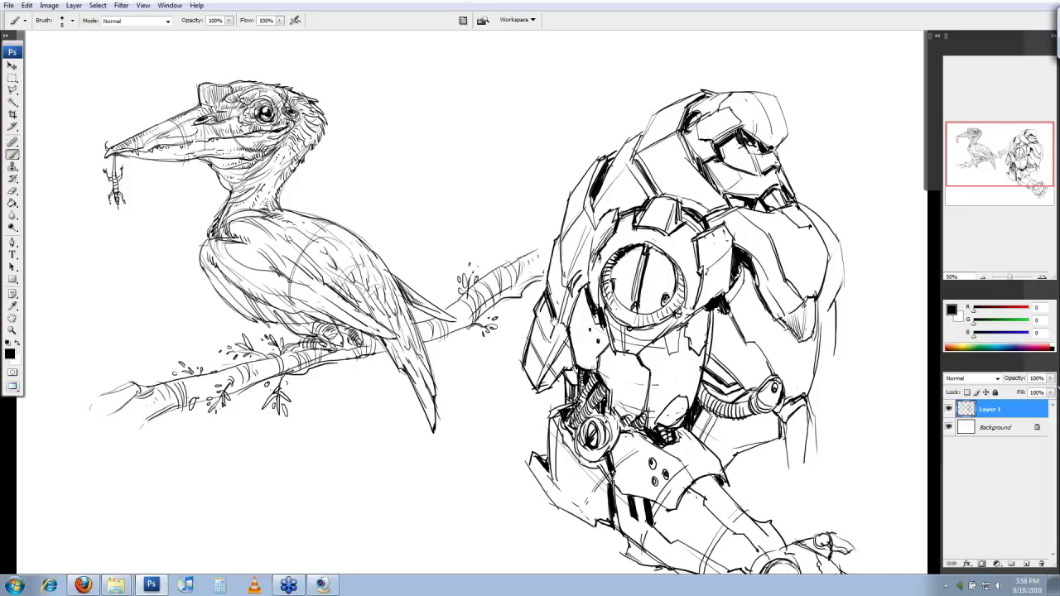
pyautogui.moveTo(530, 319); pyautogui.dragTo(540, 294)
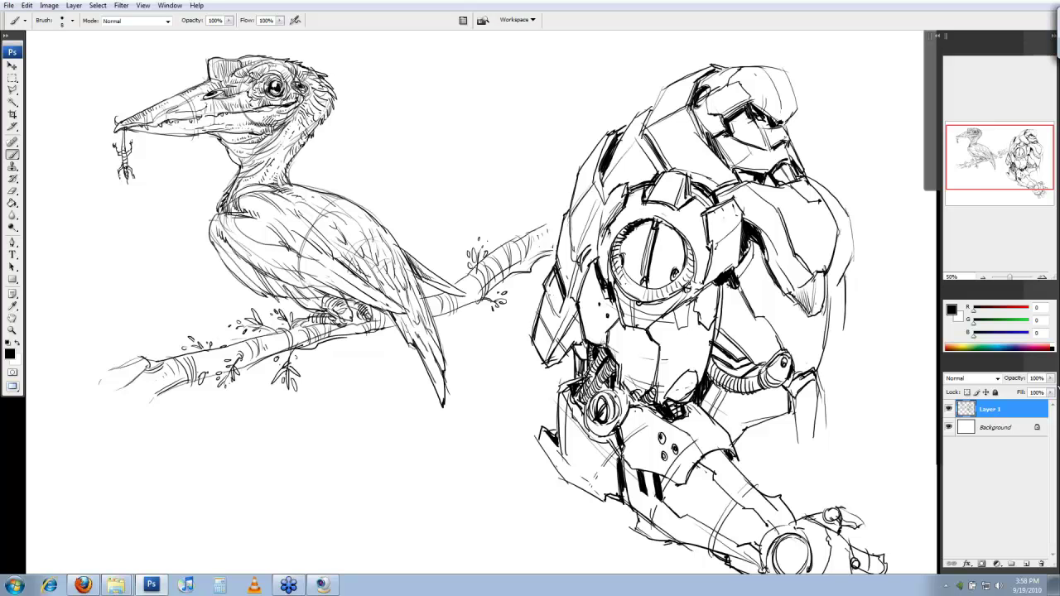
# Step: Switch to Firefox, look through the creatures post on the concept-art blog, and return to the drawing in Photoshop
pyautogui.hotkey('alt', 'Tab')
pyautogui.moveTo(859, 244)
pyautogui.mouseDown()
pyautogui.moveTo(850, 197)
pyautogui.moveTo(848, 424)
pyautogui.moveTo(846, 340)
pyautogui.moveTo(829, 267)
pyautogui.moveTo(829, 179)
pyautogui.moveTo(849, 124)
pyautogui.mouseUp()
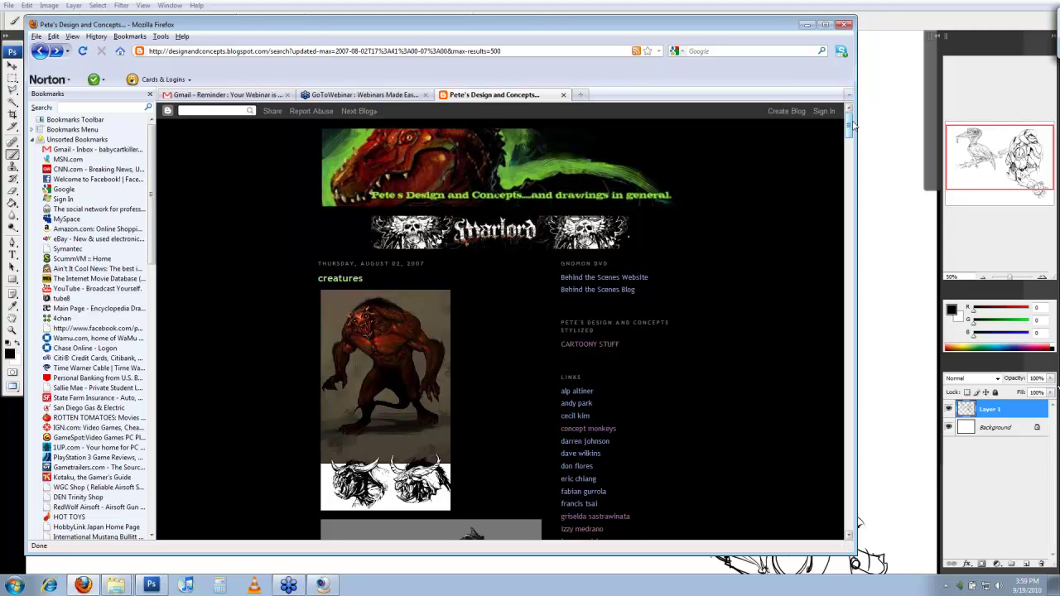
pyautogui.moveTo(854, 124); pyautogui.dragTo(851, 134)
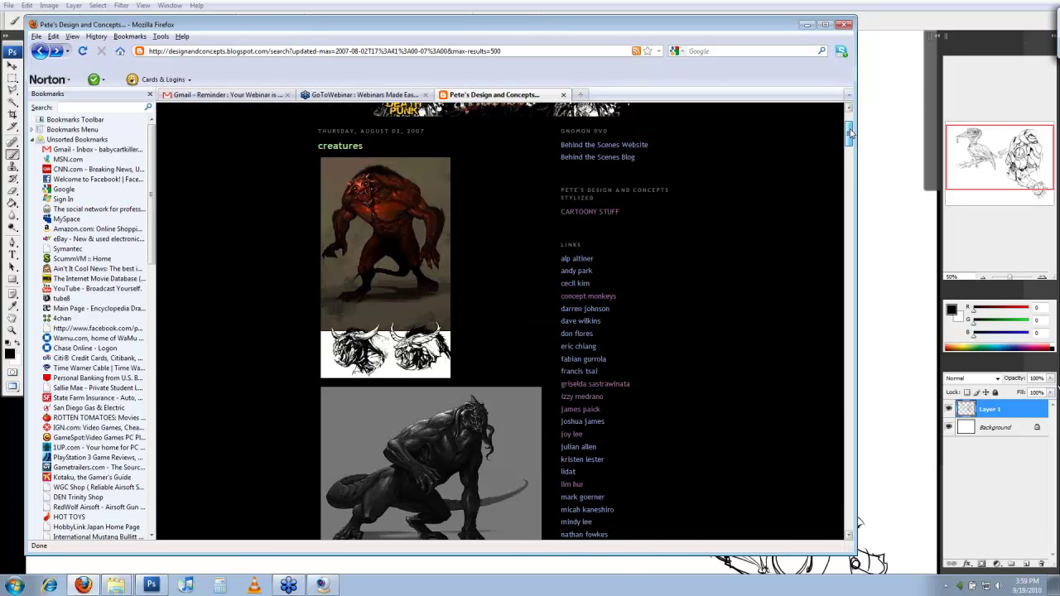
pyautogui.click(880, 139)
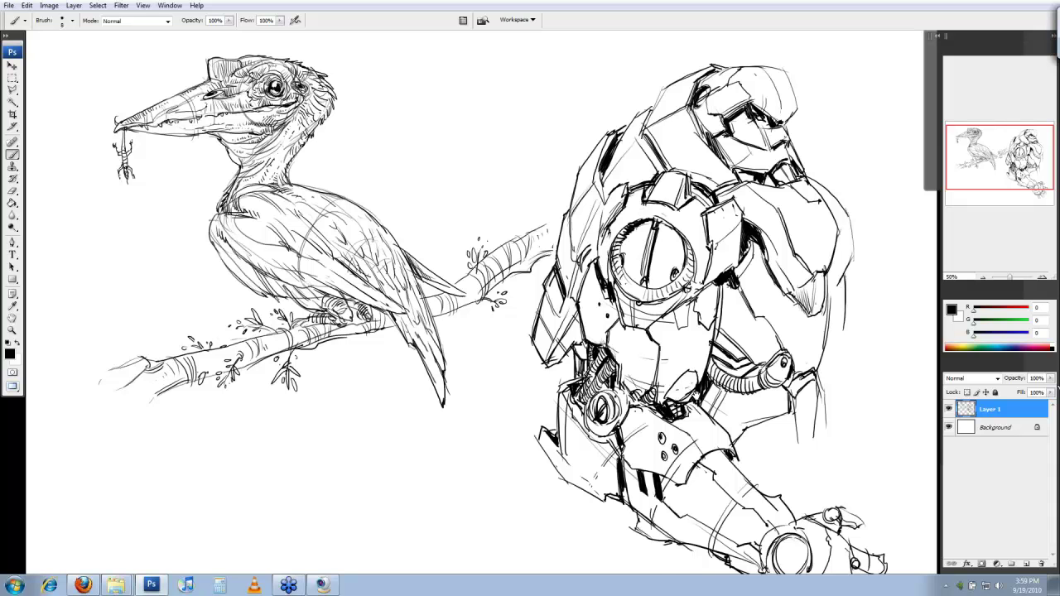
# Step: Add dark spots and a small panel to the upper back armour, and a cluster of round holes on the helmet's crown
pyautogui.moveTo(696, 407); pyautogui.dragTo(694, 421)
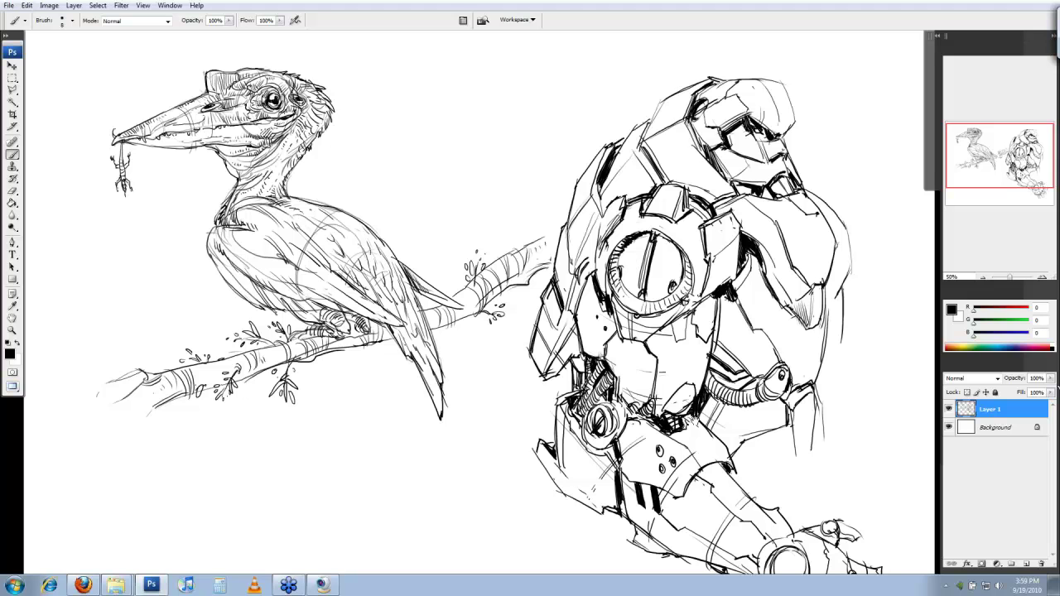
pyautogui.scroll(1, 477, 302)
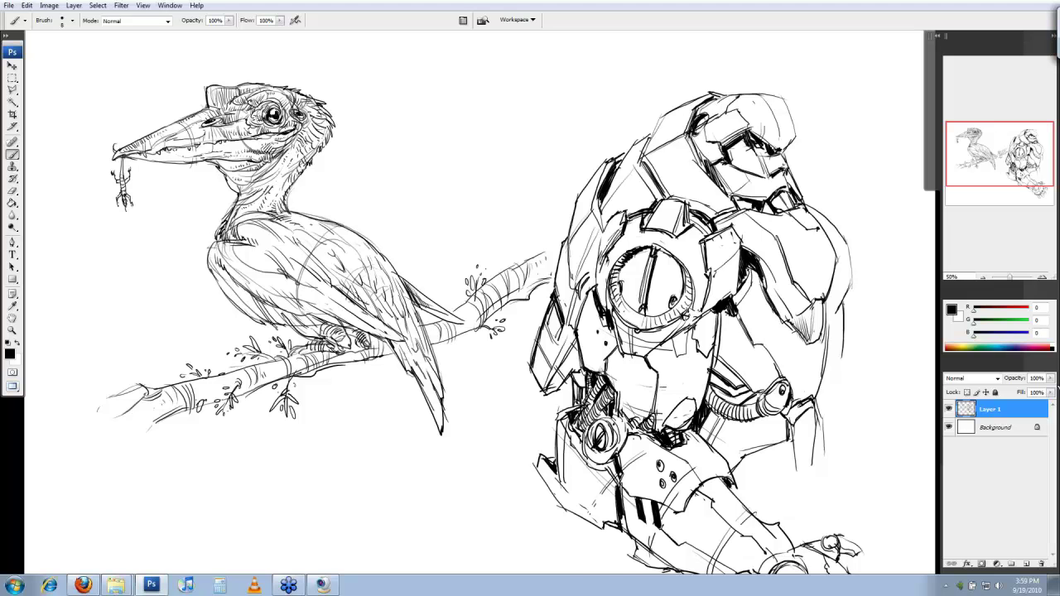
pyautogui.moveTo(493, 117); pyautogui.dragTo(480, 172)
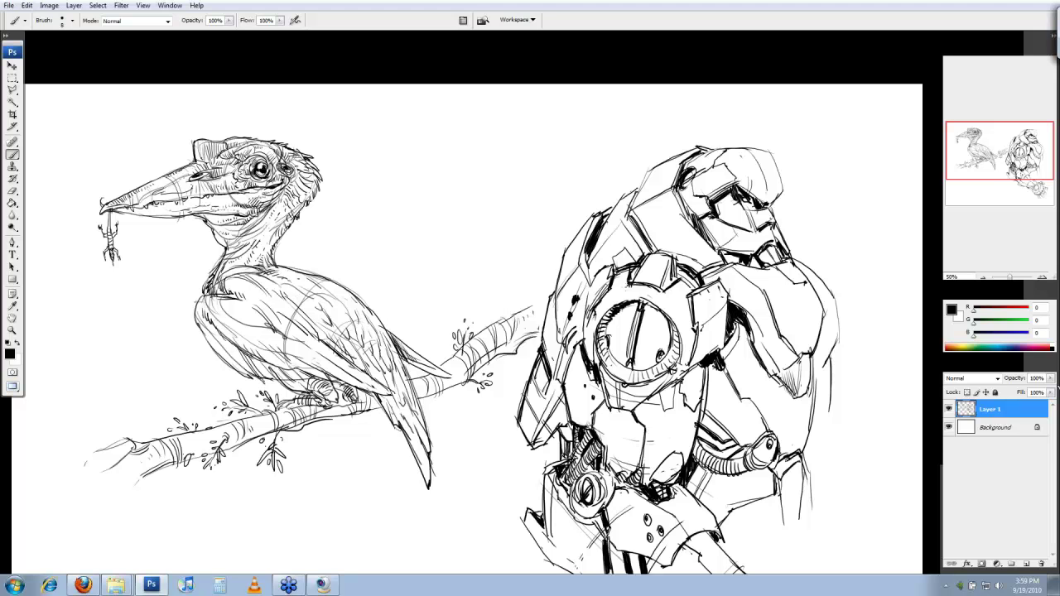
pyautogui.moveTo(783, 358); pyautogui.dragTo(750, 341)
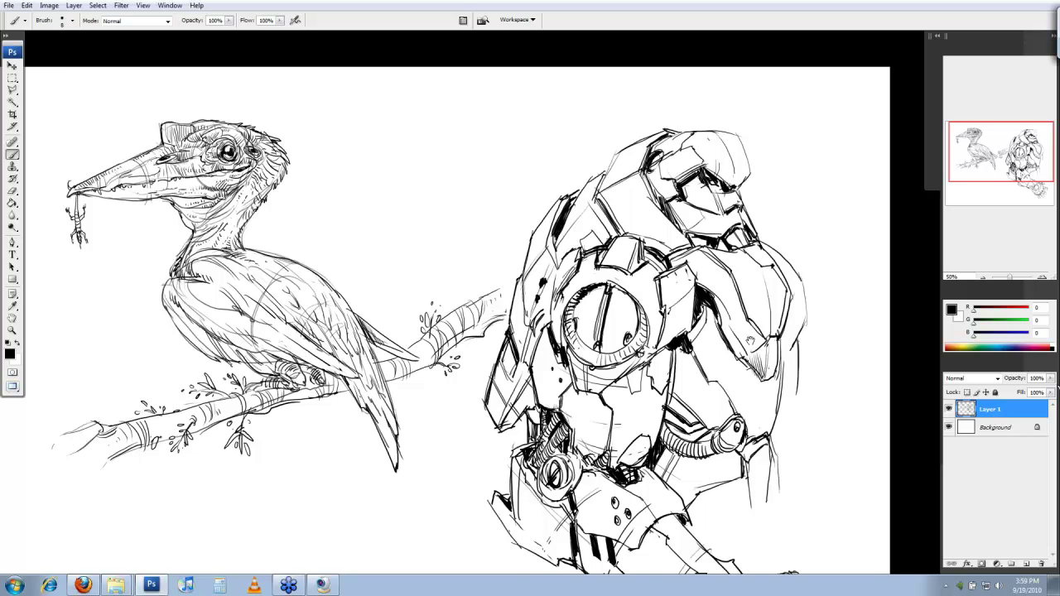
pyautogui.scroll(2, 460, 323)
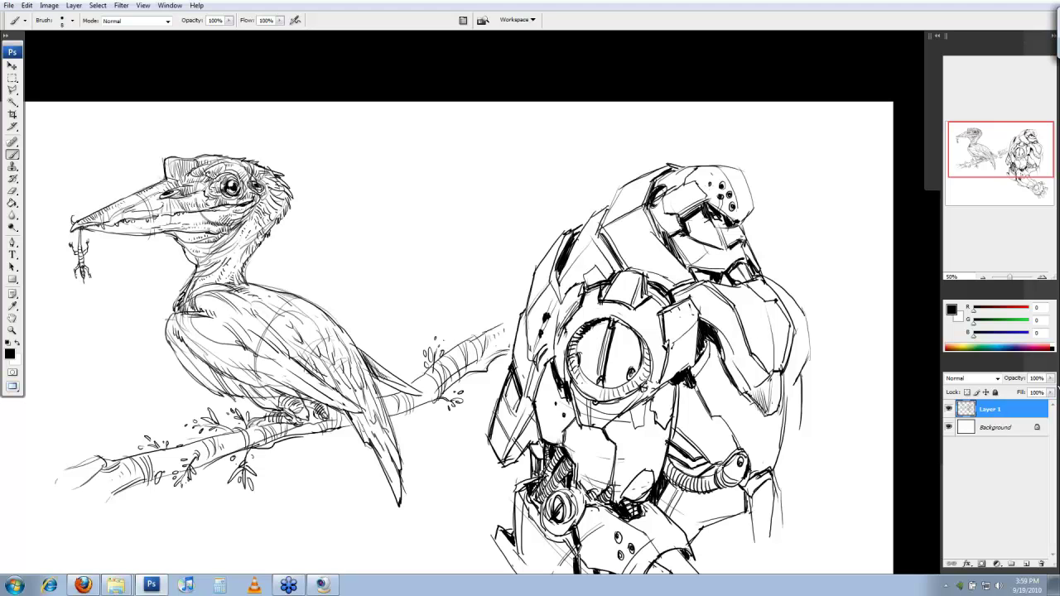
# Step: Add short slashes to the torso below the chest plate and rough in the hips and thighs with loose lines
pyautogui.moveTo(827, 497); pyautogui.dragTo(786, 396)
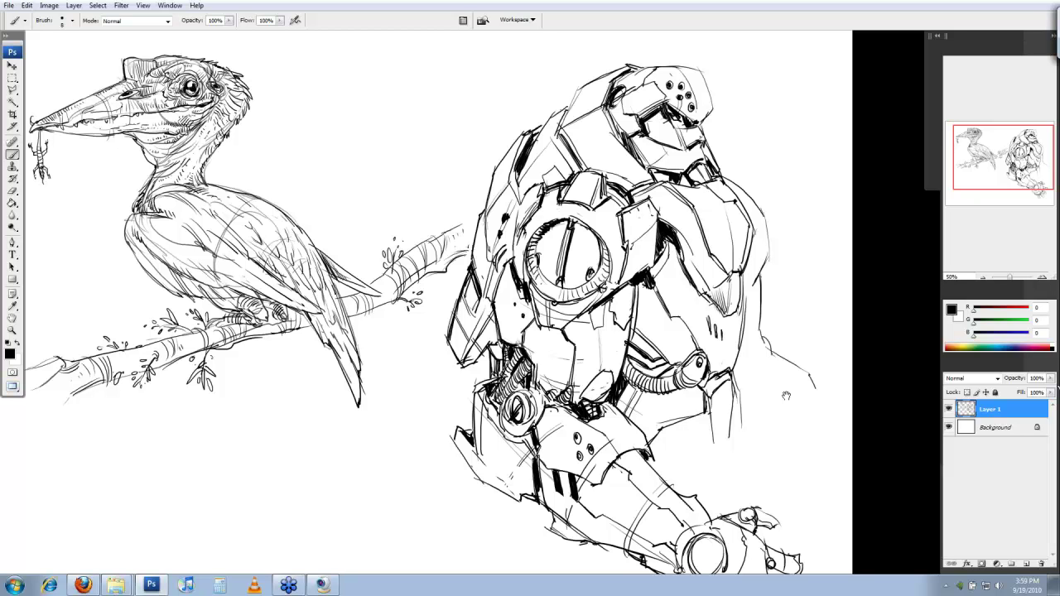
pyautogui.moveTo(786, 396); pyautogui.dragTo(785, 382)
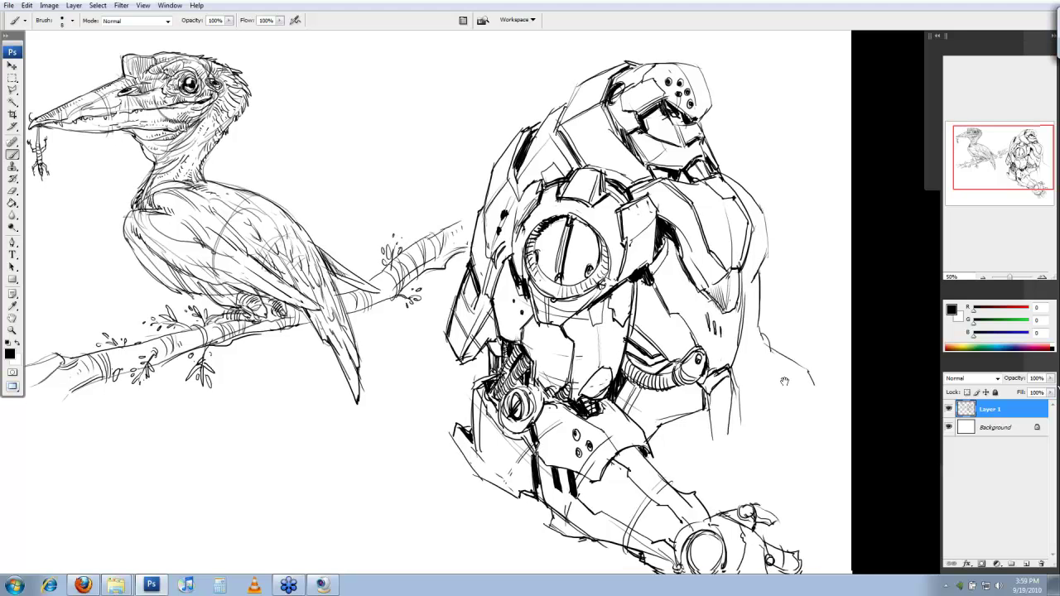
pyautogui.moveTo(785, 381); pyautogui.dragTo(811, 210)
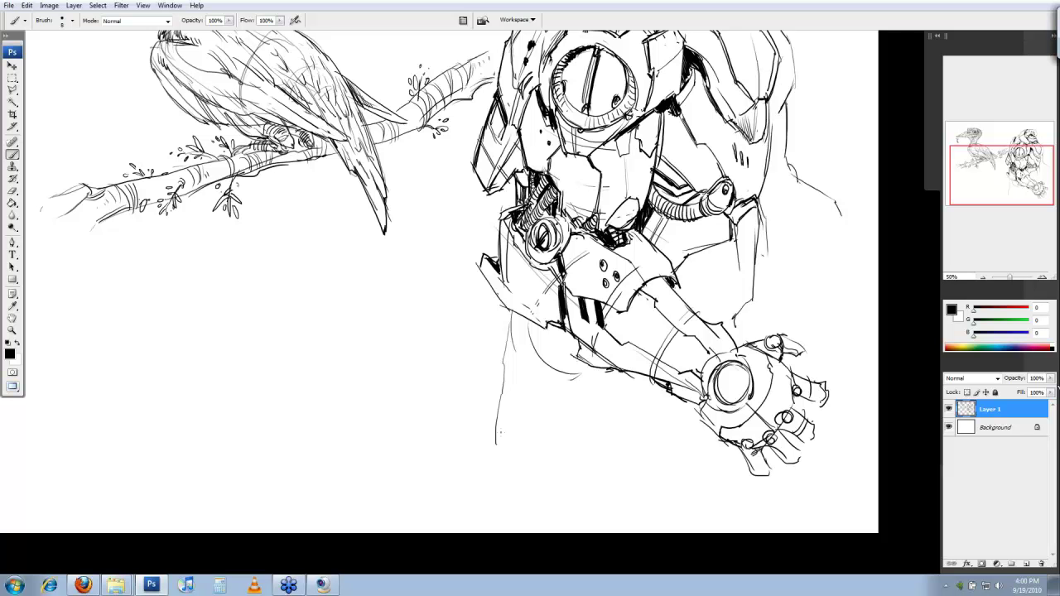
pyautogui.moveTo(501, 431); pyautogui.dragTo(482, 555)
pyautogui.moveTo(750, 377); pyautogui.dragTo(828, 404)
pyautogui.moveTo(750, 387); pyautogui.dragTo(822, 454)
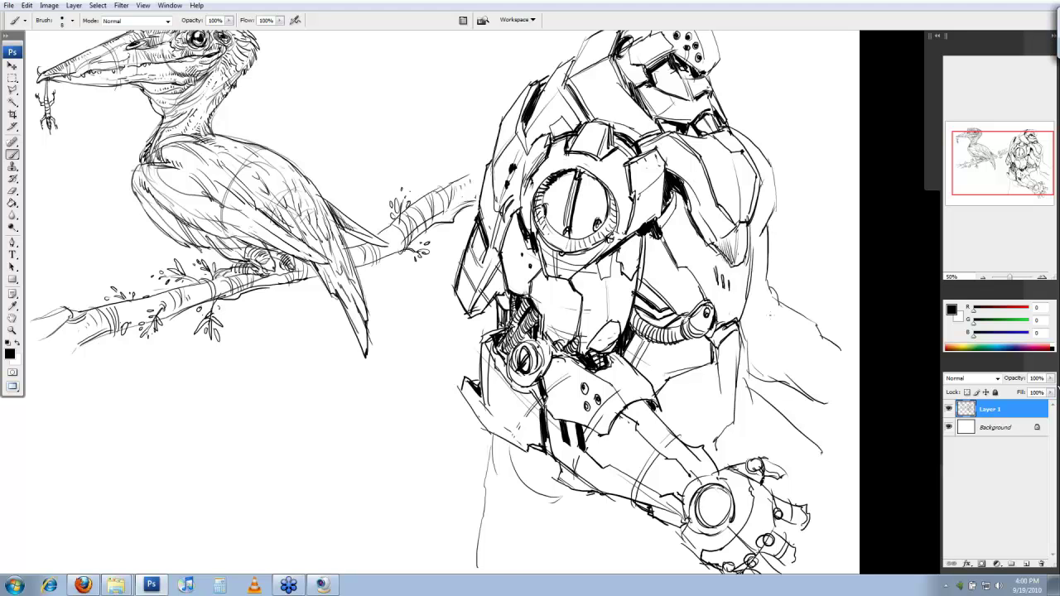
pyautogui.moveTo(513, 273); pyautogui.dragTo(520, 428)
pyautogui.moveTo(807, 466); pyautogui.dragTo(779, 531)
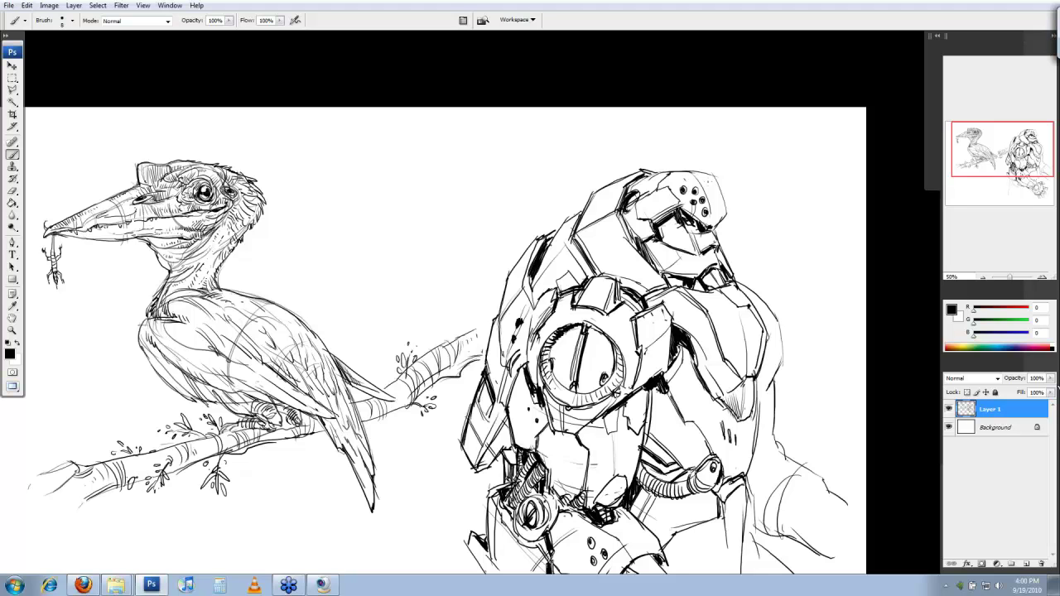
# Step: Thicken the helmet's crown contour and add short dark marks beside the visor
pyautogui.moveTo(530, 348); pyautogui.dragTo(524, 323)
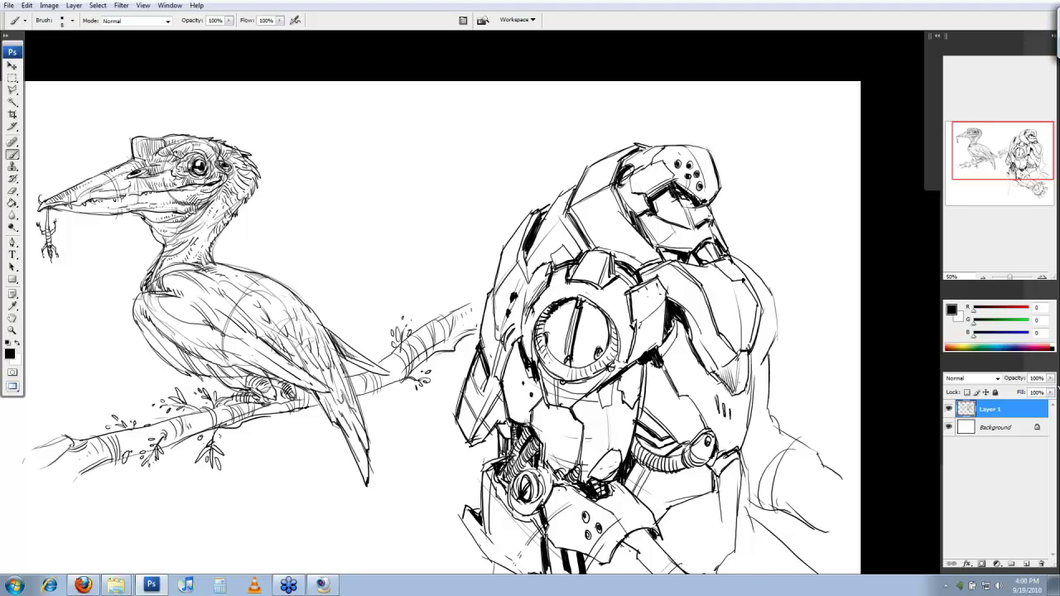
pyautogui.moveTo(690, 238); pyautogui.dragTo(682, 220)
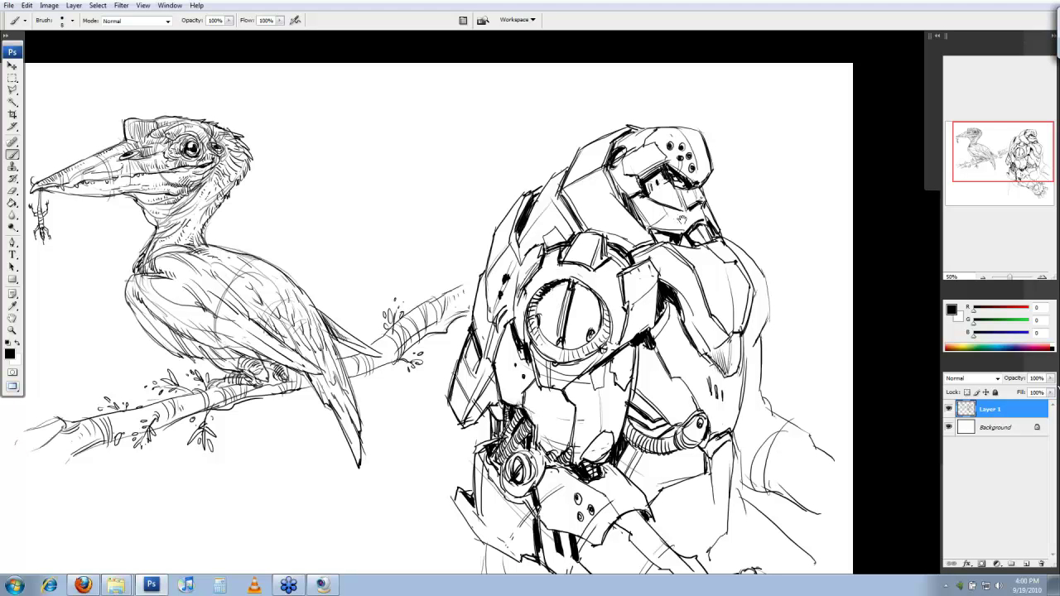
pyautogui.moveTo(680, 219); pyautogui.dragTo(681, 221)
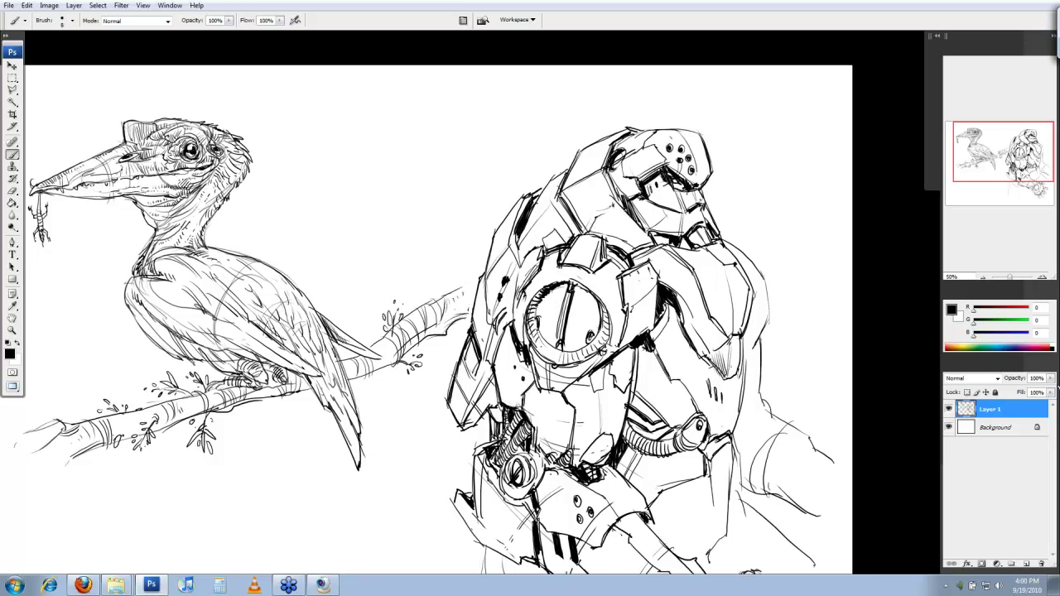